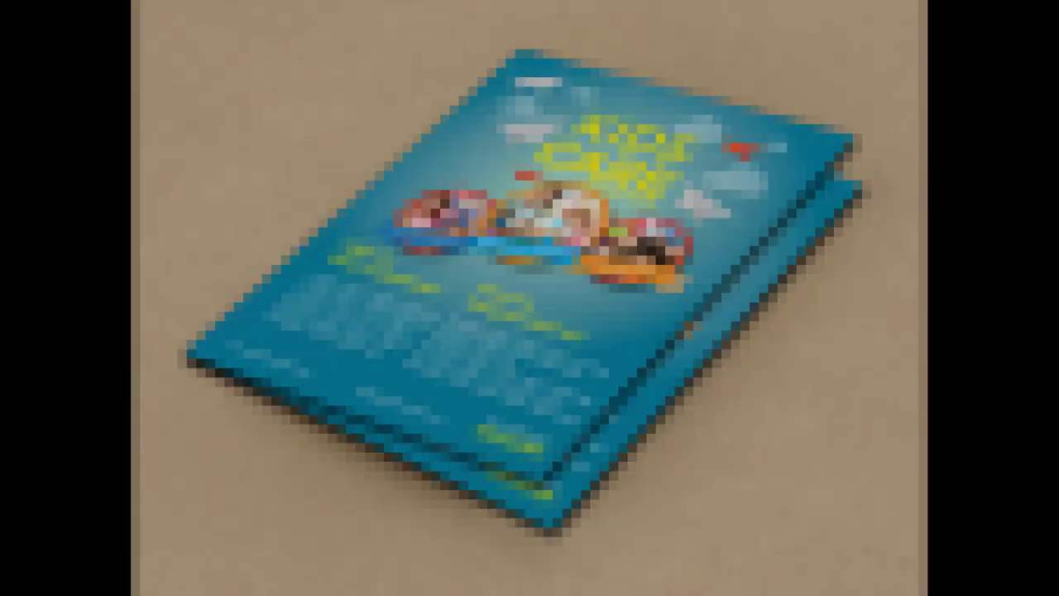
# - Start a new document using the Letter 8.5 x 11 in preset in CMYK colour
pyautogui.hotkey('ctrl', 'n')
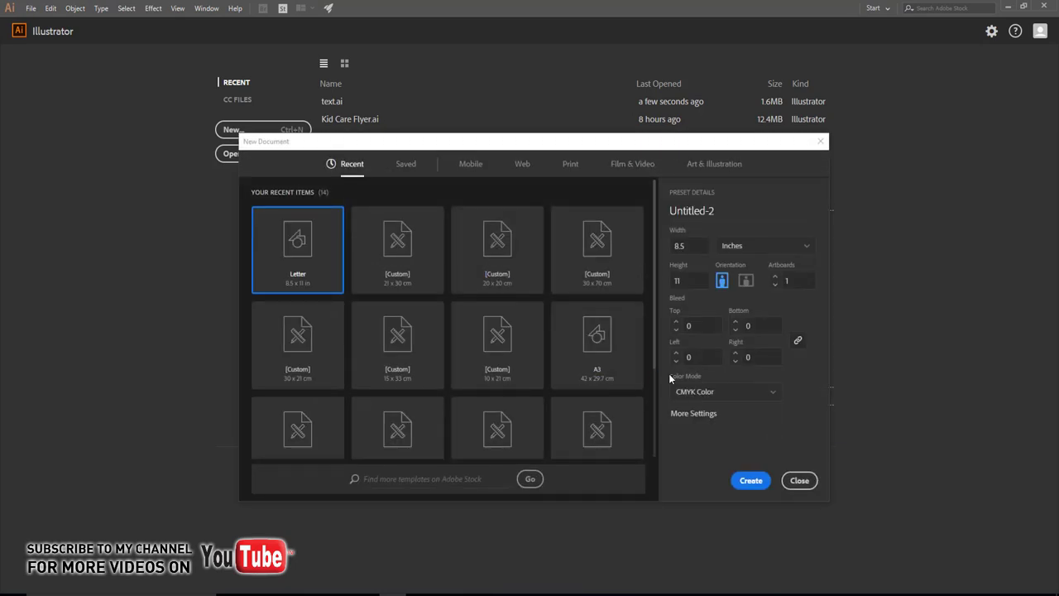
# - Create the Letter document and begin a Montserrat SemiBold text line near the page top
pyautogui.click(749, 482)
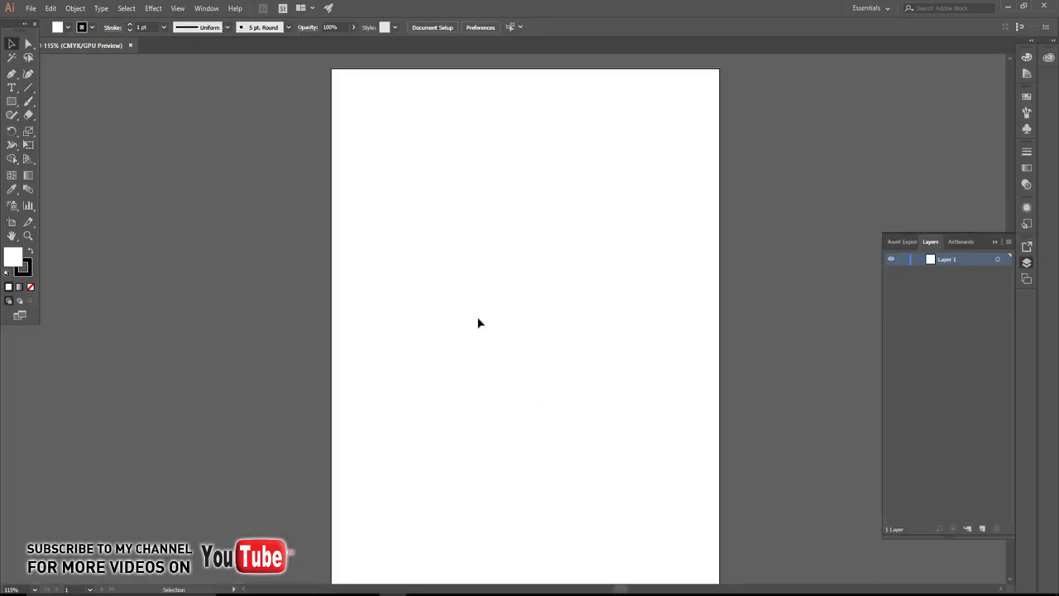
pyautogui.press('t')
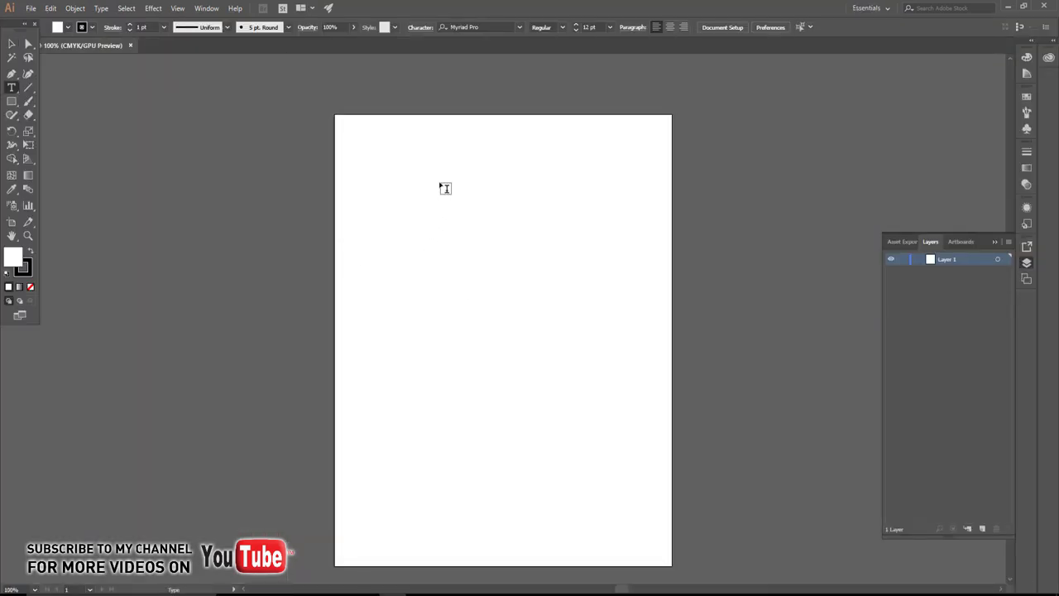
pyautogui.click(442, 183)
pyautogui.click(403, 27)
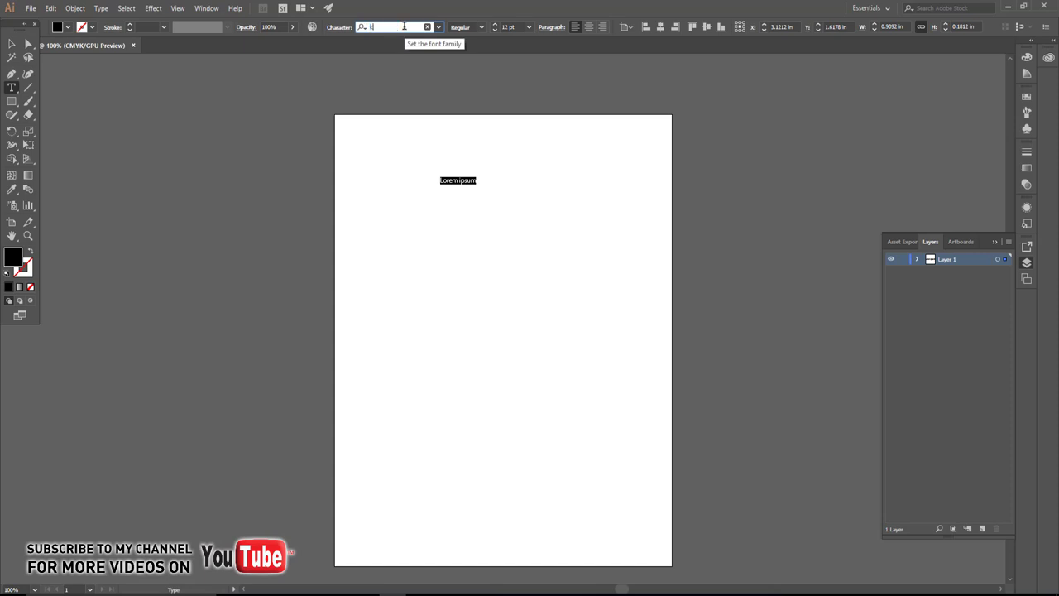
pyautogui.write('in')
pyautogui.press('BackSpace')
pyautogui.press('BackSpace')
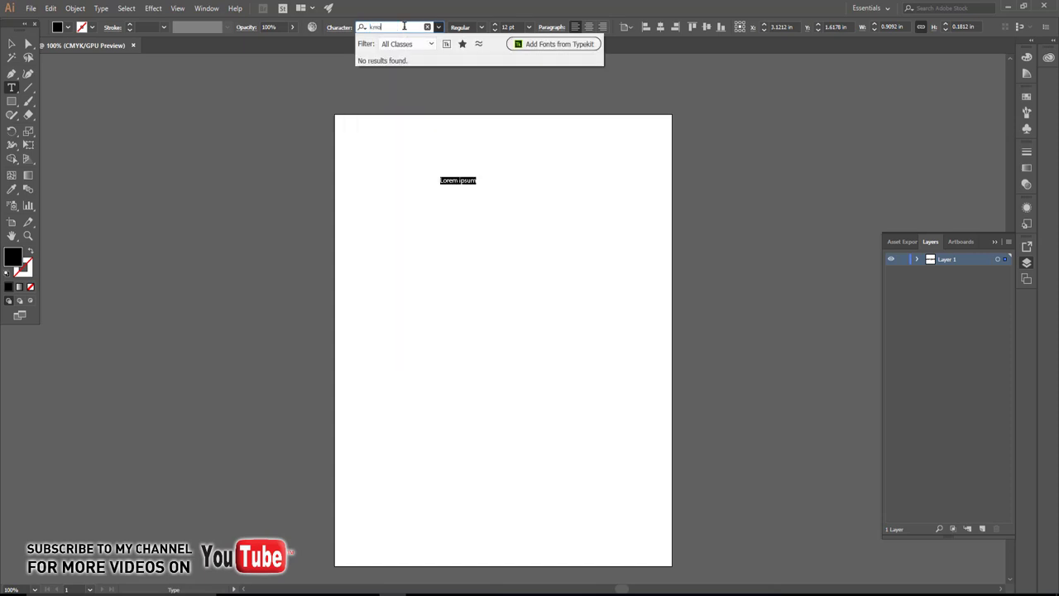
pyautogui.write('mo')
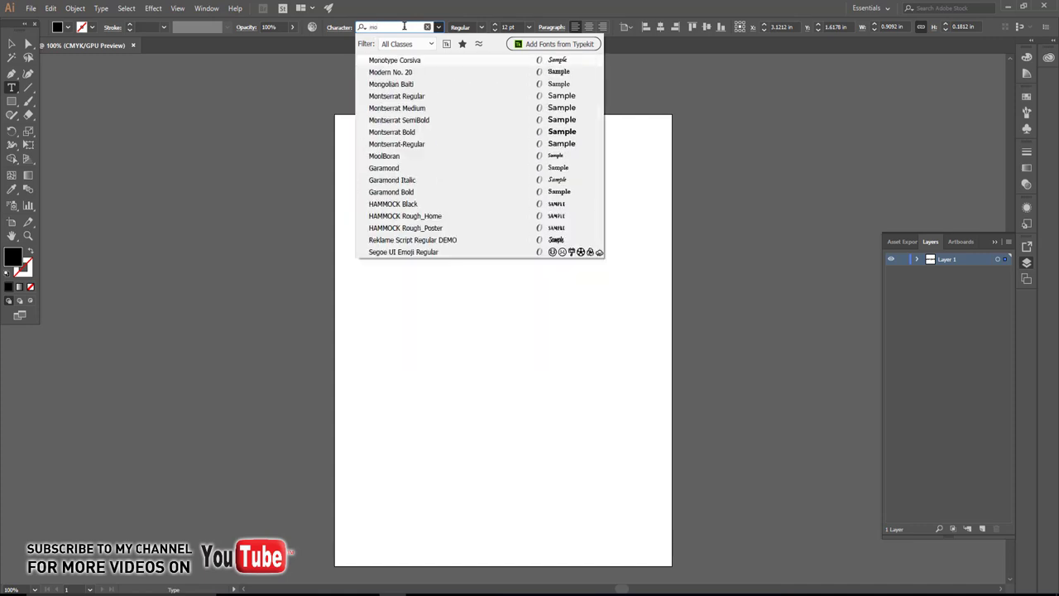
pyautogui.write('n')
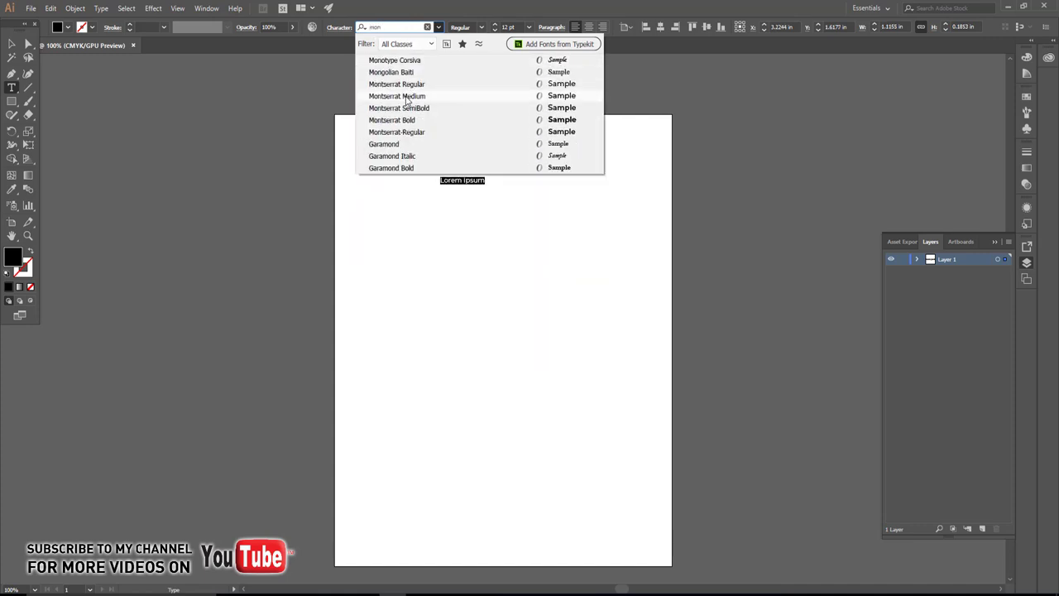
pyautogui.click(409, 108)
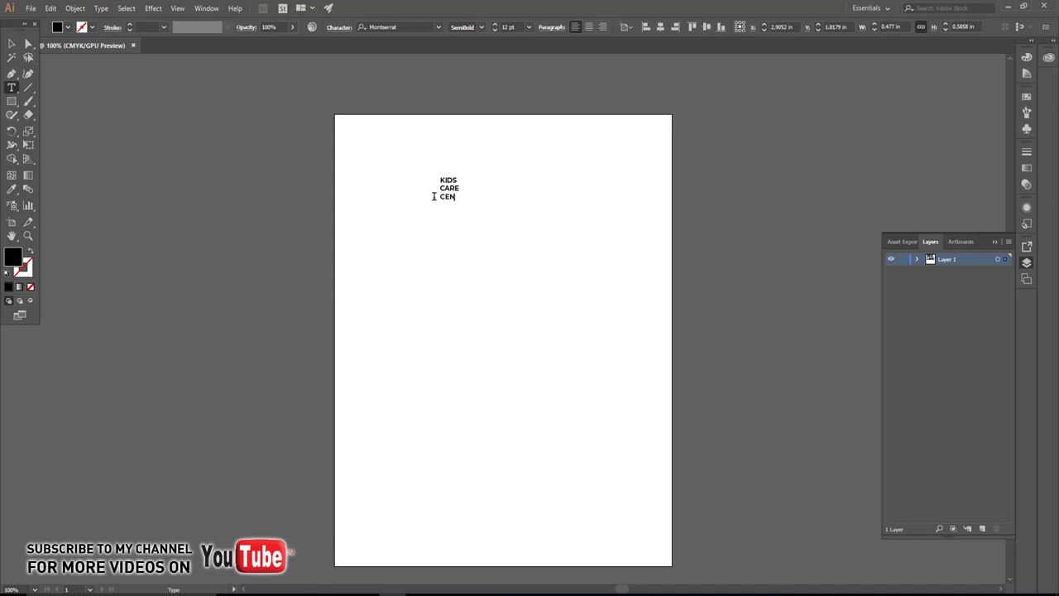
# - Enlarge the title text and remove the word CENTER from it
pyautogui.click(10, 52)
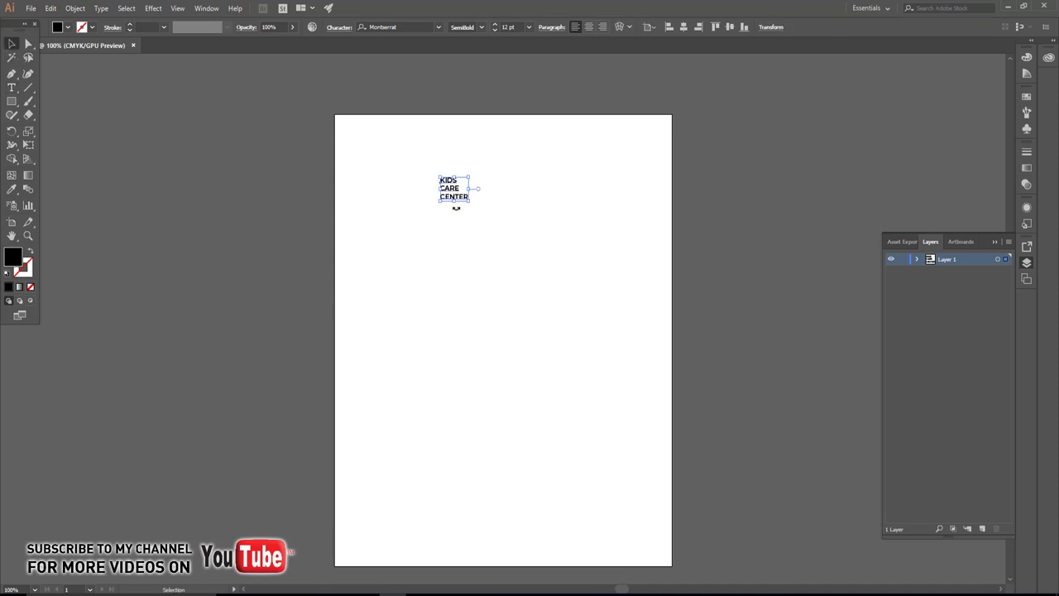
pyautogui.moveTo(470, 204)
pyautogui.mouseDown()
pyautogui.moveTo(578, 291)
pyautogui.moveTo(390, 276)
pyautogui.mouseUp()
pyautogui.click(599, 307)
pyautogui.press('t')
pyautogui.press('BackSpace')
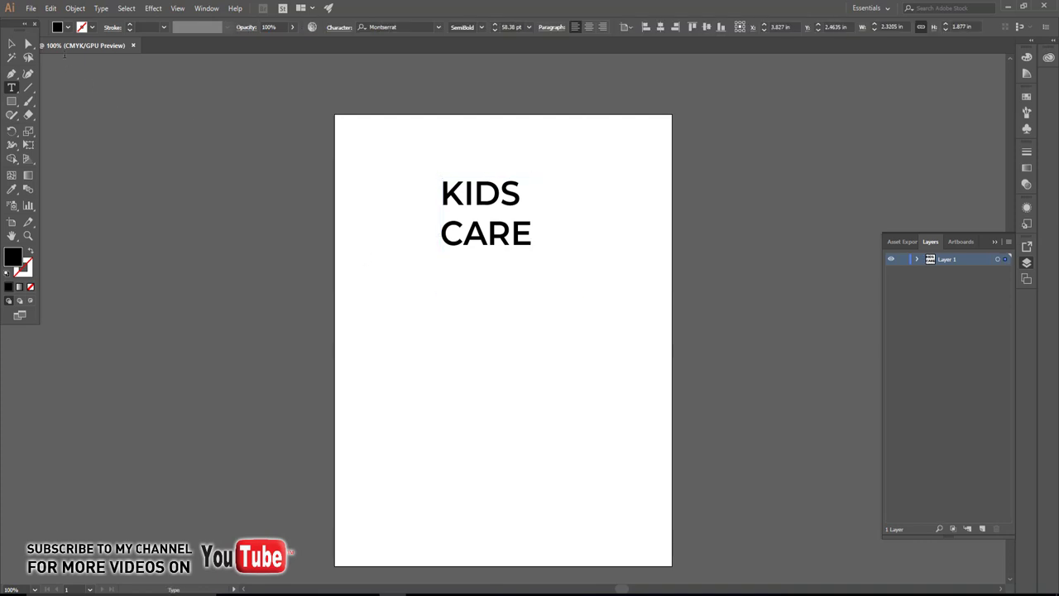
pyautogui.click(11, 43)
pyautogui.click(426, 328)
# - Add CENTER as a separate text line and delete CARE from the first line
pyautogui.press('t')
pyautogui.click(455, 282)
pyautogui.write('CENTER')
pyautogui.moveTo(532, 233); pyautogui.dragTo(372, 241)
pyautogui.press('BackSpace')
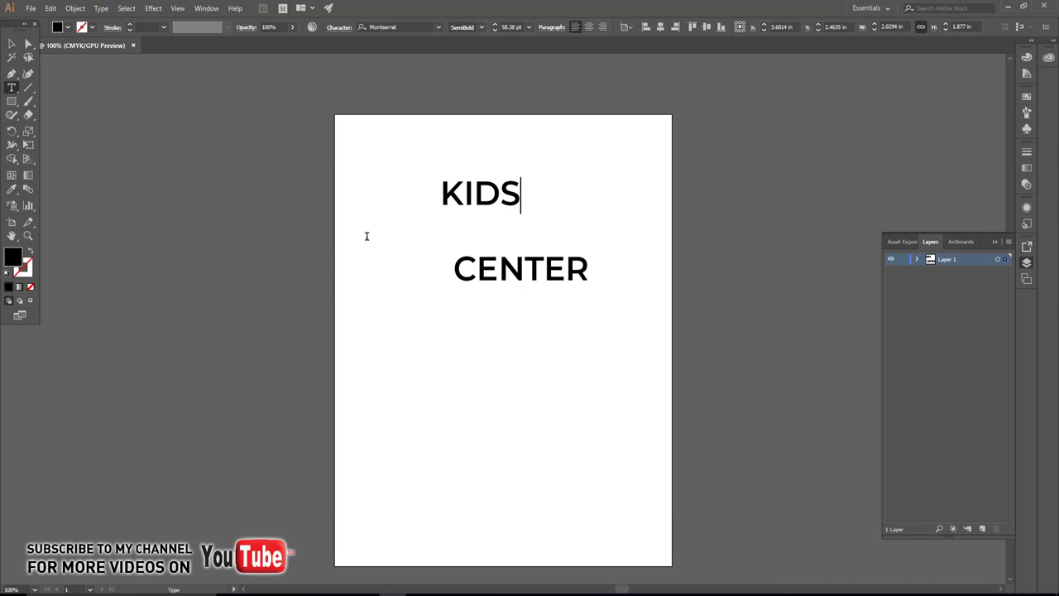
# - Duplicate KIDS below itself, change the copy to CARE, and make it bold
pyautogui.click(12, 44)
pyautogui.moveTo(475, 206); pyautogui.dragTo(475, 244)
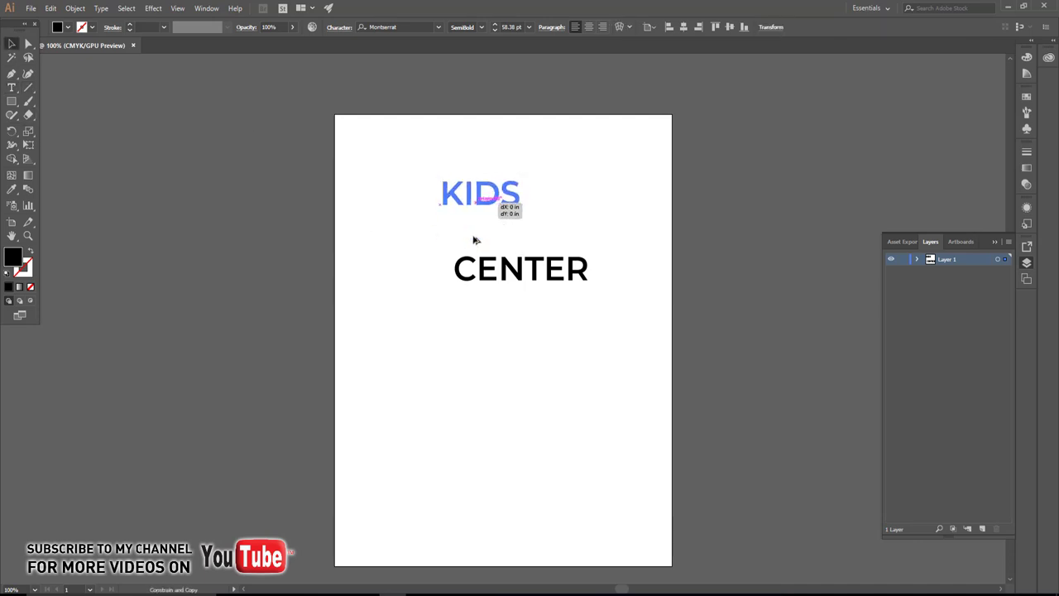
pyautogui.doubleClick(475, 236)
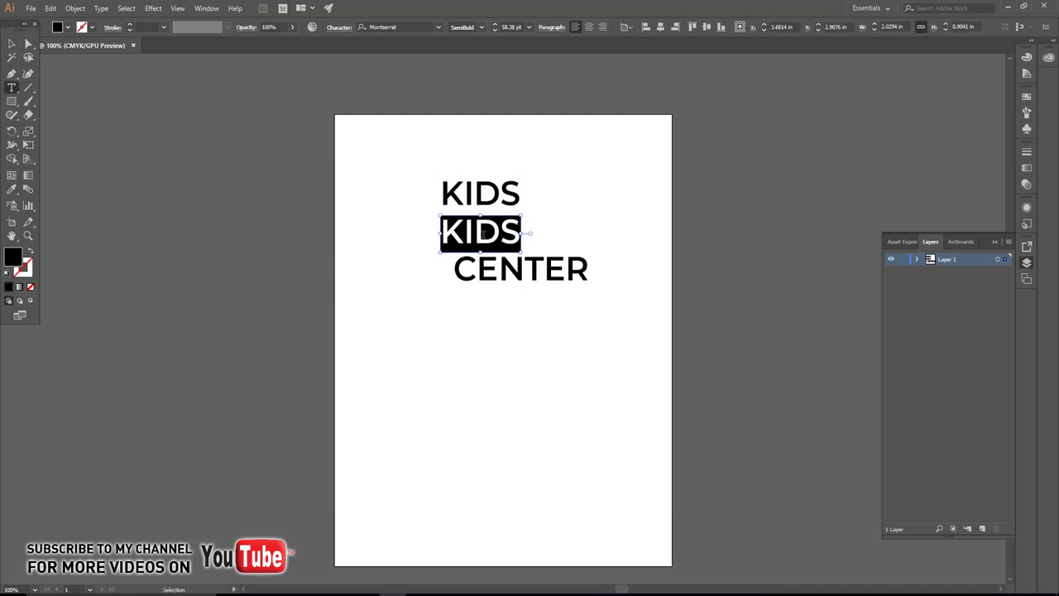
pyautogui.write('CARE')
pyautogui.click(12, 43)
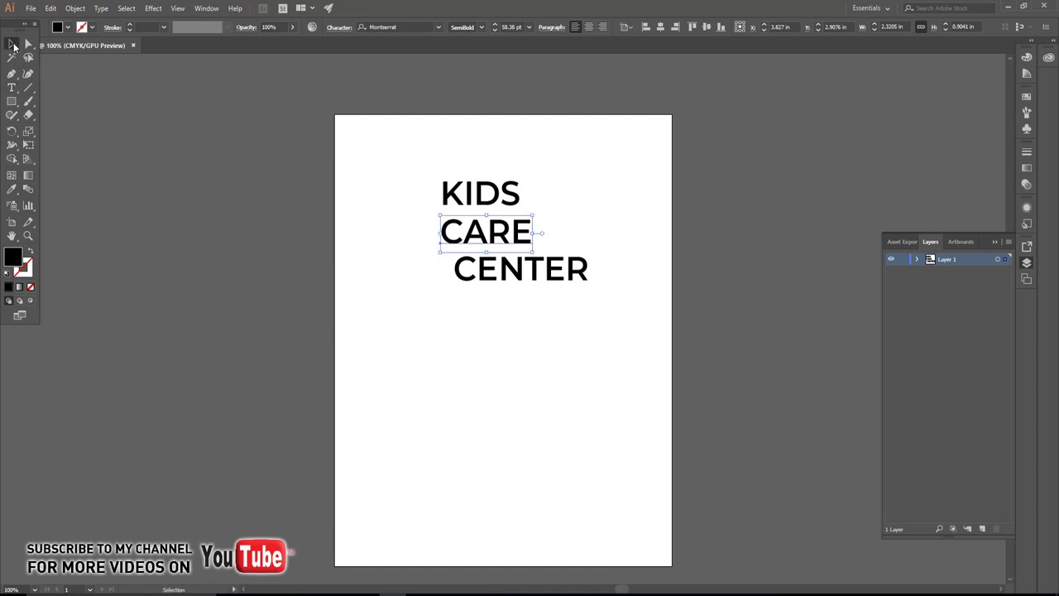
pyautogui.click(481, 27)
pyautogui.click(467, 76)
# - Centre the three title lines on each other and horizontally on the artboard
pyautogui.moveTo(589, 329); pyautogui.dragTo(447, 187)
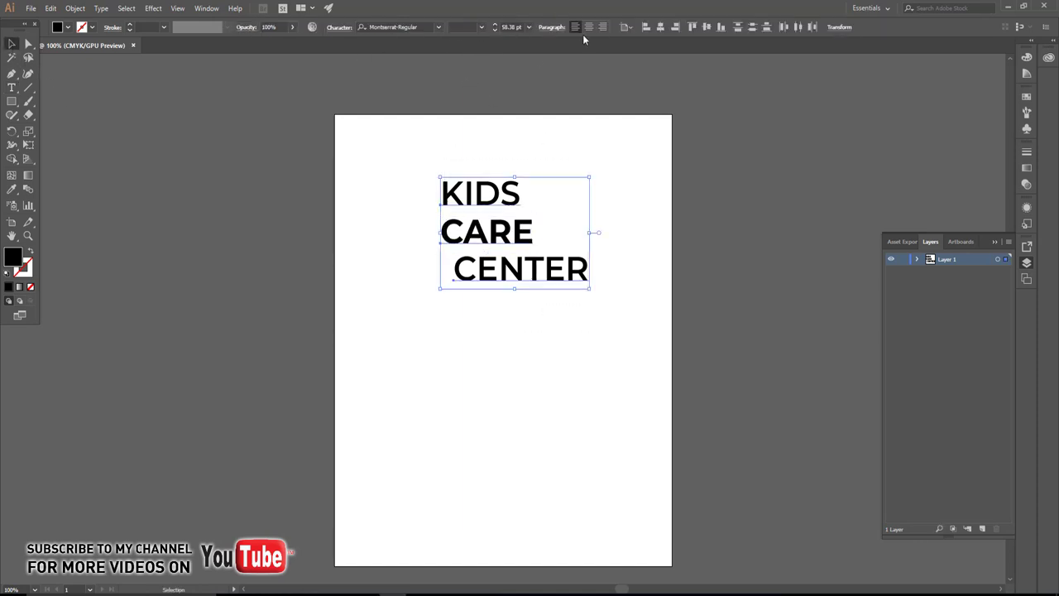
pyautogui.click(589, 28)
pyautogui.click(626, 28)
pyautogui.click(641, 66)
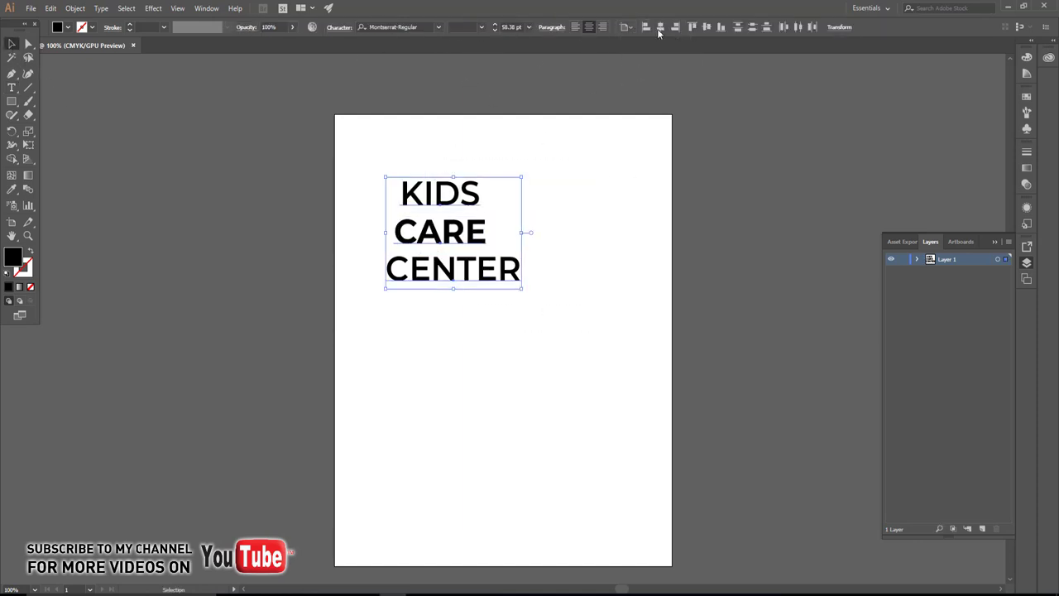
pyautogui.click(660, 27)
pyautogui.click(618, 270)
pyautogui.click(500, 195)
pyautogui.click(537, 293)
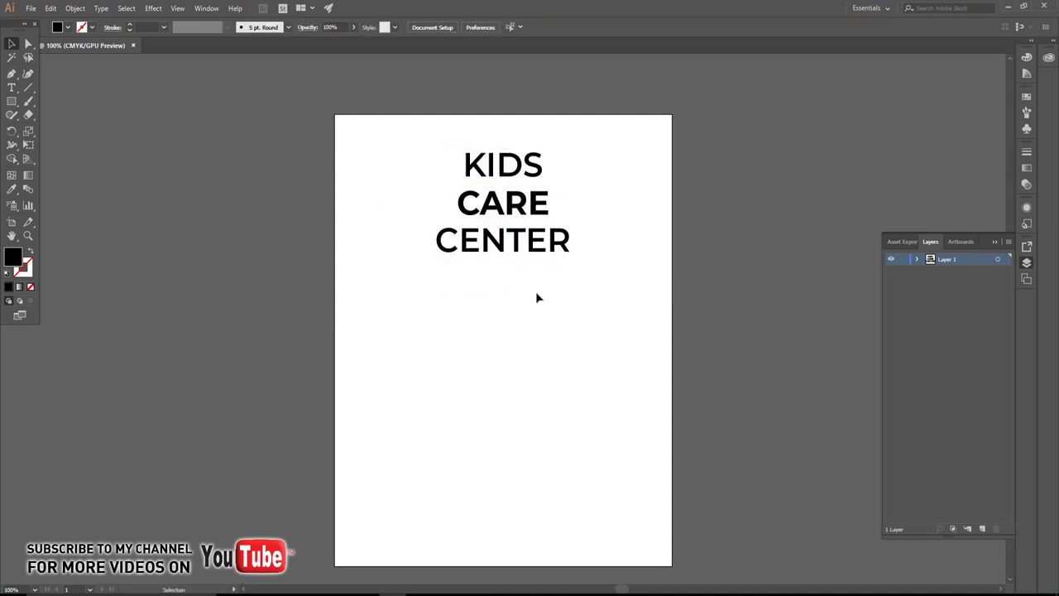
# - Shrink the CENTER line and fit it neatly under CARE
pyautogui.hotkey('ctrl', '+')
pyautogui.hotkey('ctrl', '+')
pyautogui.hotkey('ctrl', '+')
pyautogui.click(634, 170)
pyautogui.moveTo(636, 183); pyautogui.dragTo(562, 164)
pyautogui.scroll(2, 547, 207)
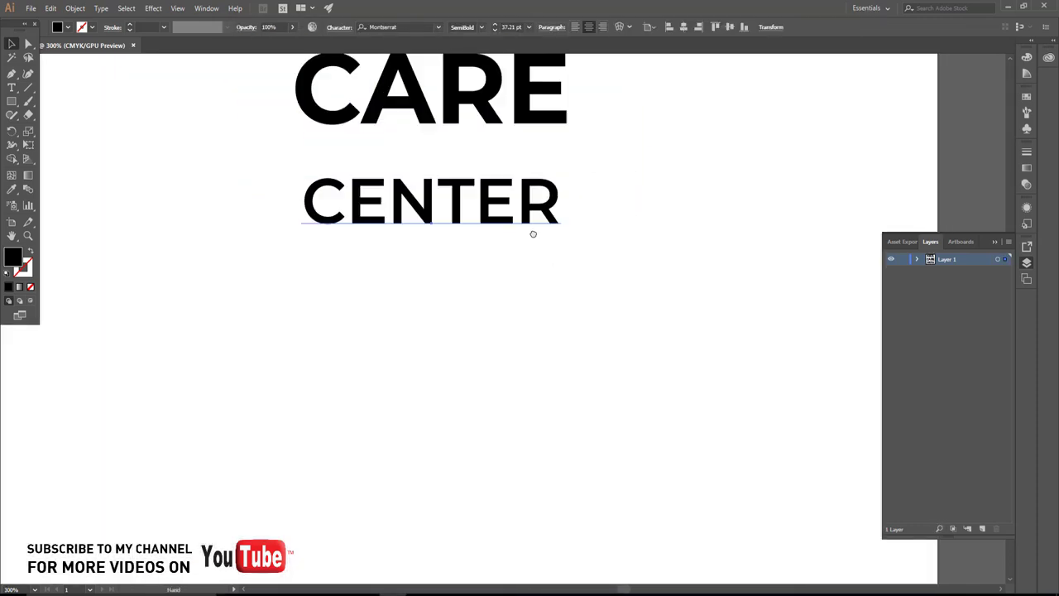
pyautogui.scroll(3, 532, 232)
pyautogui.moveTo(519, 296); pyautogui.dragTo(523, 250)
pyautogui.moveTo(313, 296); pyautogui.dragTo(417, 294)
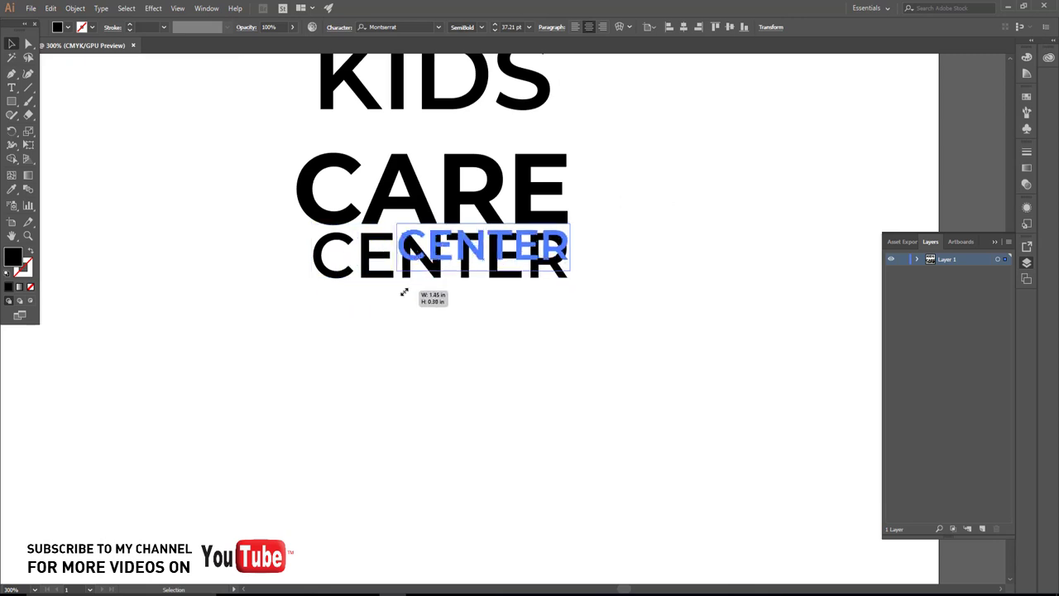
pyautogui.click(452, 312)
pyautogui.hotkey('ctrl', '-')
# - Make CARE heavier and draw a rectangle covering the whole page
pyautogui.doubleClick(452, 241)
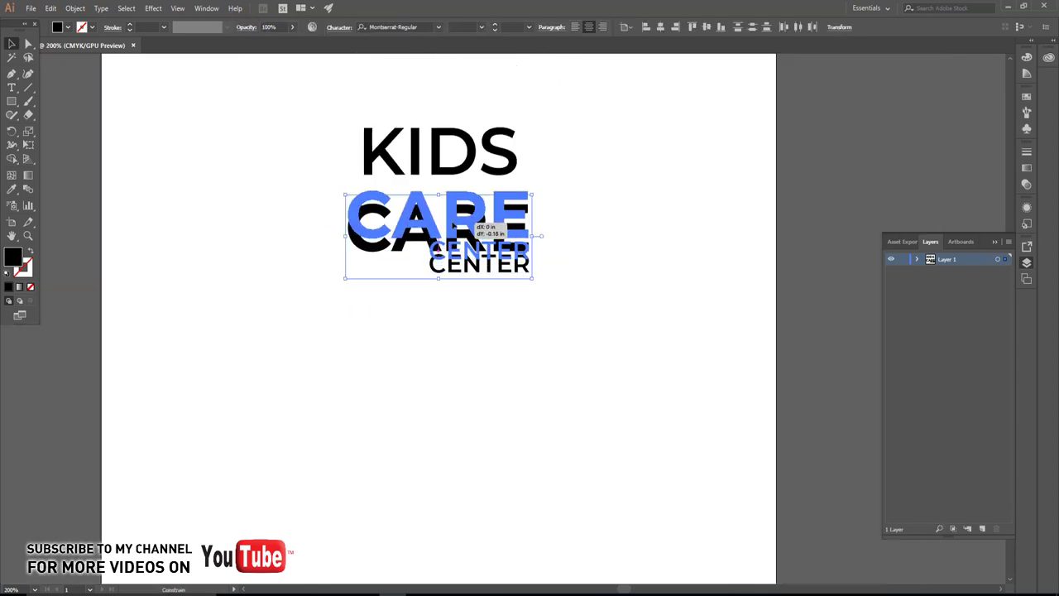
pyautogui.click(459, 302)
pyautogui.hotkey('ctrl', '-')
pyautogui.press('m')
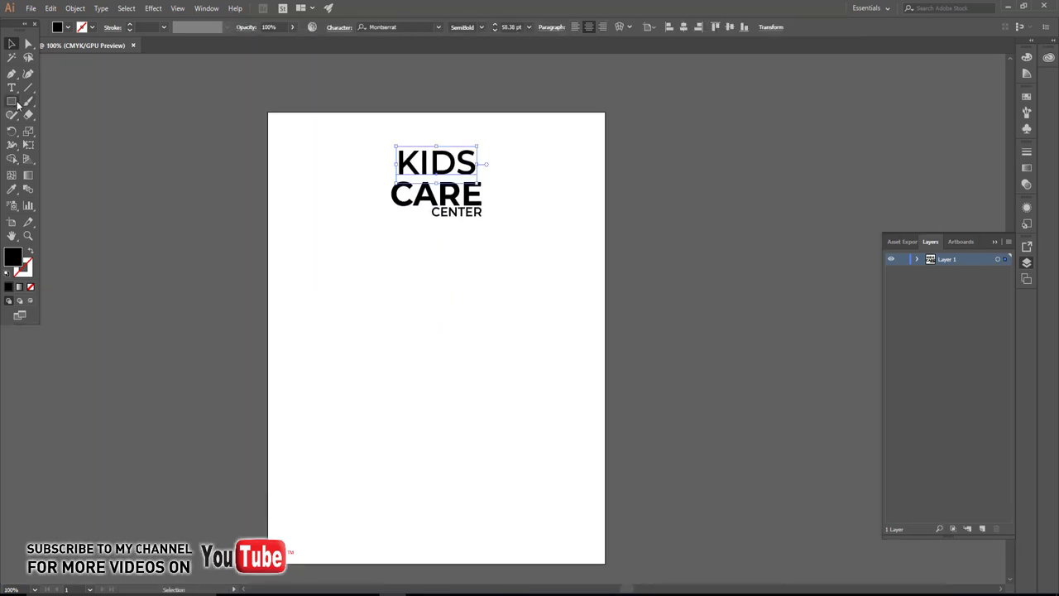
pyautogui.moveTo(268, 113)
pyautogui.mouseDown()
pyautogui.moveTo(582, 556)
pyautogui.moveTo(605, 563)
pyautogui.mouseUp()
# - Fill the page rectangle with a white-to-black gradient
pyautogui.press('v')
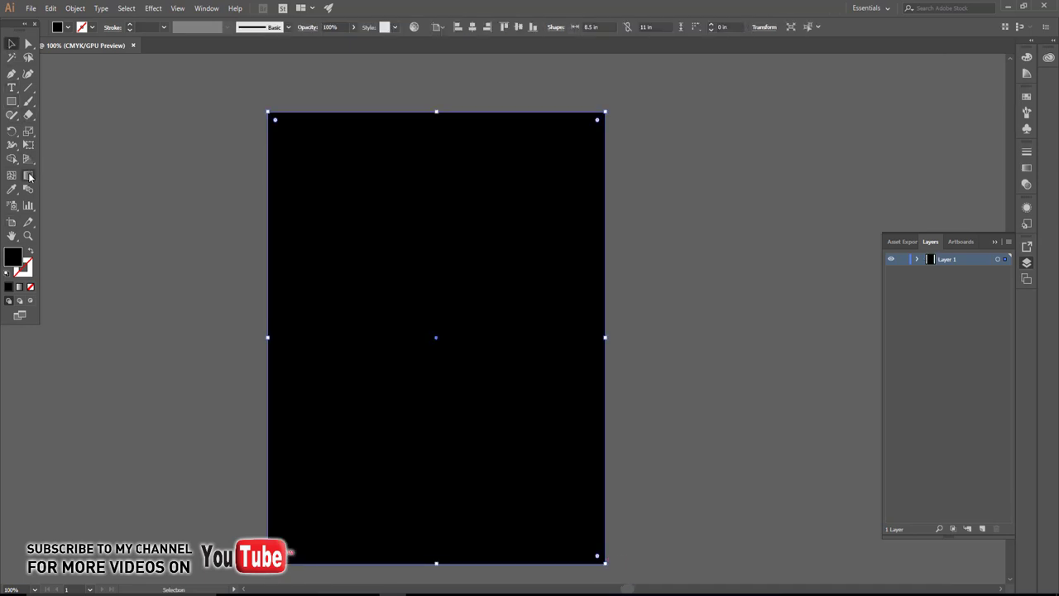
pyautogui.click(29, 176)
pyautogui.click(67, 28)
pyautogui.click(7, 72)
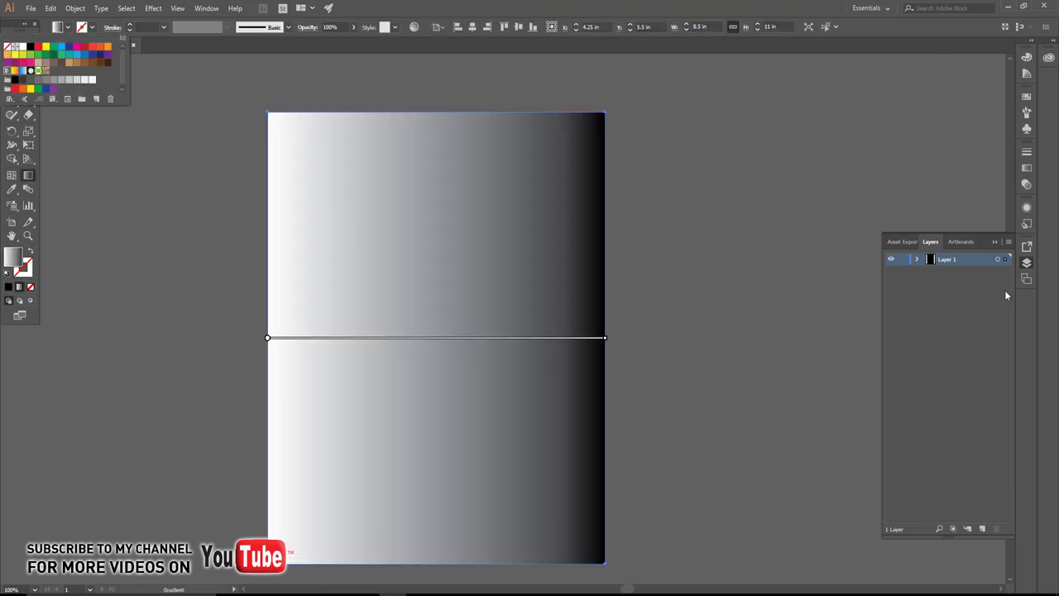
# - Set the gradient's right colour stop to teal (values 27 and 2)
pyautogui.click(1025, 171)
pyautogui.click(994, 294)
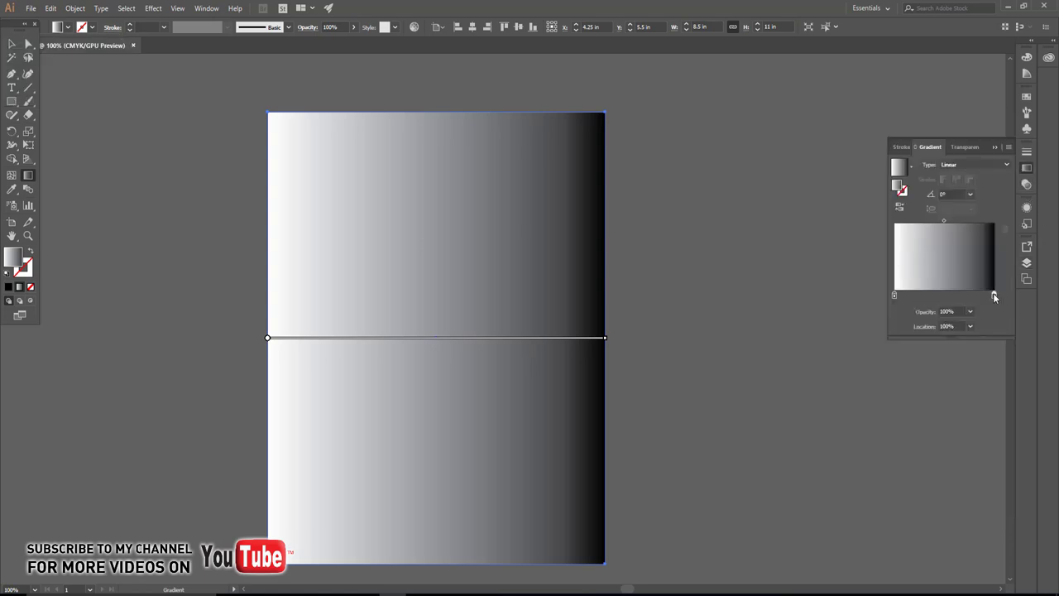
pyautogui.doubleClick(995, 295)
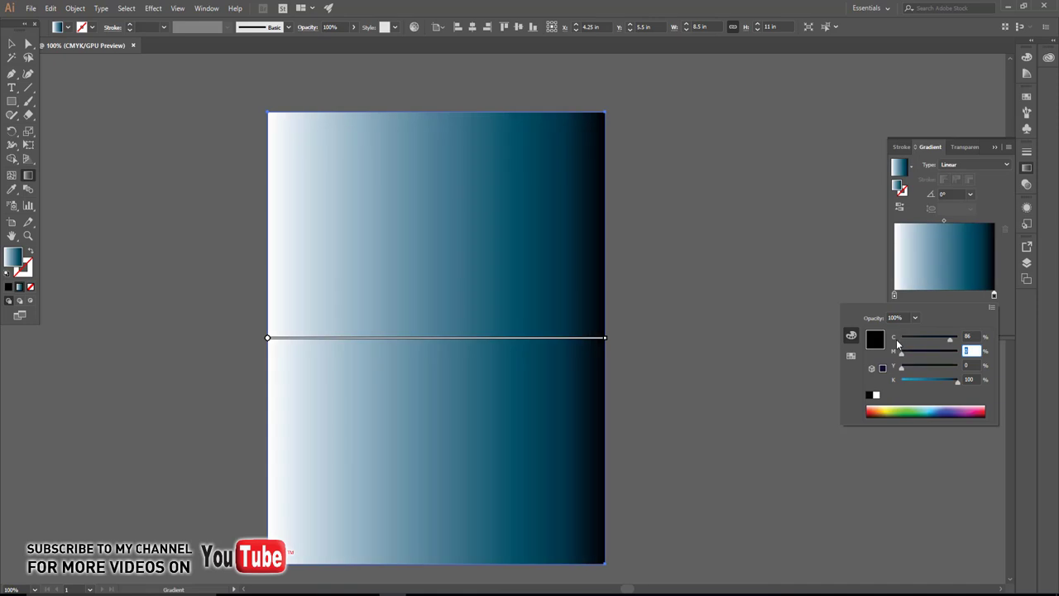
pyautogui.press('Tab')
pyautogui.write('27')
pyautogui.press('Tab')
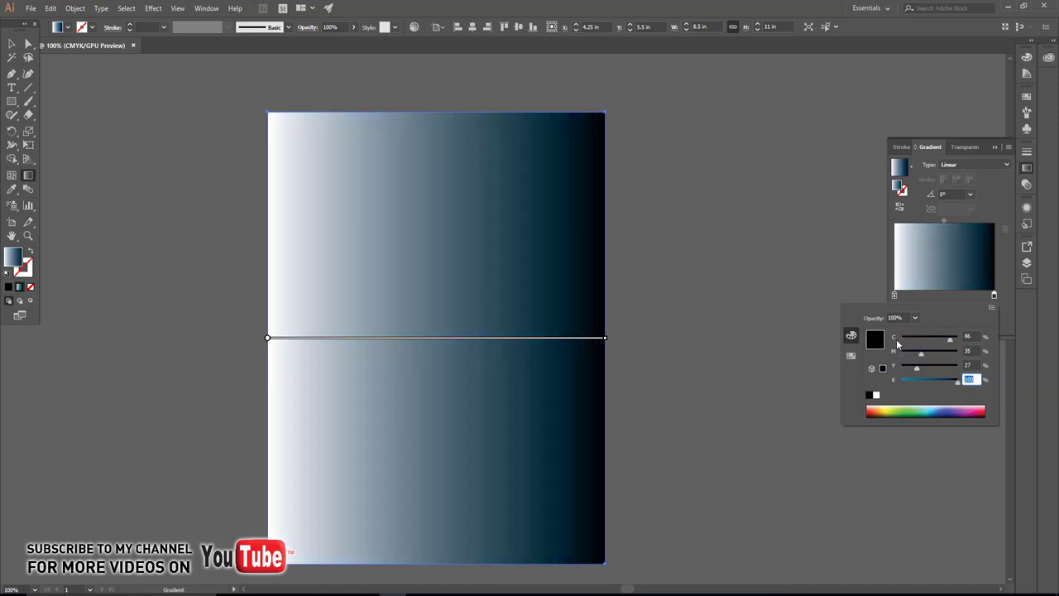
pyautogui.write('2')
pyautogui.press('Tab')
# - Make the gradient radial and tint its centre stop a slightly greener mint
pyautogui.click(970, 165)
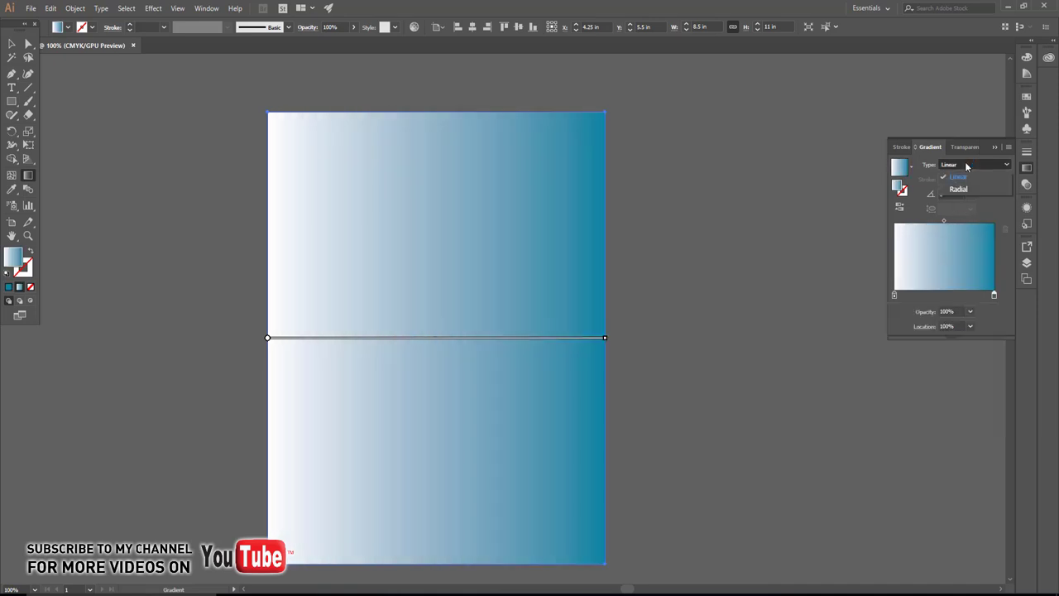
pyautogui.click(954, 194)
pyautogui.doubleClick(894, 296)
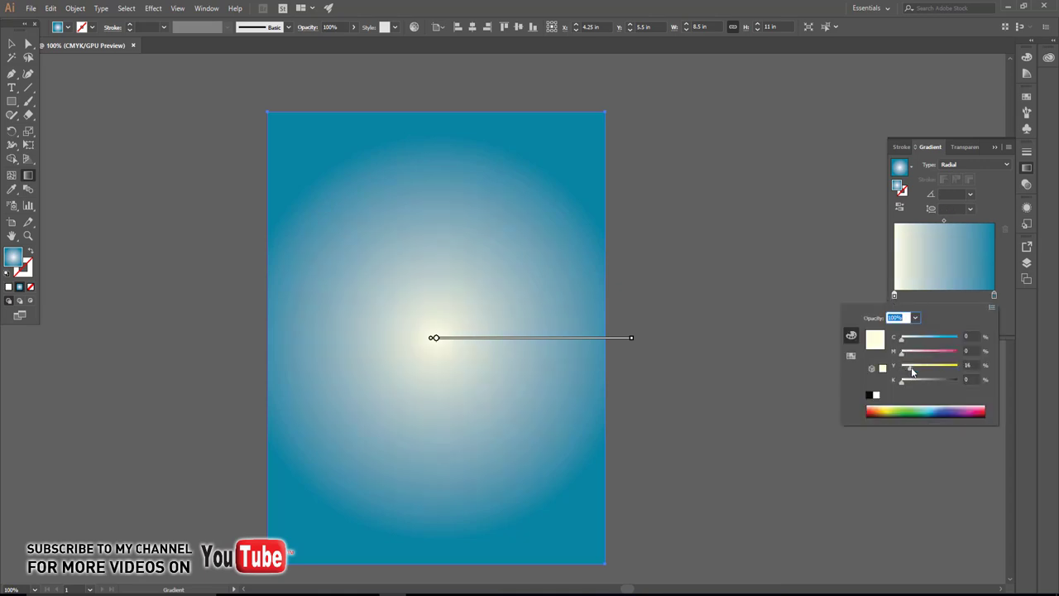
pyautogui.moveTo(904, 346); pyautogui.dragTo(925, 346)
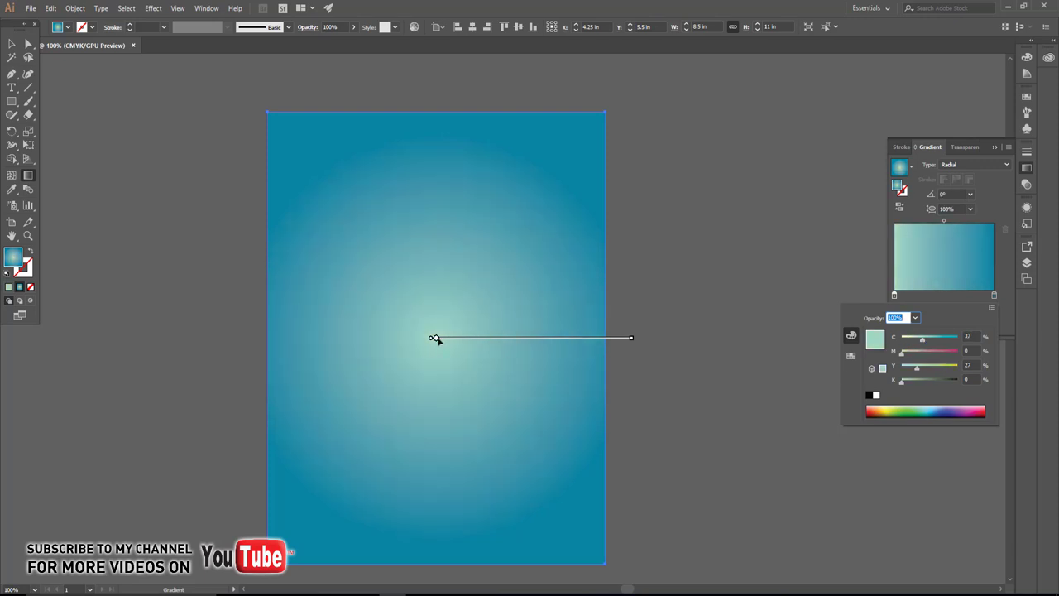
pyautogui.click(434, 339)
# - Move the radial gradient's centre higher up and widen its pale centre
pyautogui.moveTo(435, 338); pyautogui.dragTo(433, 279)
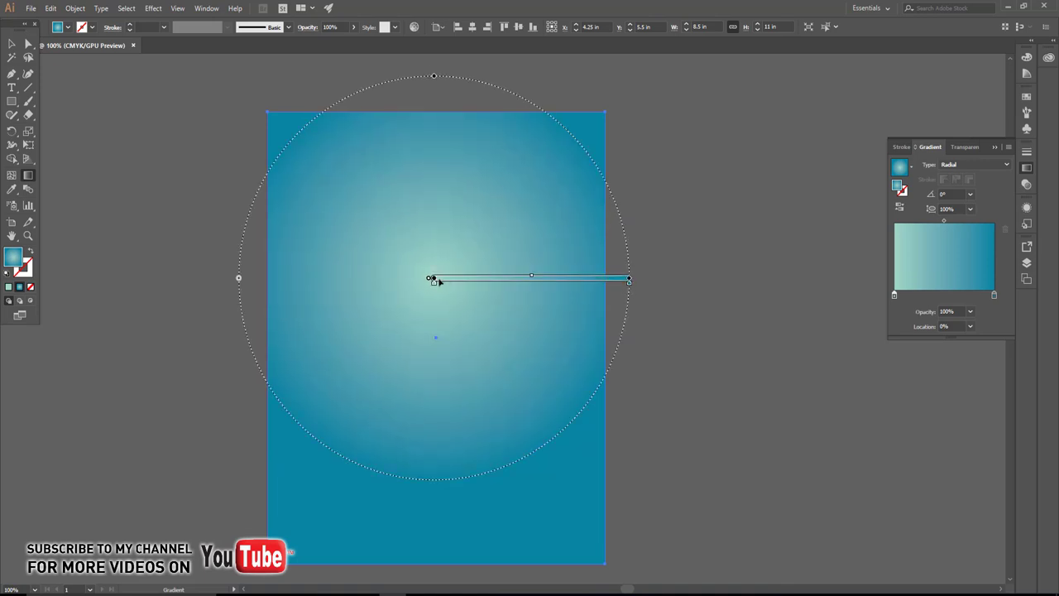
pyautogui.moveTo(435, 284); pyautogui.dragTo(454, 285)
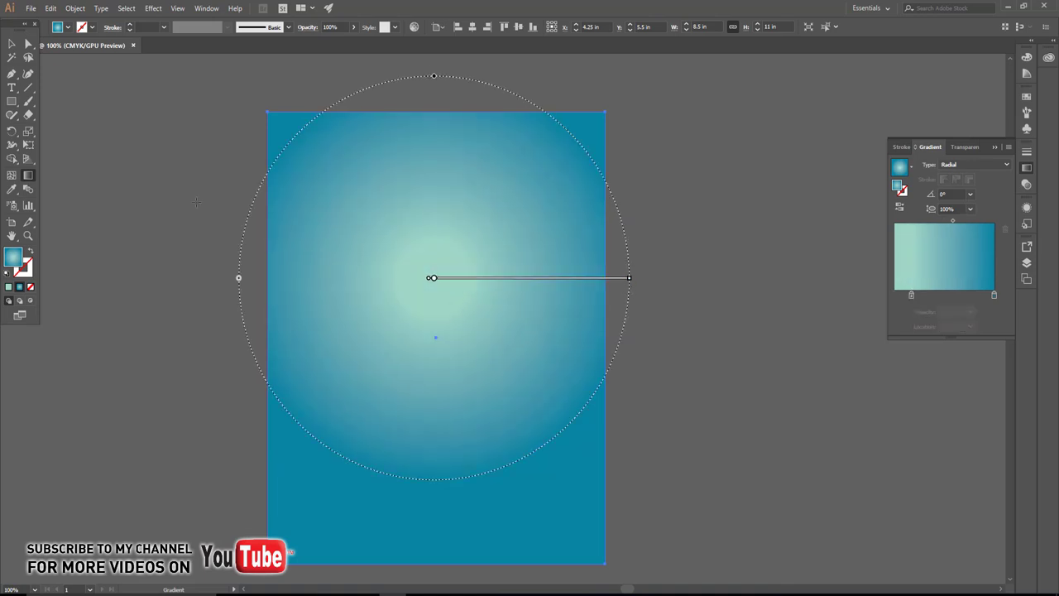
pyautogui.click(12, 43)
# - Send the gradient background rectangle behind the title text
pyautogui.rightClick(327, 210)
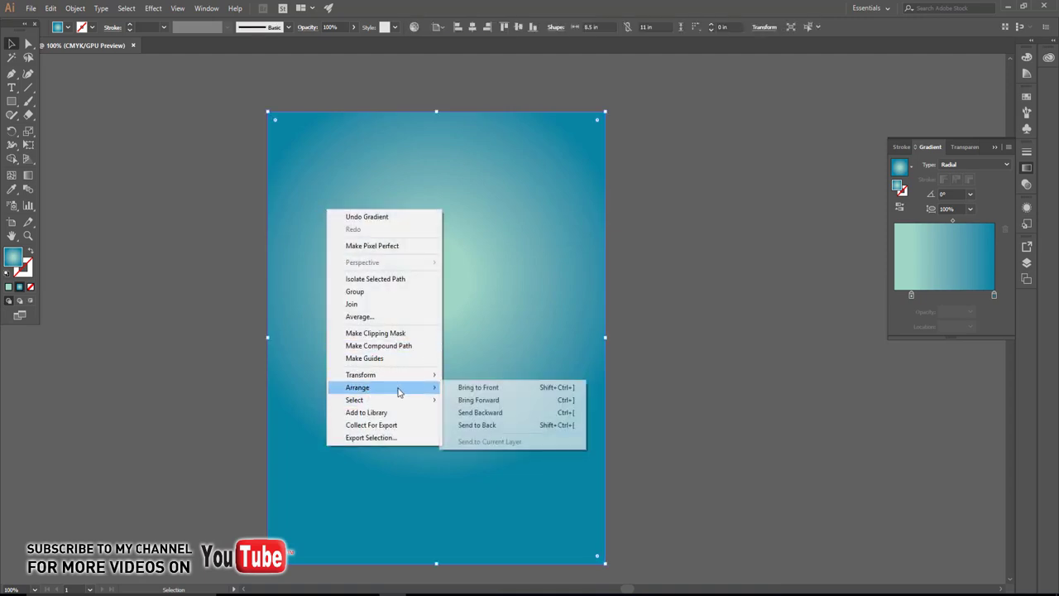
pyautogui.click(472, 423)
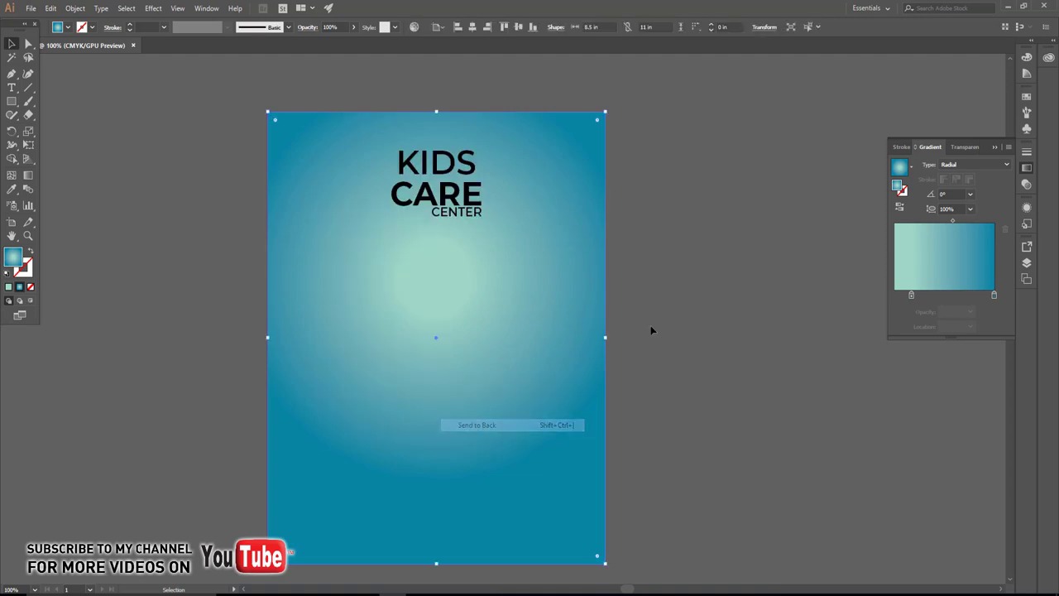
pyautogui.click(586, 330)
# - Scale up the KIDS CARE CENTER title and move it slightly down
pyautogui.click(463, 211)
pyautogui.moveTo(485, 223); pyautogui.dragTo(506, 236)
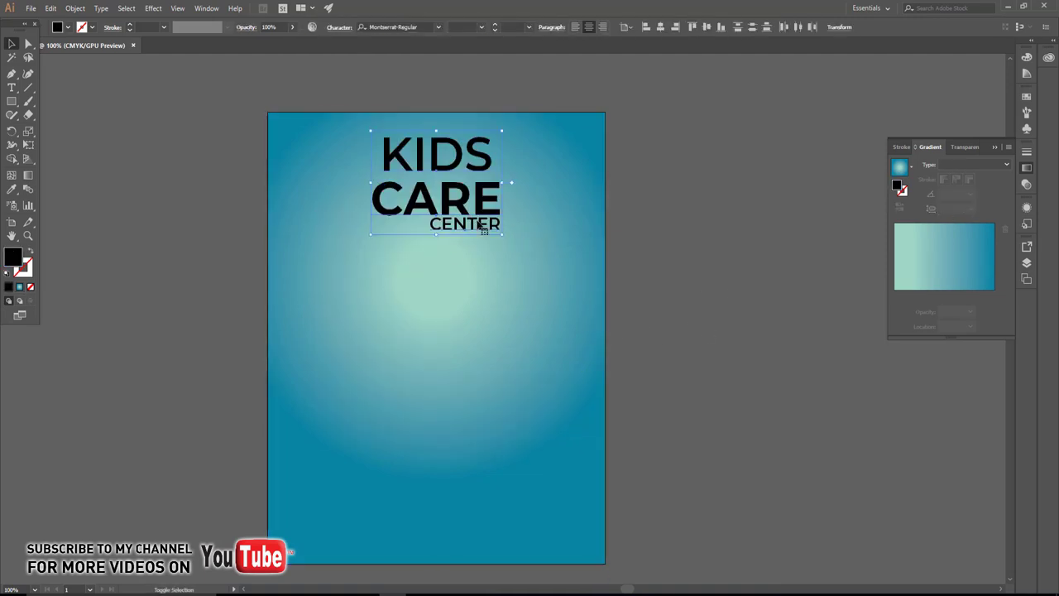
pyautogui.moveTo(464, 199); pyautogui.dragTo(464, 213)
pyautogui.click(644, 301)
pyautogui.hotkey('ctrl', '+')
# - Fill KIDS CARE with yellow, then make CENTER bright yellow too
pyautogui.click(420, 171)
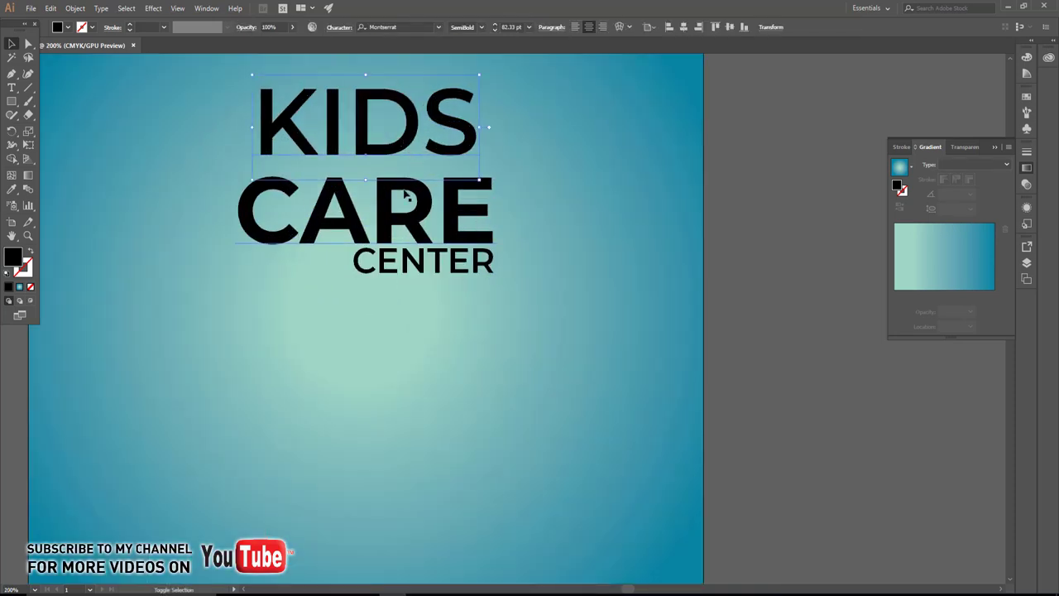
pyautogui.click(68, 27)
pyautogui.click(45, 47)
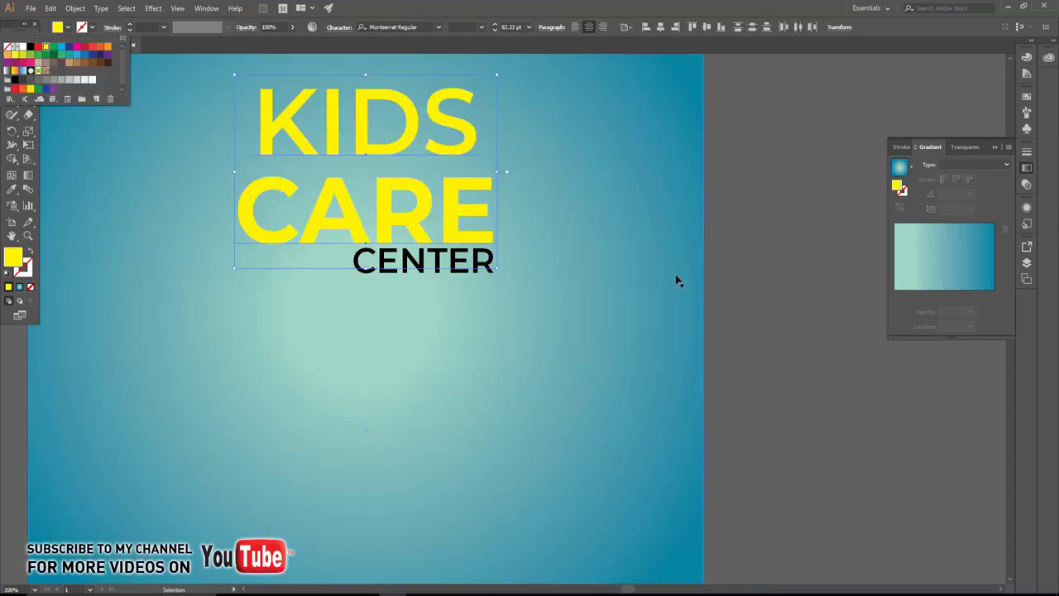
pyautogui.click(466, 273)
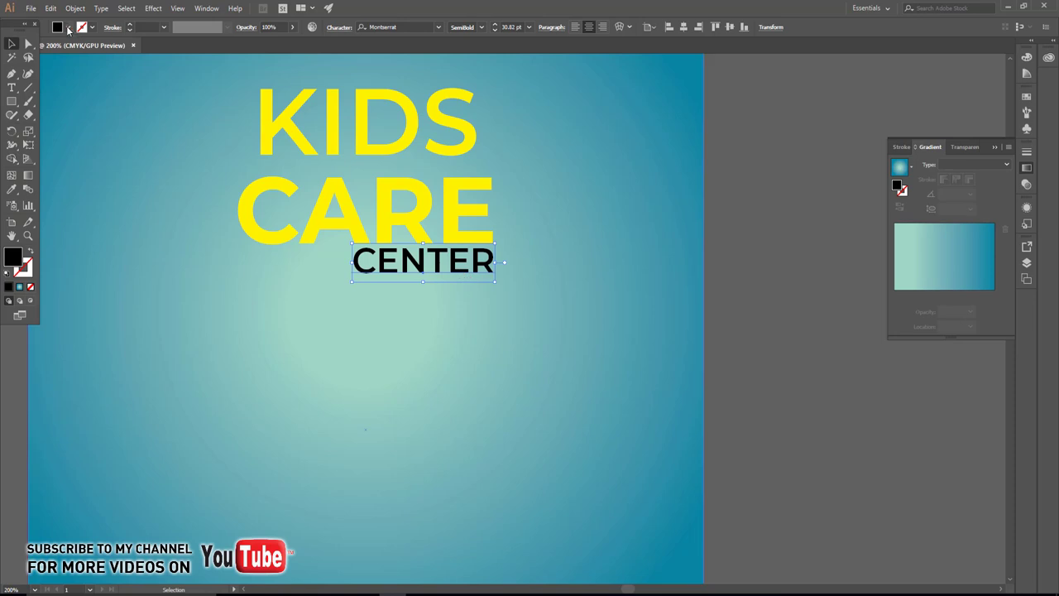
pyautogui.click(68, 28)
pyautogui.click(29, 56)
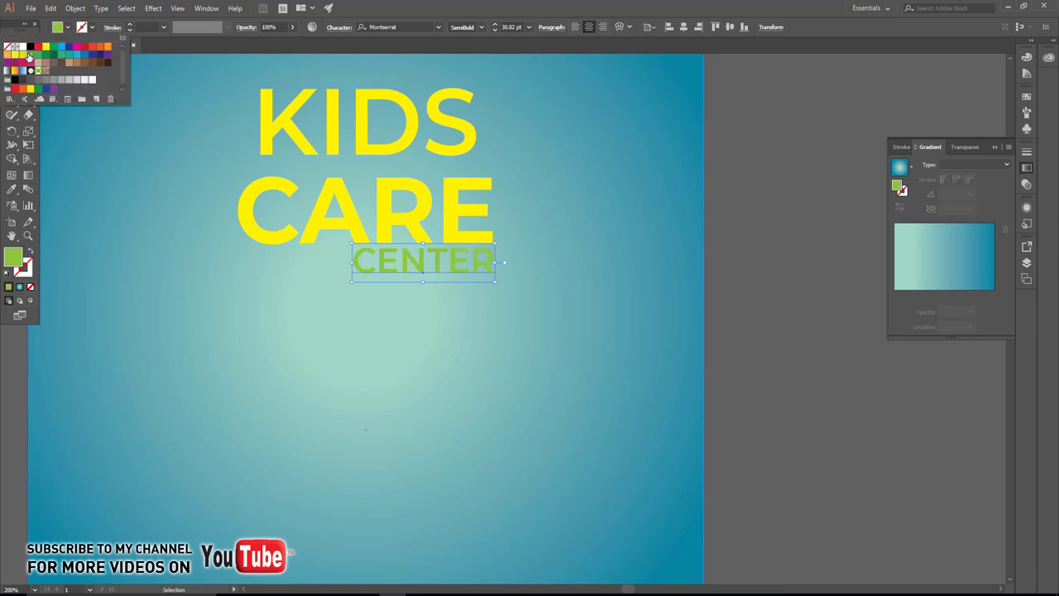
pyautogui.click(19, 55)
pyautogui.click(12, 56)
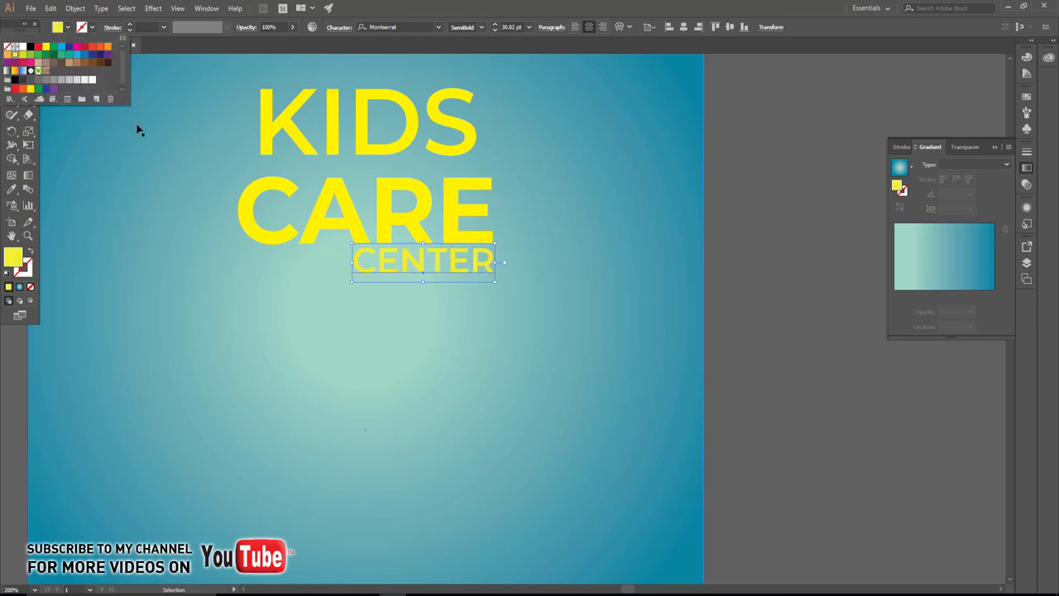
pyautogui.click(769, 329)
pyautogui.click(684, 365)
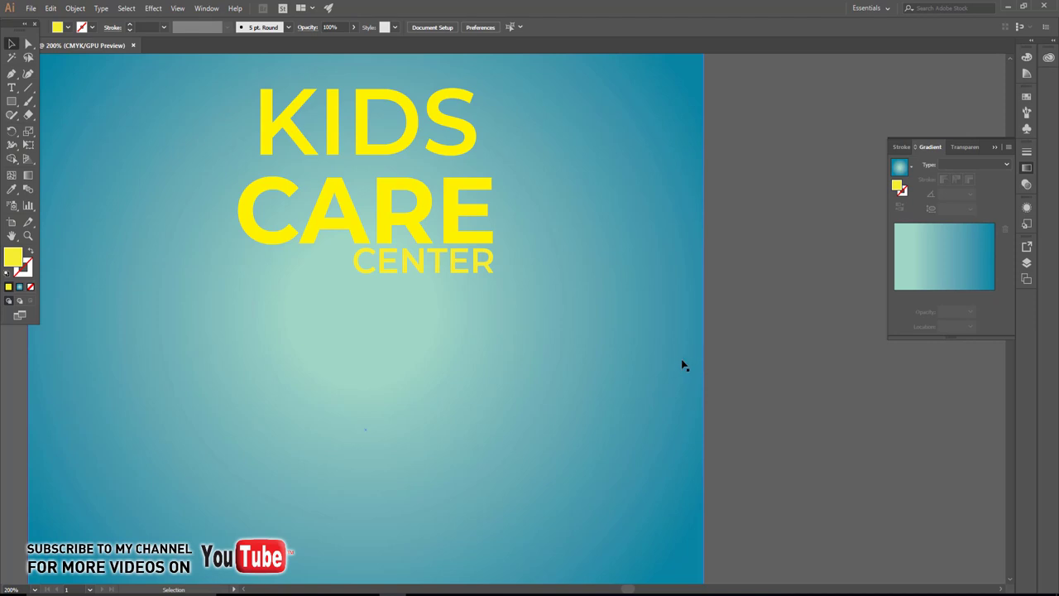
pyautogui.click(574, 372)
pyautogui.click(1027, 262)
# - Lock the background rectangle inside Layer 1 in the Layers panel
pyautogui.click(917, 262)
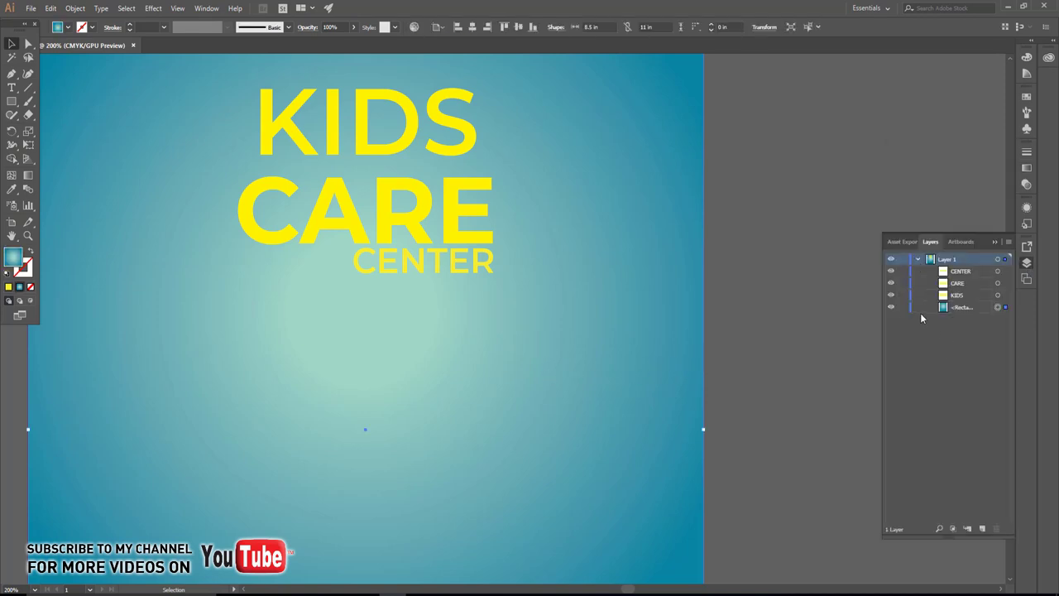
pyautogui.click(903, 307)
pyautogui.hscroll(-3, 402, 350)
pyautogui.scroll(1, 349, 307)
pyautogui.scroll(3, 175, 220)
pyautogui.hscroll(-2, 175, 220)
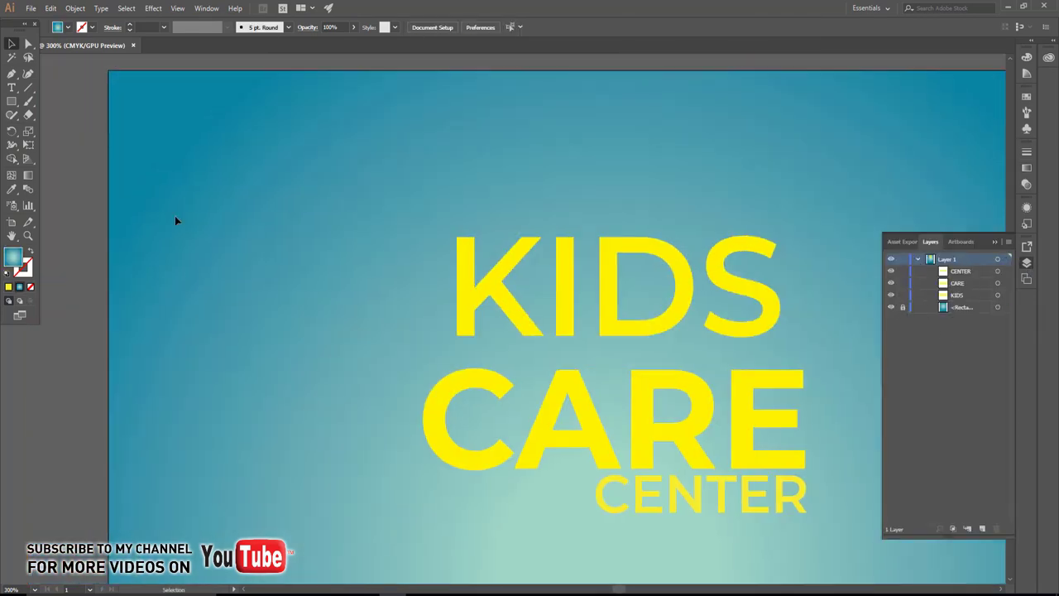
# - Draw a circle near the artboard's top-left with the Ellipse Tool
pyautogui.click(14, 102)
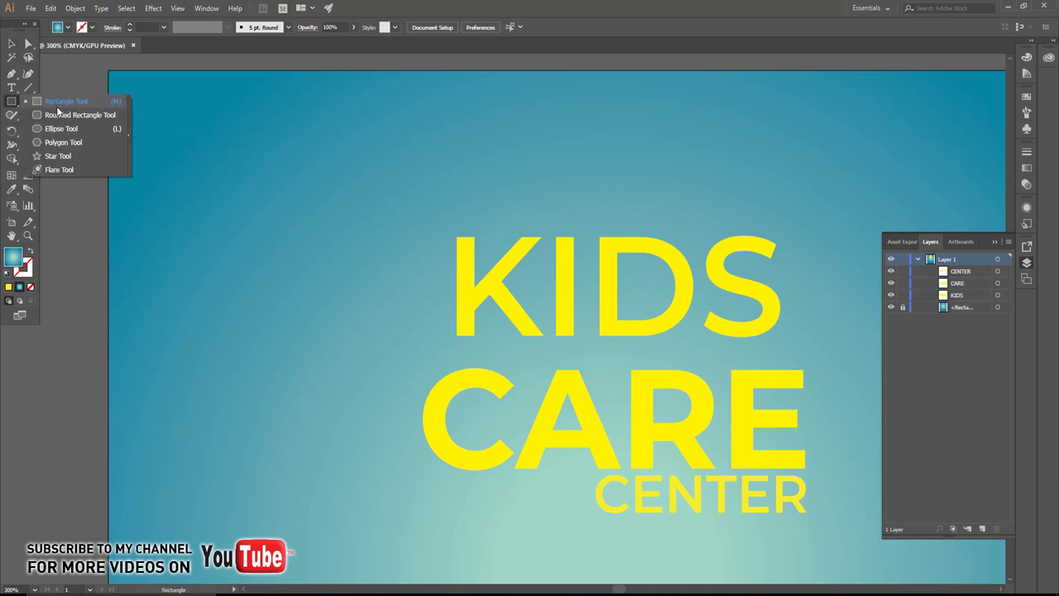
pyautogui.moveTo(16, 105); pyautogui.dragTo(50, 128)
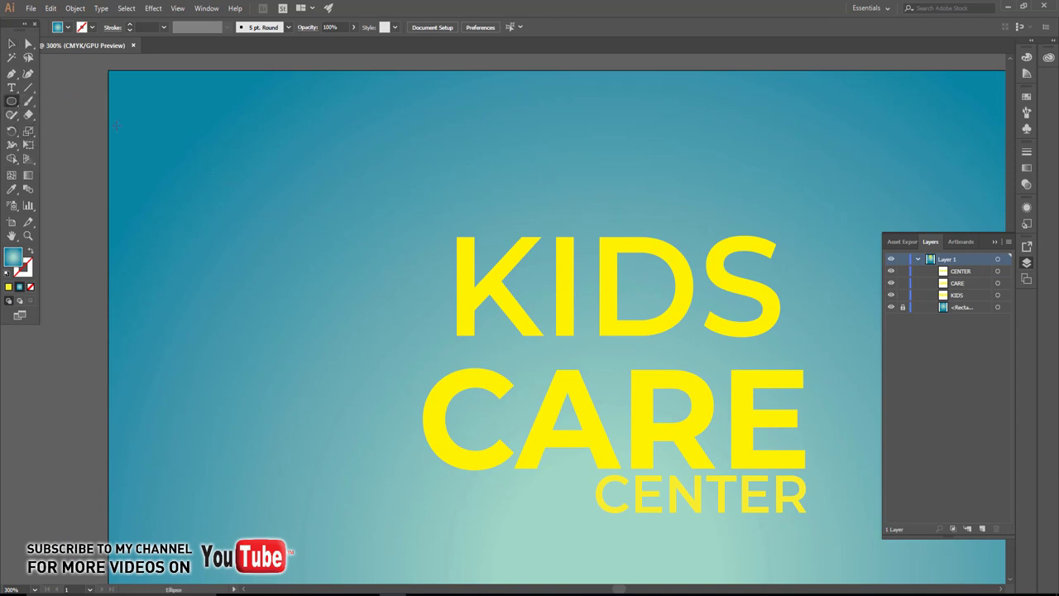
pyautogui.moveTo(207, 138); pyautogui.dragTo(320, 253)
pyautogui.click(11, 43)
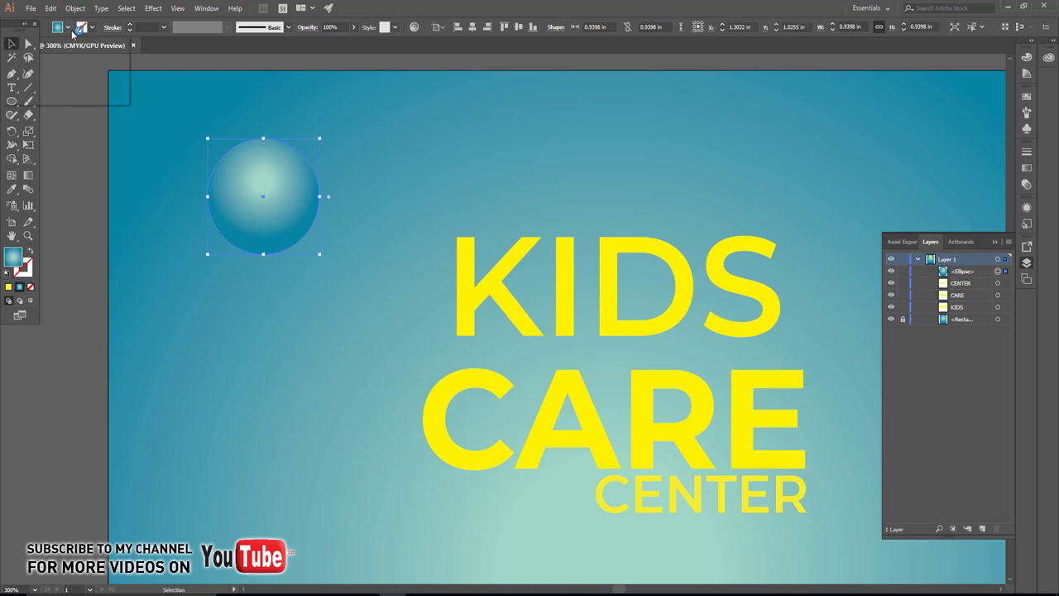
# - Fill the circle white and duplicate it into several overlapping, resized cloud circles
pyautogui.click(67, 27)
pyautogui.click(29, 52)
pyautogui.click(199, 261)
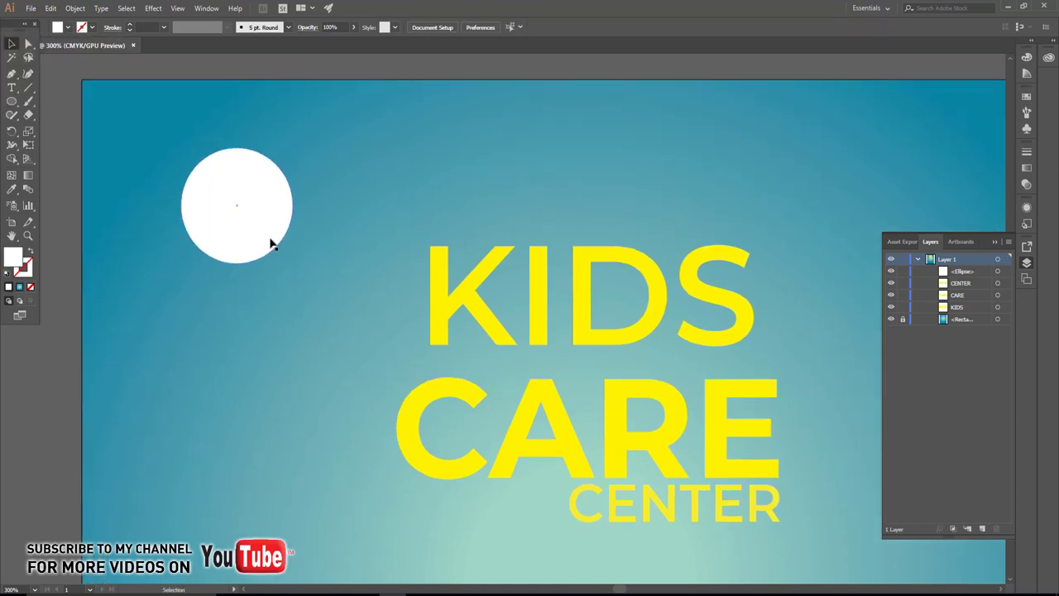
pyautogui.moveTo(273, 217); pyautogui.dragTo(330, 168)
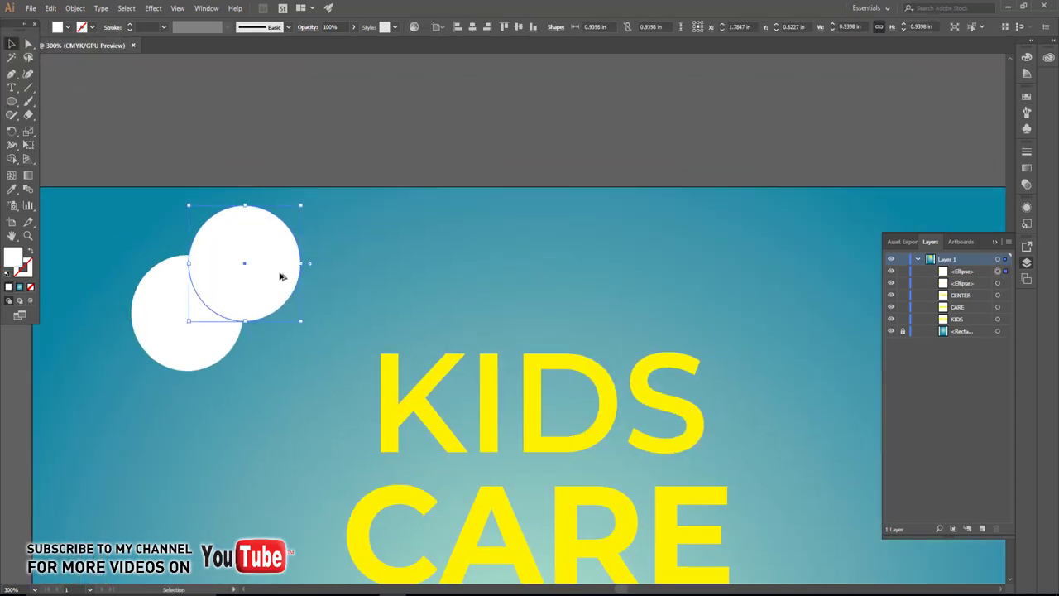
pyautogui.moveTo(282, 276); pyautogui.dragTo(317, 235)
pyautogui.moveTo(344, 273); pyautogui.dragTo(390, 321)
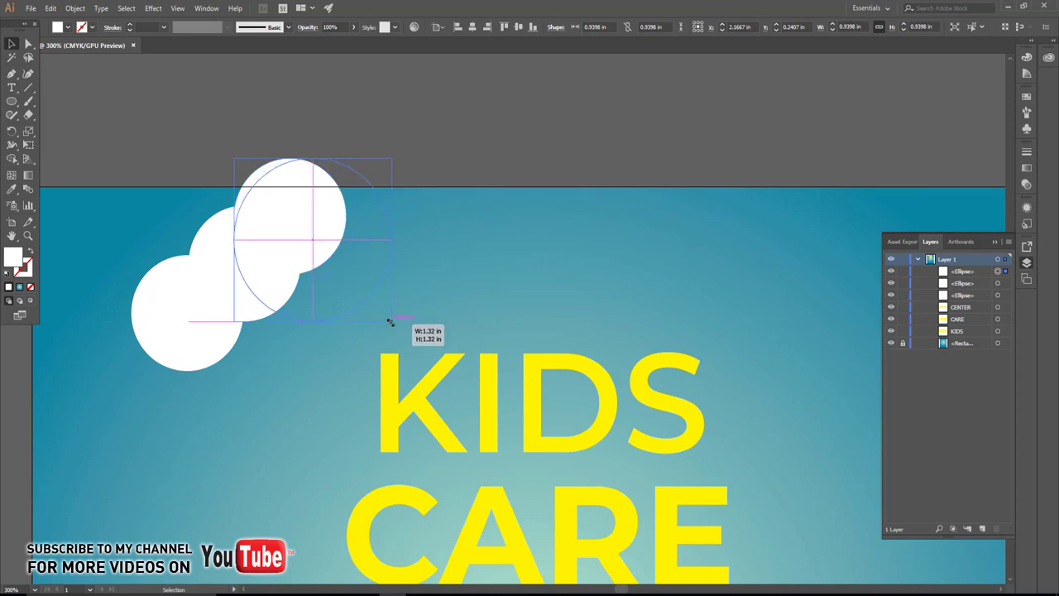
pyautogui.click(406, 301)
pyautogui.moveTo(251, 279); pyautogui.dragTo(402, 285)
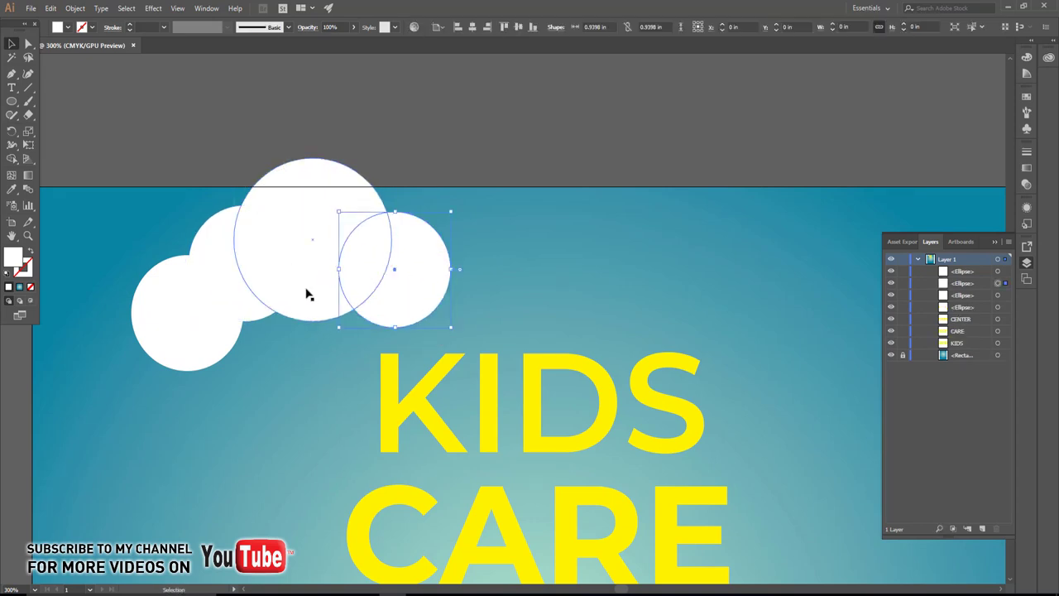
pyautogui.moveTo(213, 345)
pyautogui.mouseDown()
pyautogui.moveTo(468, 348)
pyautogui.moveTo(432, 349)
pyautogui.mouseUp()
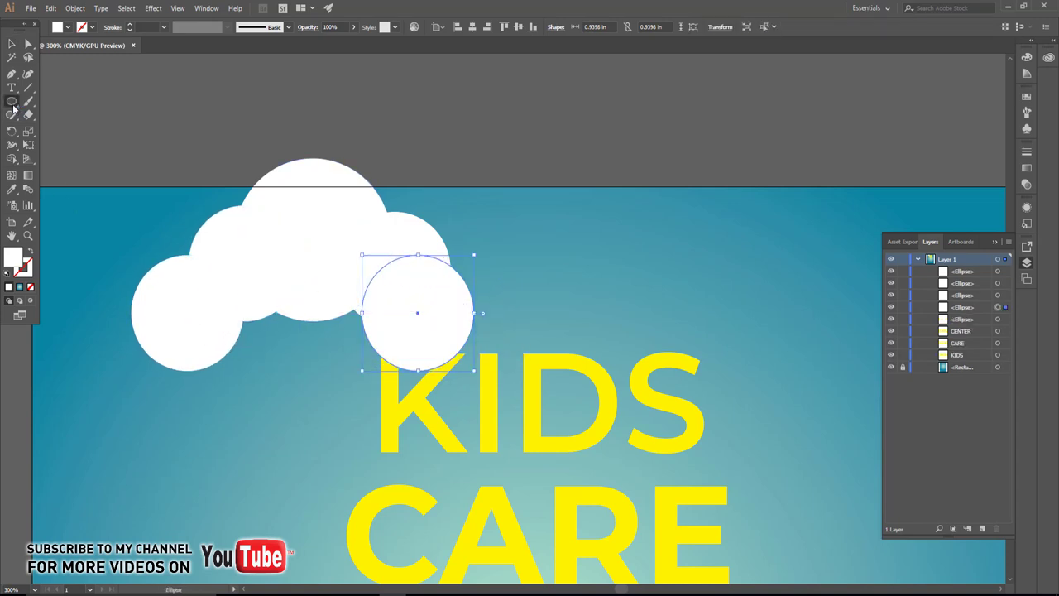
# - Add a rectangle across the cloud's base, bottom-aligned to the left circle, and fit its edges
pyautogui.moveTo(11, 100); pyautogui.dragTo(41, 101)
pyautogui.moveTo(145, 301)
pyautogui.mouseDown()
pyautogui.moveTo(386, 359)
pyautogui.moveTo(447, 354)
pyautogui.mouseUp()
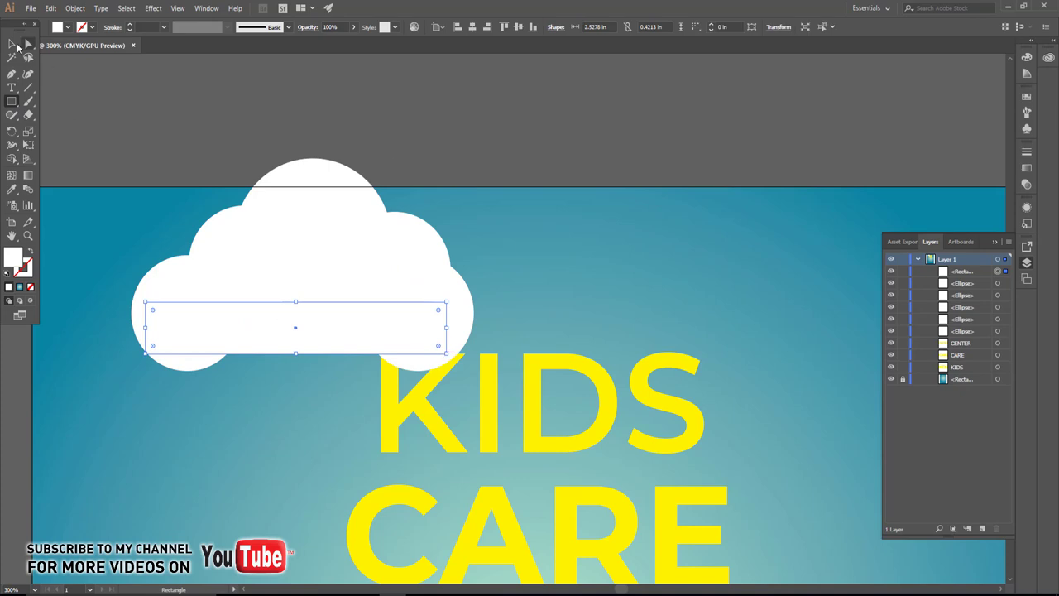
pyautogui.click(12, 43)
pyautogui.keyDown('shift'); pyautogui.click(177, 352); pyautogui.keyUp('shift')
pyautogui.click(436, 27)
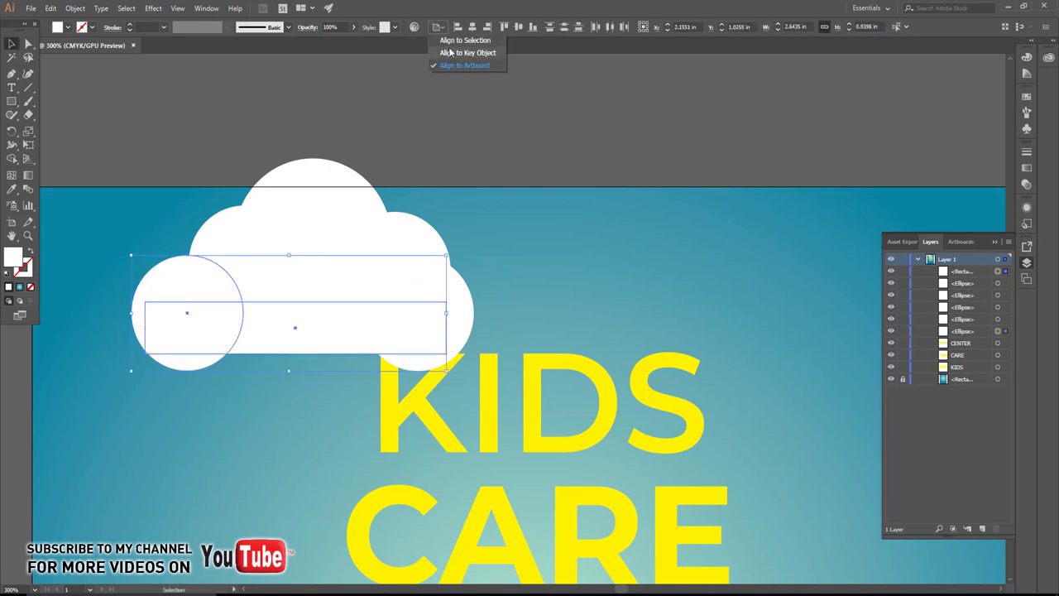
pyautogui.click(463, 51)
pyautogui.click(532, 26)
pyautogui.click(269, 356)
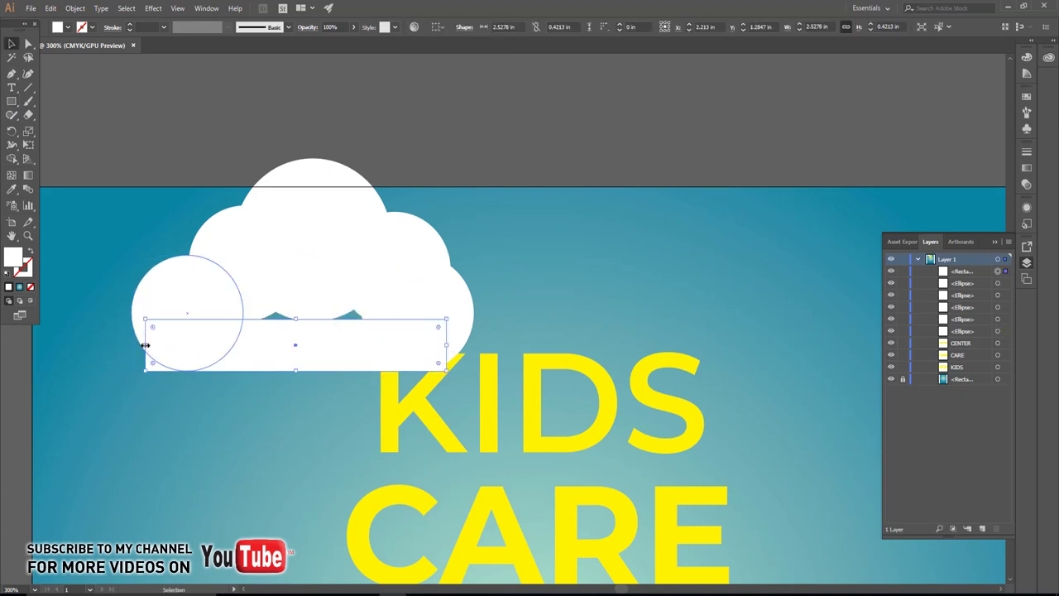
pyautogui.moveTo(146, 345); pyautogui.dragTo(182, 344)
pyautogui.click(296, 402)
pyautogui.click(310, 354)
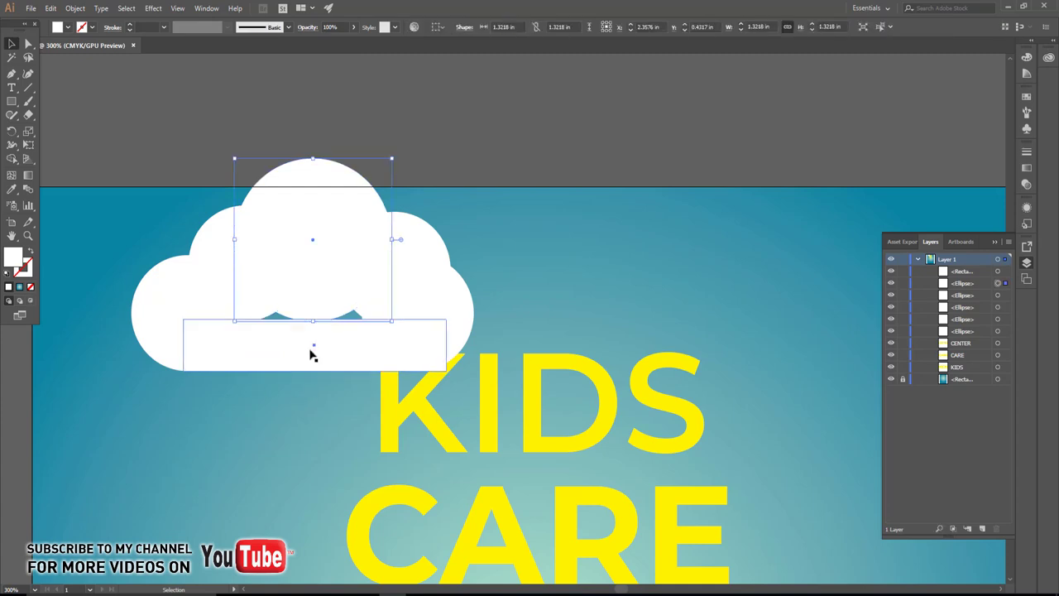
pyautogui.moveTo(315, 319); pyautogui.dragTo(315, 296)
# - Move the cloud up, adjust its circles to refine the outline, and select all parts
pyautogui.moveTo(124, 149); pyautogui.dragTo(530, 294)
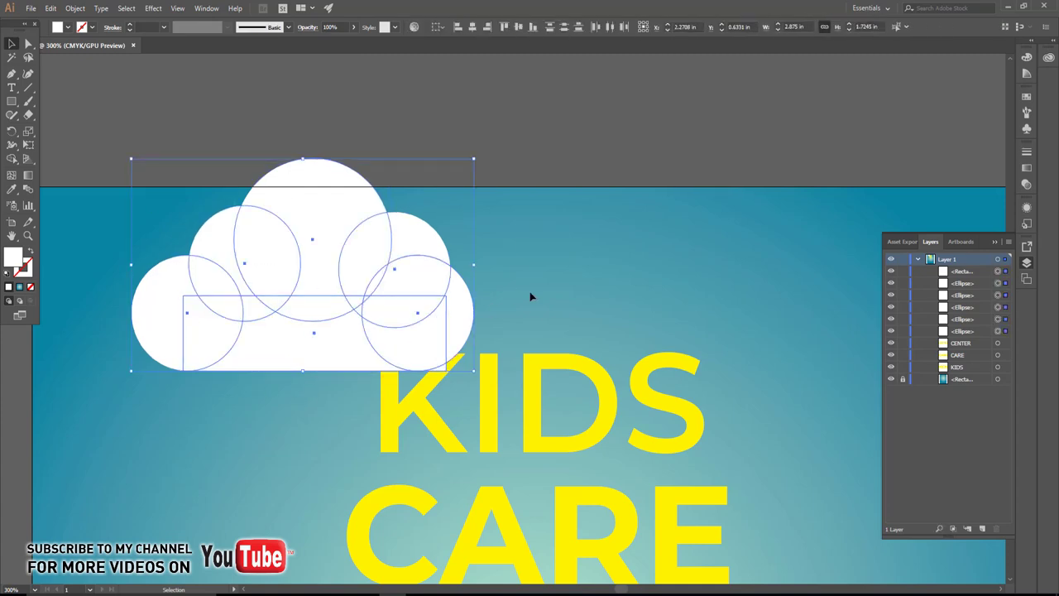
pyautogui.moveTo(352, 292); pyautogui.dragTo(343, 225)
pyautogui.click(468, 240)
pyautogui.click(432, 277)
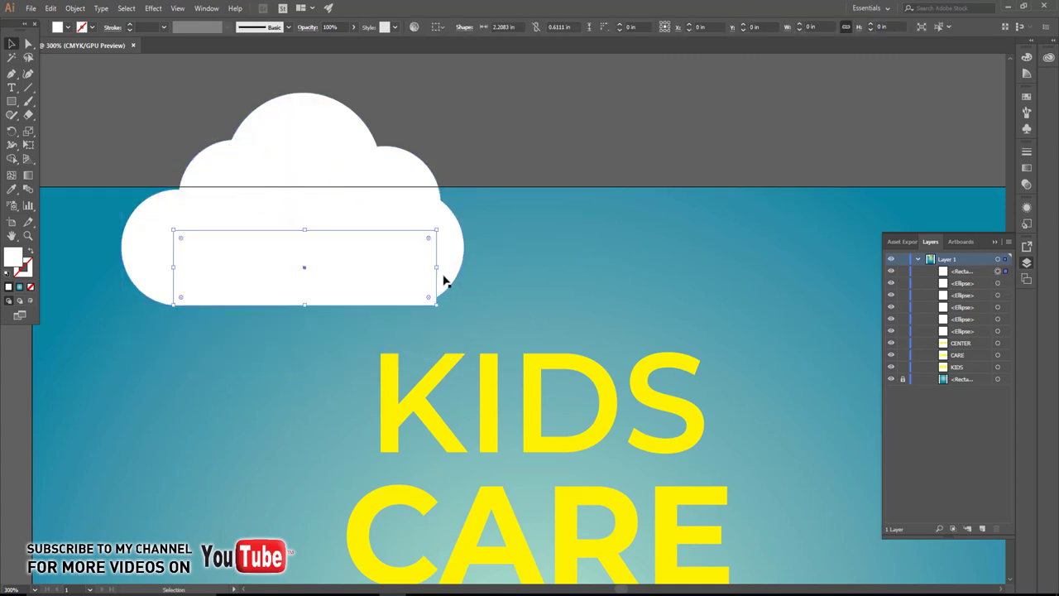
pyautogui.moveTo(437, 263); pyautogui.dragTo(496, 263)
pyautogui.click(477, 287)
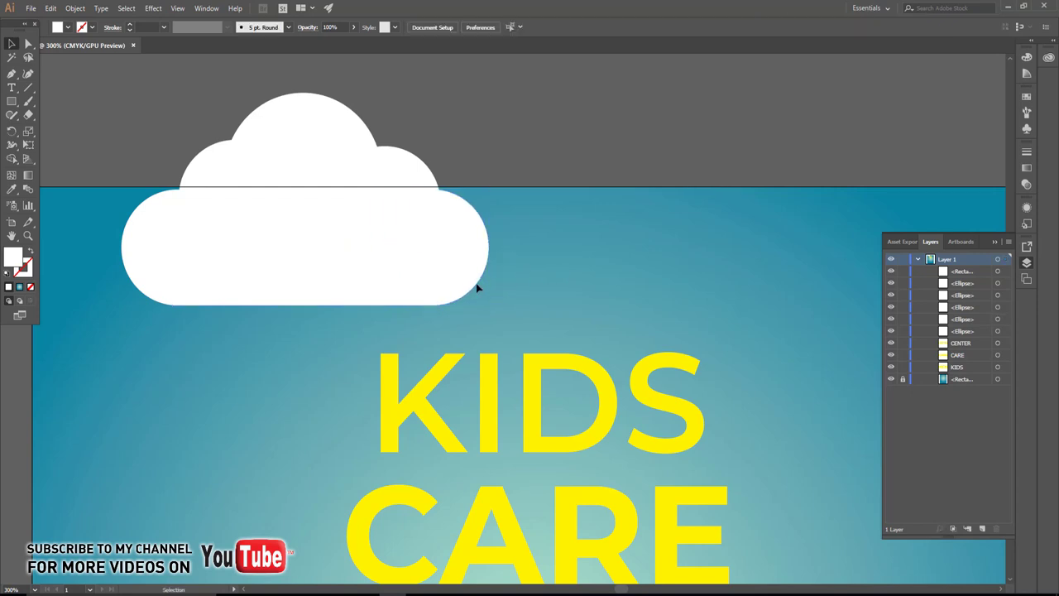
pyautogui.moveTo(396, 164); pyautogui.dragTo(427, 129)
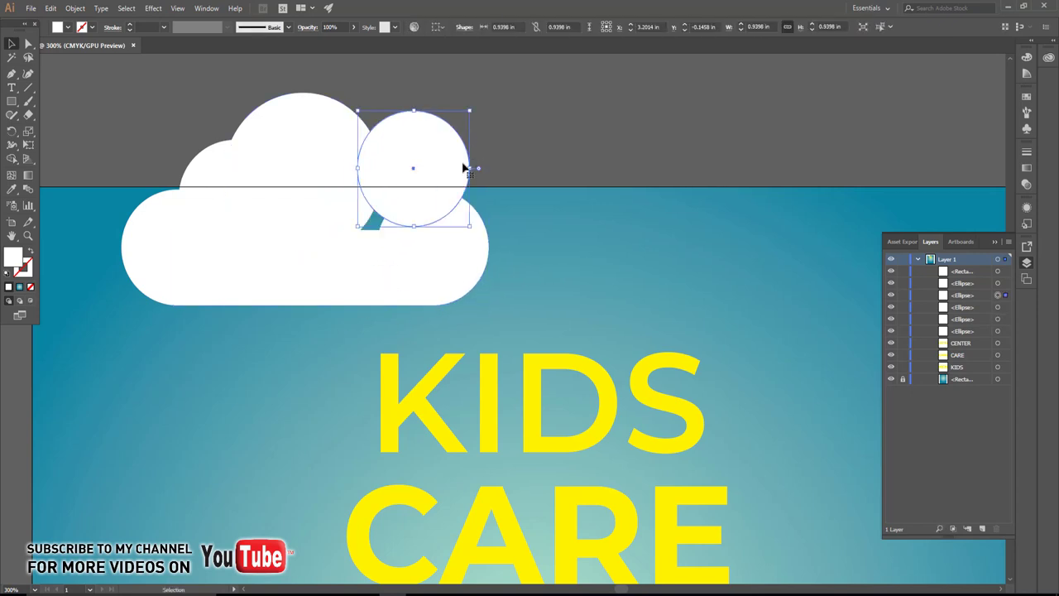
pyautogui.moveTo(351, 223); pyautogui.dragTo(323, 248)
pyautogui.click(348, 114)
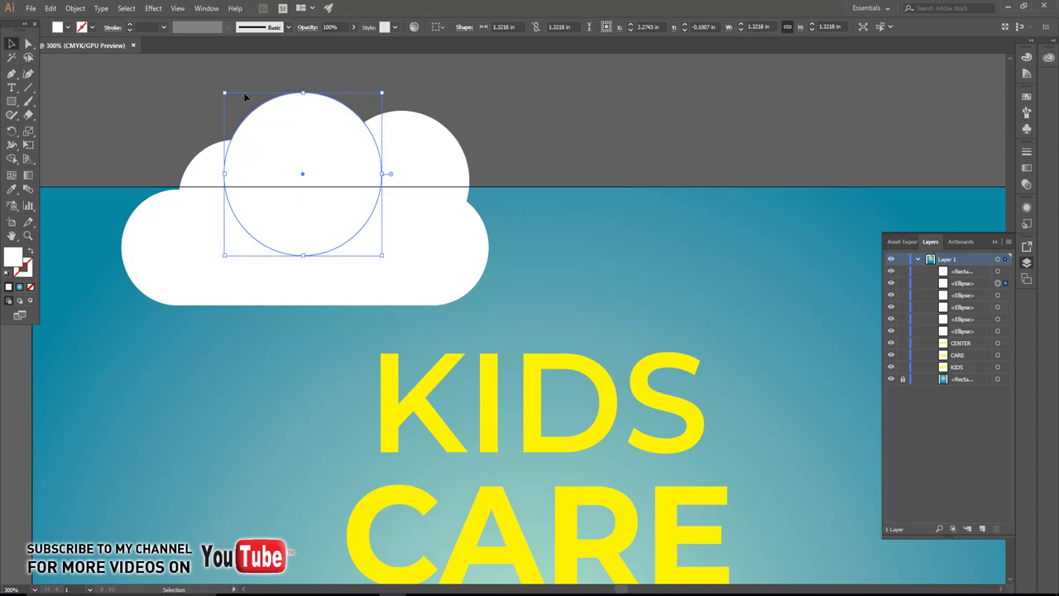
pyautogui.moveTo(245, 98); pyautogui.dragTo(242, 81)
pyautogui.click(563, 154)
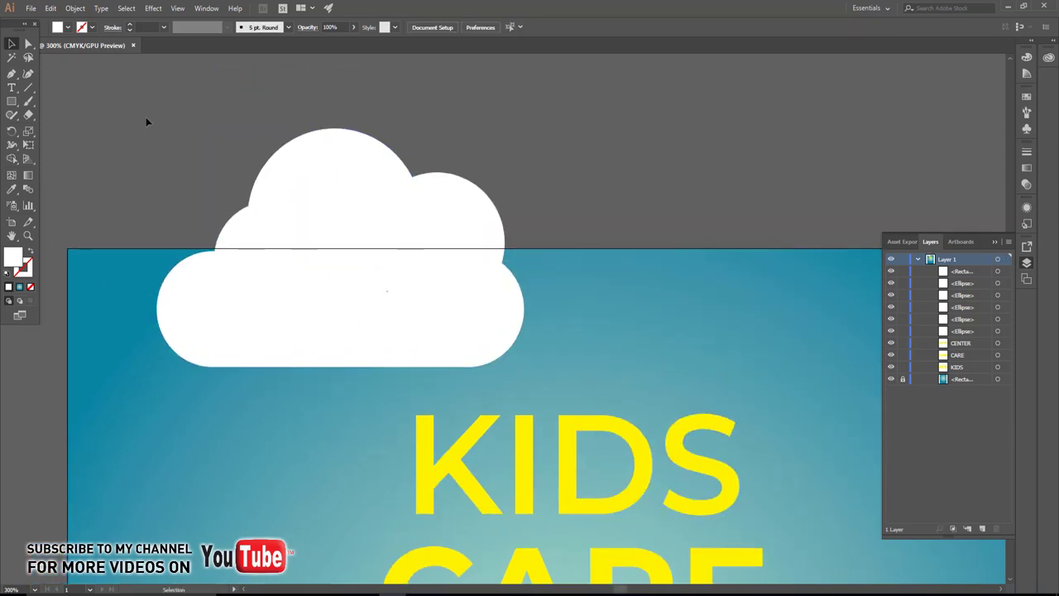
pyautogui.moveTo(530, 350); pyautogui.dragTo(154, 125)
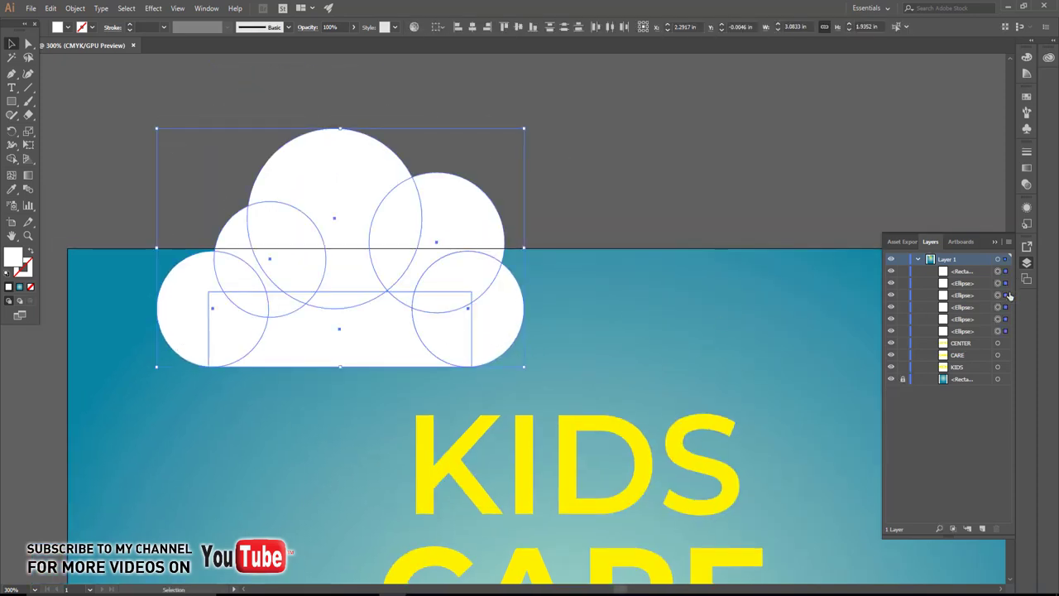
# - Unite the cloud pieces into one shape with Pathfinder, shrink it, and move it onto the artboard
pyautogui.click(205, 8)
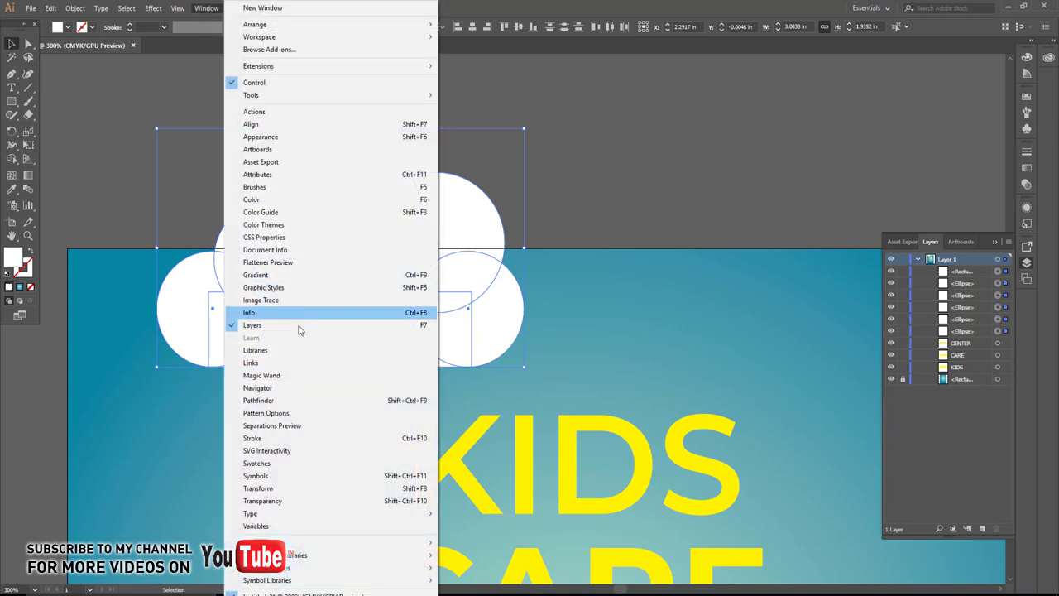
pyautogui.click(249, 398)
pyautogui.click(899, 386)
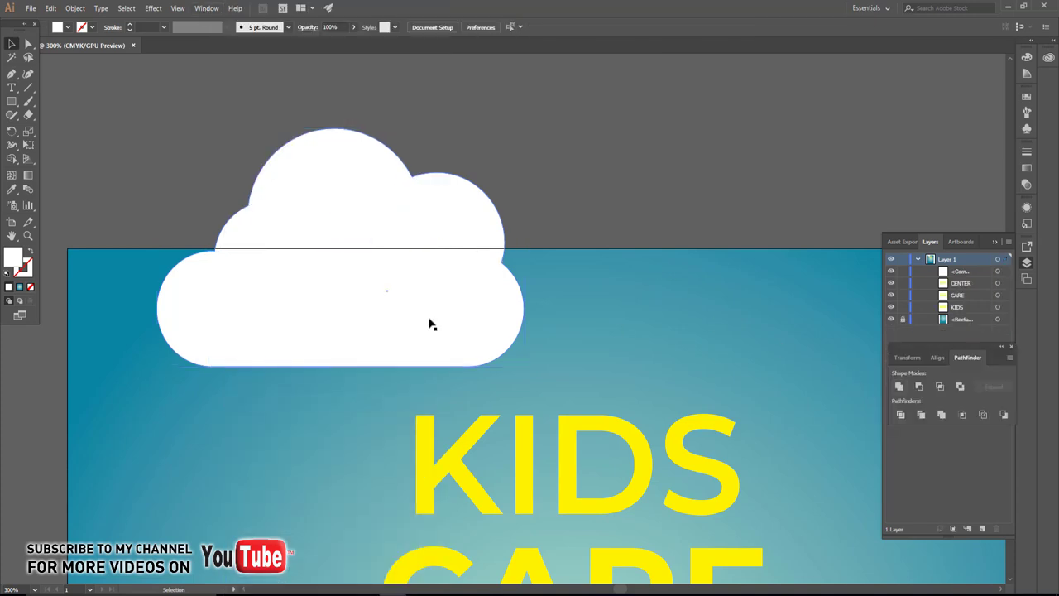
pyautogui.moveTo(524, 367); pyautogui.dragTo(242, 287)
pyautogui.moveTo(199, 158); pyautogui.dragTo(350, 355)
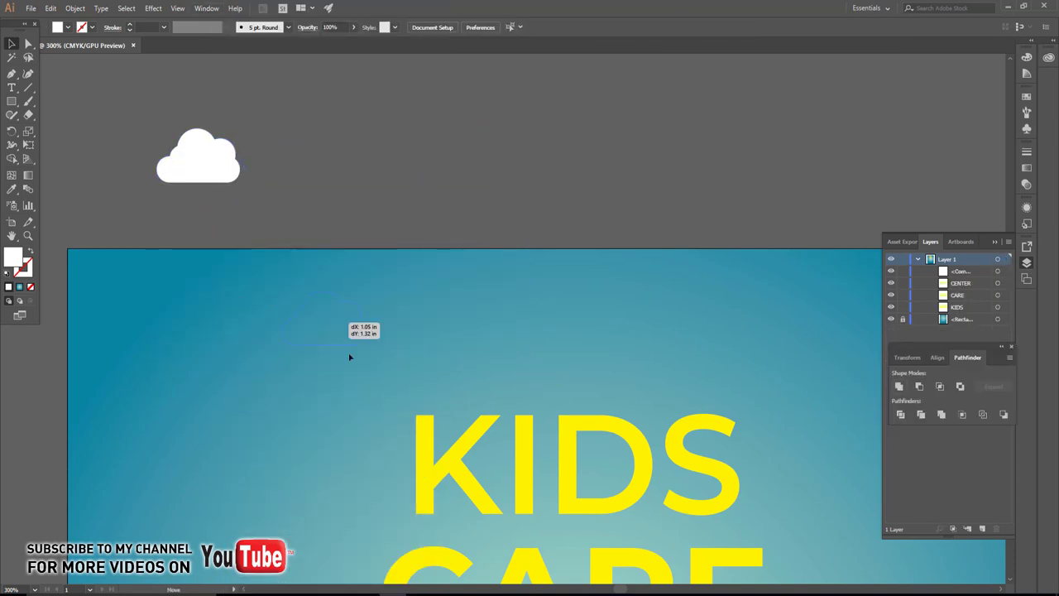
pyautogui.click(416, 366)
pyautogui.moveTo(416, 366); pyautogui.dragTo(392, 272)
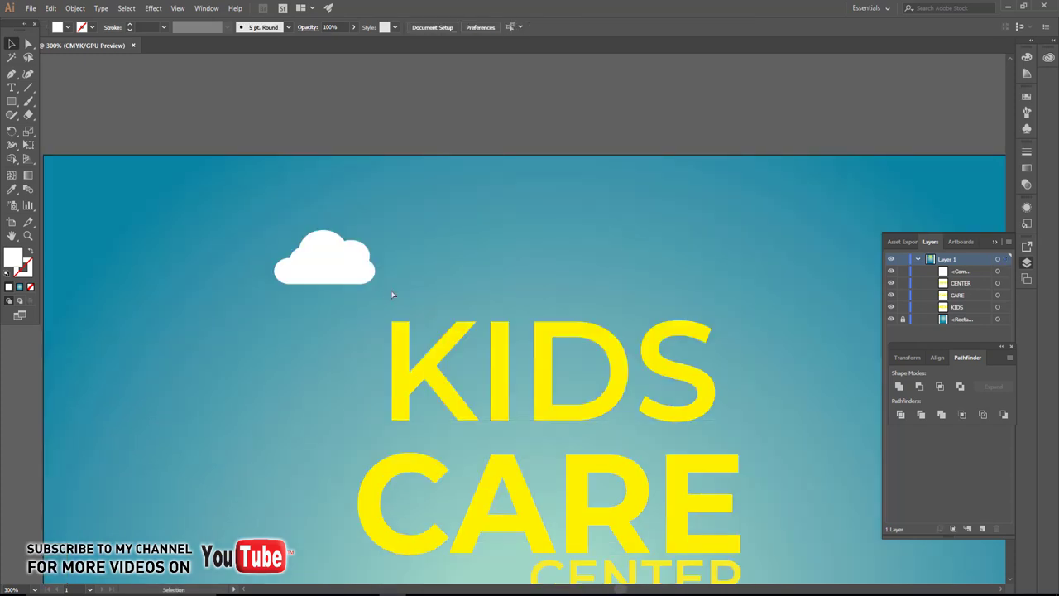
pyautogui.click(335, 269)
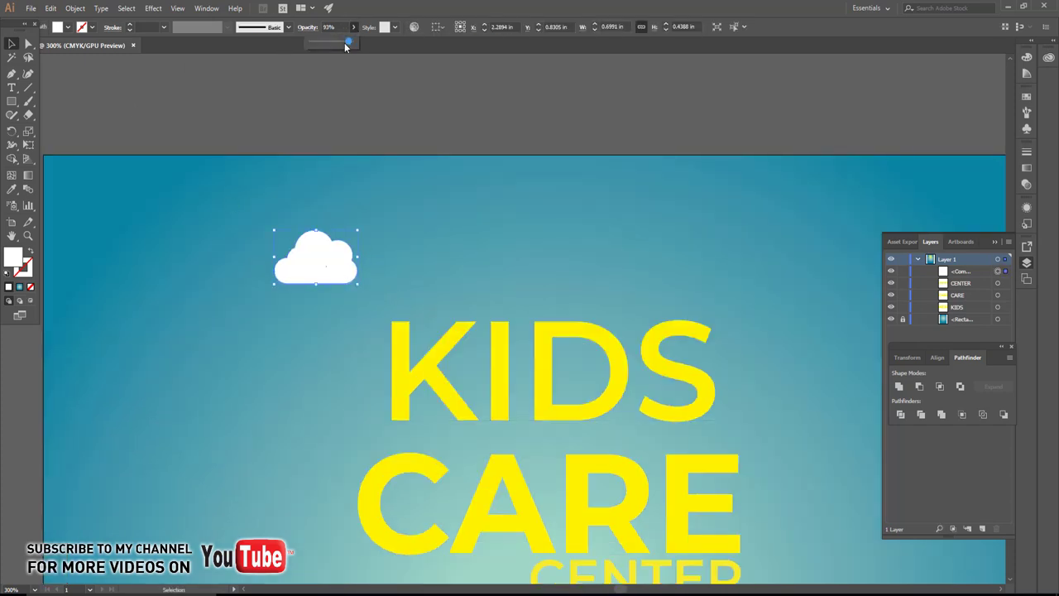
# - Scatter faded 35%-opacity cloud copies of varied sizes around the title
pyautogui.moveTo(376, 236)
pyautogui.mouseDown()
pyautogui.moveTo(252, 341)
pyautogui.moveTo(314, 372)
pyautogui.moveTo(784, 273)
pyautogui.moveTo(810, 290)
pyautogui.moveTo(461, 266)
pyautogui.moveTo(616, 397)
pyautogui.mouseUp()
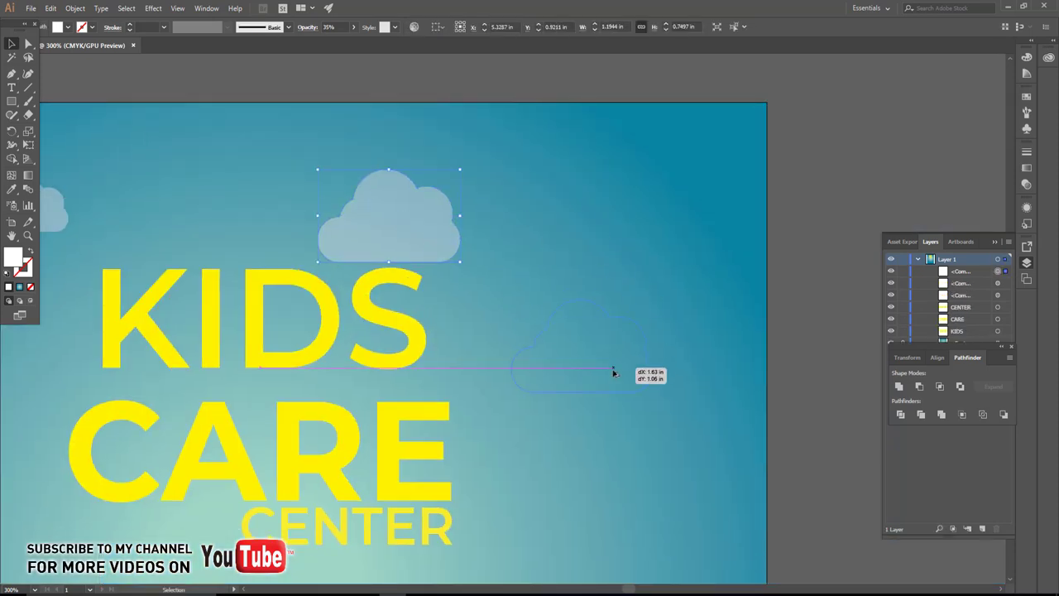
pyautogui.moveTo(651, 323); pyautogui.dragTo(675, 306)
pyautogui.moveTo(609, 381)
pyautogui.mouseDown()
pyautogui.moveTo(634, 234)
pyautogui.moveTo(667, 256)
pyautogui.mouseUp()
pyautogui.click(260, 229)
# - Shrink the top cloud copy and draw a spiral above the KIDS text
pyautogui.moveTo(260, 230); pyautogui.dragTo(313, 192)
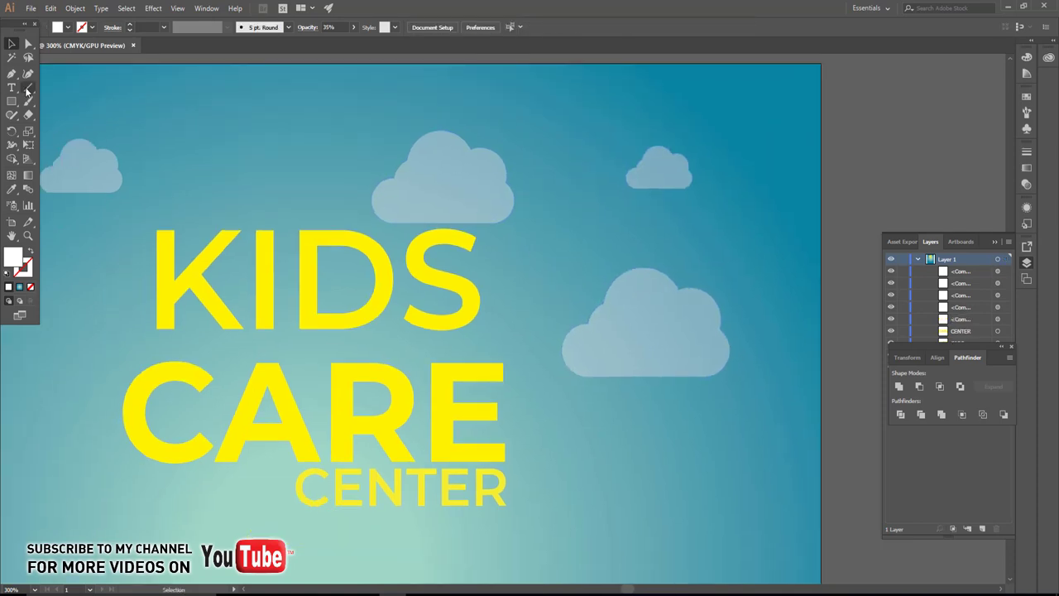
pyautogui.click(28, 87)
pyautogui.moveTo(30, 93); pyautogui.dragTo(65, 123)
pyautogui.moveTo(165, 137); pyautogui.dragTo(221, 180)
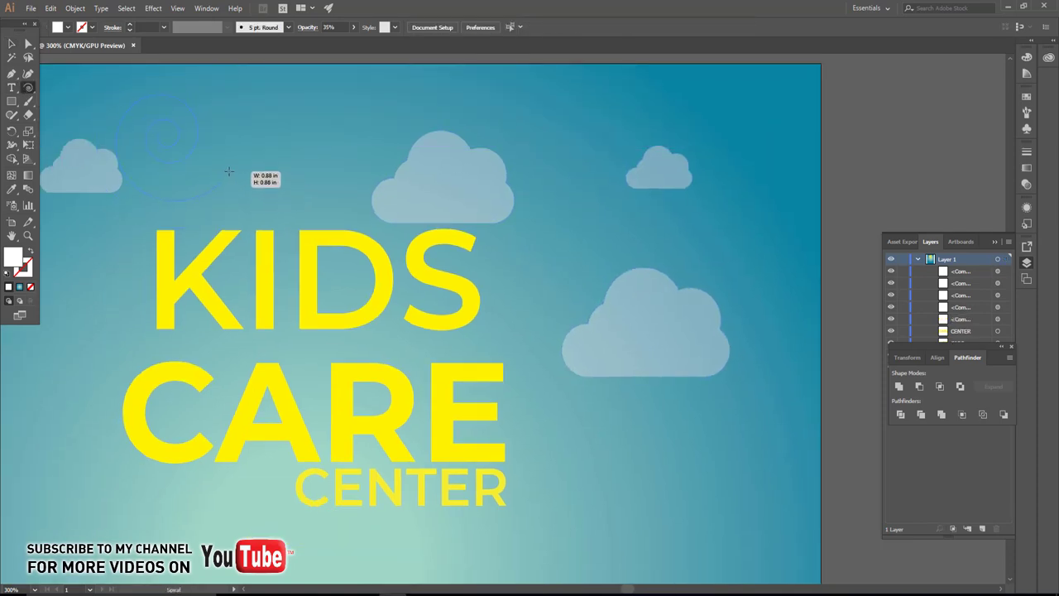
# - Give the spiral a white stroke, nudge it right, and fade it to 32% opacity
pyautogui.click(12, 43)
pyautogui.click(90, 27)
pyautogui.click(22, 41)
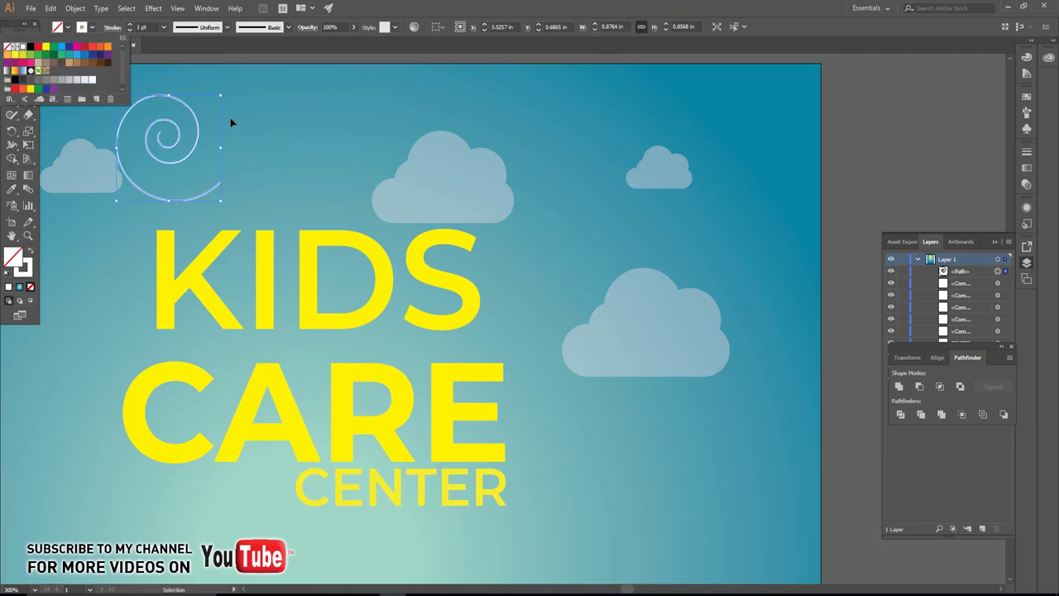
pyautogui.click(229, 119)
pyautogui.moveTo(200, 168); pyautogui.dragTo(227, 166)
pyautogui.click(164, 27)
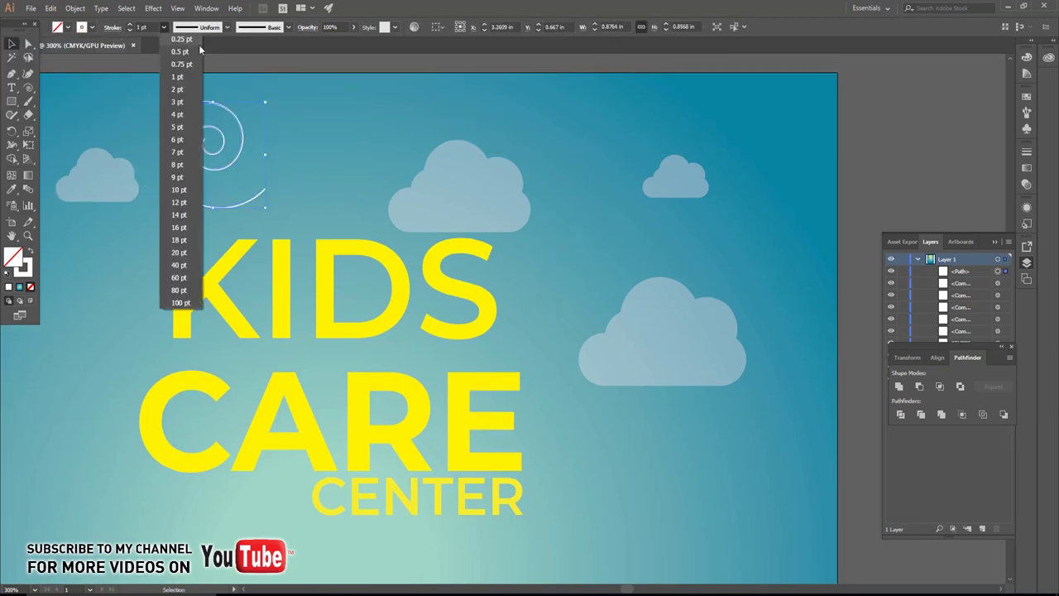
pyautogui.click(353, 27)
pyautogui.moveTo(356, 46); pyautogui.dragTo(323, 46)
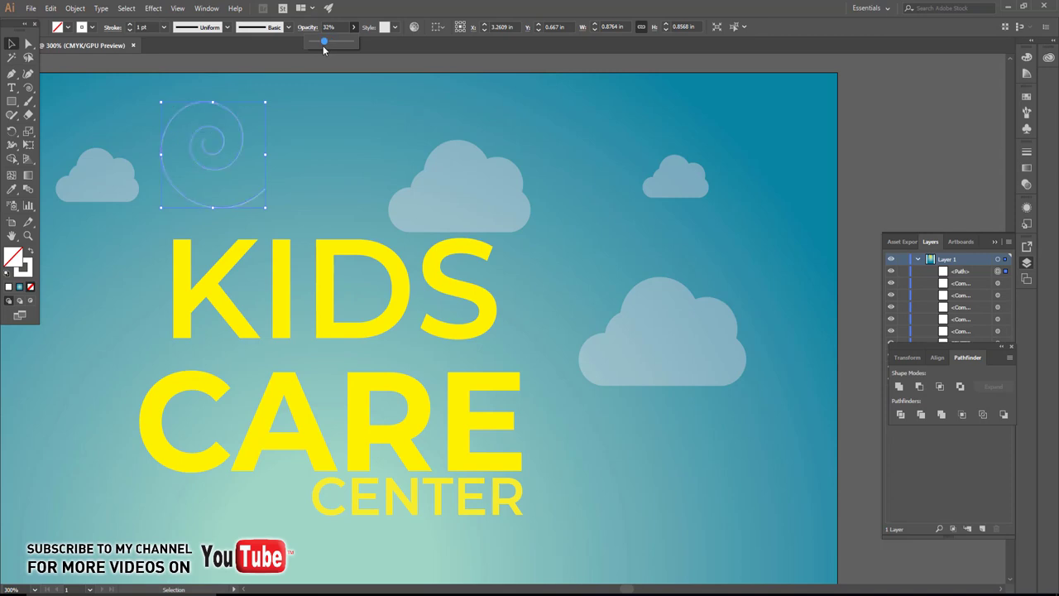
# - Place copies of the faint spiral around the clouds
pyautogui.hotkey('ctrl', 'shift', 'a')
pyautogui.press('b')
pyautogui.scroll(-2, 395, 239)
pyautogui.scroll(2, 386, 147)
pyautogui.press('v')
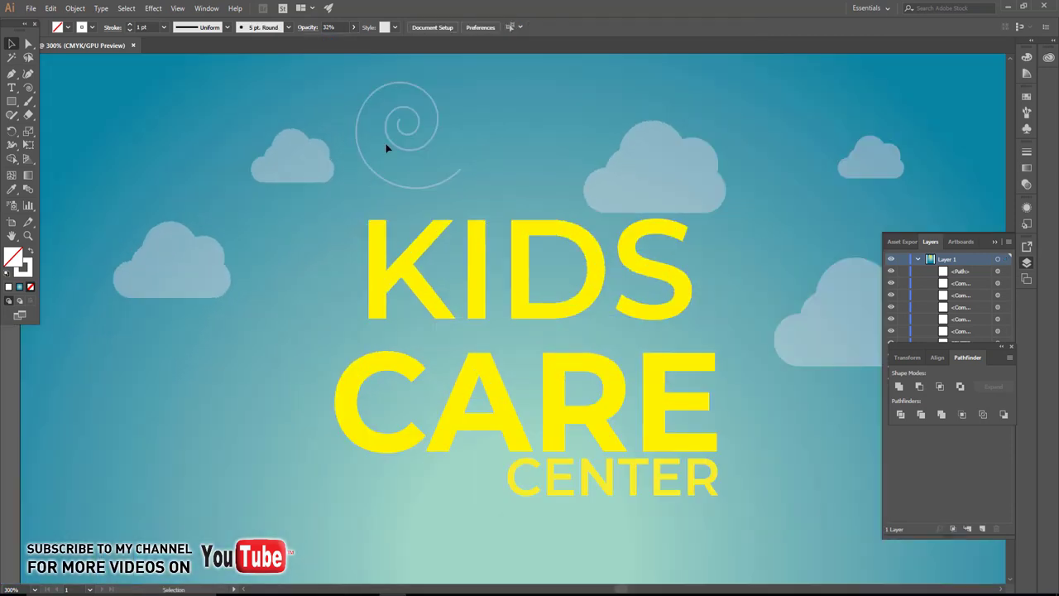
pyautogui.moveTo(383, 177)
pyautogui.mouseDown()
pyautogui.moveTo(198, 386)
pyautogui.moveTo(240, 469)
pyautogui.moveTo(196, 450)
pyautogui.moveTo(196, 422)
pyautogui.moveTo(579, 387)
pyautogui.moveTo(762, 277)
pyautogui.moveTo(404, 324)
pyautogui.moveTo(620, 286)
pyautogui.mouseUp()
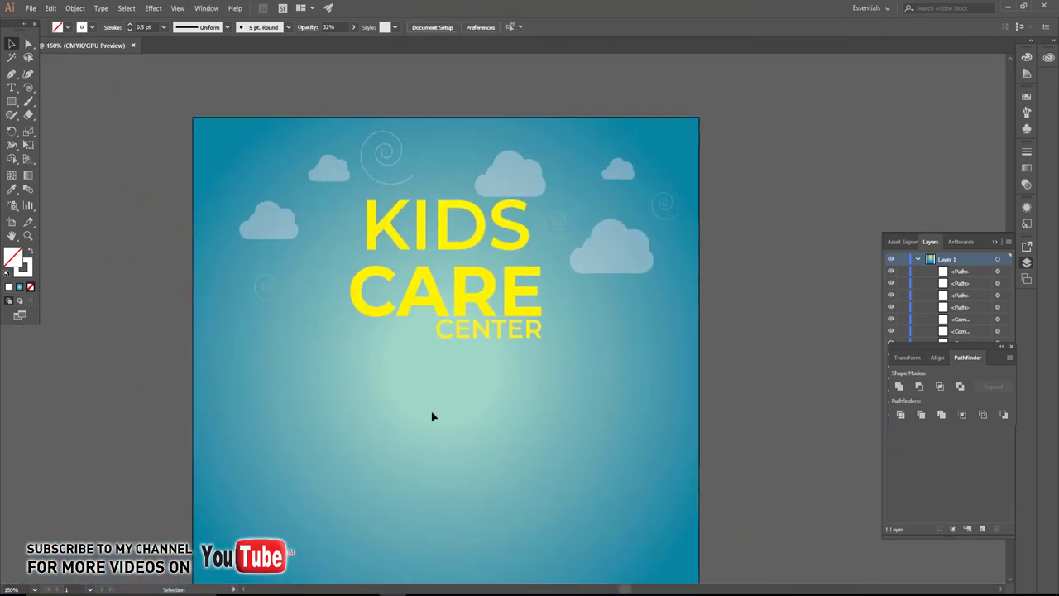
# - Draw the paper plane's first wing as a closed triangle below the CARE text
pyautogui.scroll(2, 422, 418)
pyautogui.click(11, 72)
pyautogui.scroll(1, 216, 255)
pyautogui.scroll(1, 216, 256)
pyautogui.click(137, 370)
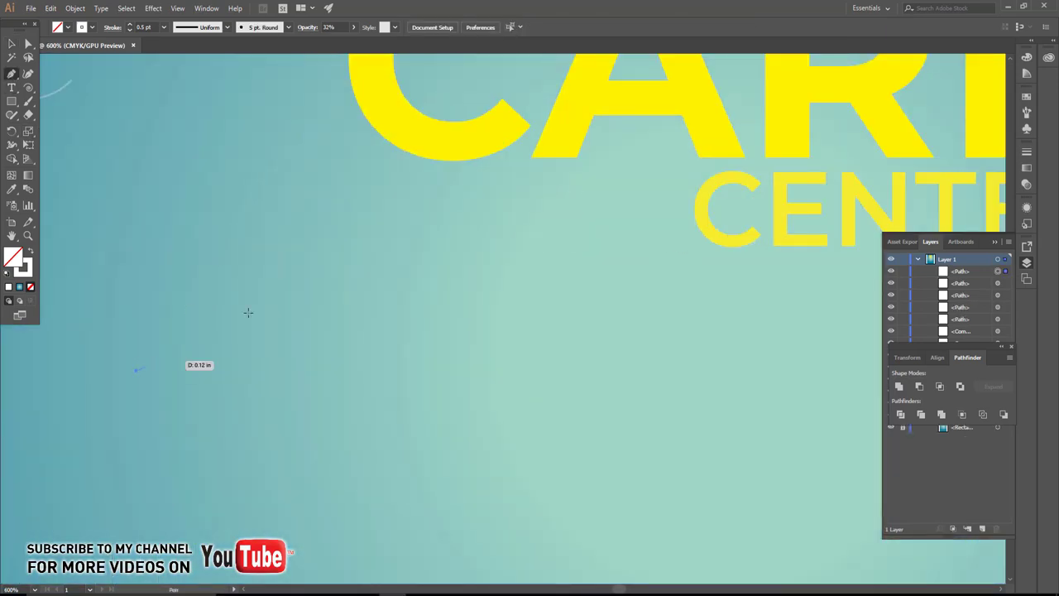
pyautogui.click(440, 231)
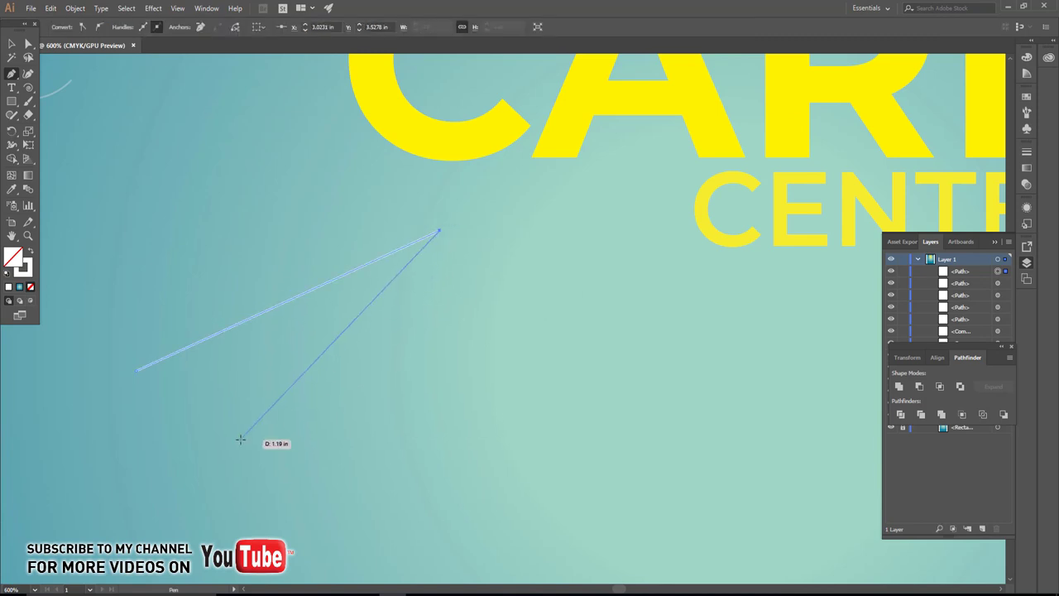
pyautogui.click(267, 396)
pyautogui.click(137, 370)
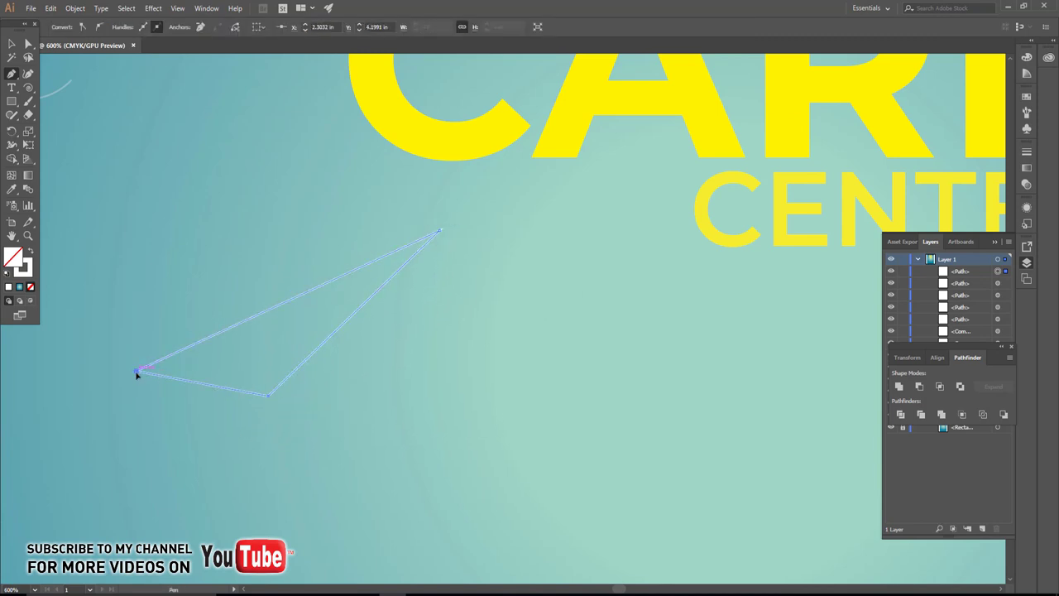
pyautogui.click(12, 43)
pyautogui.click(273, 266)
# - Draw the plane's second wing from the tip, undoing one misplaced anchor
pyautogui.click(11, 73)
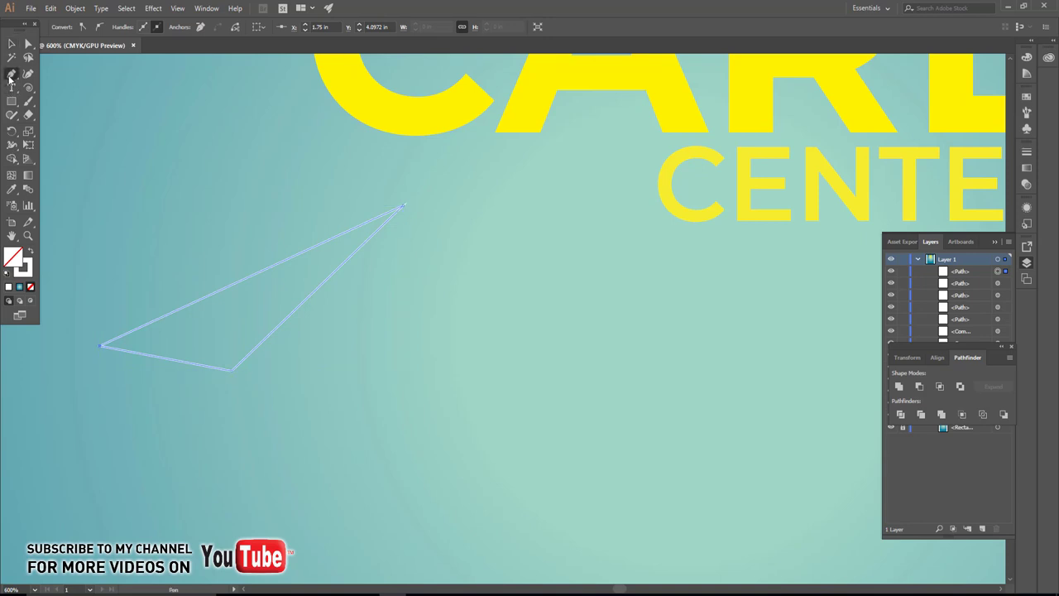
pyautogui.click(402, 205)
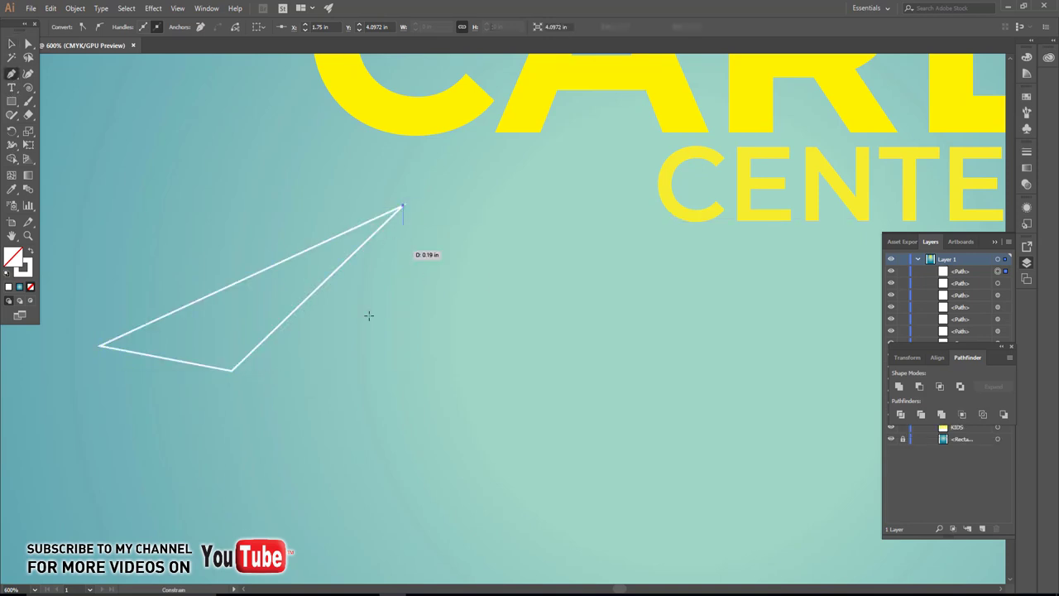
pyautogui.click(360, 423)
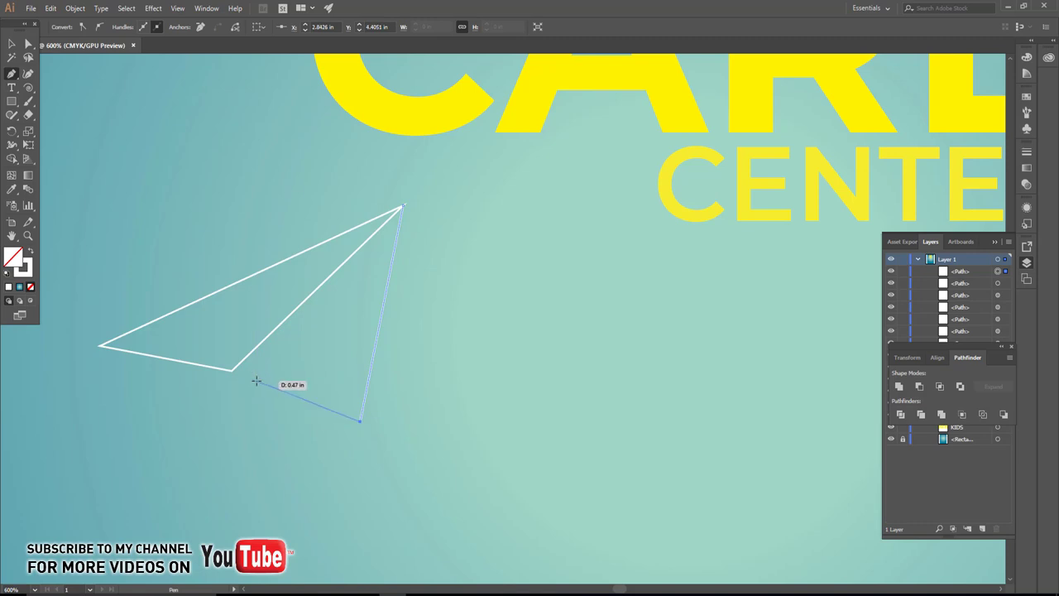
pyautogui.hotkey('ctrl', 'z')
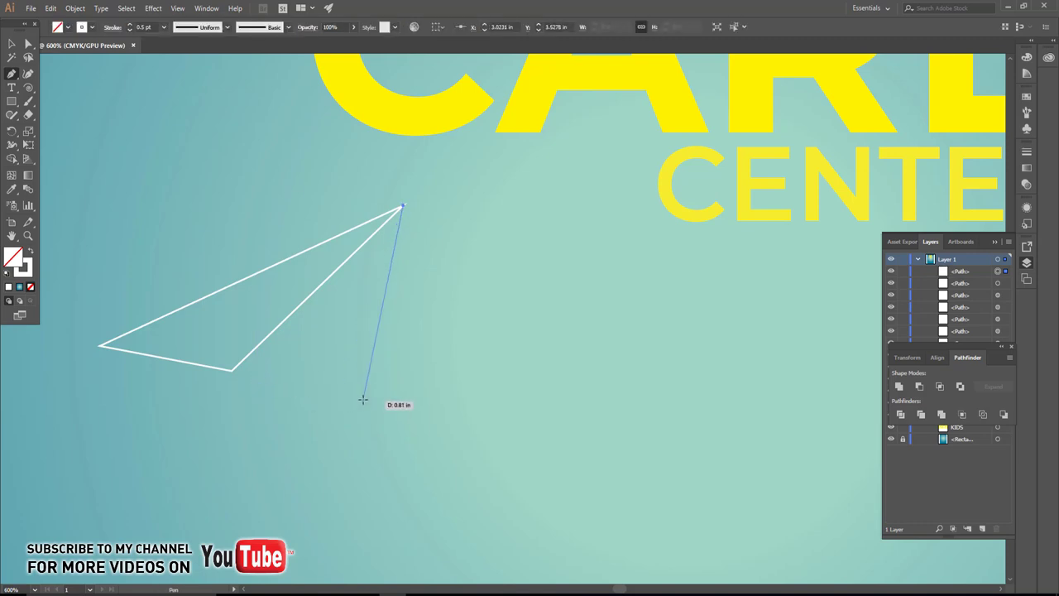
pyautogui.click(364, 396)
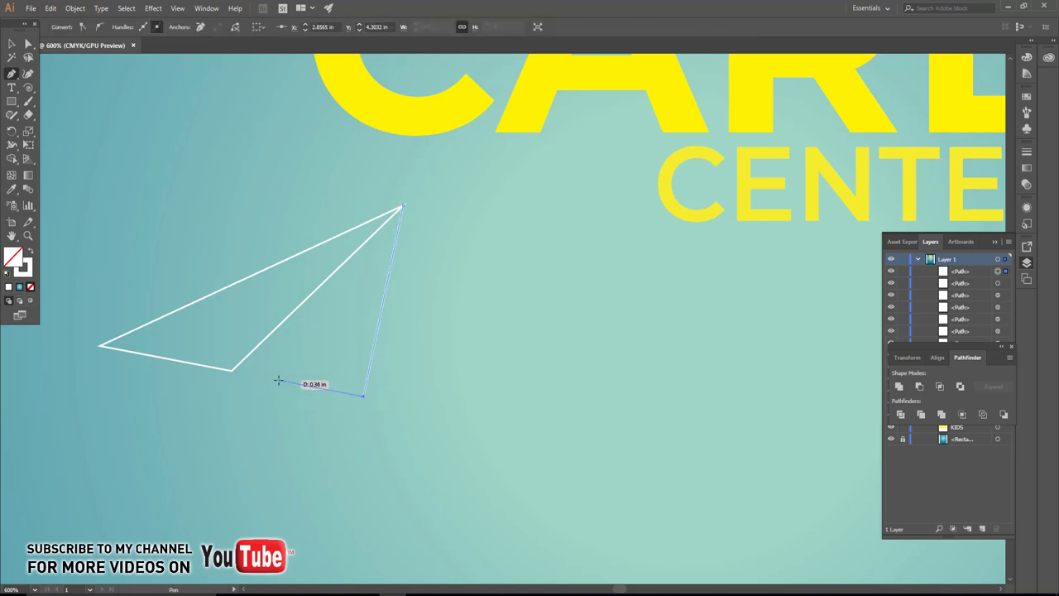
pyautogui.click(278, 380)
pyautogui.click(402, 207)
pyautogui.moveTo(379, 261); pyautogui.dragTo(441, 150)
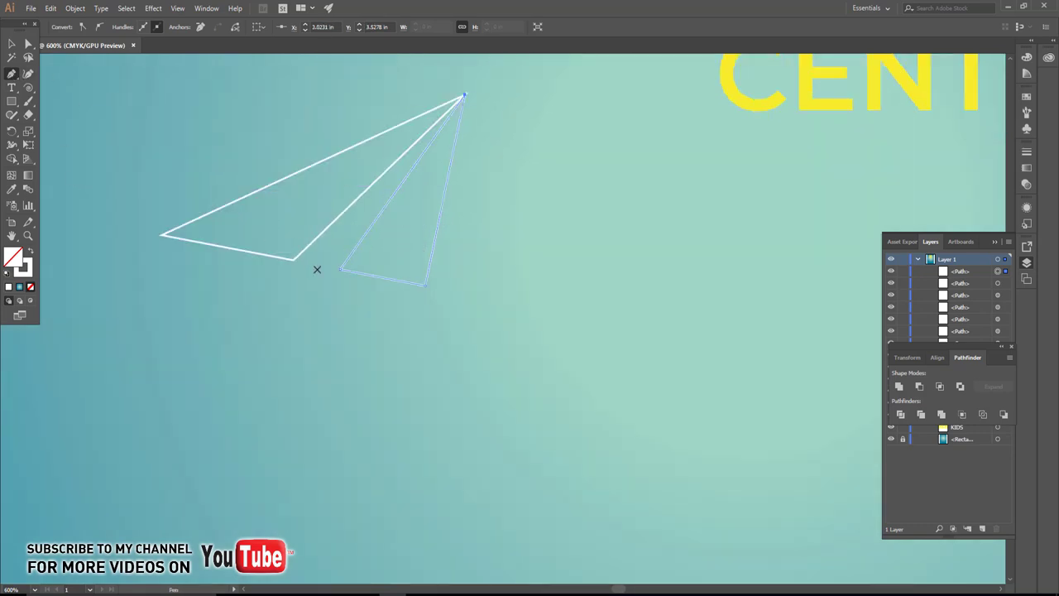
# - Draw the plane's fold from the wing corner up to its tip
pyautogui.click(293, 260)
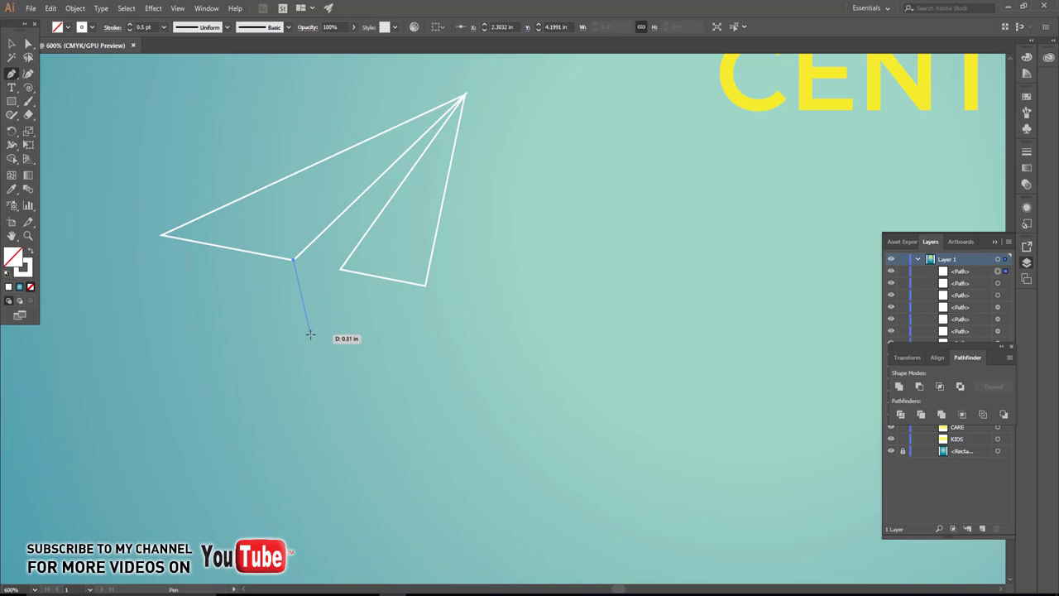
pyautogui.click(324, 356)
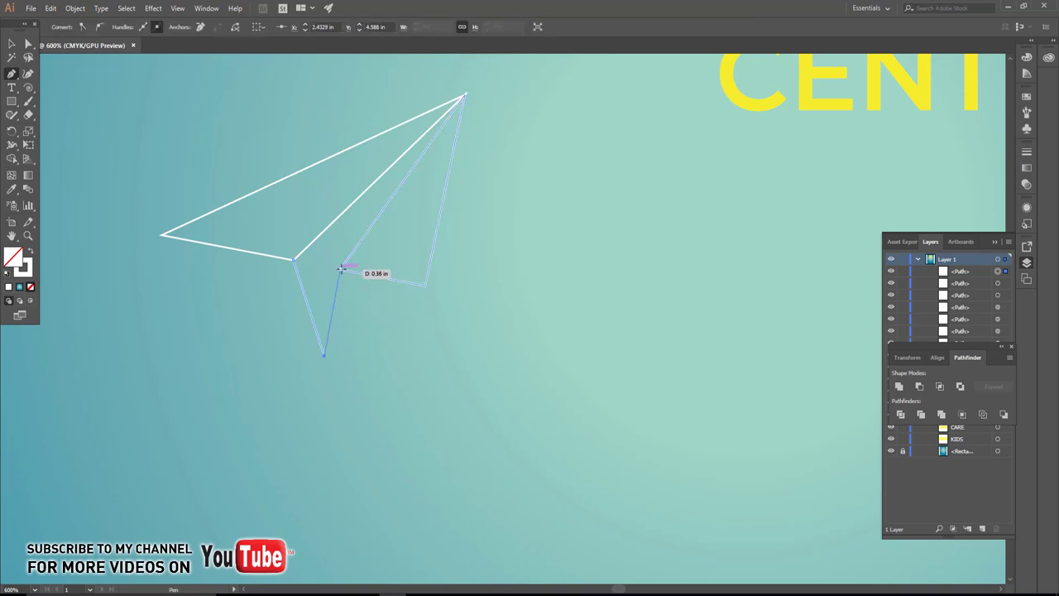
pyautogui.click(341, 269)
pyautogui.click(464, 95)
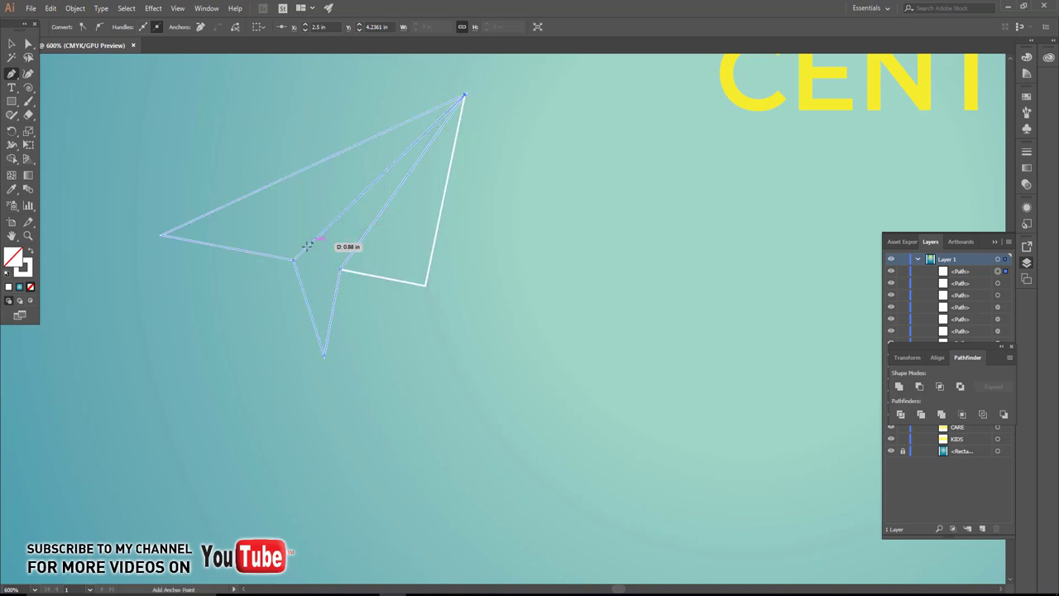
pyautogui.click(326, 356)
# - Draw a tail path, then pull the misdrawn path away and delete it
pyautogui.click(324, 356)
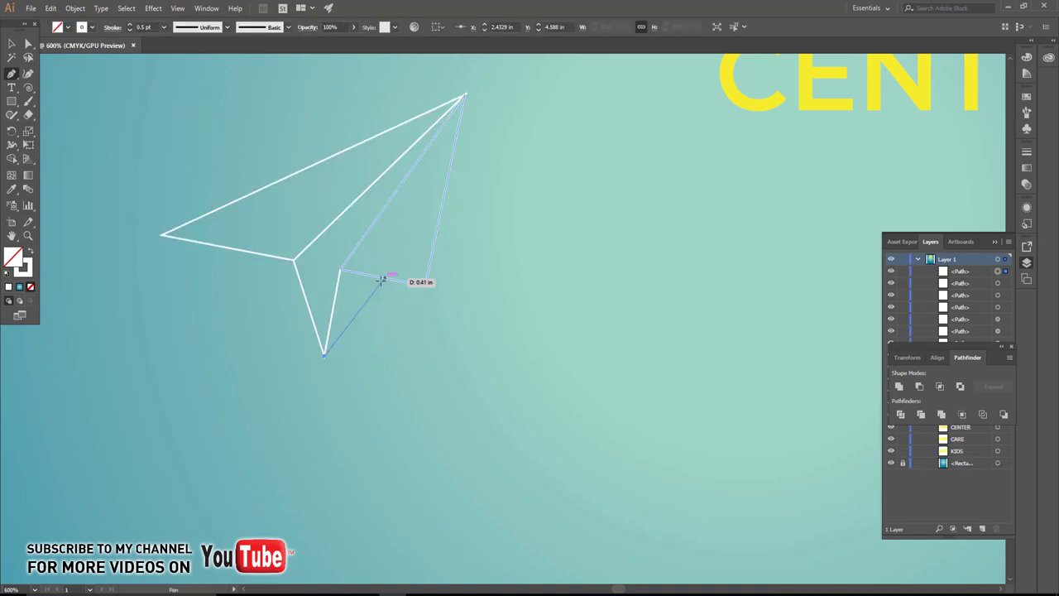
pyautogui.click(377, 279)
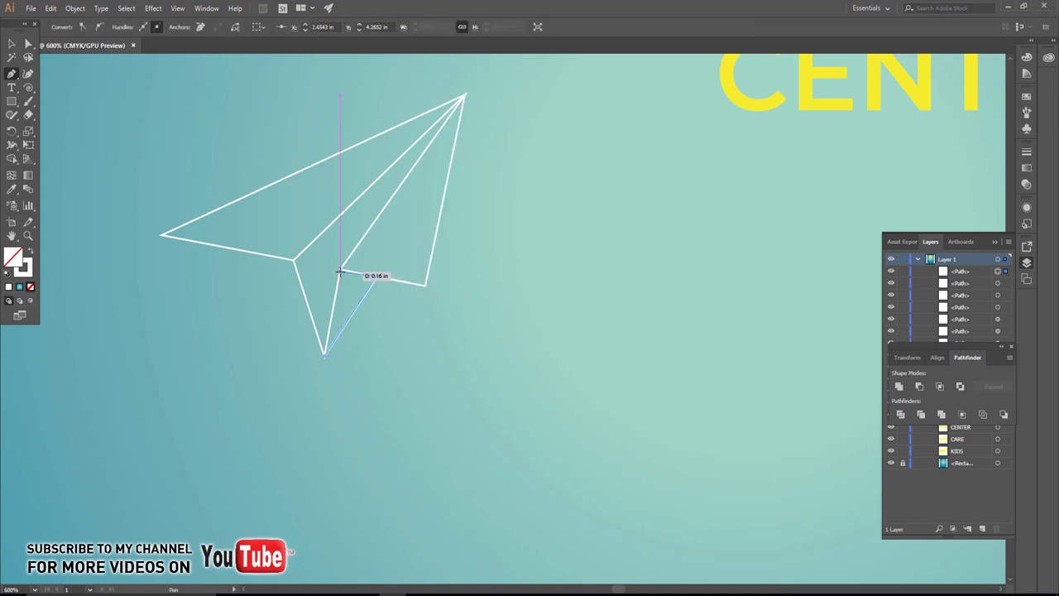
pyautogui.click(340, 269)
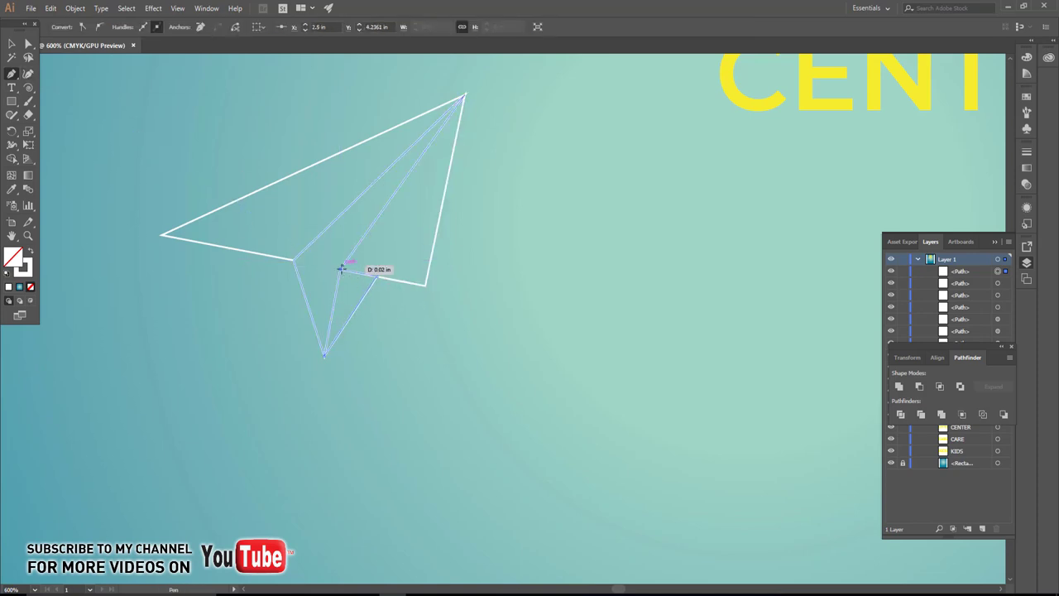
pyautogui.click(12, 43)
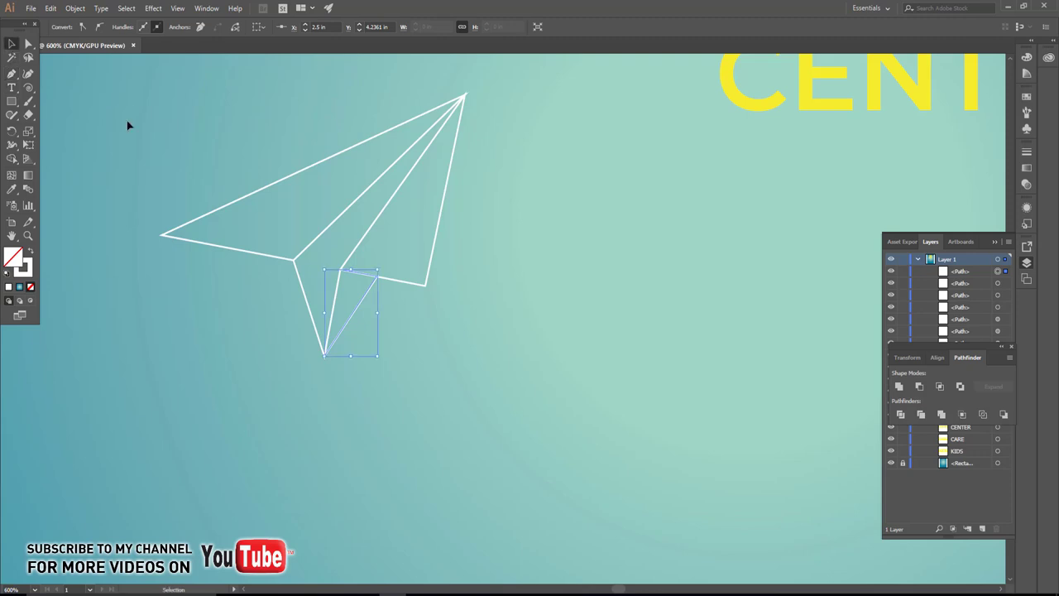
pyautogui.click(362, 303)
pyautogui.moveTo(362, 300); pyautogui.dragTo(415, 351)
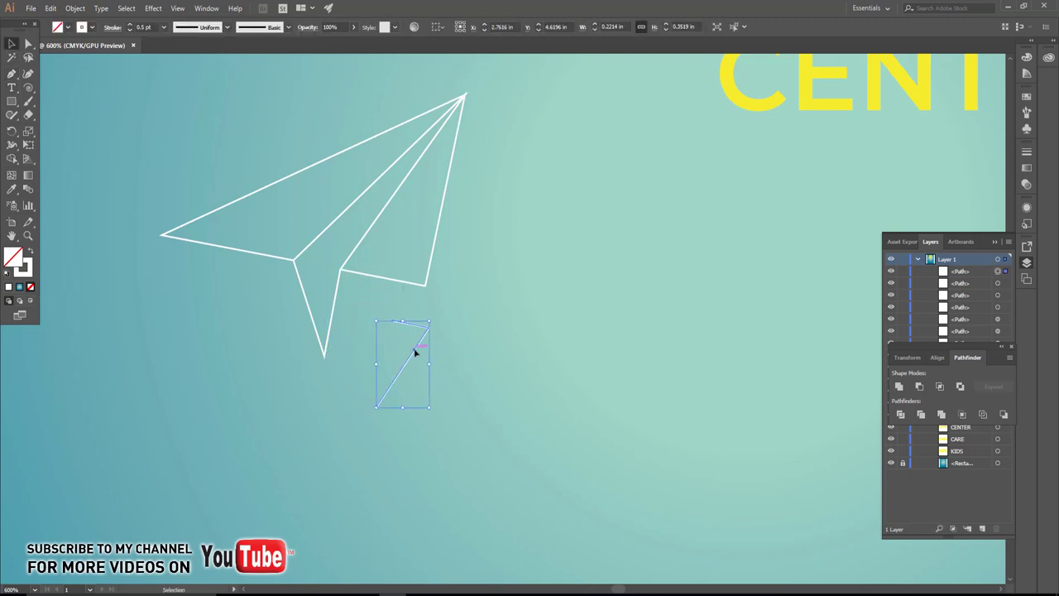
pyautogui.press('Delete')
# - Redraw the closed tail triangle between the fold, right corner and bottom tip
pyautogui.press('p')
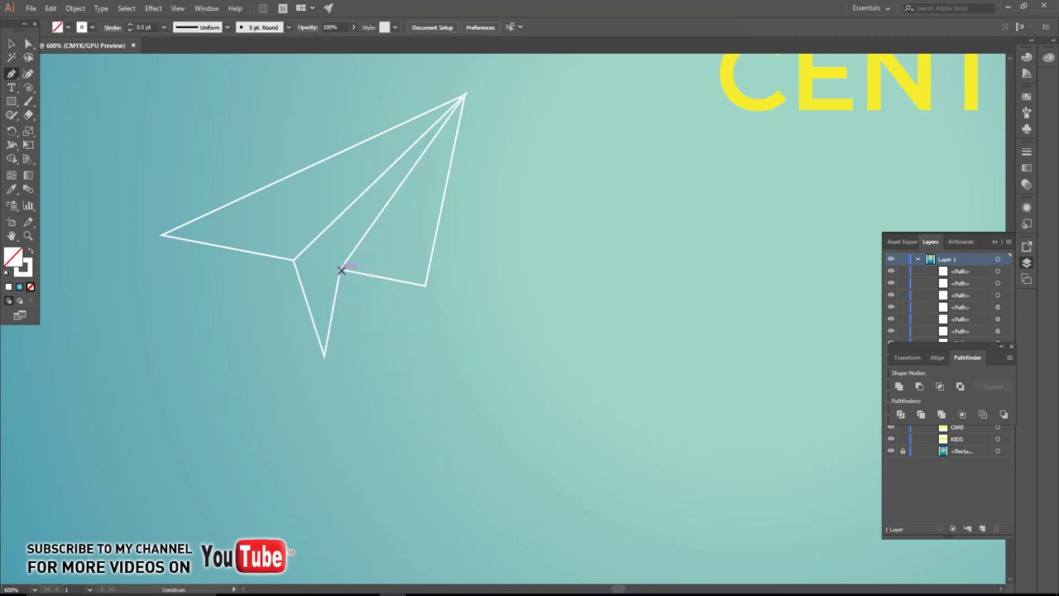
pyautogui.click(341, 270)
pyautogui.click(377, 275)
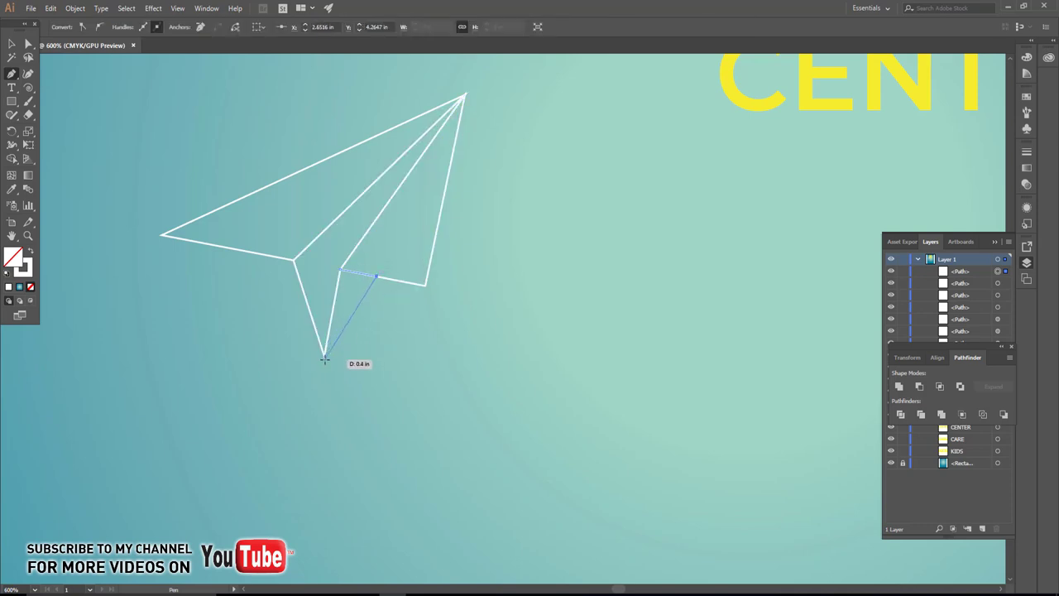
pyautogui.click(324, 358)
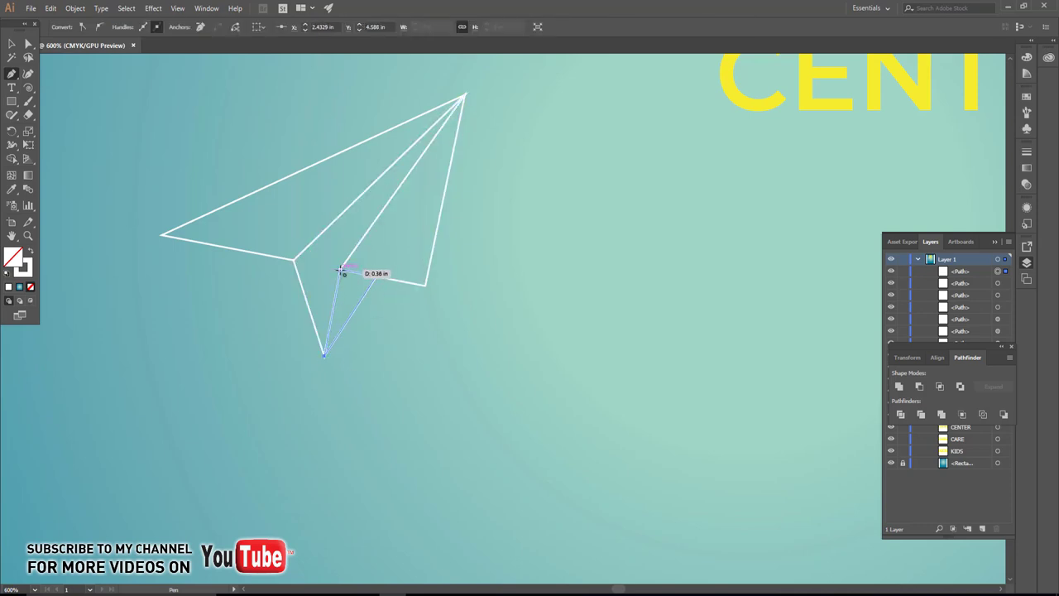
pyautogui.click(16, 44)
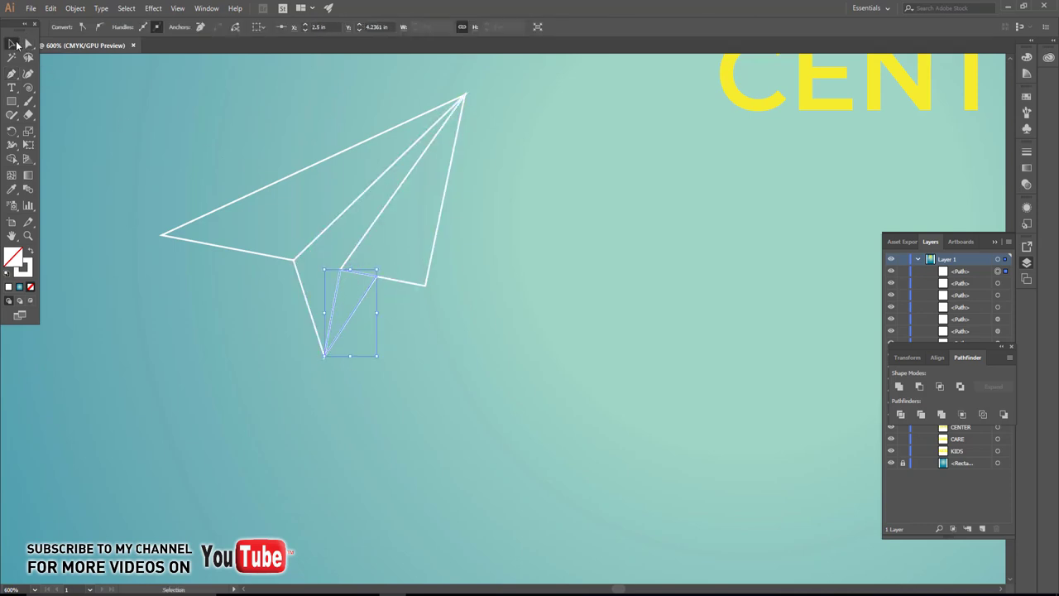
pyautogui.click(280, 222)
# - Fill the left wing light grey and the middle fold a darker grey
pyautogui.click(67, 27)
pyautogui.click(75, 83)
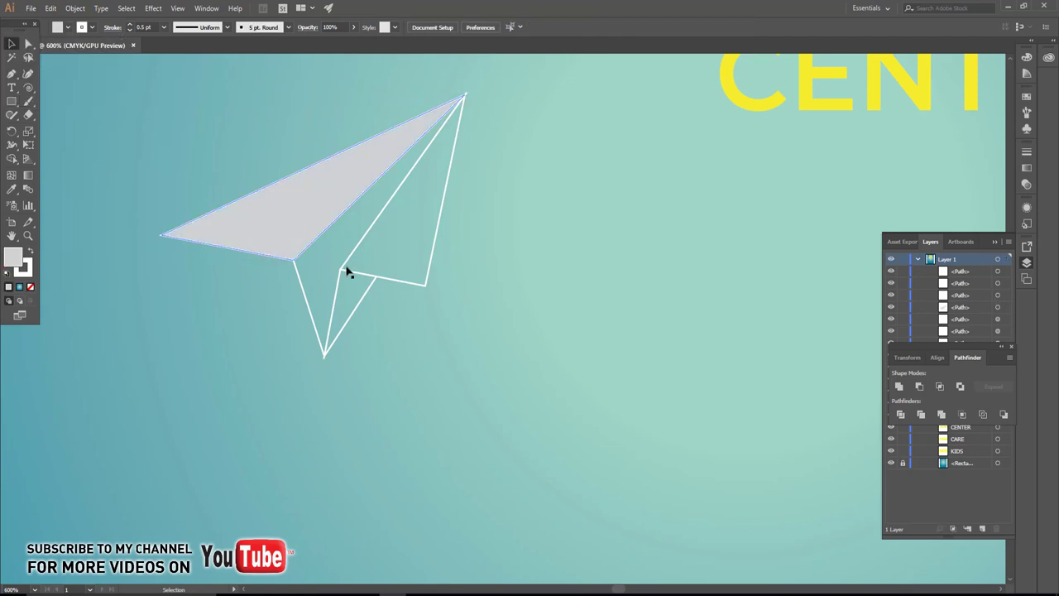
pyautogui.click(302, 279)
pyautogui.click(67, 26)
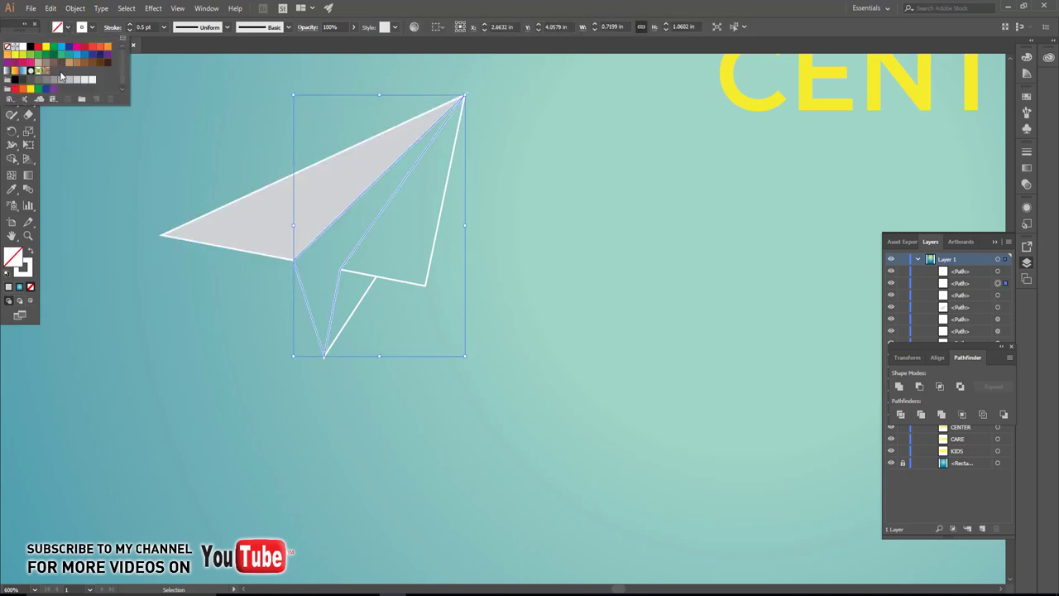
pyautogui.click(66, 81)
pyautogui.click(154, 272)
# - Eyedrop light grey onto the right wing and fill the tail triangle grey
pyautogui.click(404, 285)
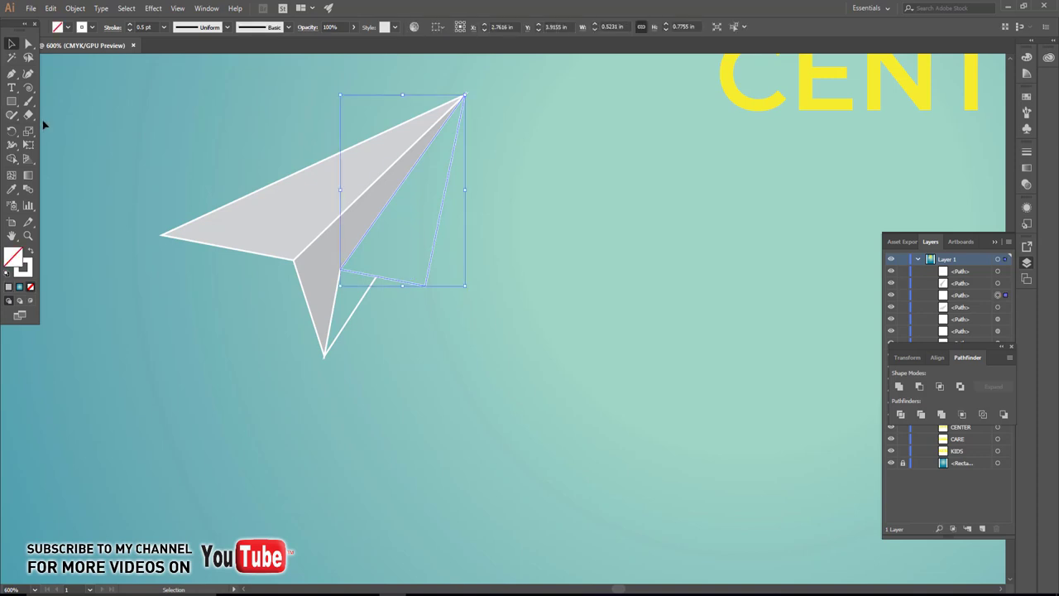
pyautogui.click(12, 190)
pyautogui.click(268, 208)
pyautogui.click(12, 44)
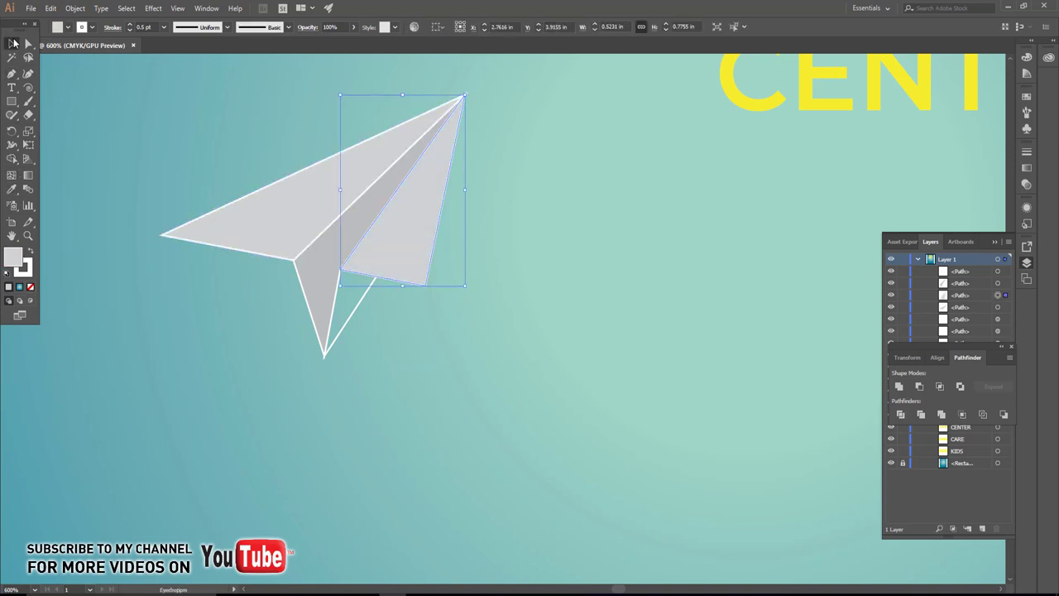
pyautogui.click(347, 313)
pyautogui.click(69, 29)
pyautogui.click(57, 81)
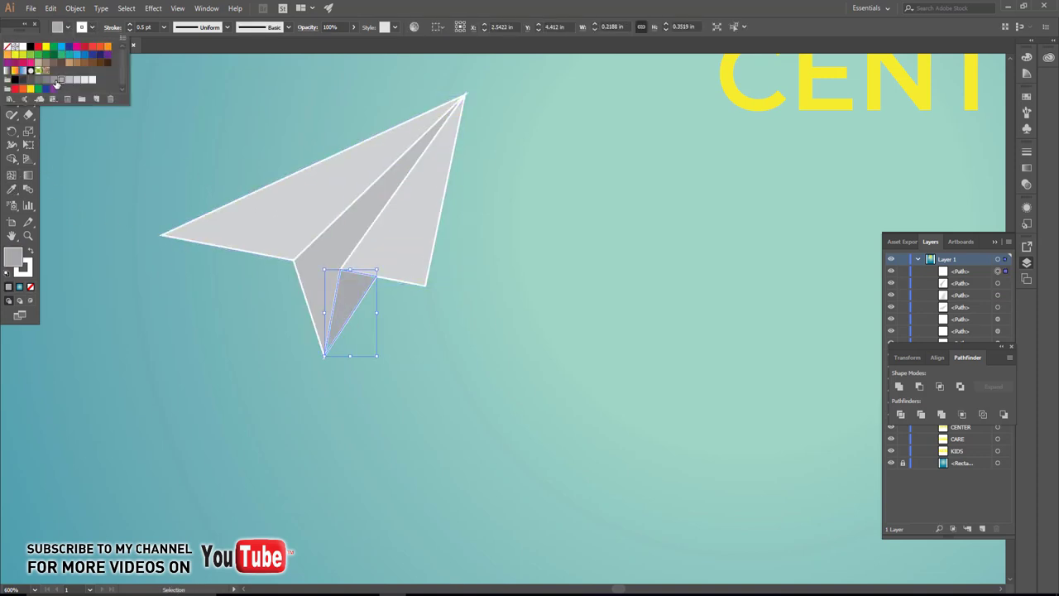
pyautogui.click(209, 353)
# - Set the plane's stroke to None and group all its parts
pyautogui.moveTo(234, 367); pyautogui.dragTo(240, 206)
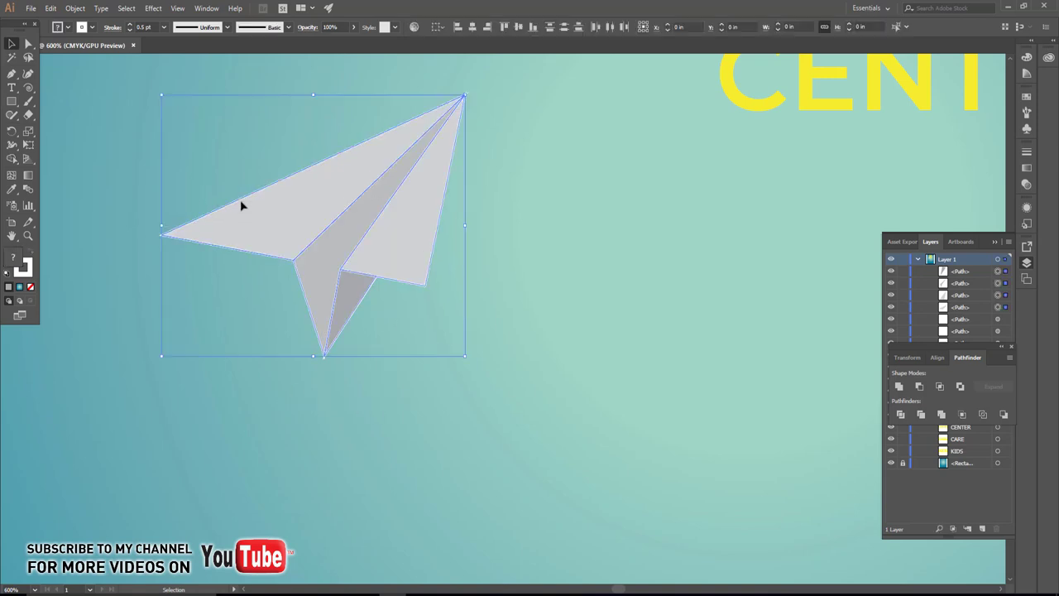
pyautogui.click(92, 28)
pyautogui.click(9, 47)
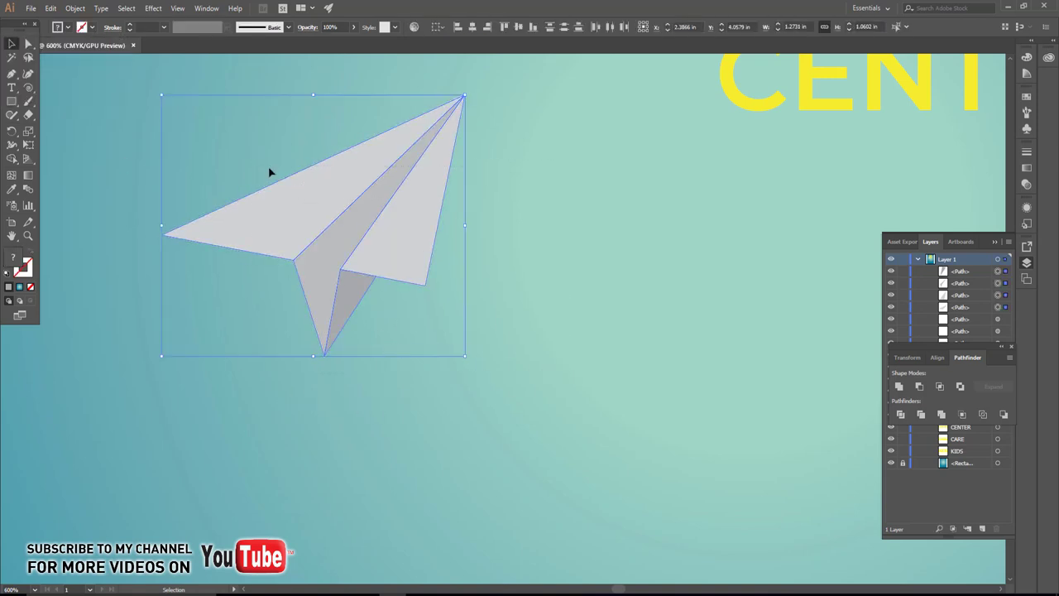
pyautogui.hotkey('ctrl', 'g')
pyautogui.click(447, 305)
pyautogui.hotkey('ctrl', '1')
# - Place a copy of the paper plane at the page's top-left and stretch it wider
pyautogui.click(432, 284)
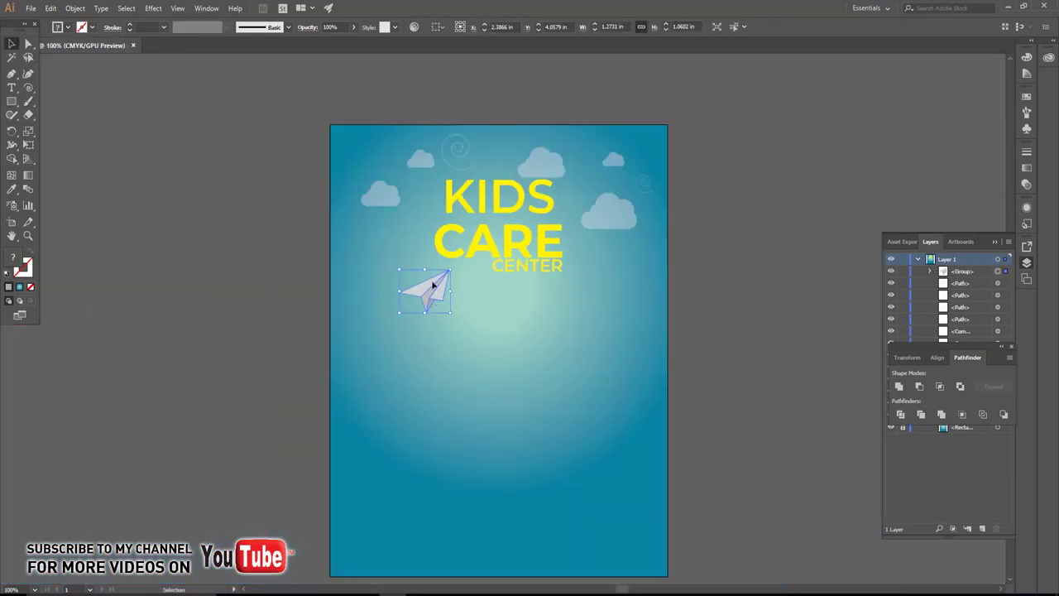
pyautogui.scroll(3, 422, 230)
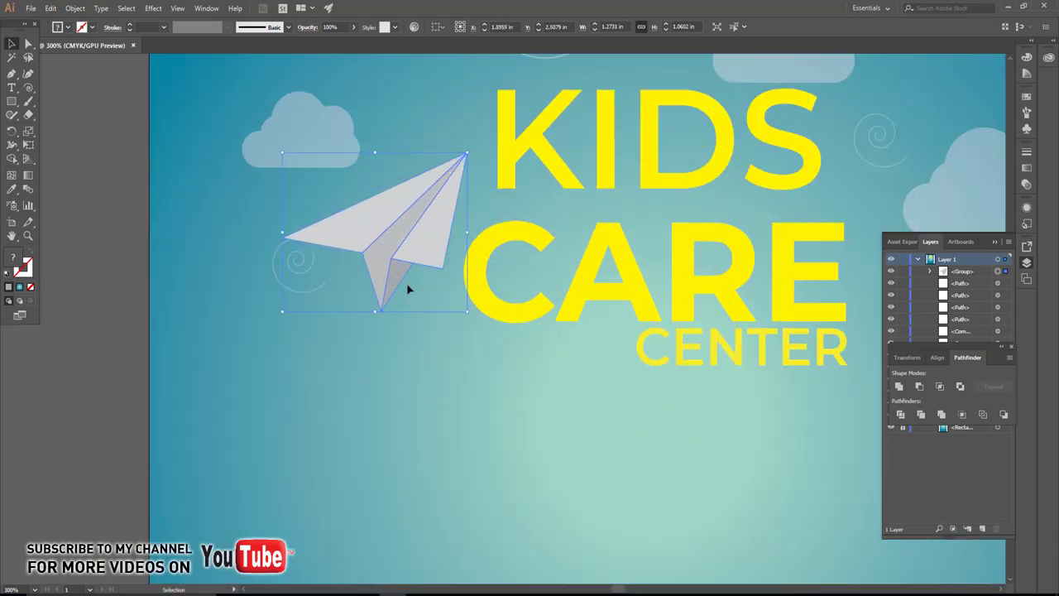
pyautogui.click(371, 384)
pyautogui.scroll(-1, 446, 278)
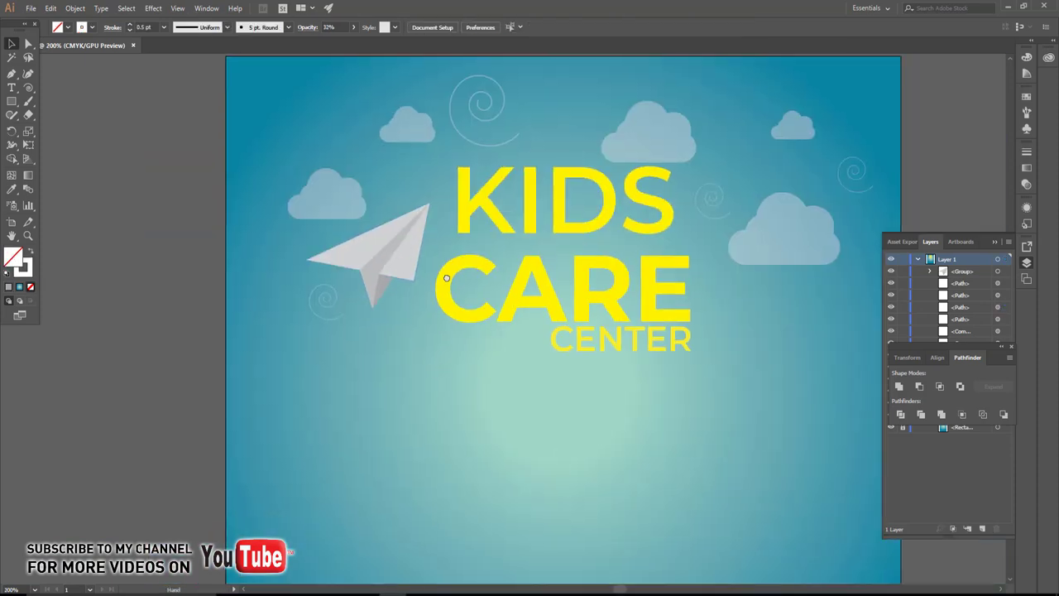
pyautogui.scroll(-1, 331, 354)
pyautogui.moveTo(296, 283); pyautogui.dragTo(197, 133)
pyautogui.moveTo(263, 171); pyautogui.dragTo(272, 174)
# - Reshape the top-left copy by moving its left tip inward with Direct Selection
pyautogui.scroll(2, 268, 201)
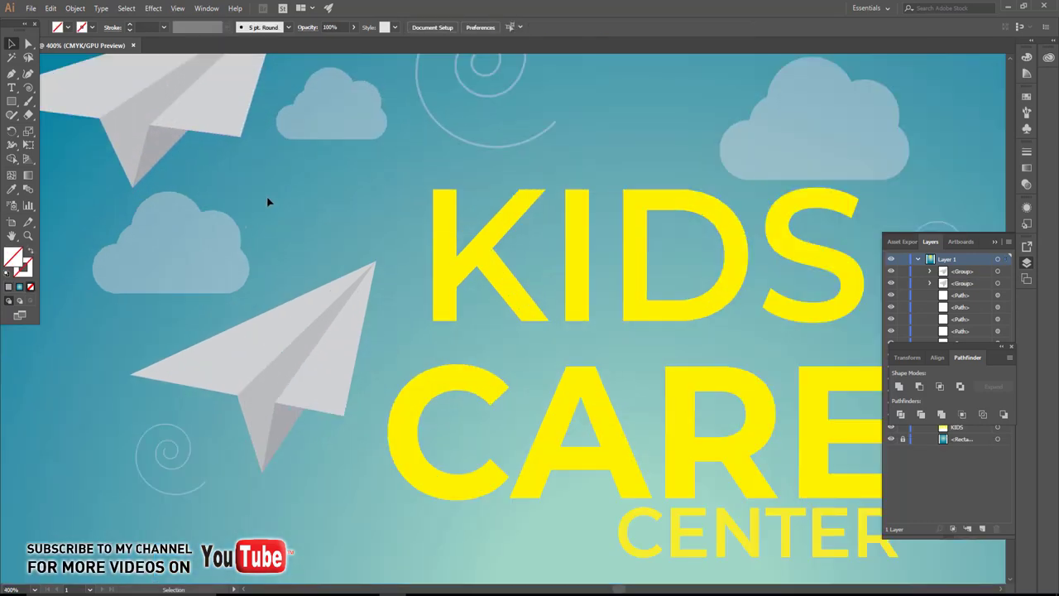
pyautogui.scroll(1, 258, 248)
pyautogui.click(28, 44)
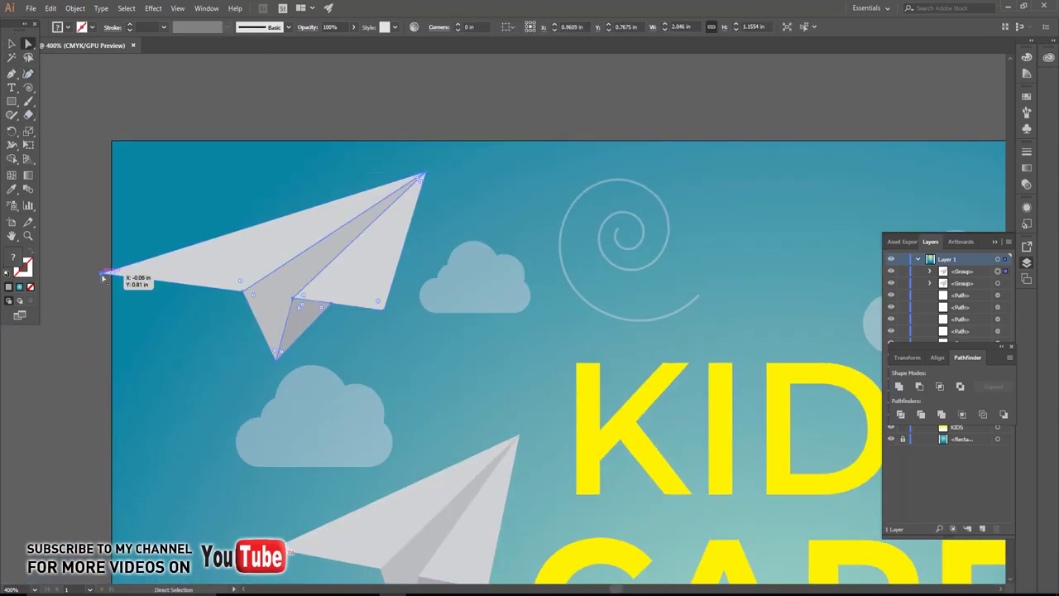
pyautogui.moveTo(104, 279)
pyautogui.mouseDown()
pyautogui.moveTo(186, 284)
pyautogui.moveTo(161, 291)
pyautogui.mouseUp()
pyautogui.press('v')
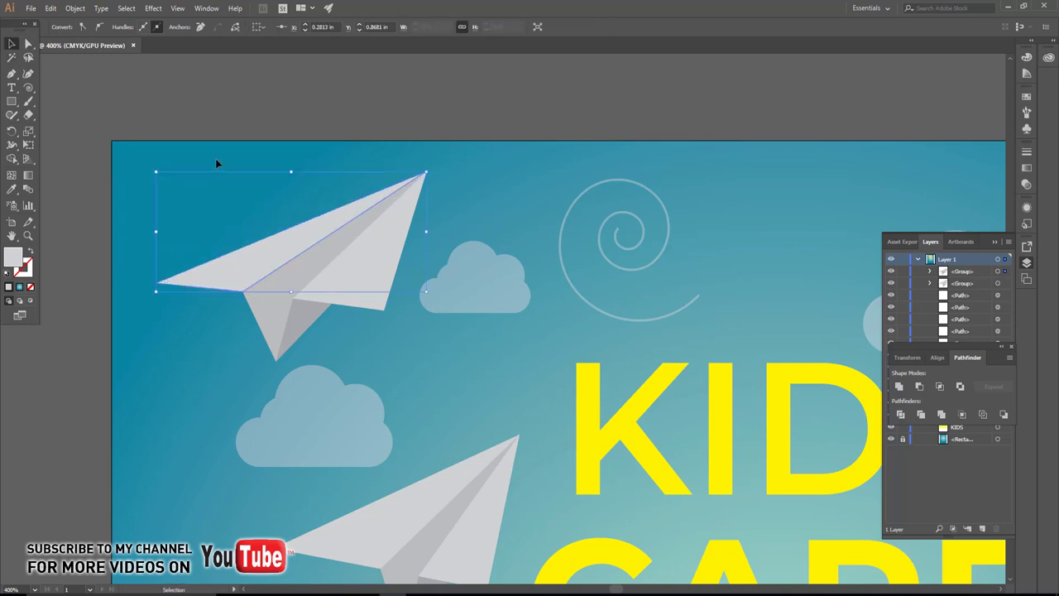
pyautogui.scroll(-3, 303, 255)
# - Place another plane copy right of CENTER and reflect it
pyautogui.moveTo(303, 255); pyautogui.dragTo(193, 207)
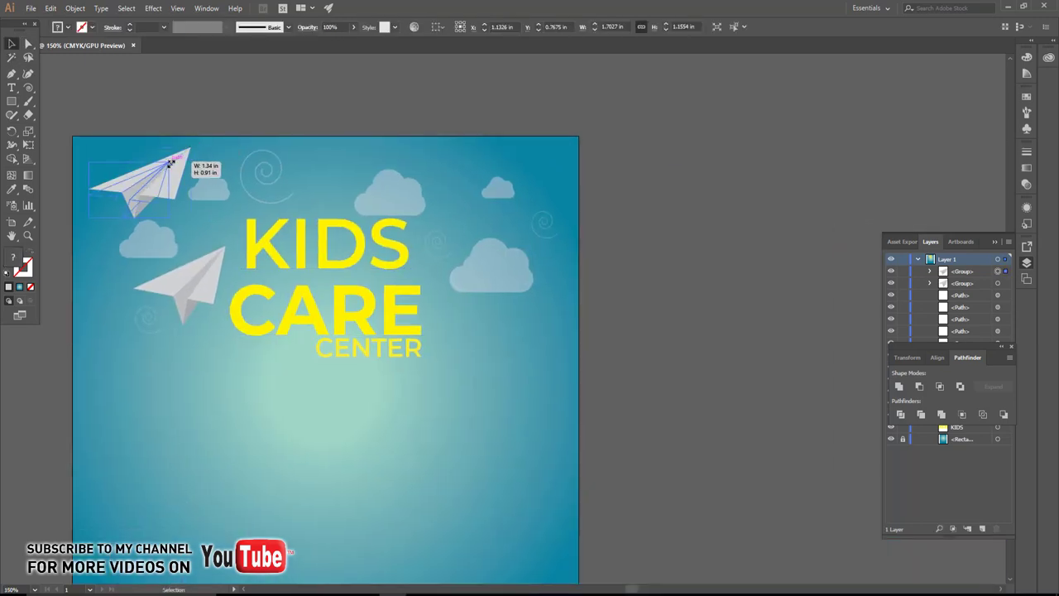
pyautogui.moveTo(165, 170); pyautogui.dragTo(513, 346)
pyautogui.rightClick(513, 346)
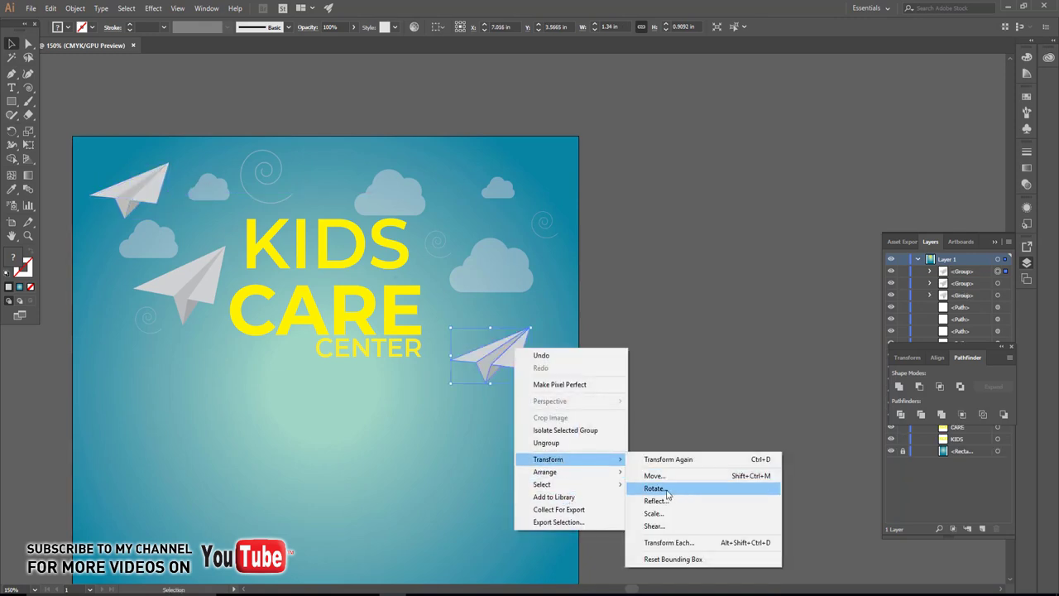
pyautogui.click(669, 500)
pyautogui.click(532, 375)
# - Rotate the mirrored plane so its nose tilts upward, and begin a trail at its tip
pyautogui.click(554, 419)
pyautogui.scroll(3, 501, 362)
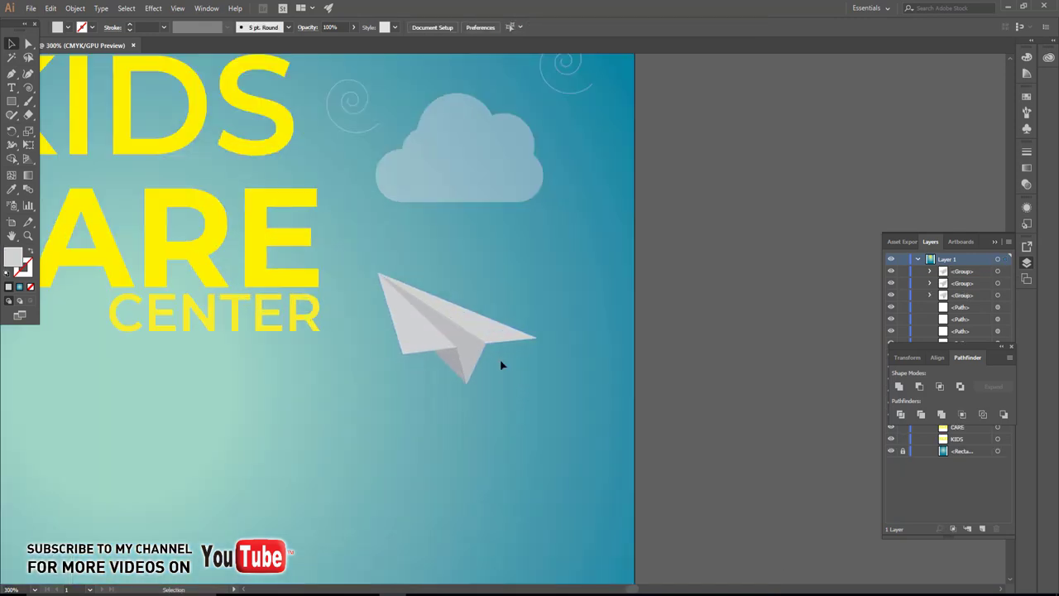
pyautogui.click(418, 314)
pyautogui.moveTo(373, 272); pyautogui.dragTo(504, 350)
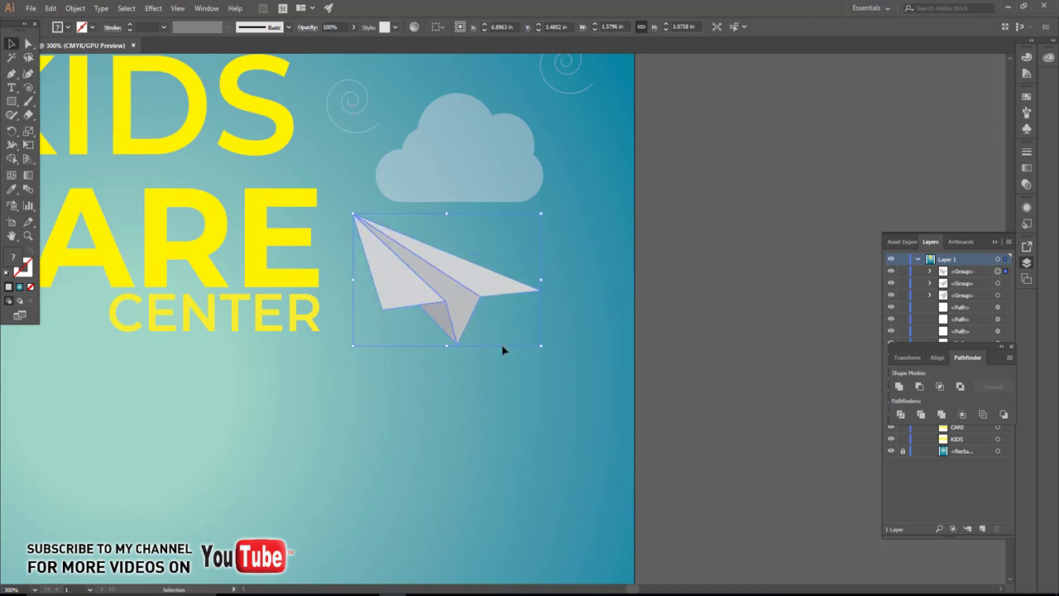
pyautogui.click(409, 269)
pyautogui.scroll(-3, 406, 276)
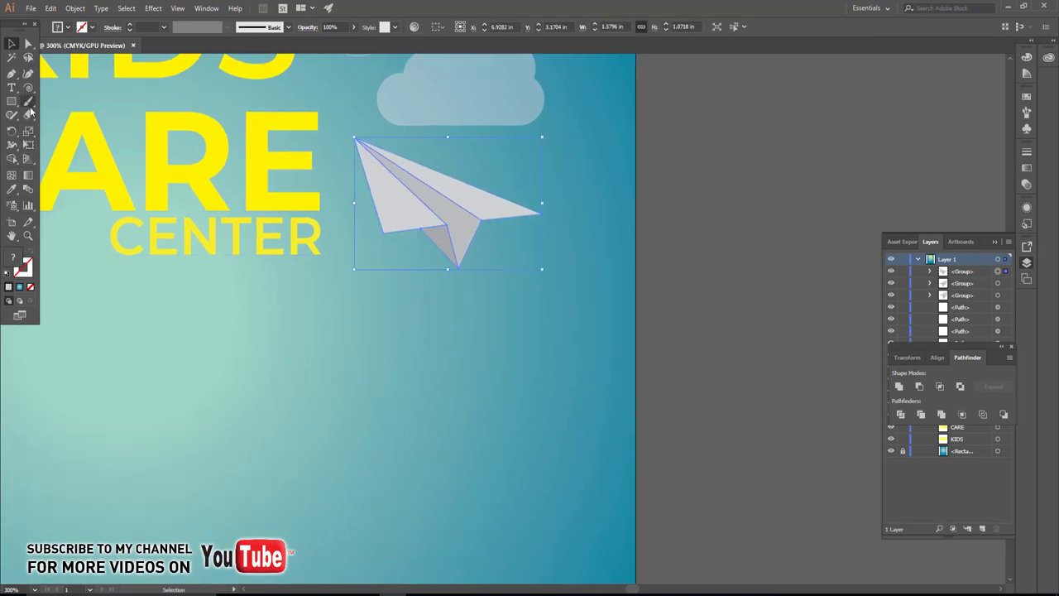
pyautogui.click(12, 74)
pyautogui.click(458, 266)
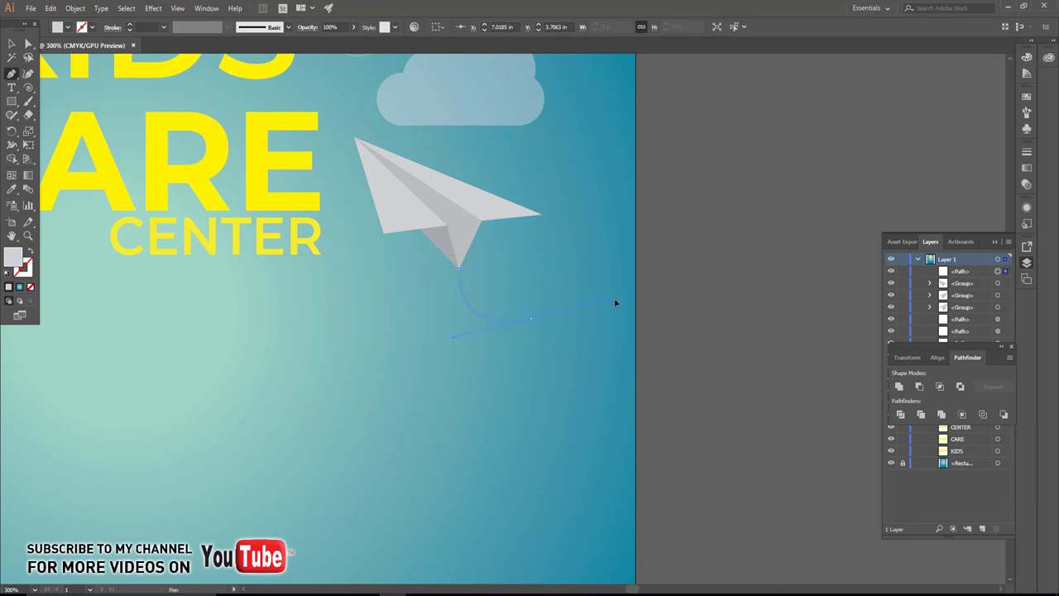
# - Draw a curving trail path looping from the plane's tail toward the left
pyautogui.moveTo(615, 303); pyautogui.dragTo(629, 347)
pyautogui.moveTo(603, 425); pyautogui.dragTo(625, 391)
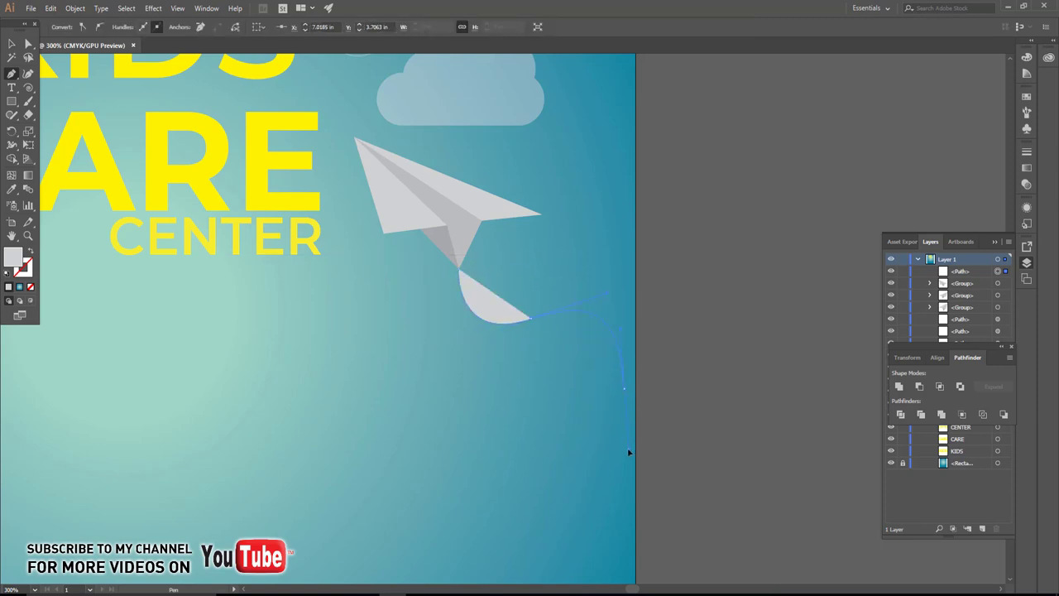
pyautogui.moveTo(629, 452); pyautogui.dragTo(625, 449)
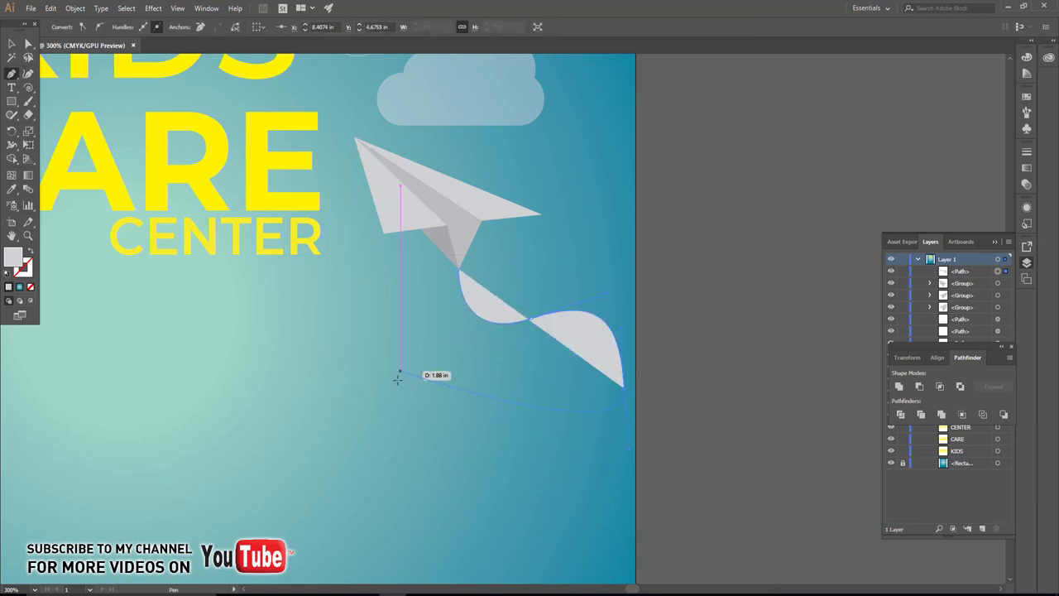
pyautogui.moveTo(398, 383); pyautogui.dragTo(303, 255)
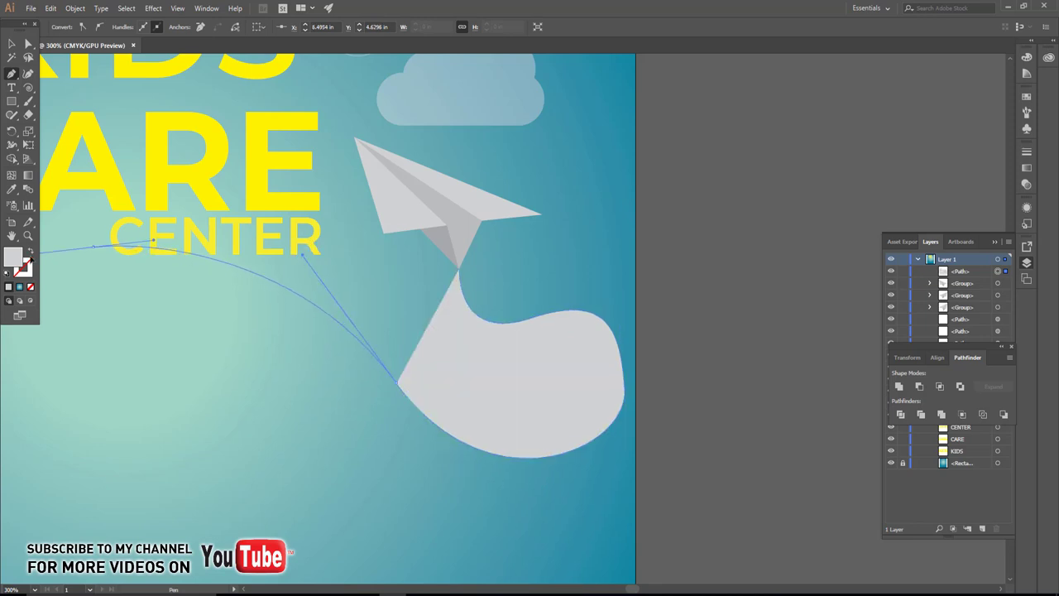
pyautogui.moveTo(94, 249); pyautogui.dragTo(21, 261)
pyautogui.moveTo(101, 270); pyautogui.dragTo(289, 225)
pyautogui.click(3, 46)
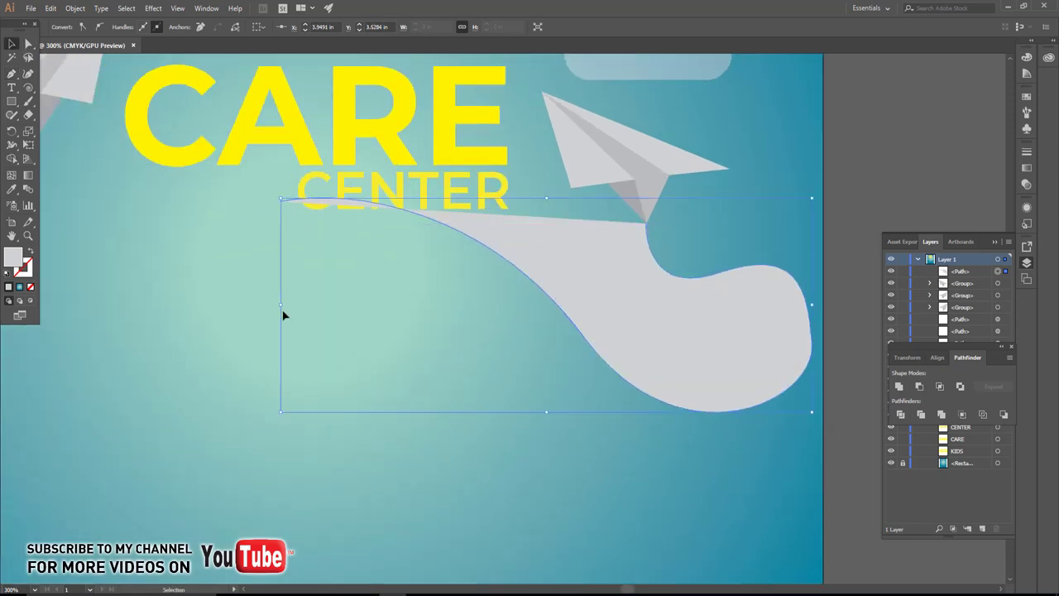
# - Set the trail's fill to None and its stroke to white
pyautogui.scroll(2, 284, 314)
pyautogui.click(68, 26)
pyautogui.click(8, 47)
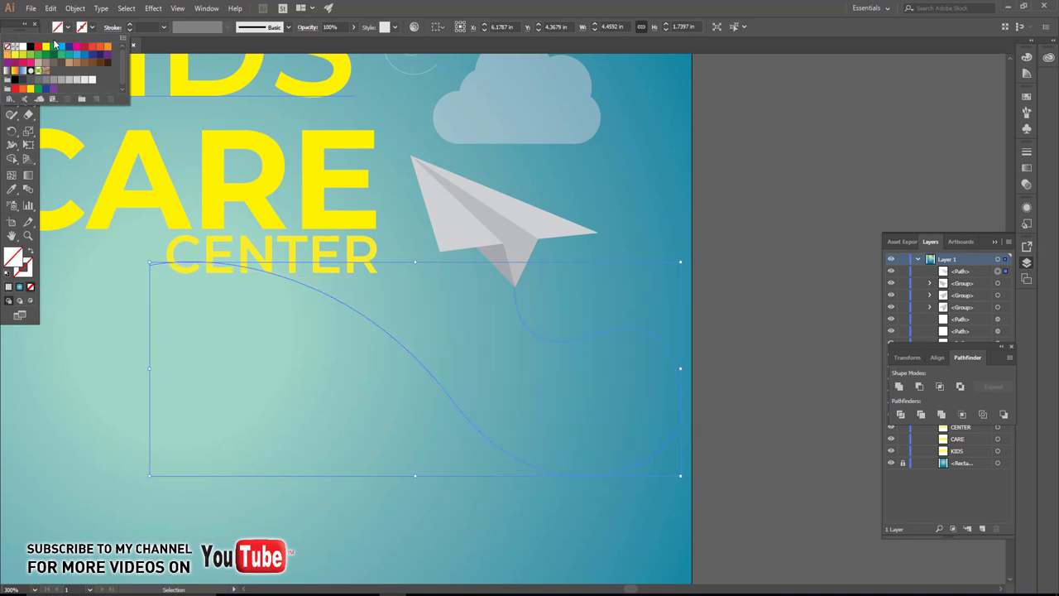
pyautogui.click(96, 31)
pyautogui.click(96, 31)
pyautogui.click(27, 51)
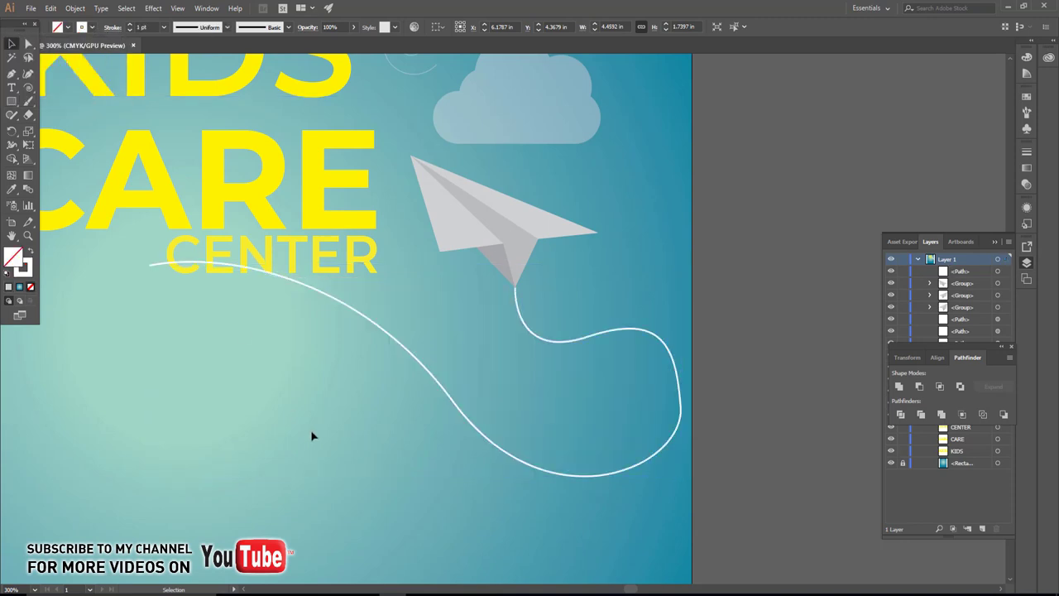
# - Select a trail segment with Direct Selection, then select the whole trail
pyautogui.press('a')
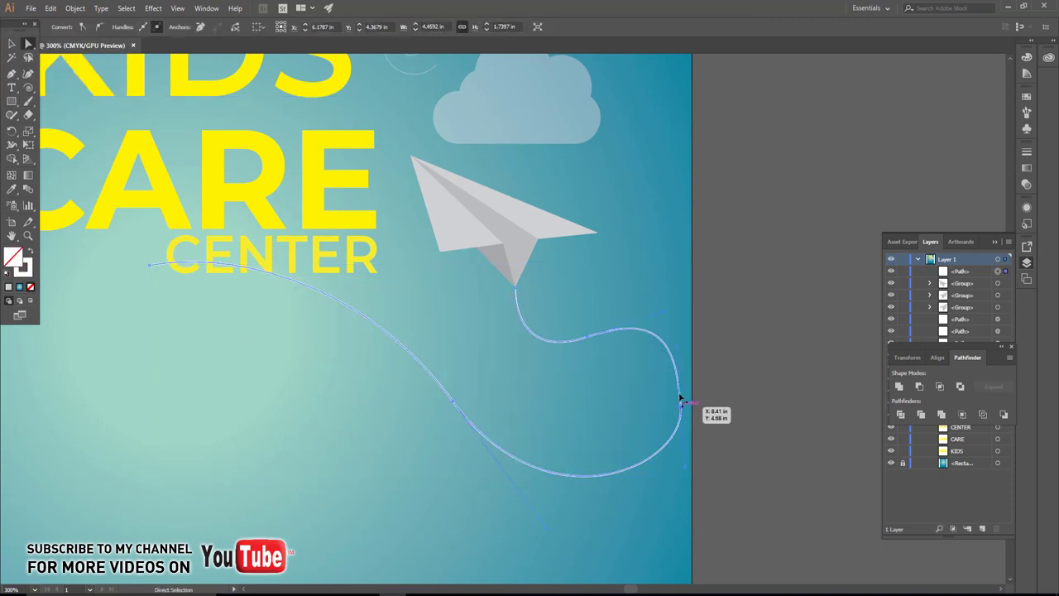
pyautogui.click(682, 355)
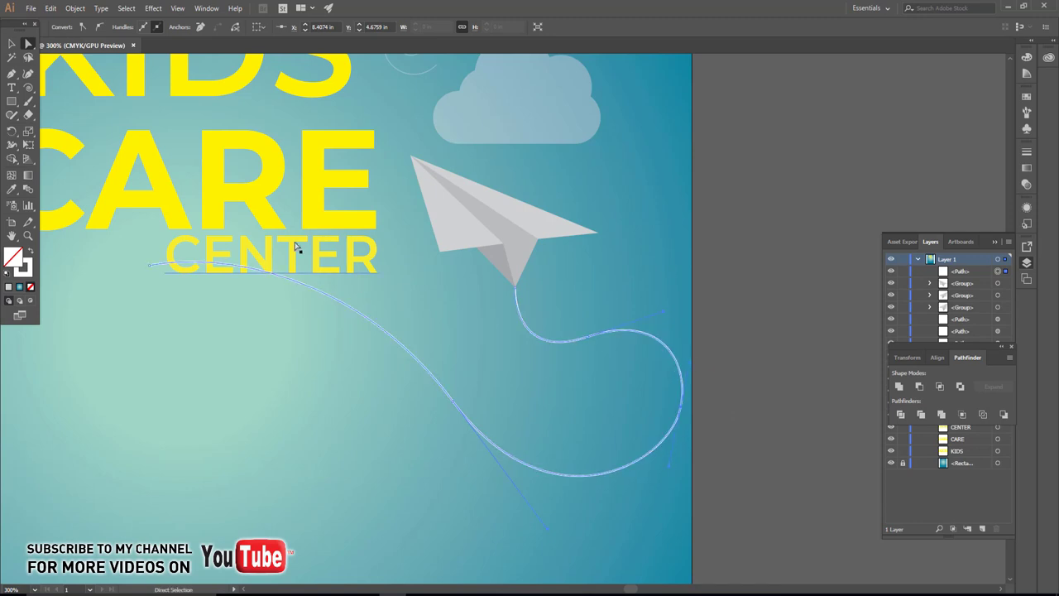
pyautogui.click(11, 43)
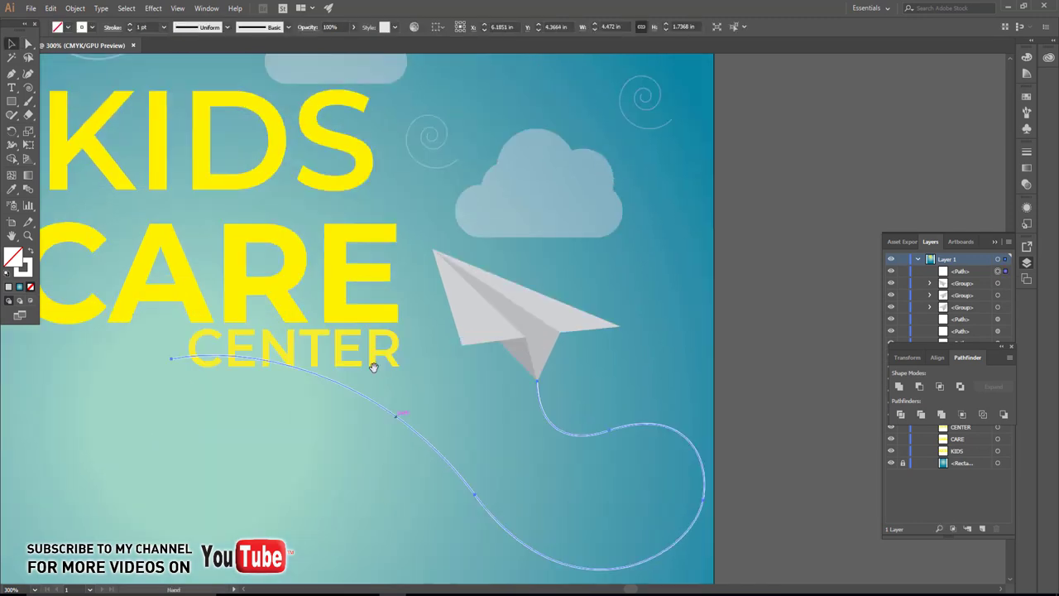
pyautogui.moveTo(373, 326); pyautogui.dragTo(395, 420)
# - Eyedrop the thin 0.5 pt, 32% opacity stroke style onto the plane trail
pyautogui.press('i')
pyautogui.click(441, 168)
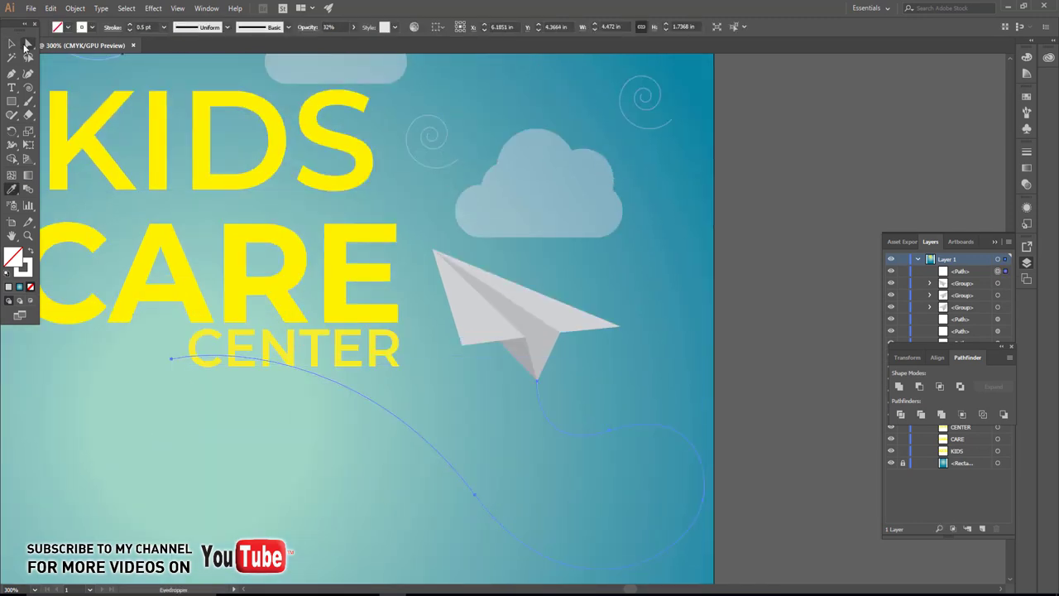
pyautogui.click(11, 43)
pyautogui.click(317, 444)
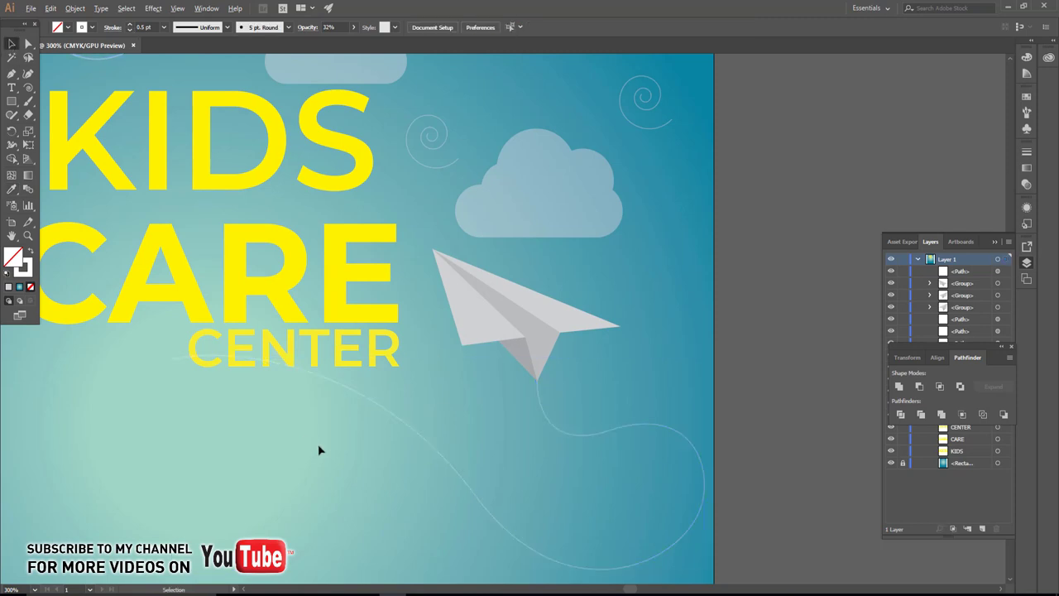
pyautogui.hotkey('ctrl', '-')
# - Turn the plane trail into a dashed line via the Stroke panel's Dashed Line option
pyautogui.click(497, 461)
pyautogui.click(1027, 153)
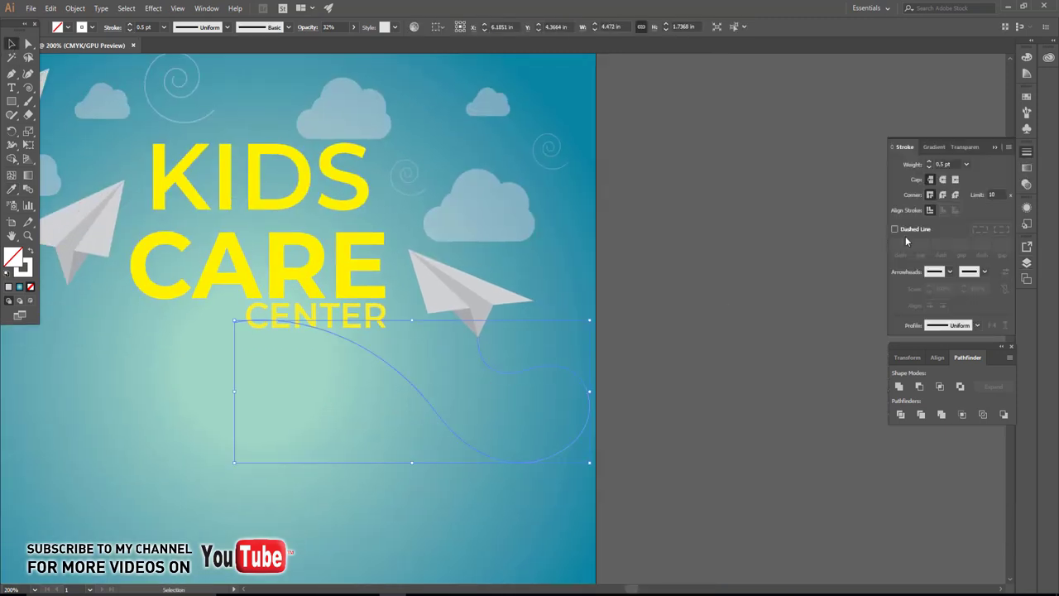
pyautogui.click(894, 229)
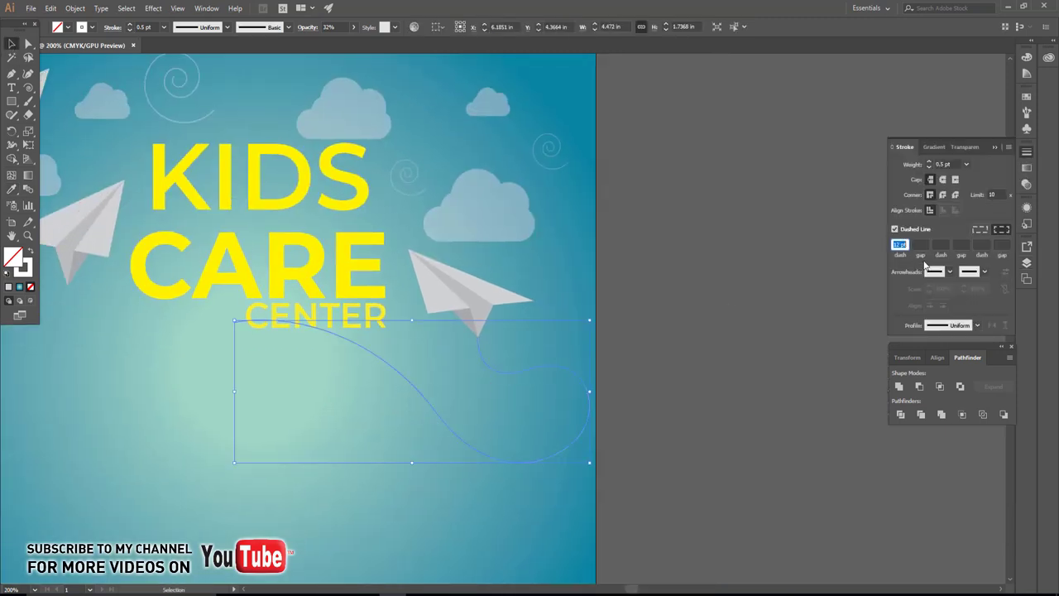
pyautogui.click(398, 423)
pyautogui.hotkey('ctrl', '+')
pyautogui.hotkey('ctrl', '-')
pyautogui.hotkey('ctrl', '-')
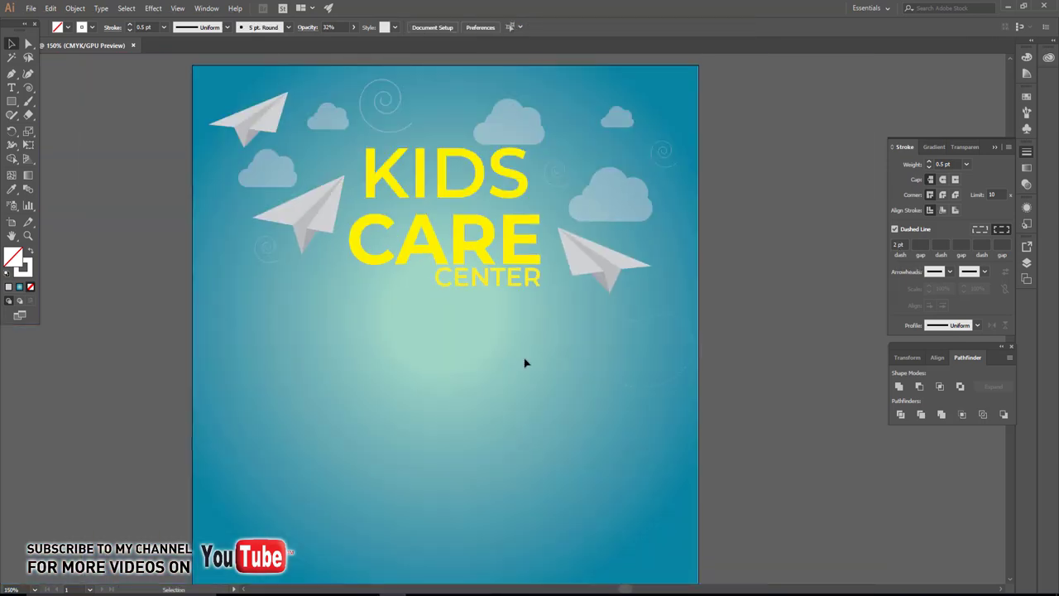
pyautogui.scroll(2, 291, 262)
# - Pen-draw a new trail starting at the left plane's tail
pyautogui.click(750, 341)
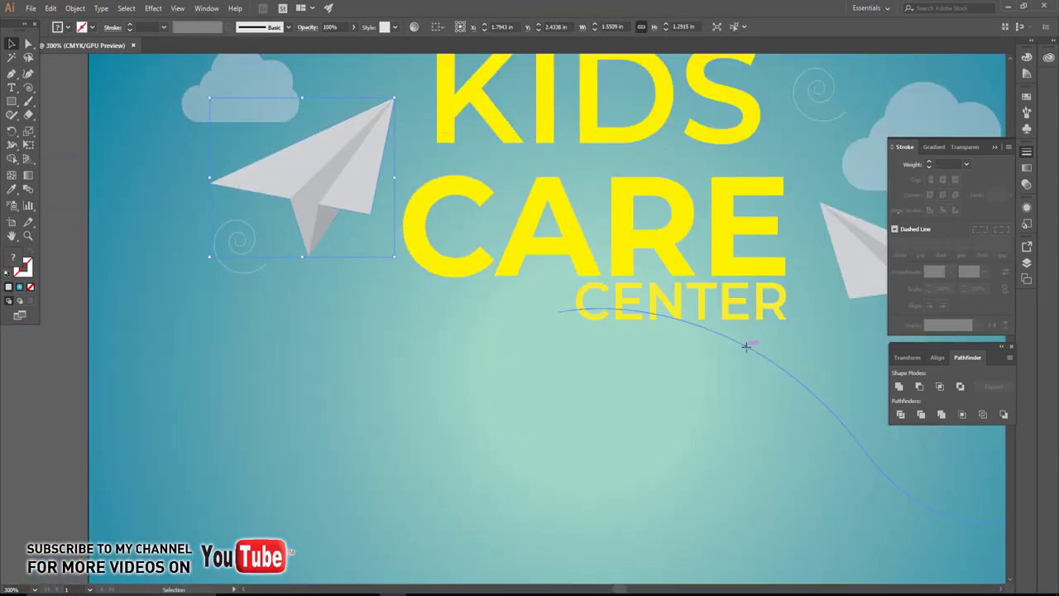
pyautogui.press('p')
pyautogui.click(308, 258)
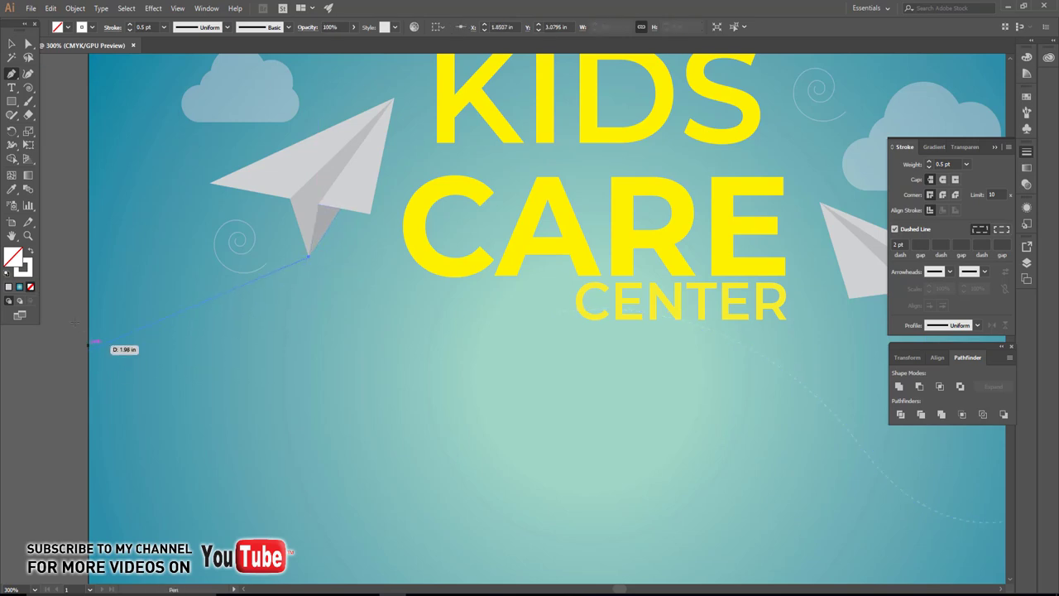
pyautogui.moveTo(28, 321)
pyautogui.mouseDown()
pyautogui.moveTo(68, 326)
pyautogui.moveTo(107, 309)
pyautogui.mouseUp()
pyautogui.click(63, 106)
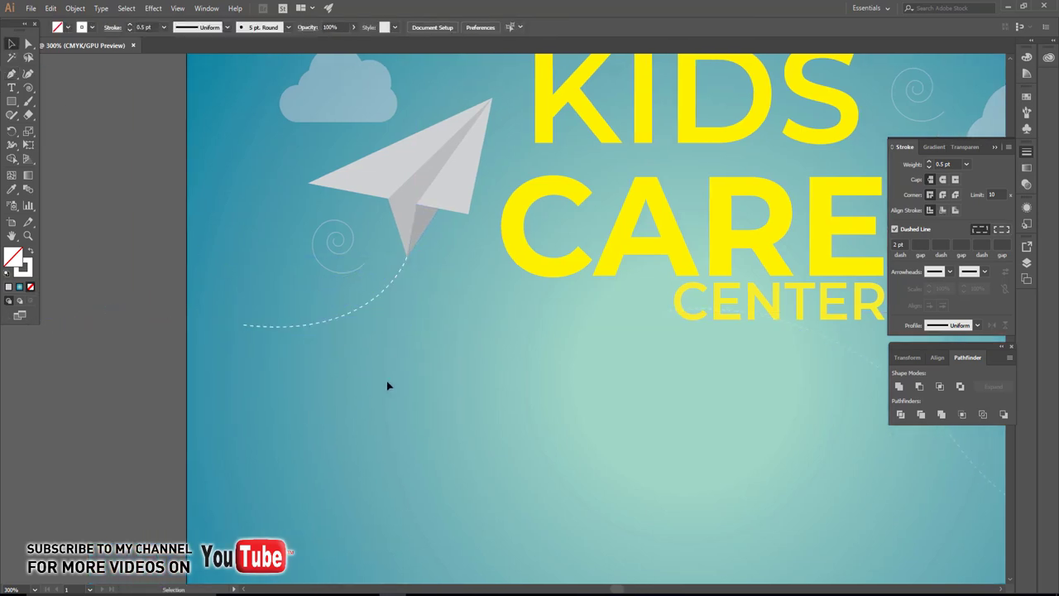
pyautogui.moveTo(388, 384); pyautogui.dragTo(334, 381)
# - Set the new left dashed trail to 32% opacity
pyautogui.click(678, 364)
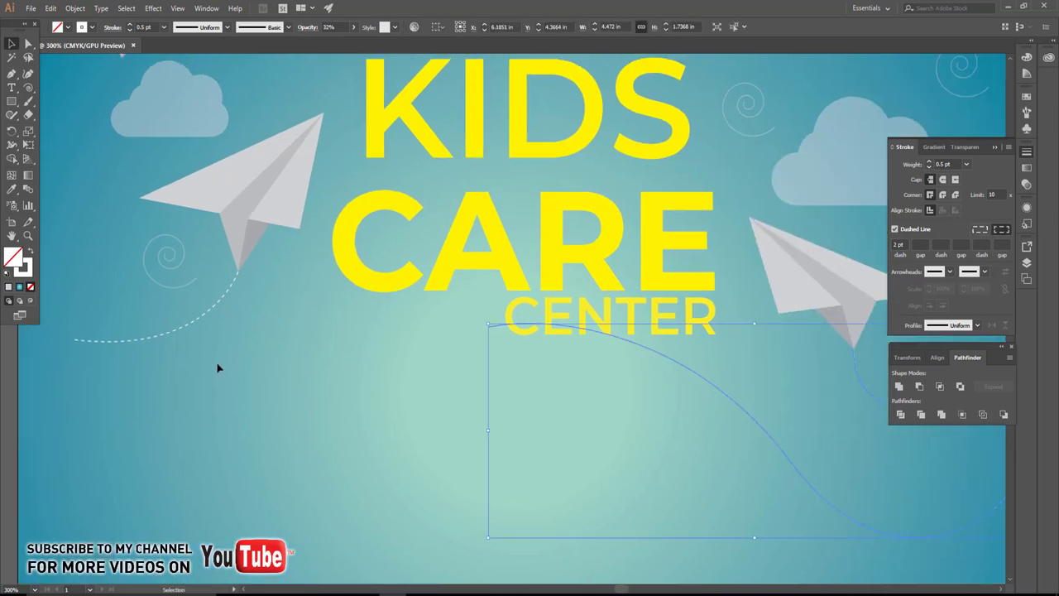
pyautogui.moveTo(217, 366); pyautogui.dragTo(232, 298)
pyautogui.write('32')
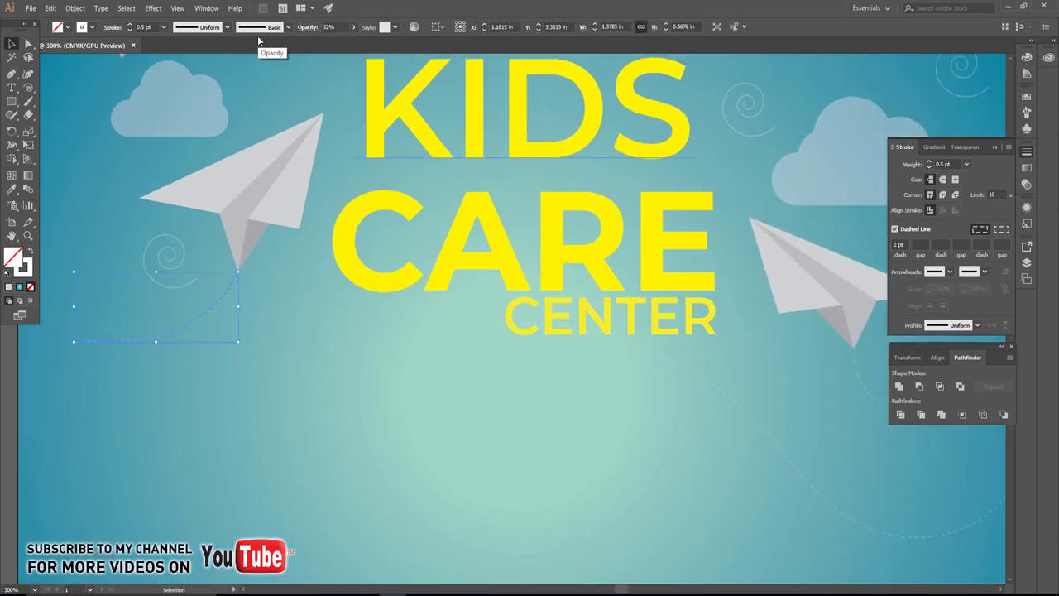
pyautogui.press('Return')
pyautogui.moveTo(342, 350); pyautogui.dragTo(487, 483)
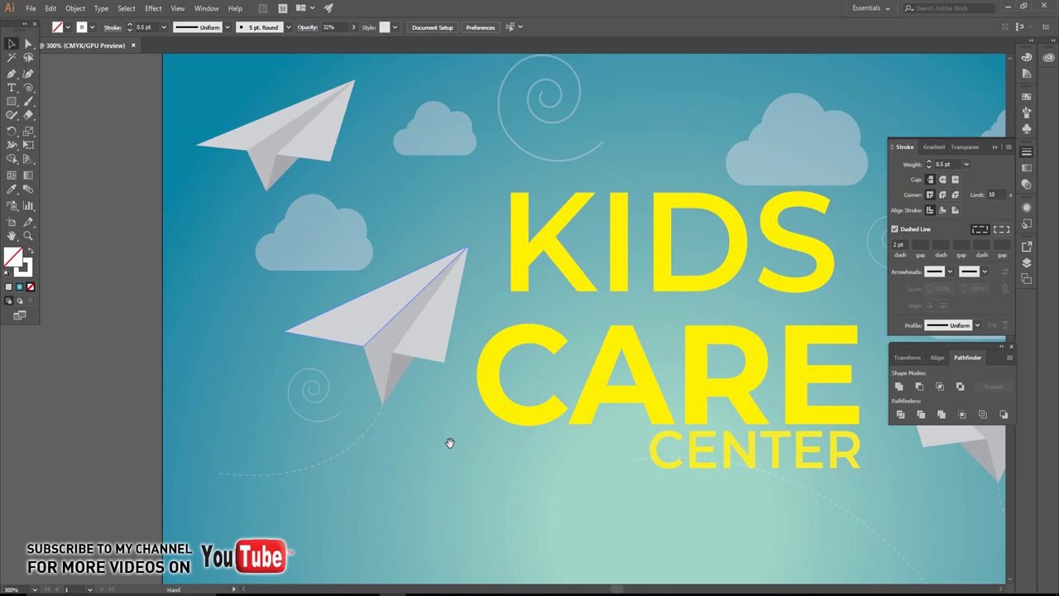
# - Pen-draw a curved trail descending from the top-left paper plane's tail
pyautogui.click(249, 170)
pyautogui.press('p')
pyautogui.moveTo(263, 192); pyautogui.dragTo(261, 333)
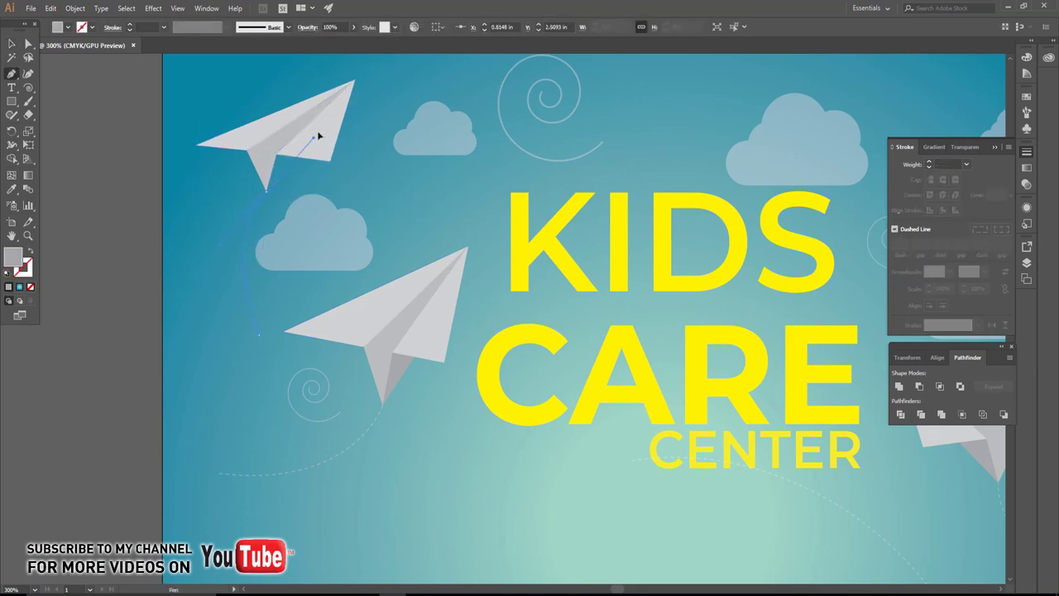
pyautogui.moveTo(265, 192); pyautogui.dragTo(346, 113)
pyautogui.click(11, 45)
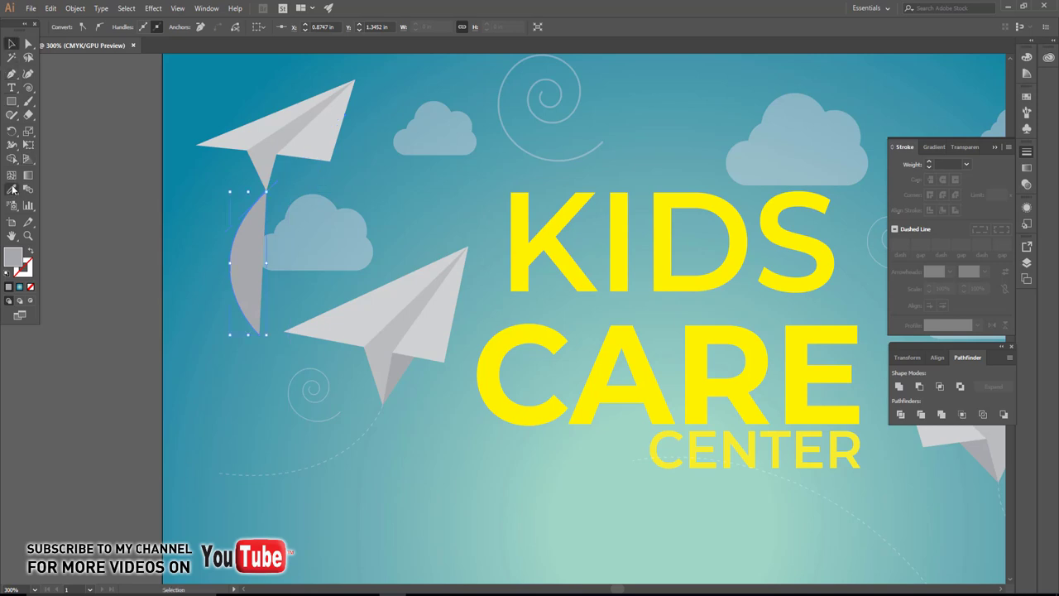
# - Copy the faint dashed trail style onto the new curved trail
pyautogui.click(319, 455)
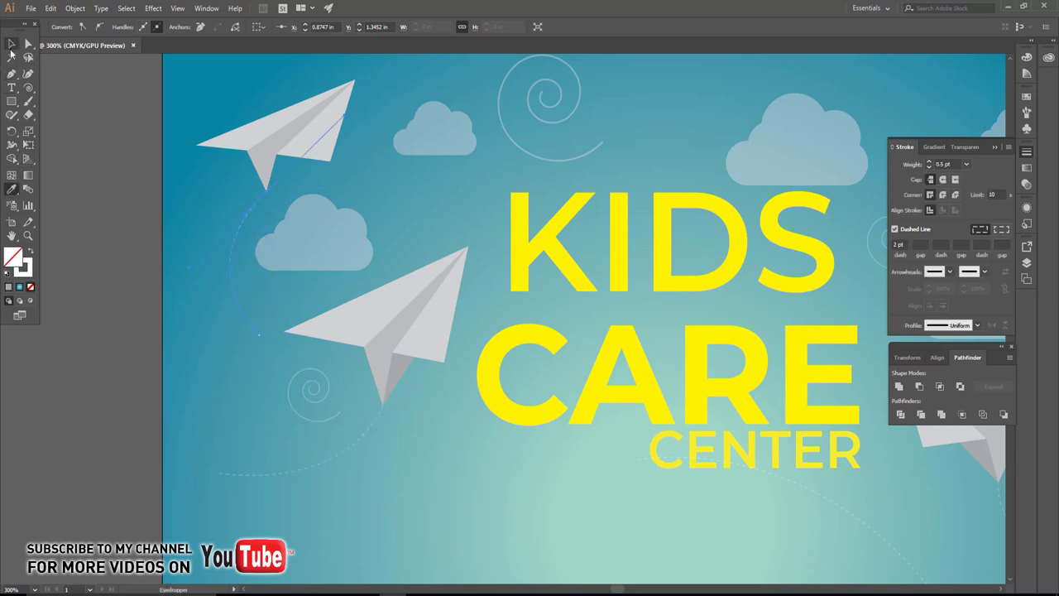
pyautogui.click(11, 52)
pyautogui.click(142, 290)
pyautogui.scroll(-2, 141, 289)
pyautogui.scroll(-2, 227, 379)
pyautogui.hscroll(1, 347, 357)
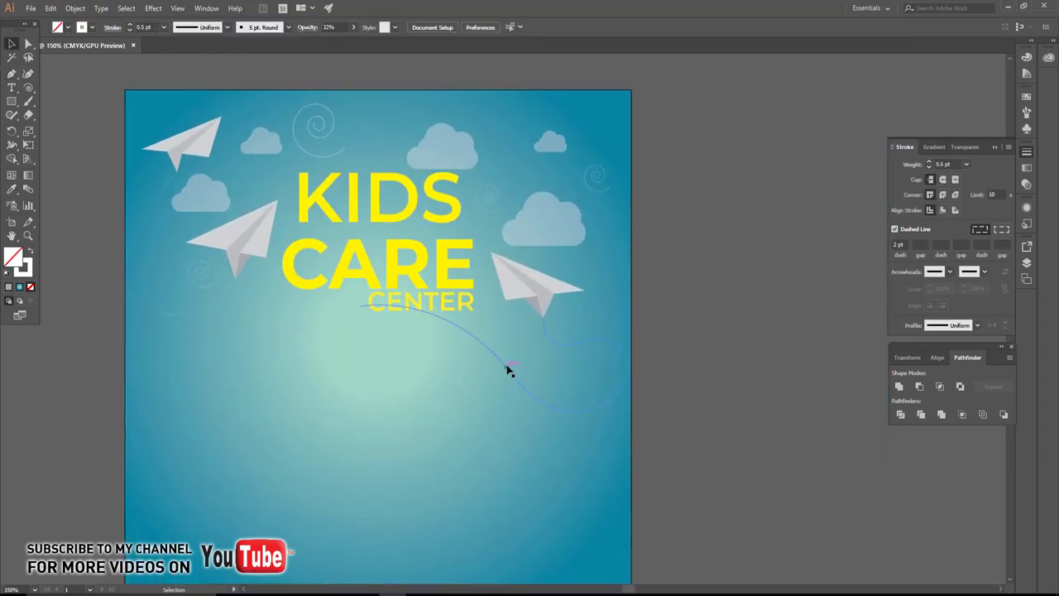
pyautogui.scroll(2, 509, 371)
pyautogui.click(521, 438)
# - Shrink the upper paper plane and fill its top face orange
pyautogui.click(485, 158)
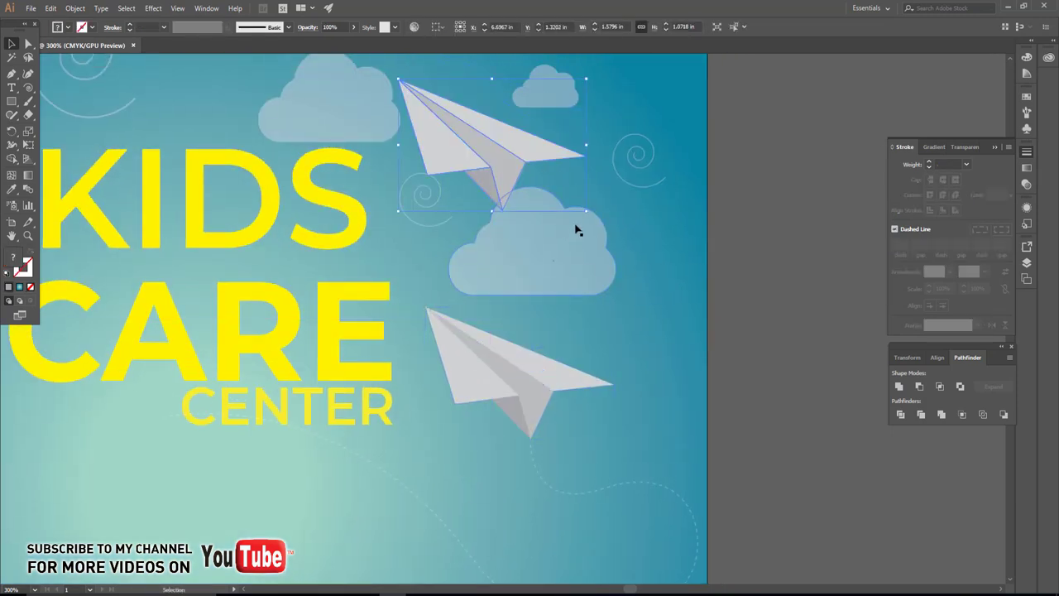
pyautogui.moveTo(586, 211)
pyautogui.mouseDown()
pyautogui.moveTo(560, 195)
pyautogui.moveTo(568, 171)
pyautogui.mouseUp()
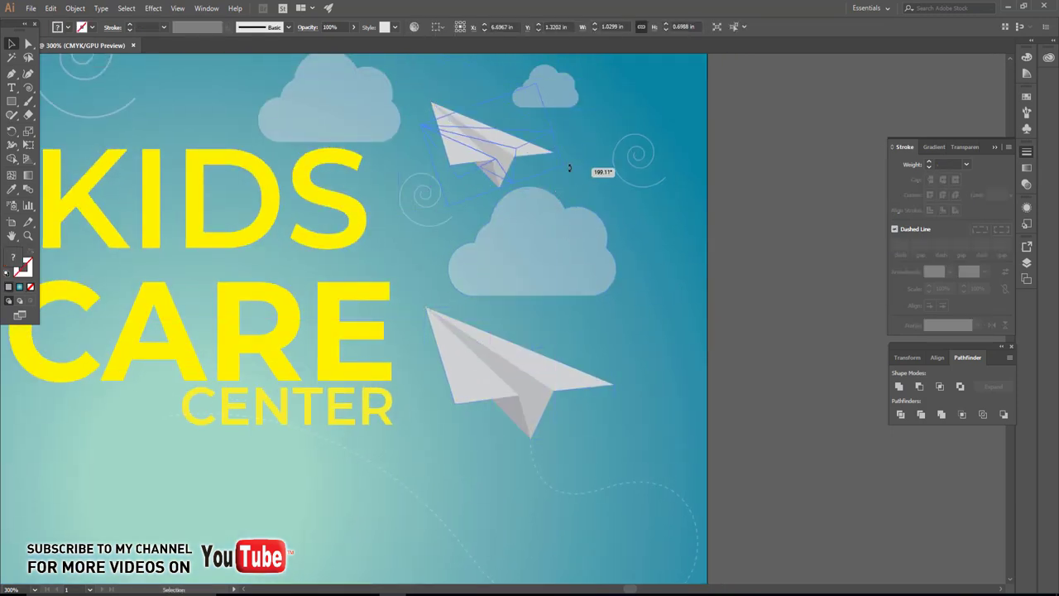
pyautogui.doubleClick(485, 166)
pyautogui.click(67, 29)
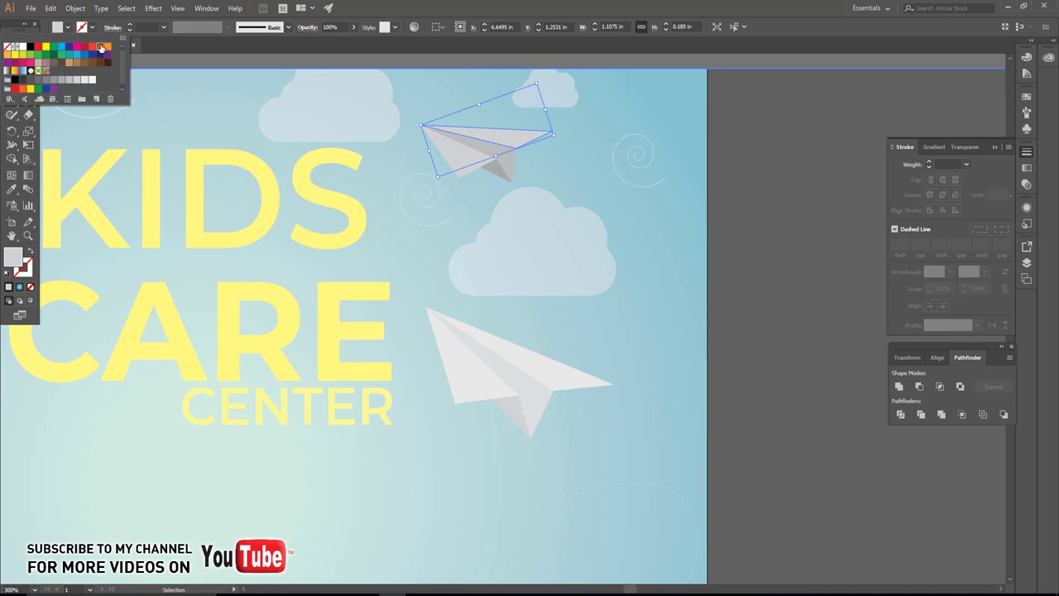
pyautogui.click(40, 46)
# - Fill the plane's grey body face orange-red
pyautogui.click(469, 165)
pyautogui.click(91, 27)
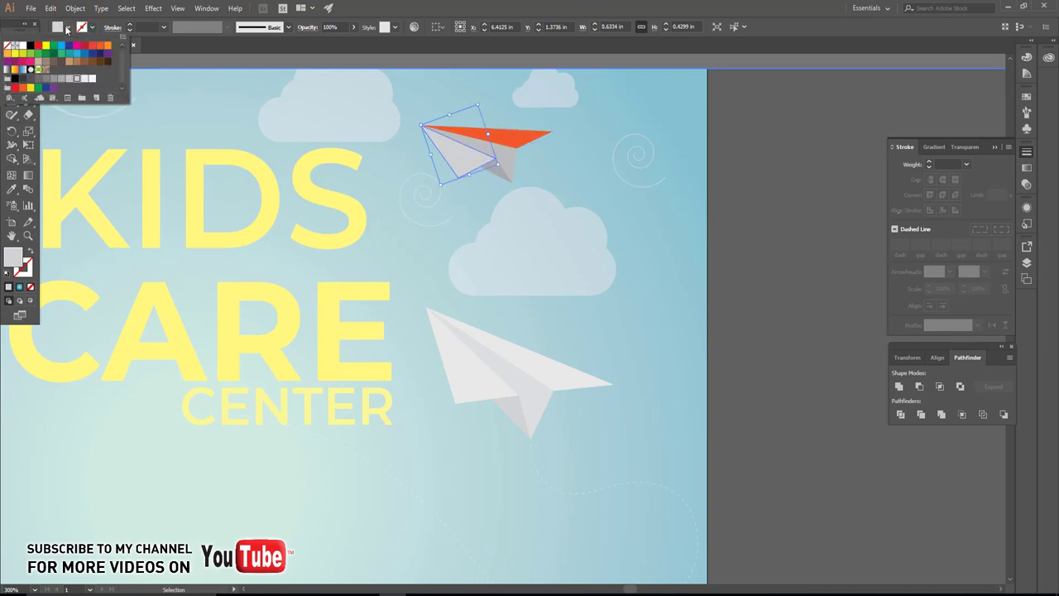
pyautogui.click(91, 27)
pyautogui.click(95, 48)
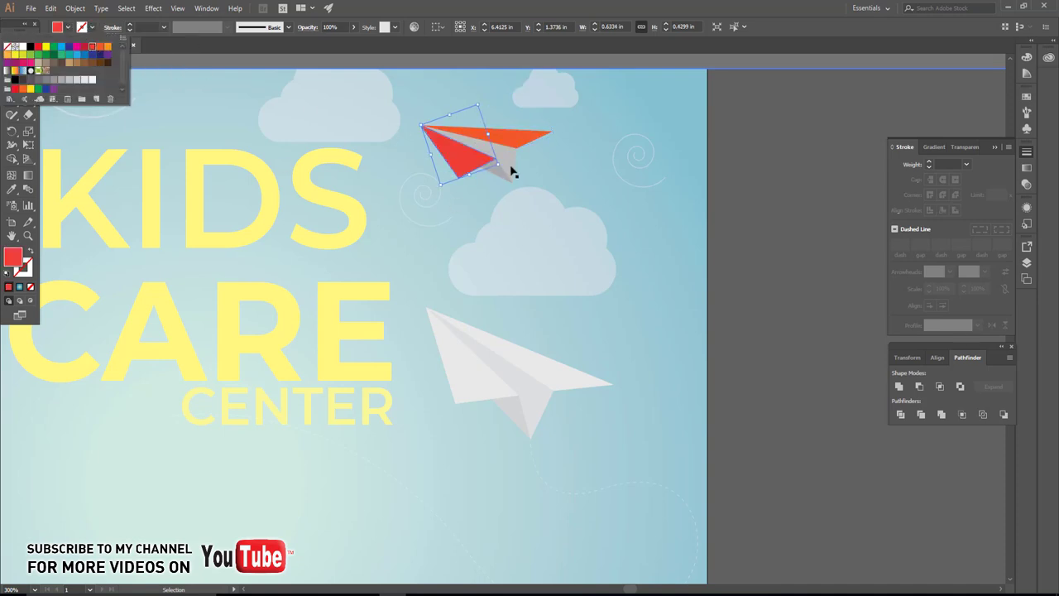
pyautogui.click(99, 47)
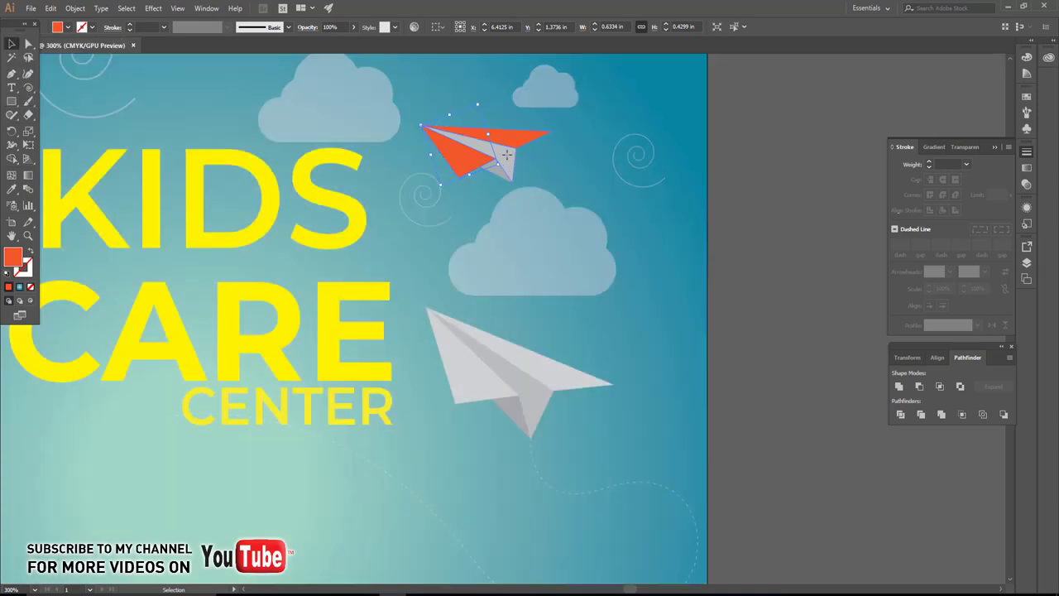
# - Fill another grey face inside the plane group with red
pyautogui.doubleClick(509, 164)
pyautogui.click(75, 30)
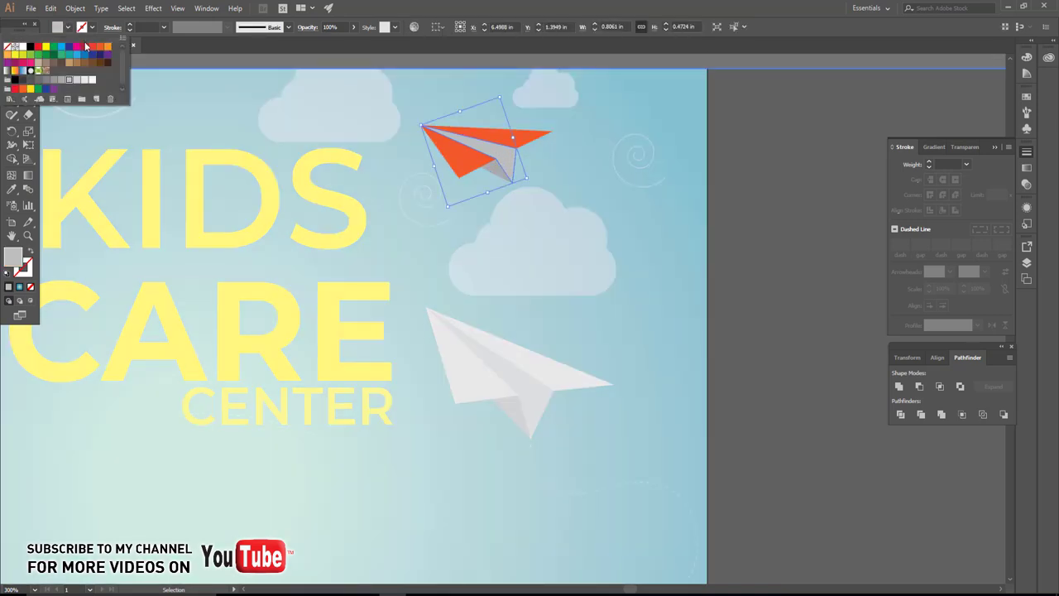
pyautogui.click(91, 50)
pyautogui.doubleClick(560, 168)
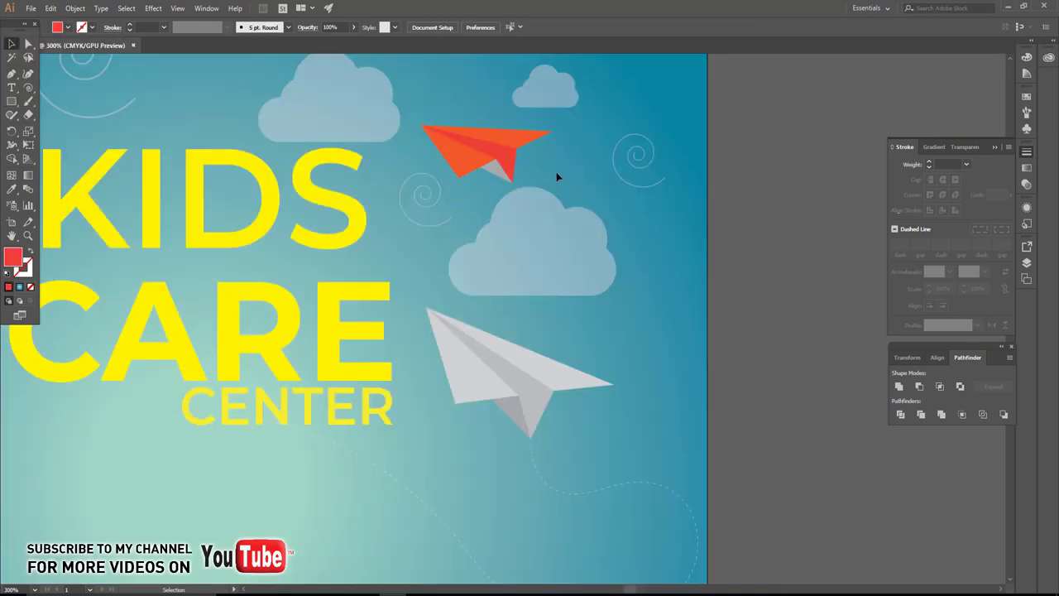
pyautogui.scroll(2, 533, 164)
# - Eyedrop red onto the fold face, then darken it in Recolor Artwork's colour wheel
pyautogui.doubleClick(436, 184)
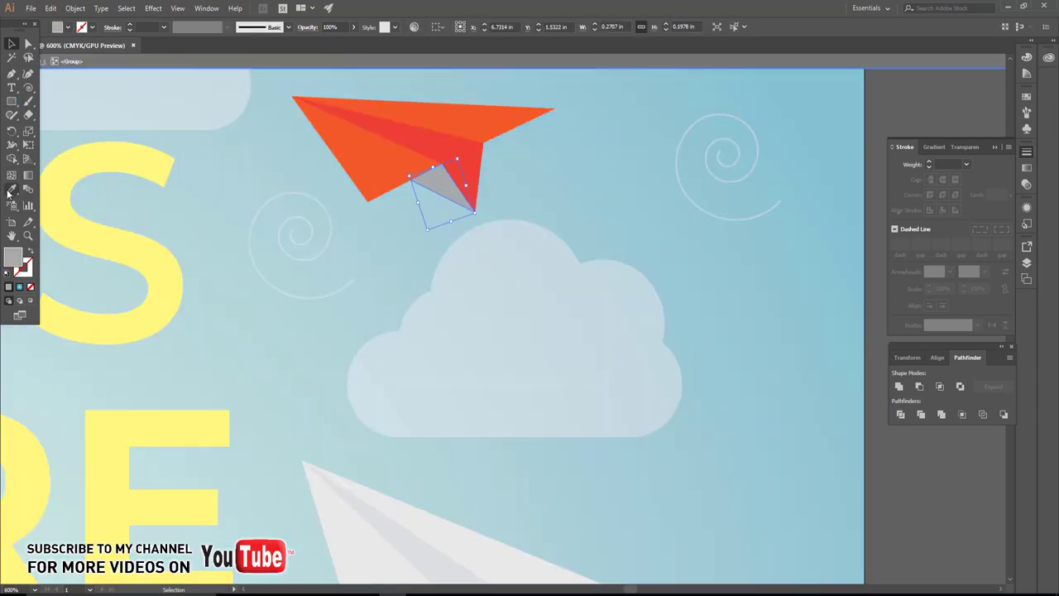
pyautogui.click(11, 189)
pyautogui.click(442, 155)
pyautogui.click(414, 26)
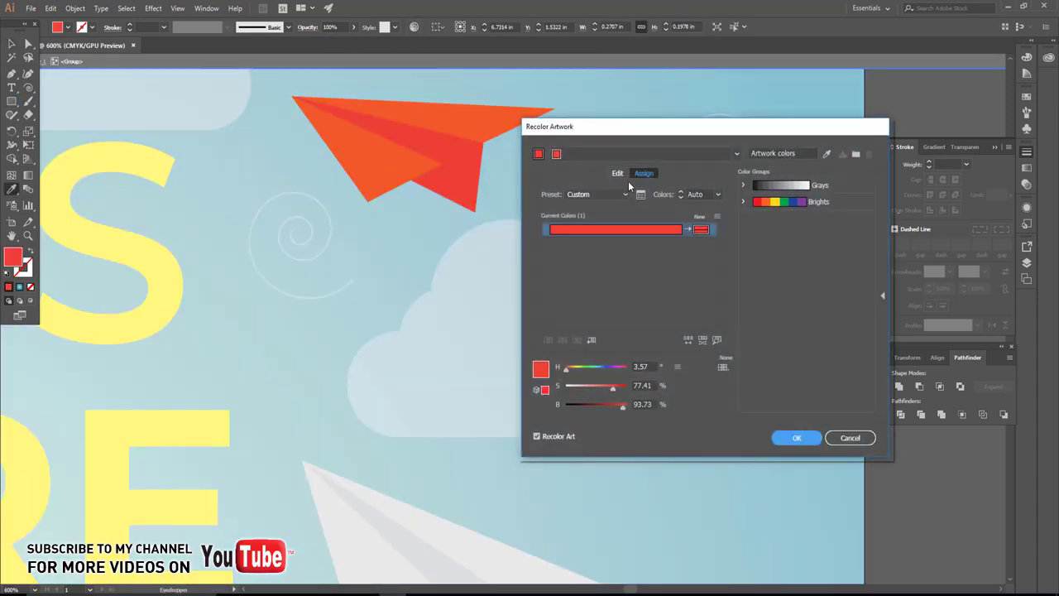
pyautogui.click(619, 174)
pyautogui.moveTo(654, 349); pyautogui.dragTo(639, 348)
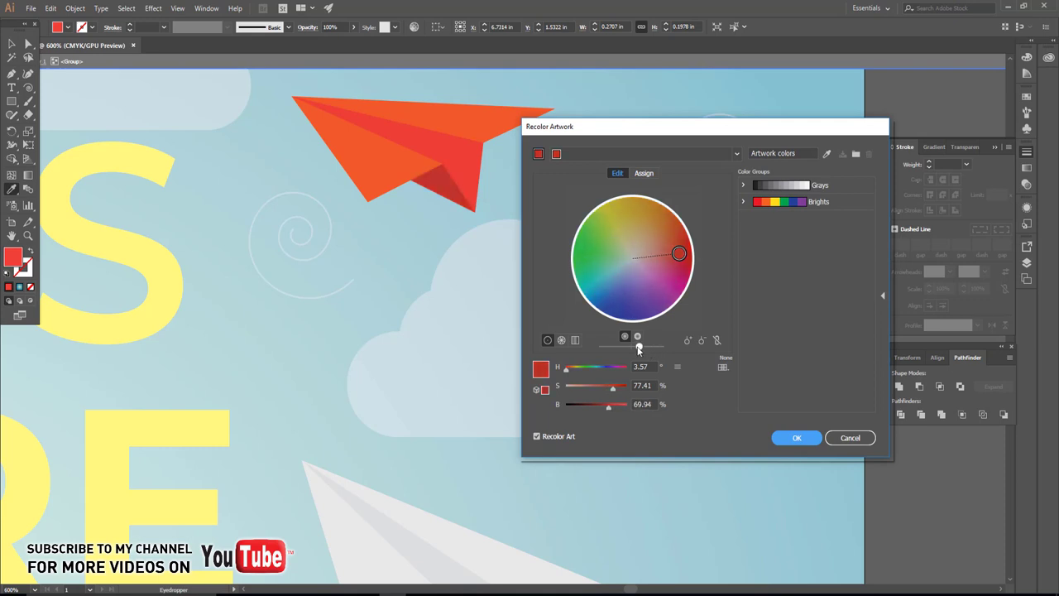
pyautogui.click(783, 439)
# - Undo an accidental sky-colour fill and reposition the red paper plane
pyautogui.click(348, 346)
pyautogui.scroll(-1, 350, 345)
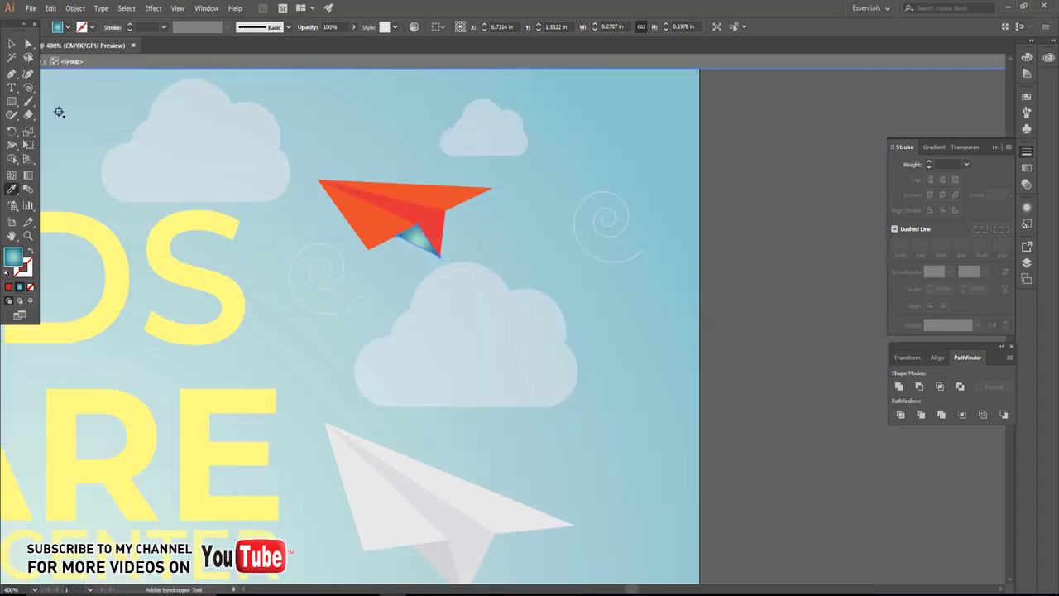
pyautogui.click(11, 43)
pyautogui.hotkey('ctrl', 'z')
pyautogui.moveTo(486, 294); pyautogui.dragTo(584, 336)
pyautogui.moveTo(552, 294); pyautogui.dragTo(538, 284)
pyautogui.click(560, 256)
pyautogui.click(650, 289)
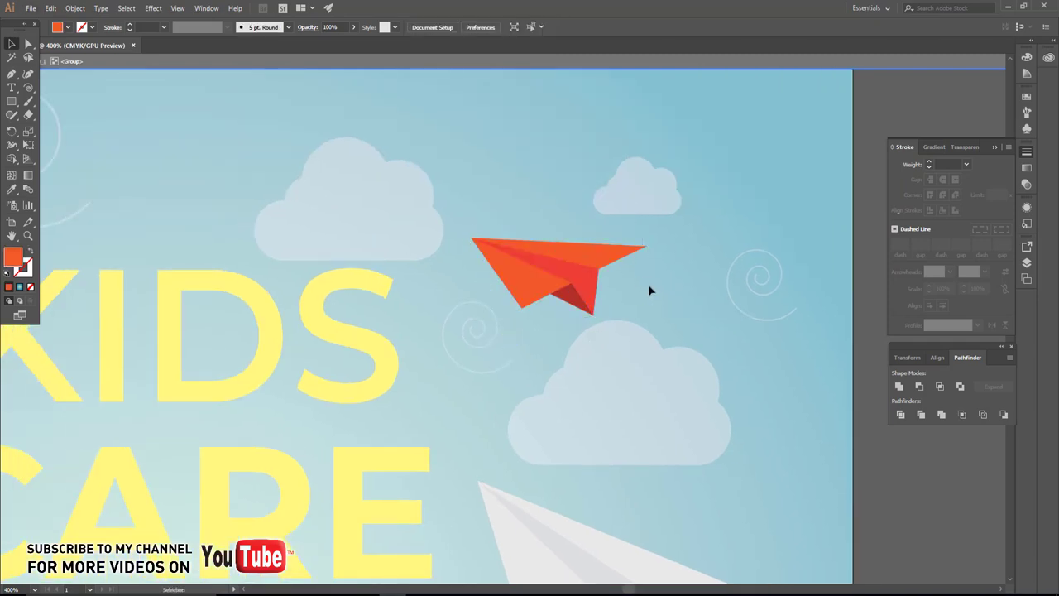
pyautogui.scroll(-1, 596, 281)
pyautogui.click(563, 264)
# - Pen-draw a curved trail from the red plane's tail across the title and down the left side
pyautogui.scroll(-3, 469, 438)
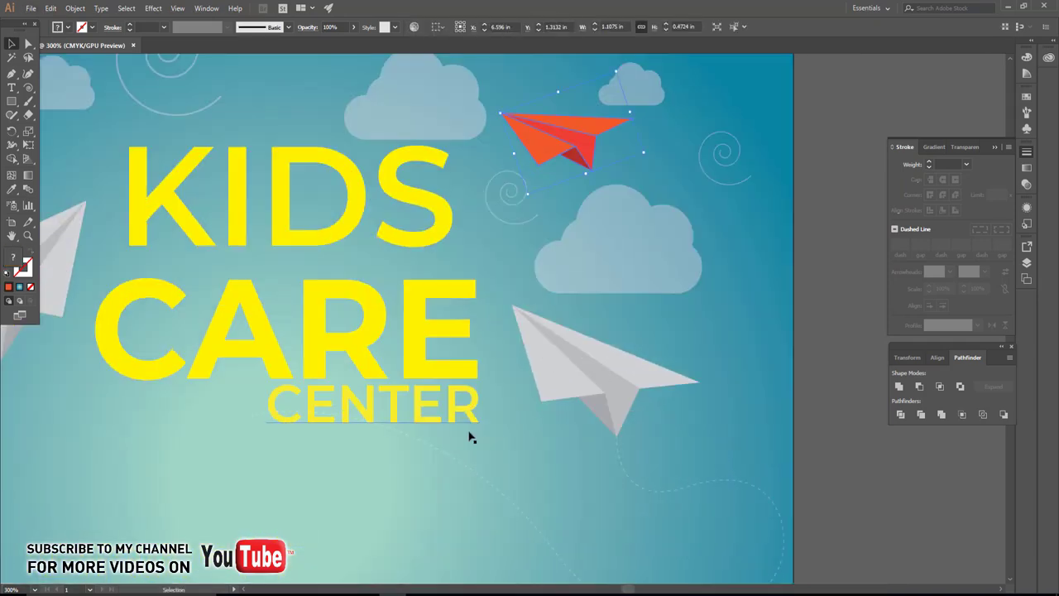
pyautogui.press('p')
pyautogui.click(250, 414)
pyautogui.moveTo(554, 552); pyautogui.dragTo(461, 468)
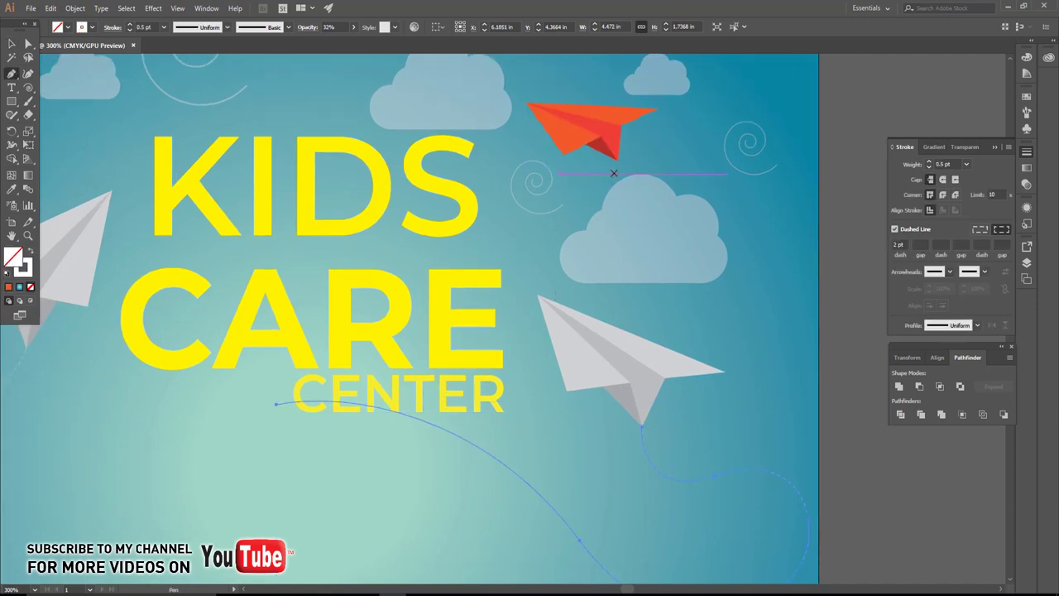
pyautogui.click(616, 161)
pyautogui.moveTo(438, 262); pyautogui.dragTo(194, 214)
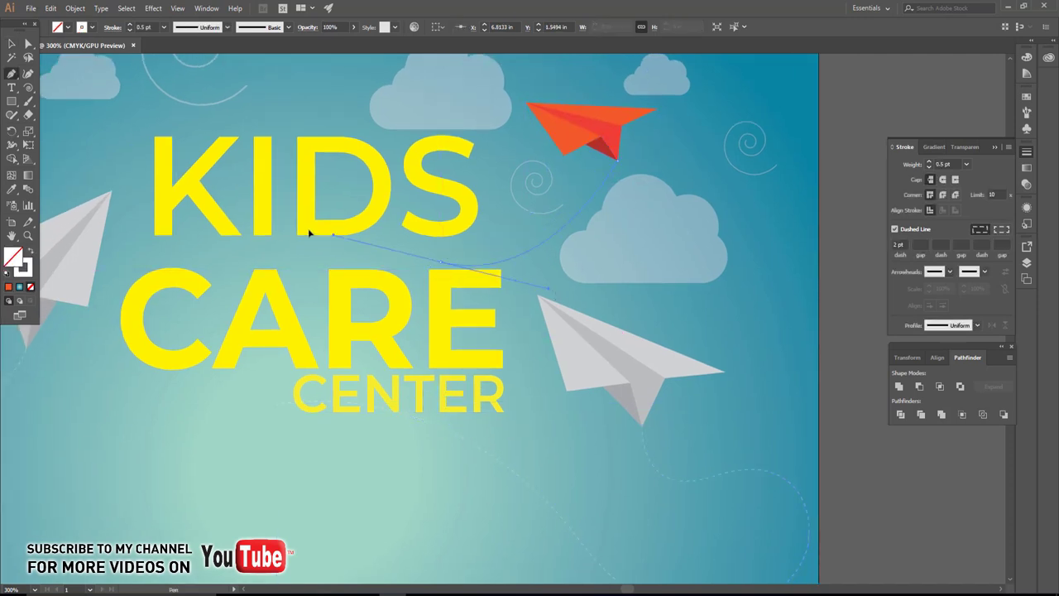
pyautogui.moveTo(89, 388); pyautogui.dragTo(87, 475)
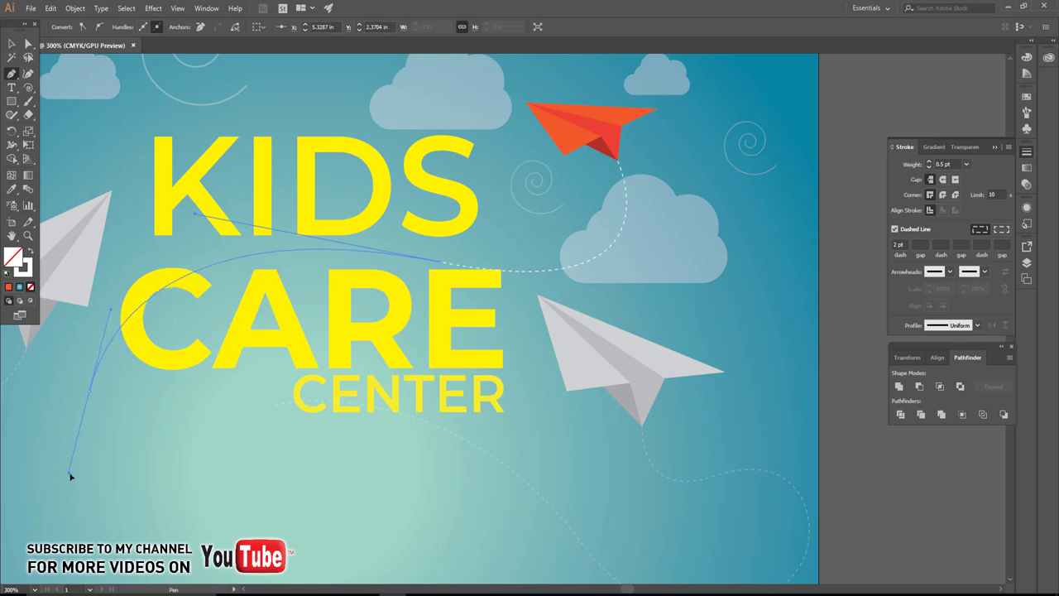
pyautogui.click(12, 43)
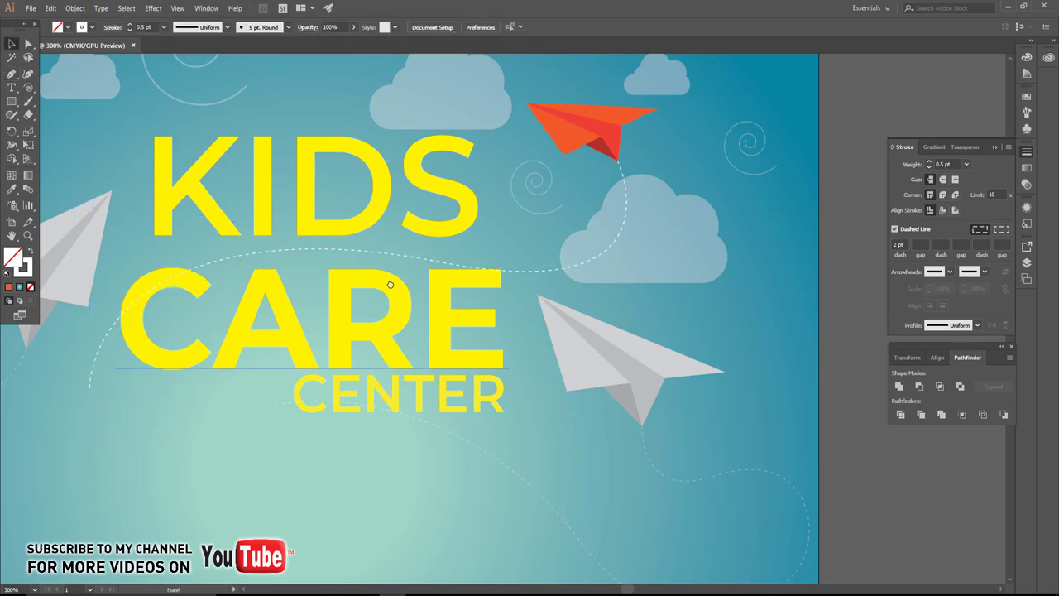
# - Eyedrop the existing faint dashed style onto the new trail
pyautogui.hscroll(1, 398, 273)
pyautogui.click(13, 190)
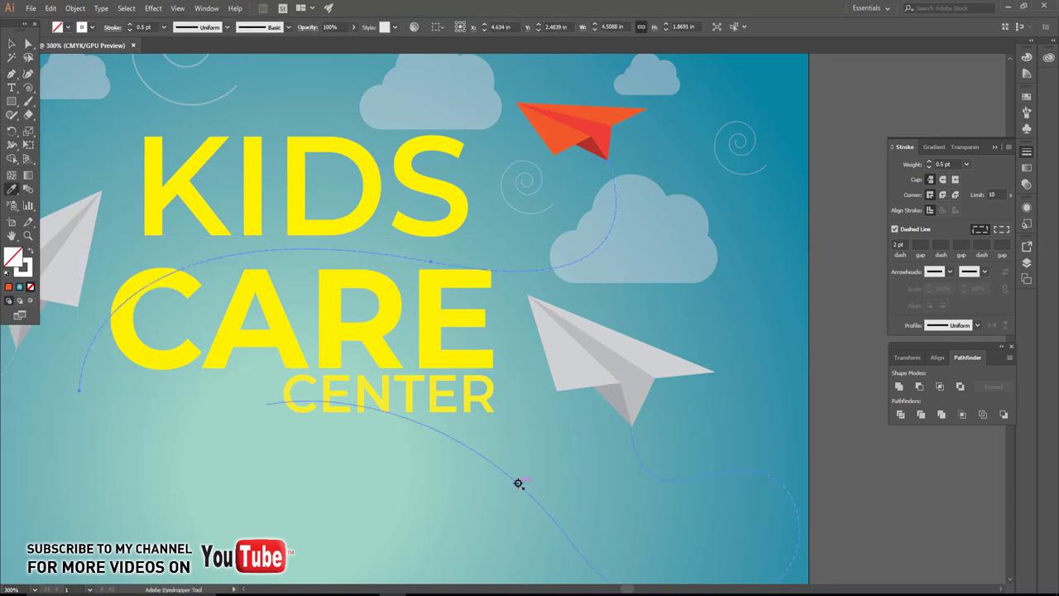
pyautogui.click(518, 485)
pyautogui.click(13, 45)
pyautogui.click(307, 482)
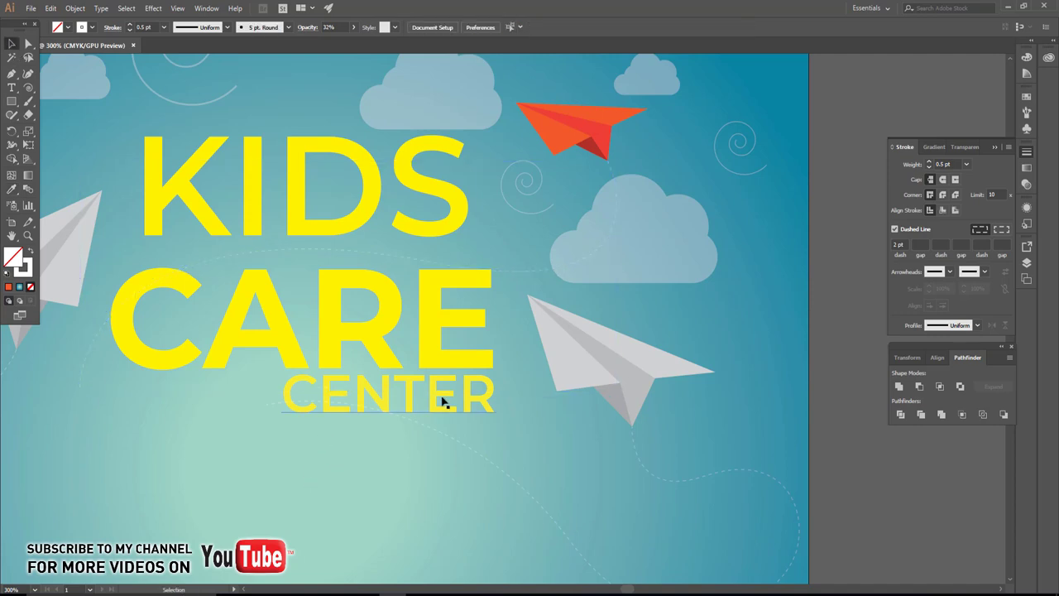
pyautogui.click(442, 403)
pyautogui.keyDown('shift'); pyautogui.click(440, 311); pyautogui.keyUp('shift')
pyautogui.click(367, 461)
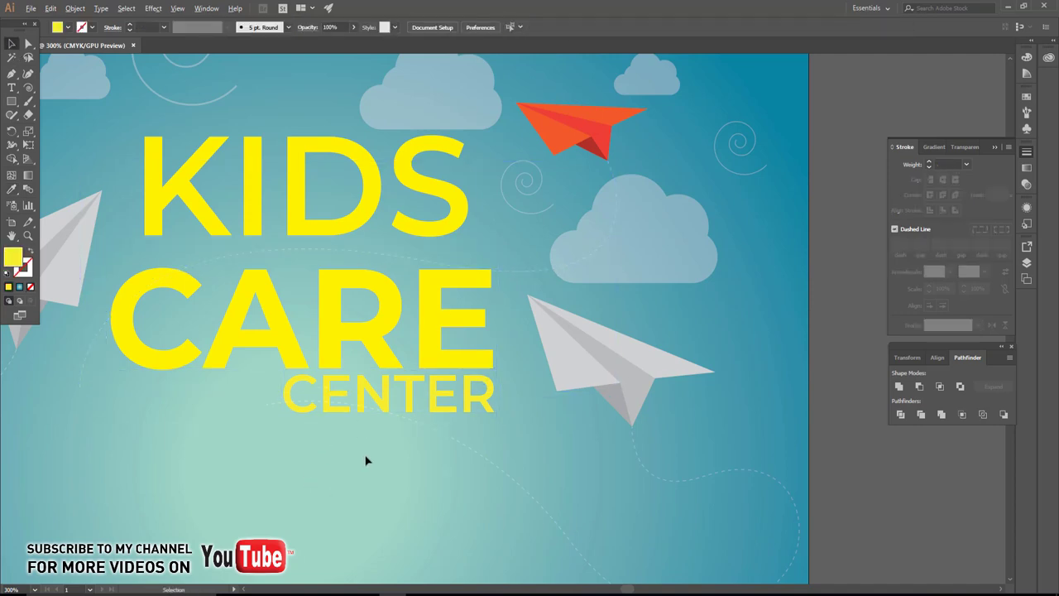
pyautogui.scroll(-2, 367, 461)
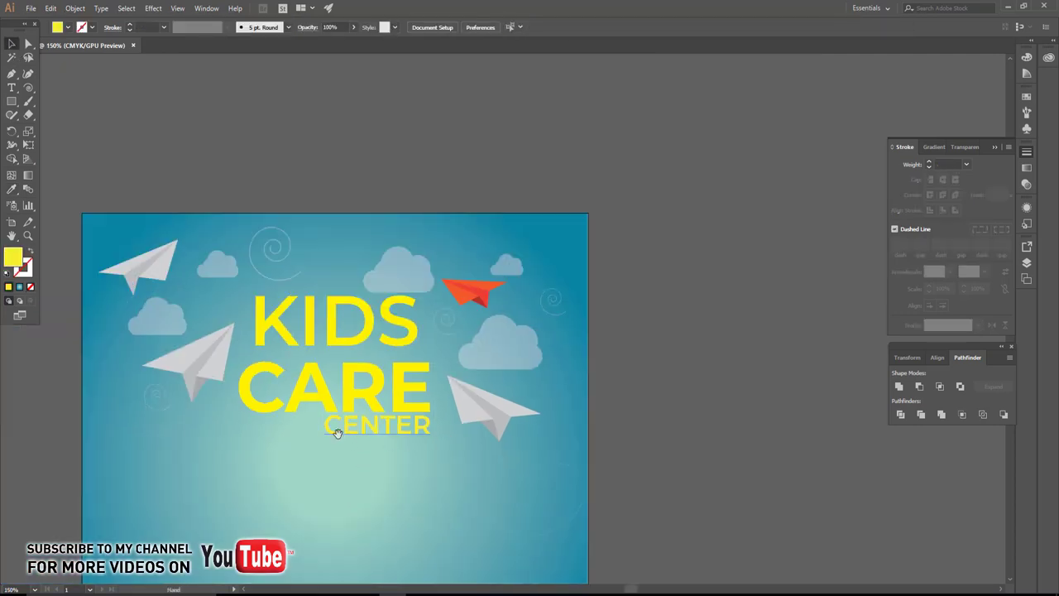
# - Duplicate the red plane, mirror it with Reflect, and place it just below CENTER
pyautogui.scroll(1, 337, 433)
pyautogui.moveTo(577, 148); pyautogui.dragTo(230, 385)
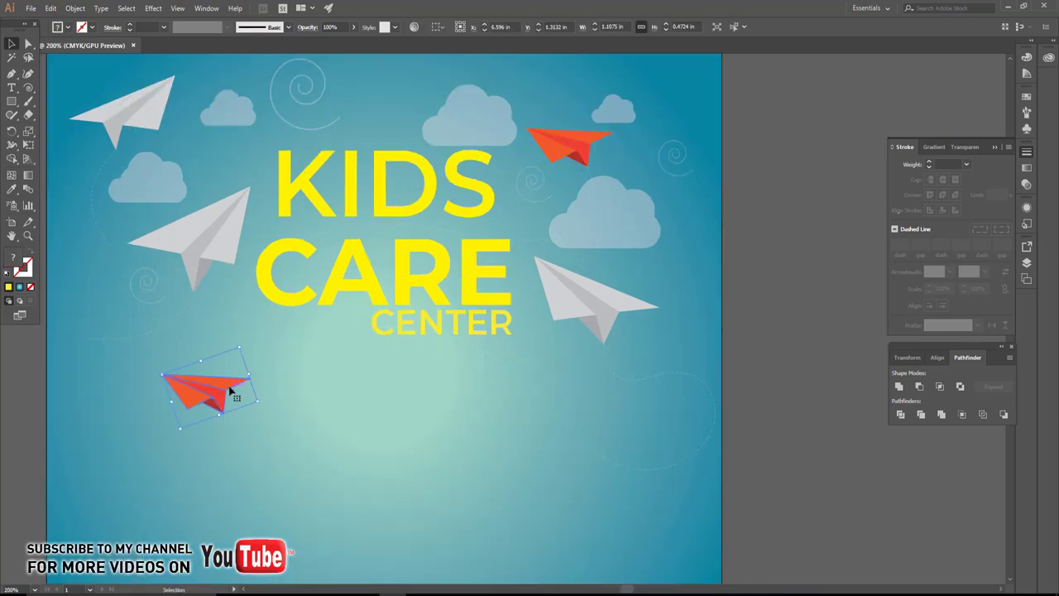
pyautogui.rightClick(230, 386)
pyautogui.click(372, 471)
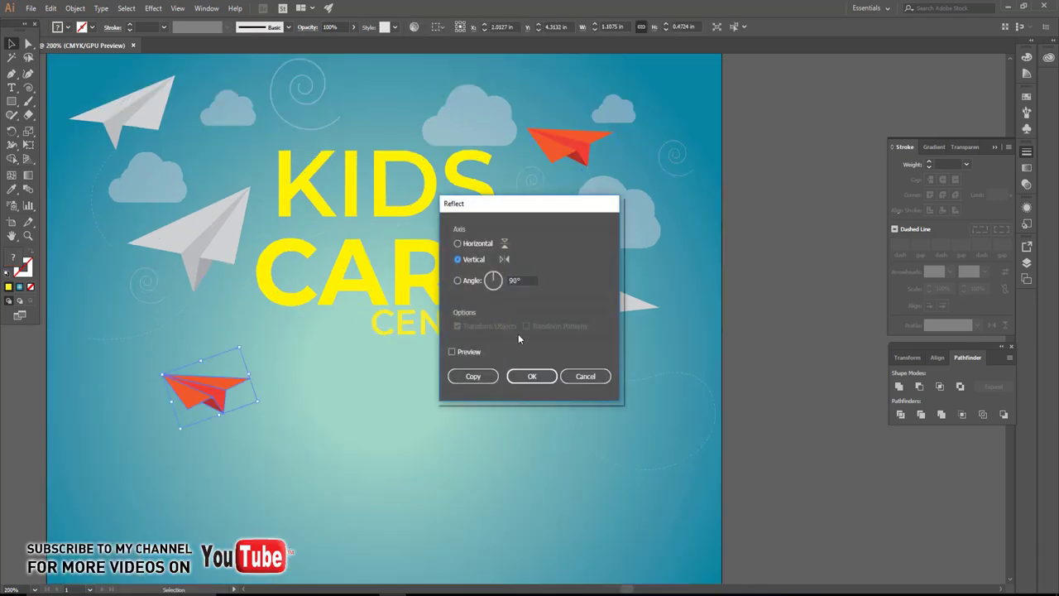
pyautogui.click(532, 377)
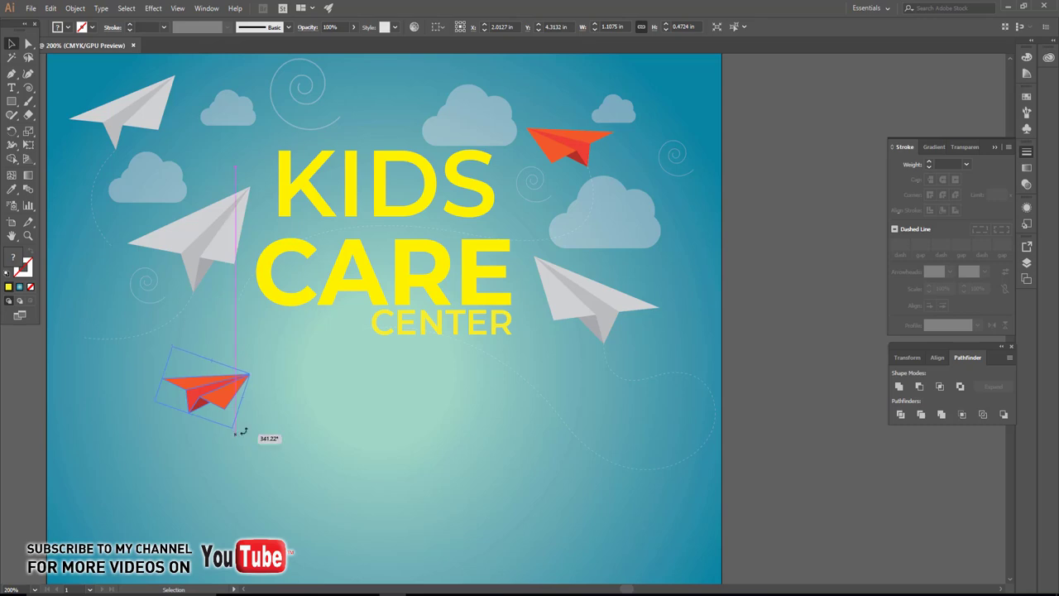
pyautogui.moveTo(243, 430)
pyautogui.mouseDown()
pyautogui.moveTo(213, 406)
pyautogui.moveTo(315, 371)
pyautogui.mouseUp()
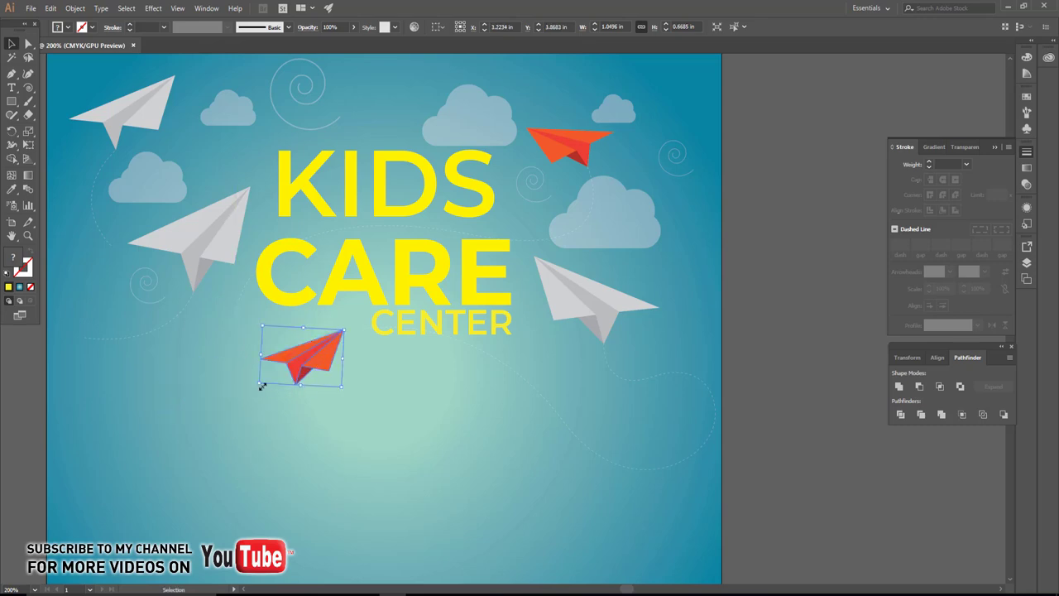
pyautogui.click(336, 388)
# - Duplicate a swirl beneath the new plane, reflect it, and tilt it slightly
pyautogui.scroll(1, 334, 405)
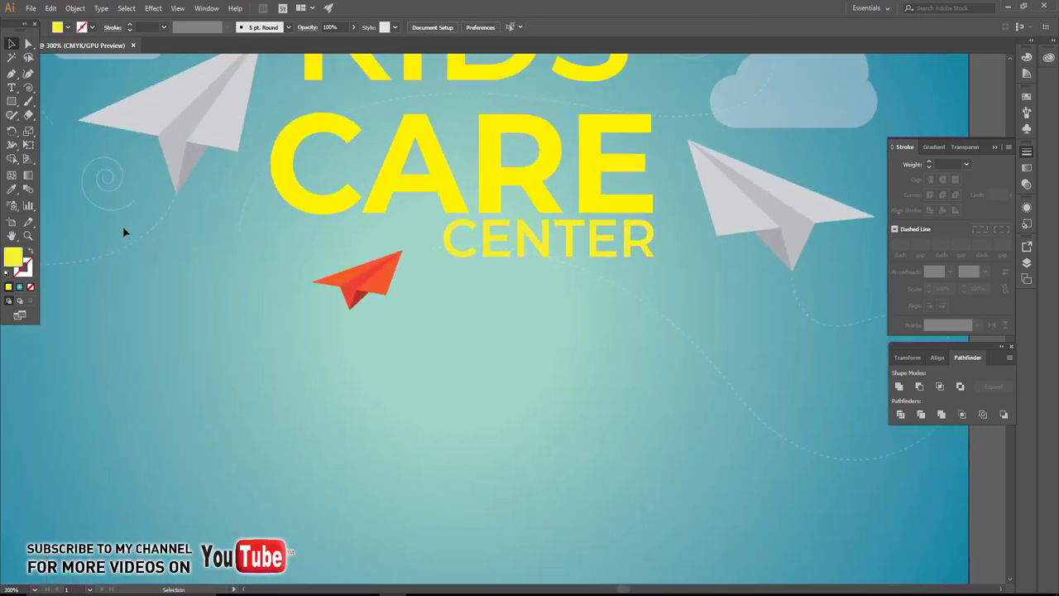
pyautogui.moveTo(126, 215); pyautogui.dragTo(402, 372)
pyautogui.rightClick(402, 369)
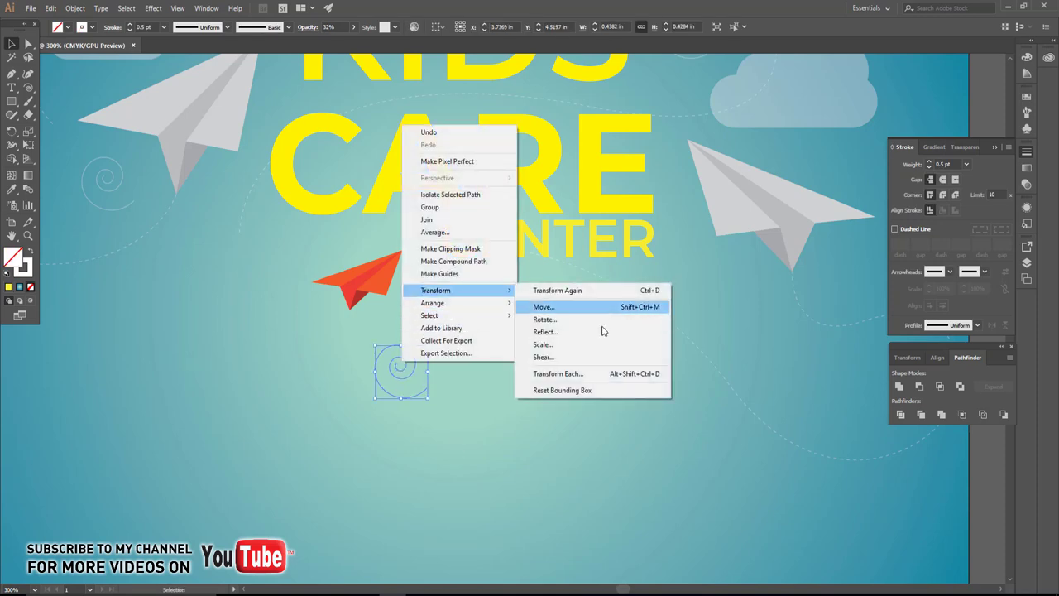
pyautogui.click(546, 331)
pyautogui.click(542, 374)
pyautogui.scroll(1, 402, 368)
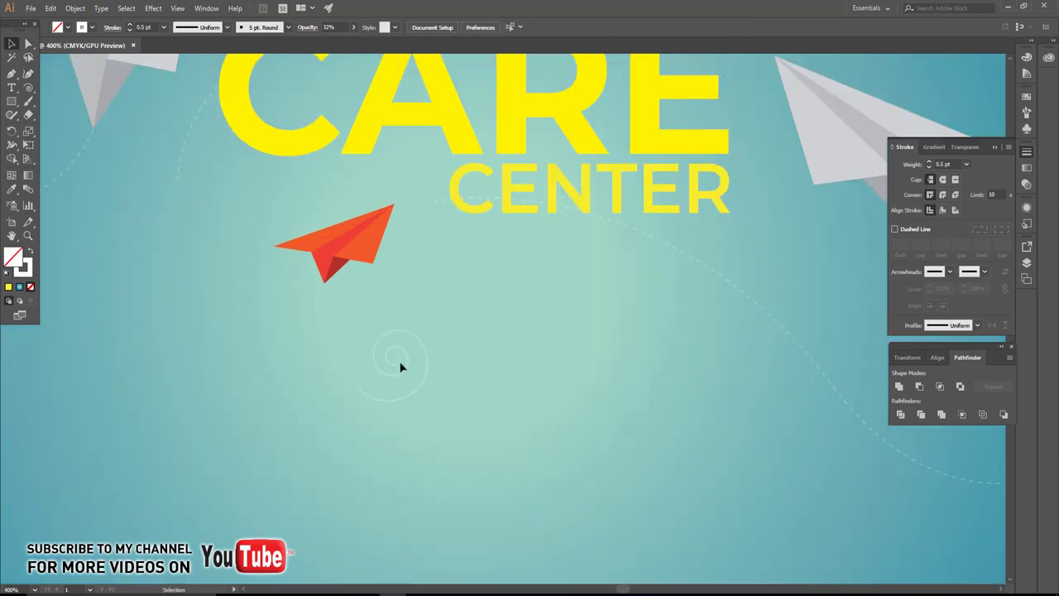
pyautogui.moveTo(433, 404)
pyautogui.mouseDown()
pyautogui.moveTo(289, 404)
pyautogui.moveTo(395, 381)
pyautogui.moveTo(348, 322)
pyautogui.mouseUp()
# - Draw a circle with the Ellipse tool in the empty area below the title
pyautogui.click(438, 336)
pyautogui.hotkey('ctrl', '-')
pyautogui.hotkey('ctrl', '-')
pyautogui.hotkey('ctrl', '-')
pyautogui.hotkey('ctrl', '+')
pyautogui.scroll(-2, 455, 400)
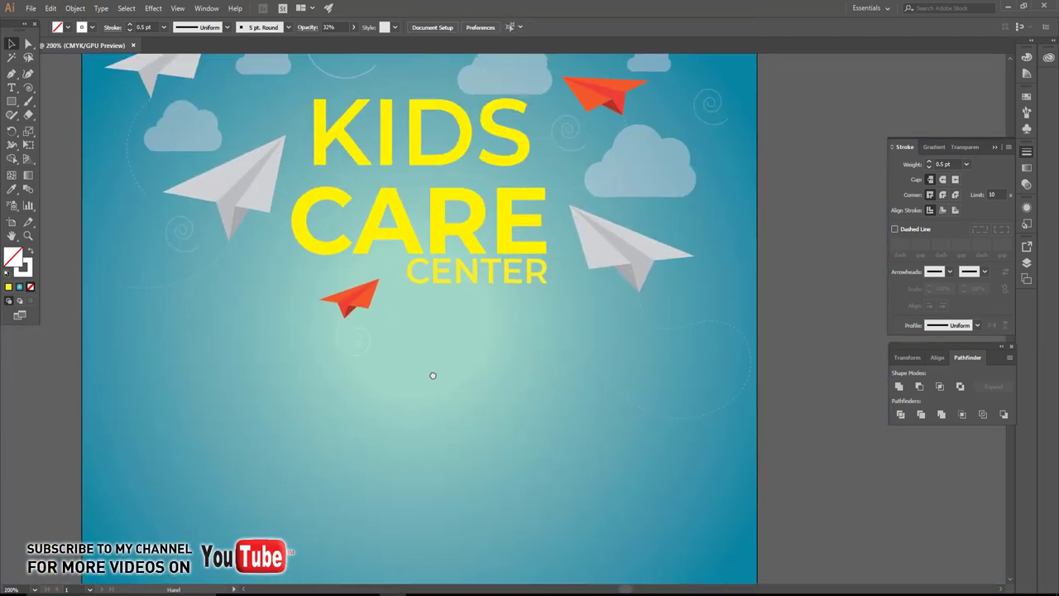
pyautogui.scroll(-2, 433, 374)
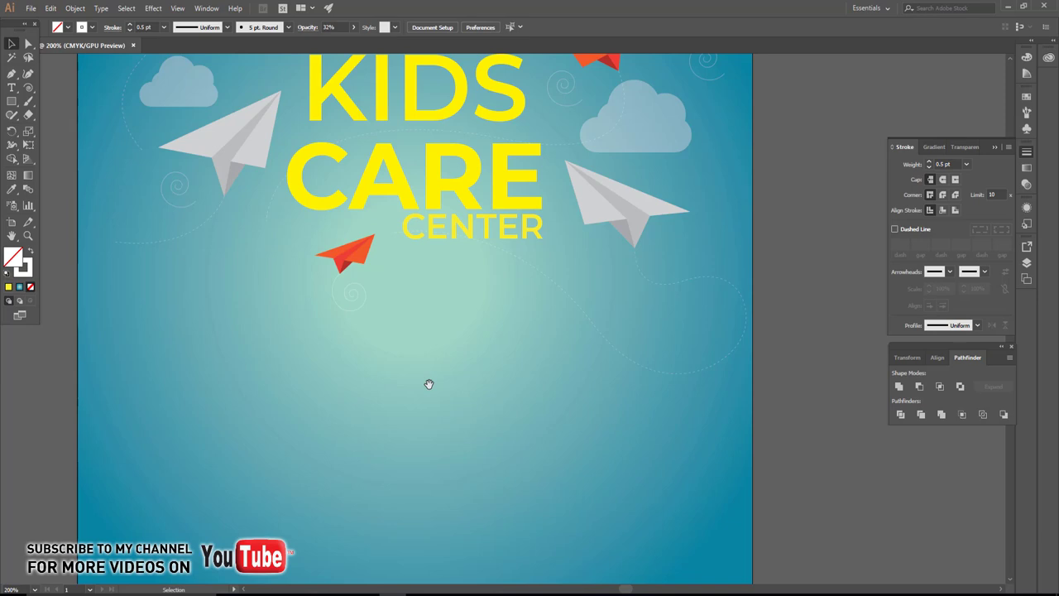
pyautogui.moveTo(403, 376)
pyautogui.mouseDown()
pyautogui.moveTo(416, 426)
pyautogui.moveTo(369, 425)
pyautogui.moveTo(390, 376)
pyautogui.mouseUp()
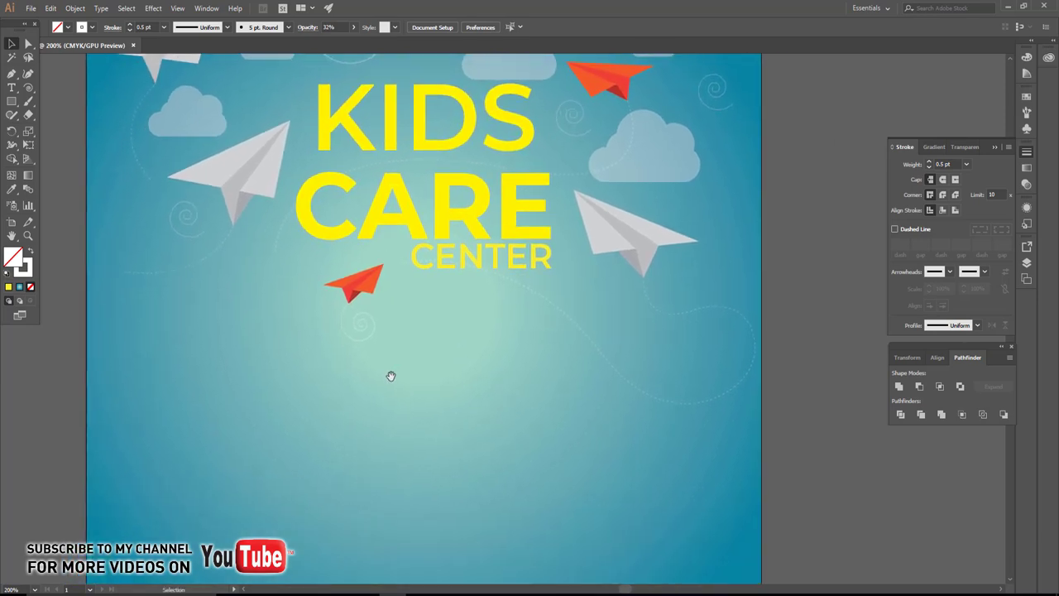
pyautogui.moveTo(14, 104); pyautogui.dragTo(50, 130)
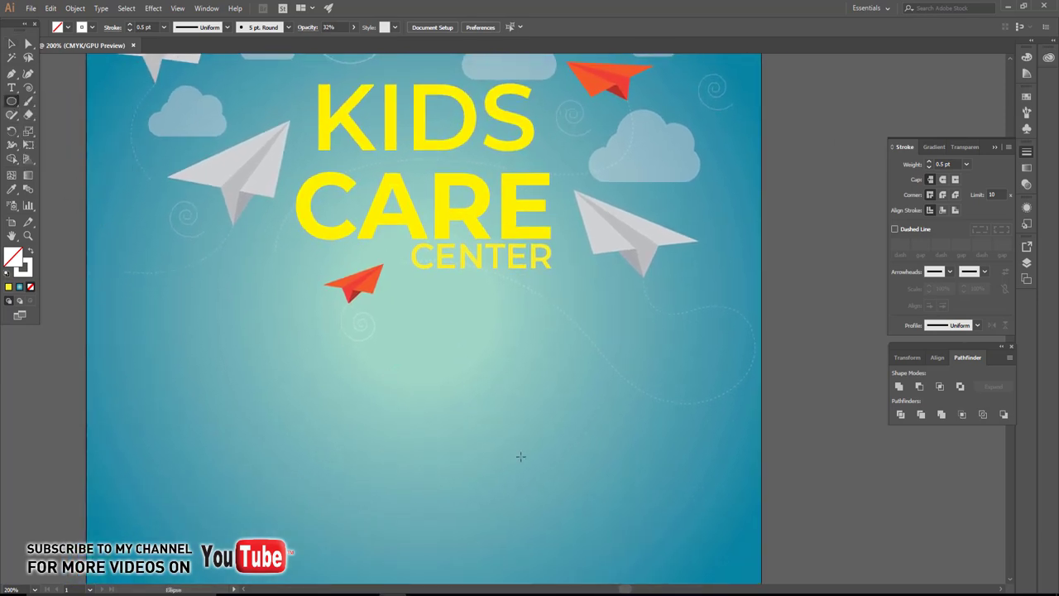
pyautogui.moveTo(377, 323); pyautogui.dragTo(538, 487)
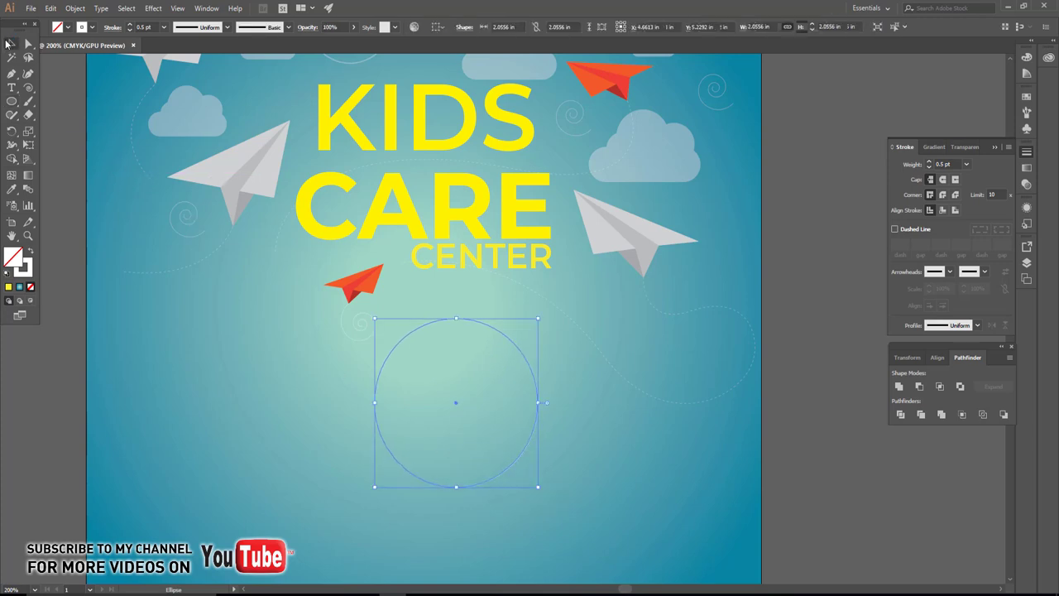
# - Give the circle no stroke and an orange fill, centred horizontally on the artboard
pyautogui.press('v')
pyautogui.click(87, 31)
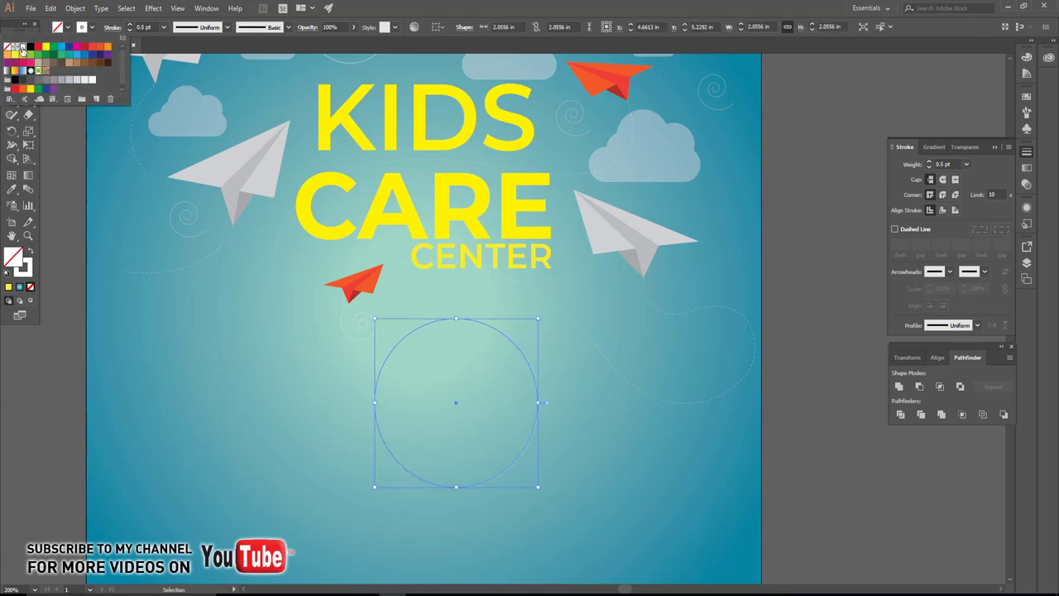
pyautogui.click(7, 47)
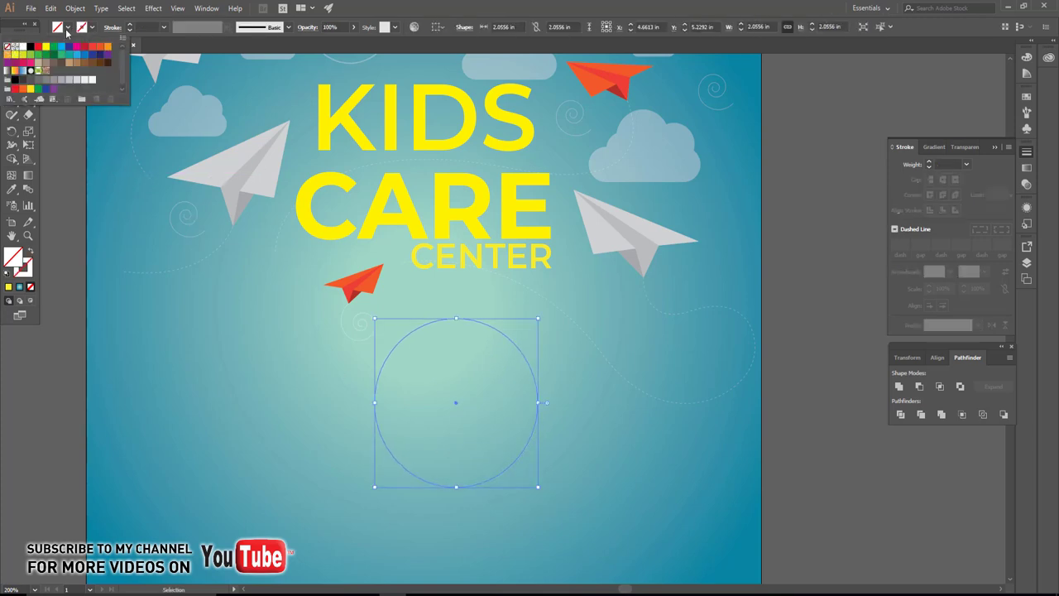
pyautogui.click(106, 50)
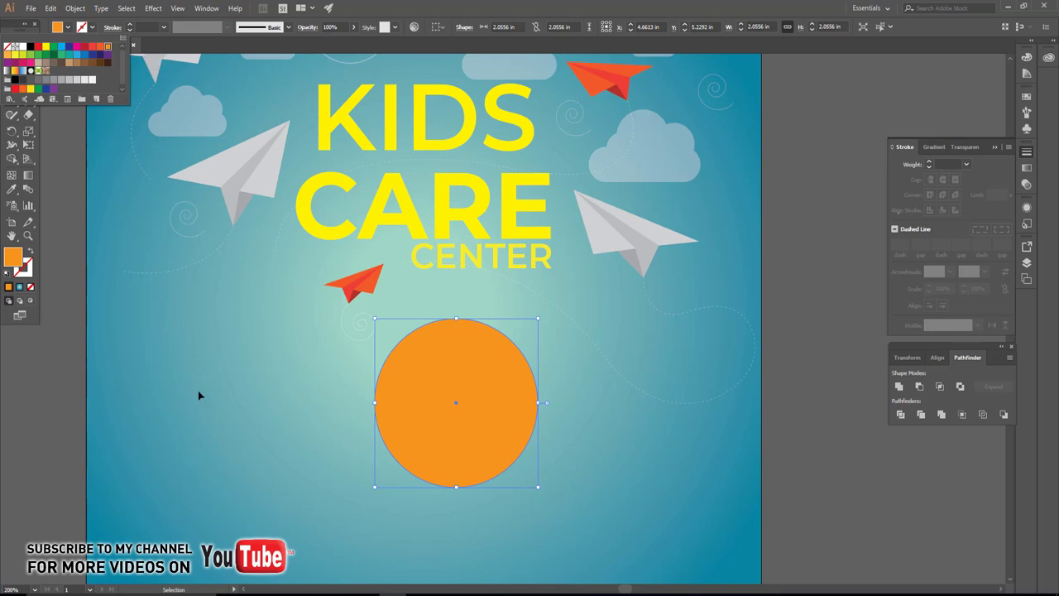
pyautogui.click(444, 28)
pyautogui.click(448, 47)
pyautogui.scroll(-4, 469, 307)
pyautogui.press('a')
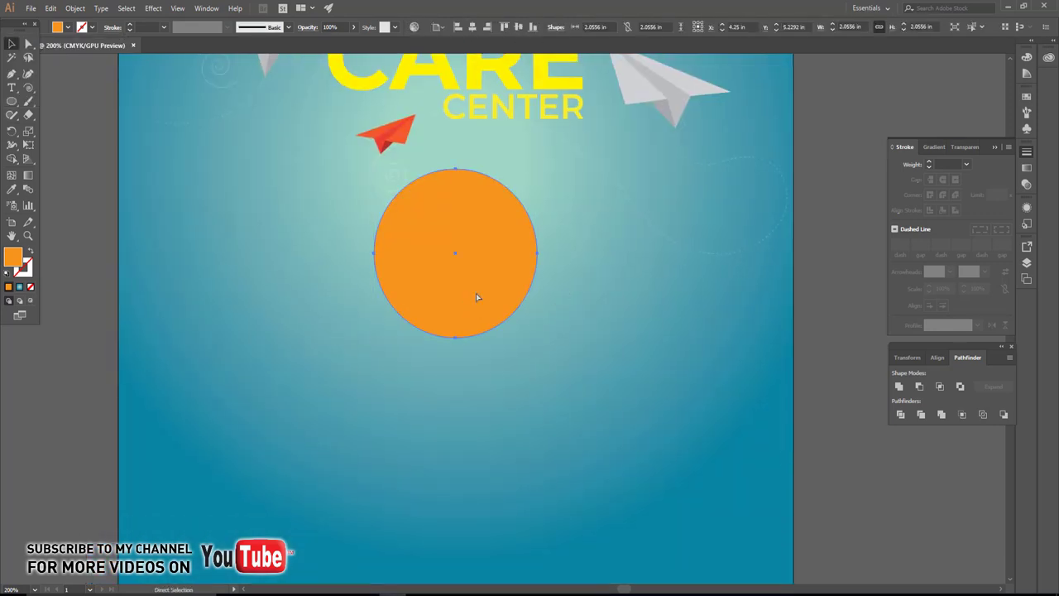
# - Paste a copy in front, shrink it around its centre, and give it a white outline
pyautogui.press('v')
pyautogui.click(50, 8)
pyautogui.click(52, 9)
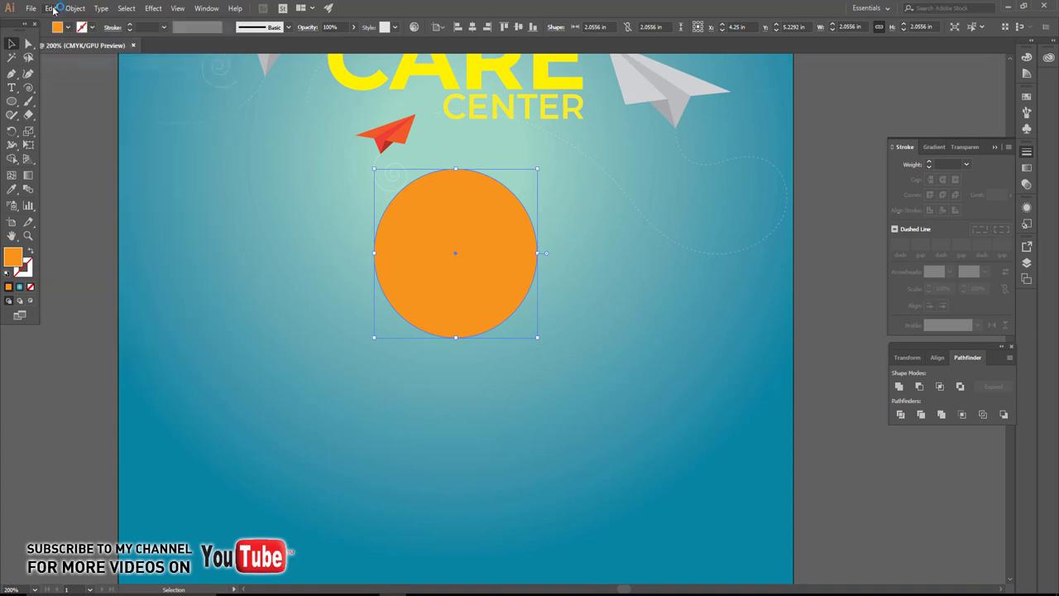
pyautogui.click(75, 89)
pyautogui.moveTo(536, 339); pyautogui.dragTo(530, 329)
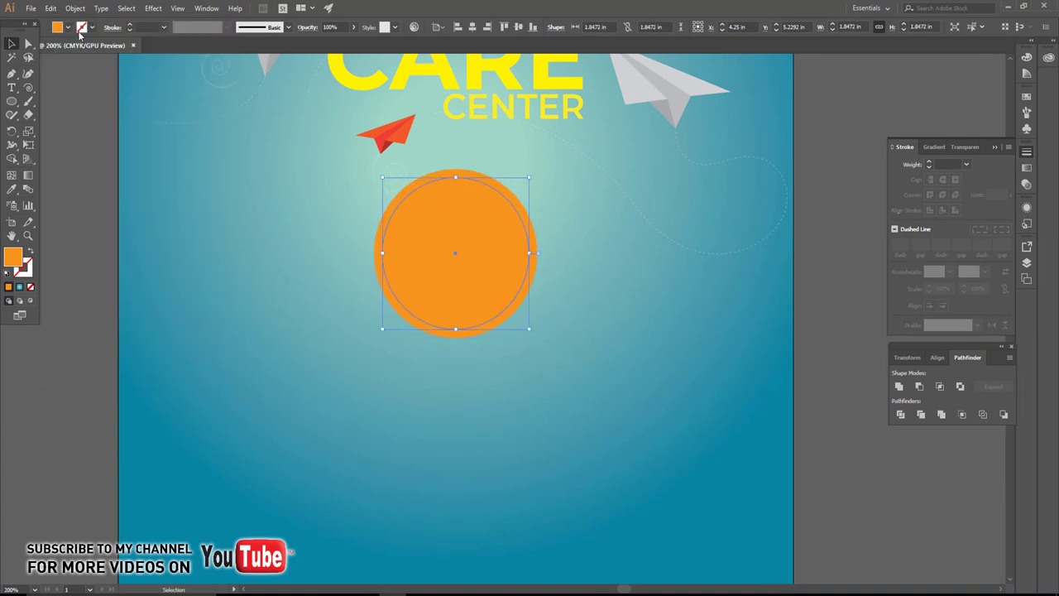
pyautogui.click(81, 28)
pyautogui.click(24, 47)
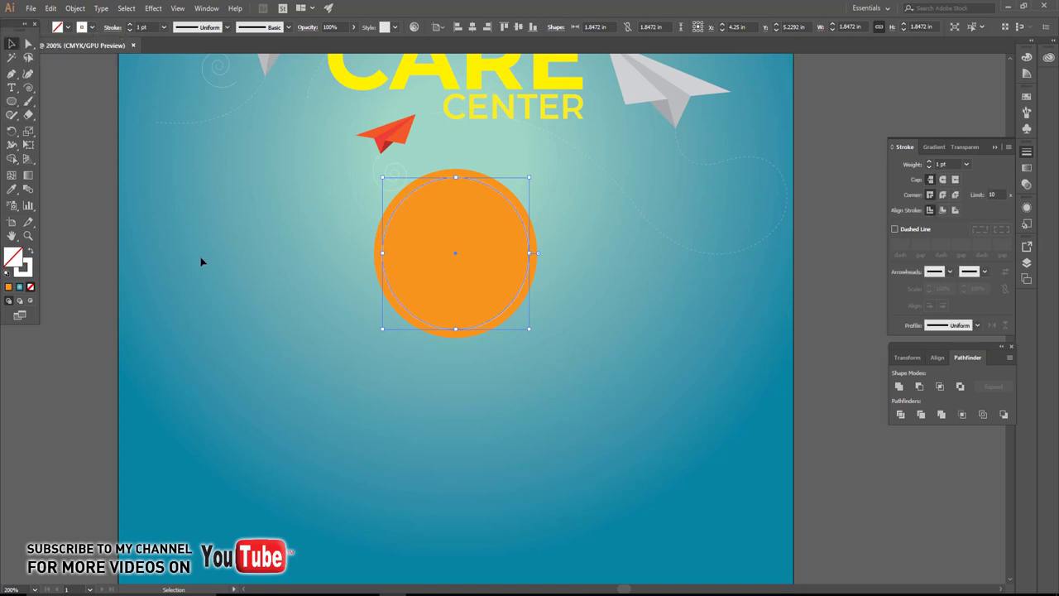
pyautogui.click(397, 332)
pyautogui.scroll(1, 389, 326)
# - Draw a wide rectangle below the orange circle, filled cyan with no stroke
pyautogui.scroll(1, 407, 347)
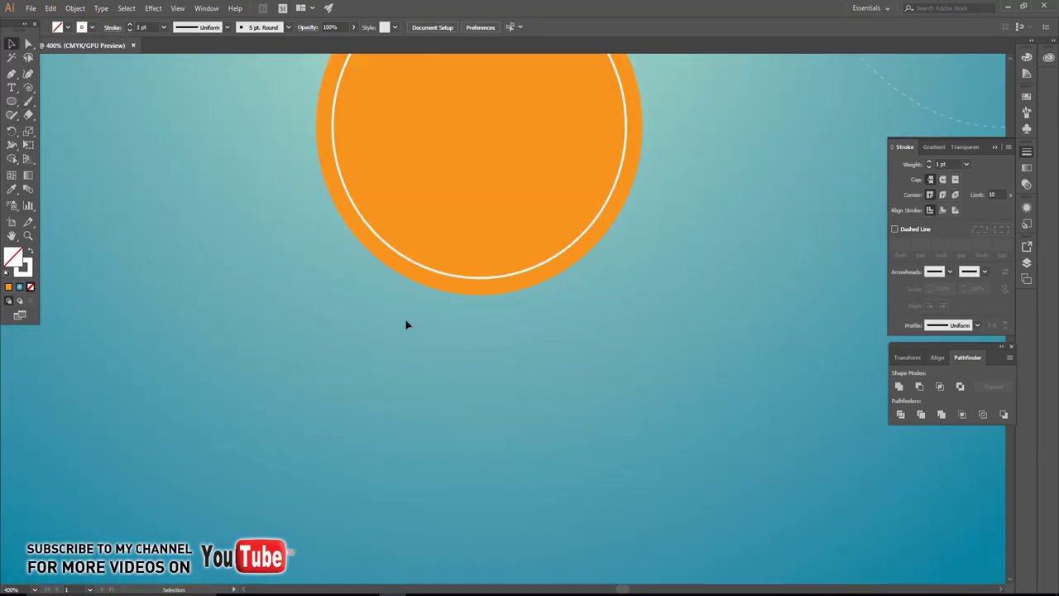
pyautogui.click(18, 75)
pyautogui.scroll(1, 378, 373)
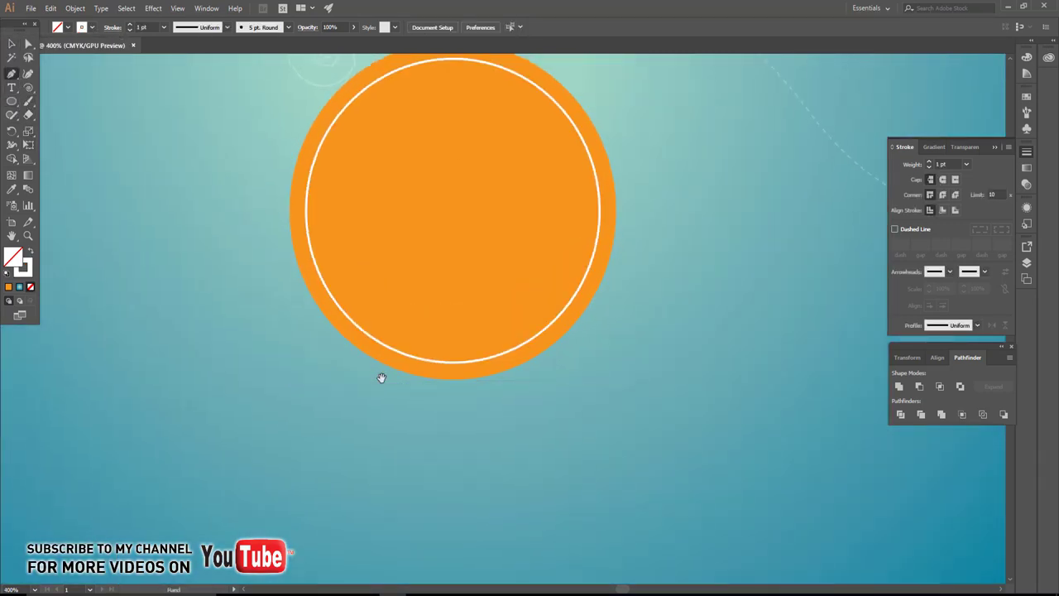
pyautogui.click(309, 384)
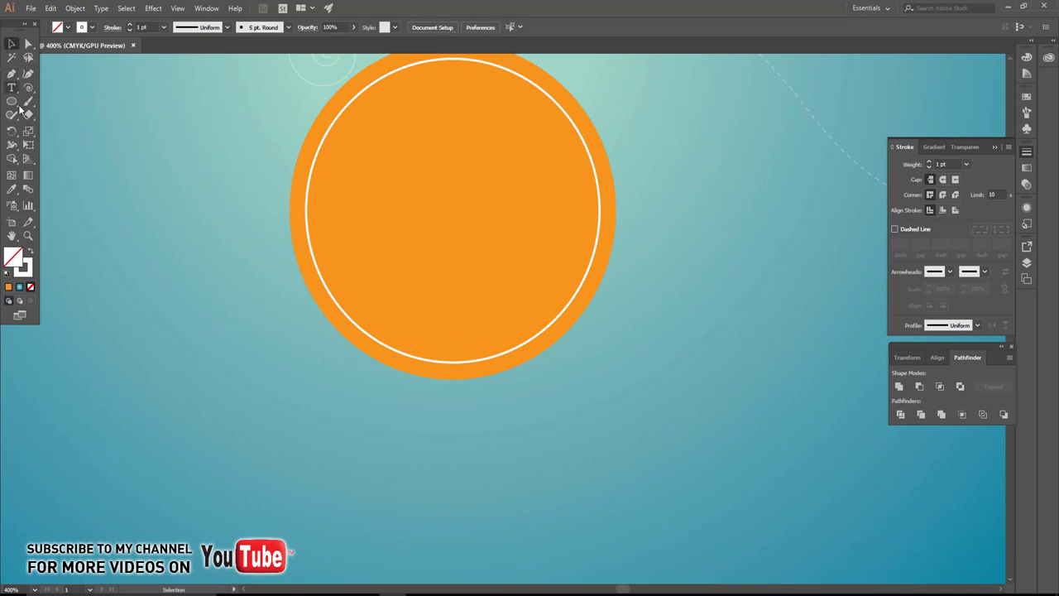
pyautogui.moveTo(14, 107); pyautogui.dragTo(25, 101)
pyautogui.moveTo(349, 363); pyautogui.dragTo(618, 412)
pyautogui.click(66, 27)
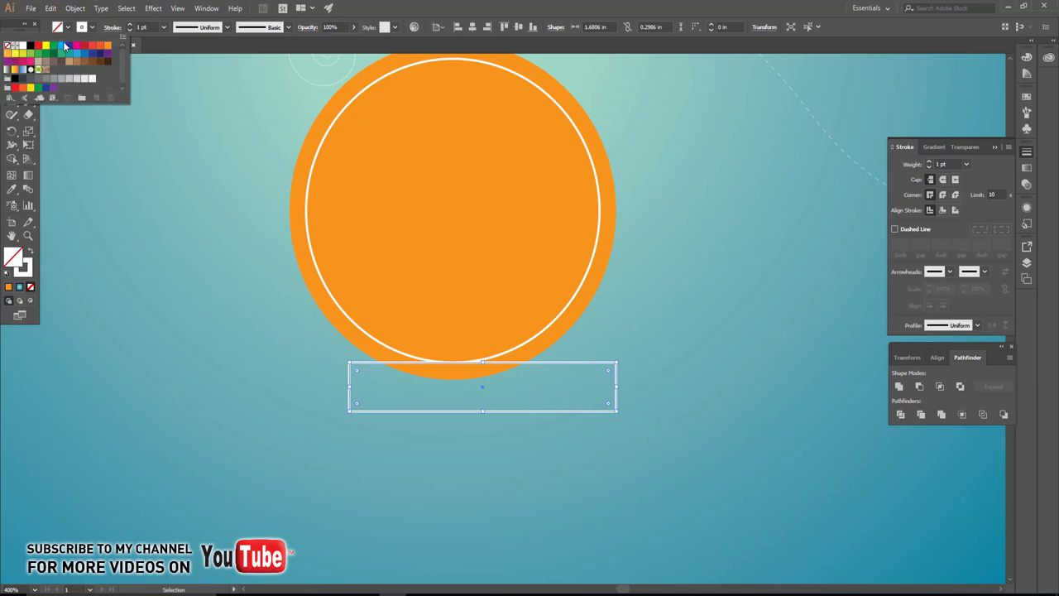
pyautogui.click(69, 47)
pyautogui.click(91, 27)
pyautogui.click(8, 47)
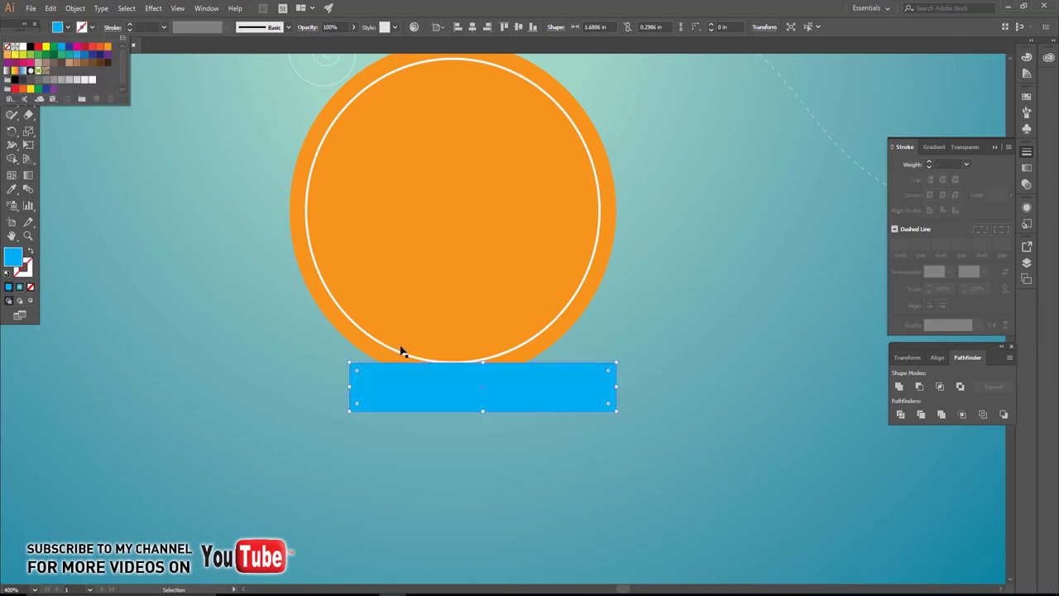
# - Shear the rectangle 23° and move it across the circle's bottom edge
pyautogui.rightClick(456, 386)
pyautogui.moveTo(497, 315)
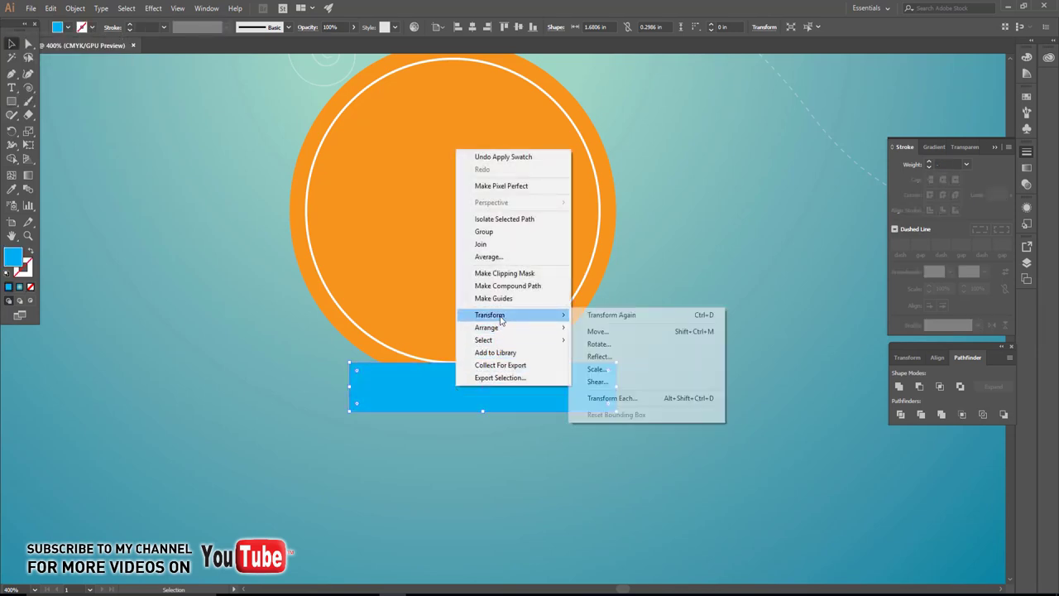
pyautogui.click(604, 377)
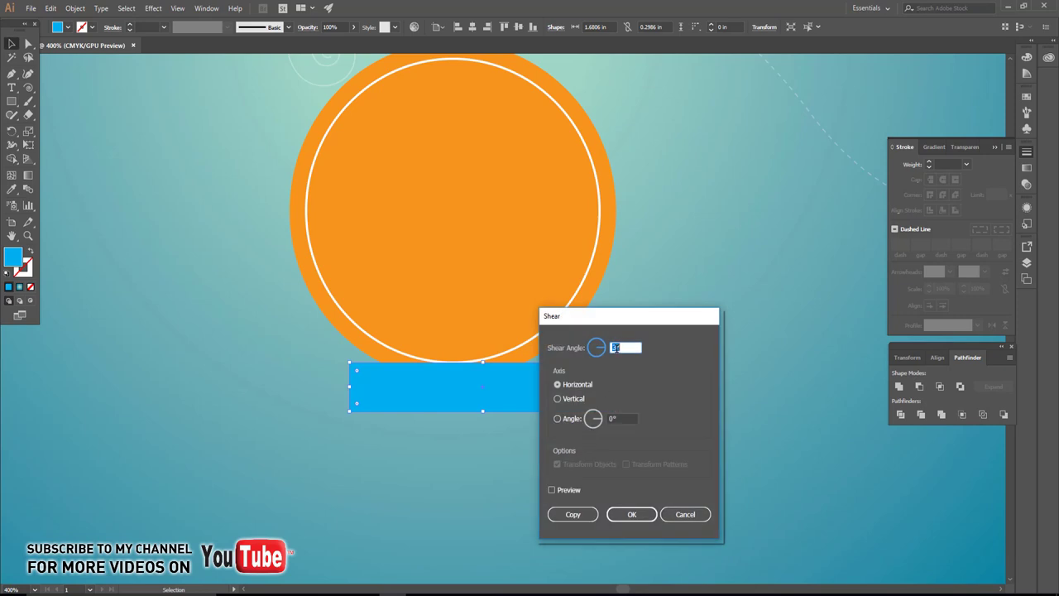
pyautogui.moveTo(612, 316); pyautogui.dragTo(708, 155)
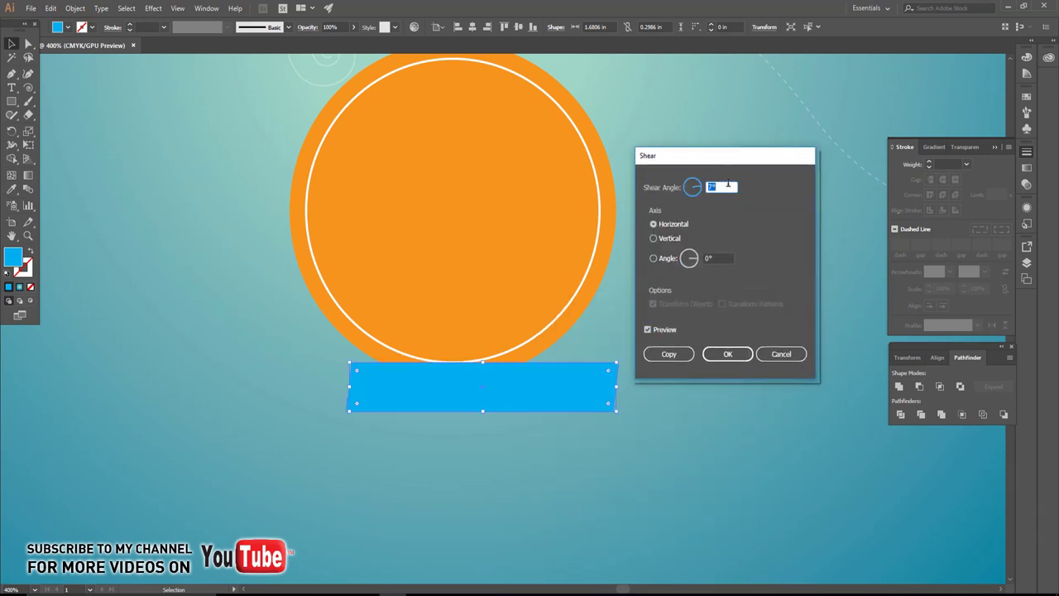
pyautogui.click(726, 353)
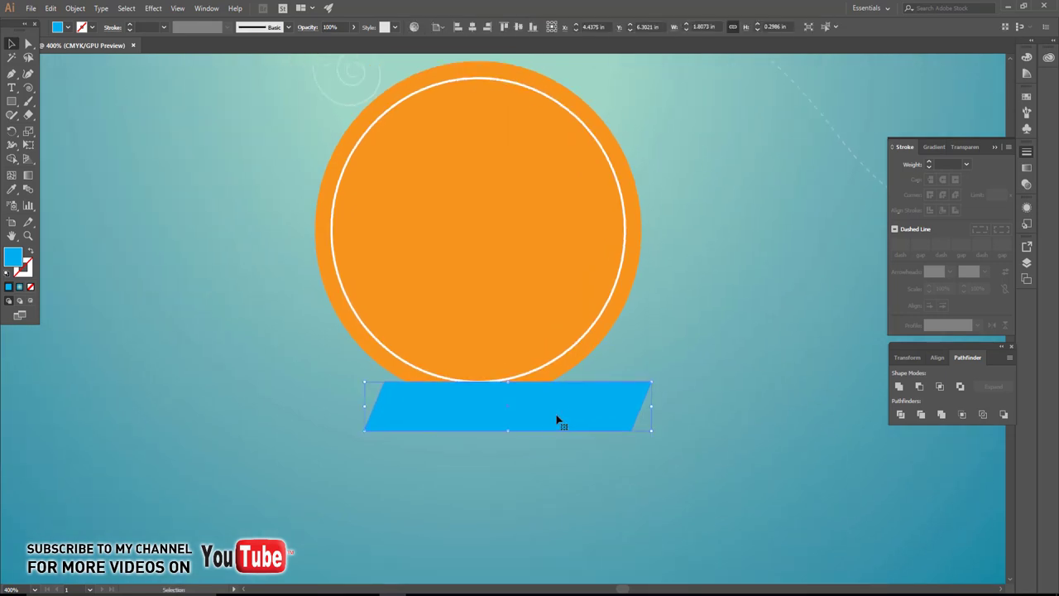
pyautogui.moveTo(557, 421); pyautogui.dragTo(518, 360)
pyautogui.click(612, 422)
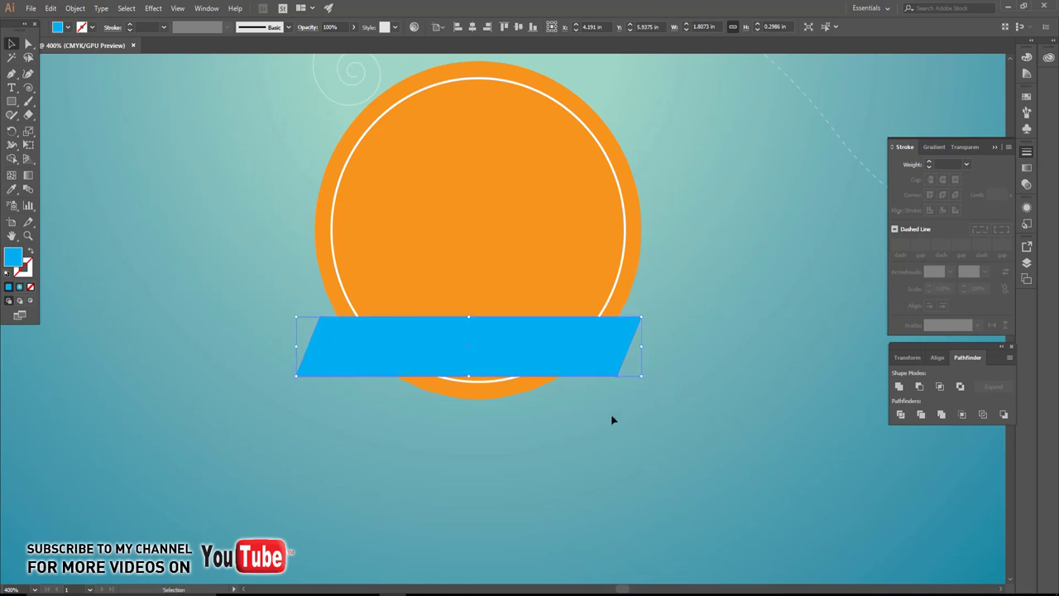
pyautogui.scroll(-2, 613, 421)
# - Duplicate the CENTER text below the banner and retype it as 'SPECIAL OFFER'
pyautogui.click(573, 176)
pyautogui.moveTo(573, 175); pyautogui.dragTo(546, 418)
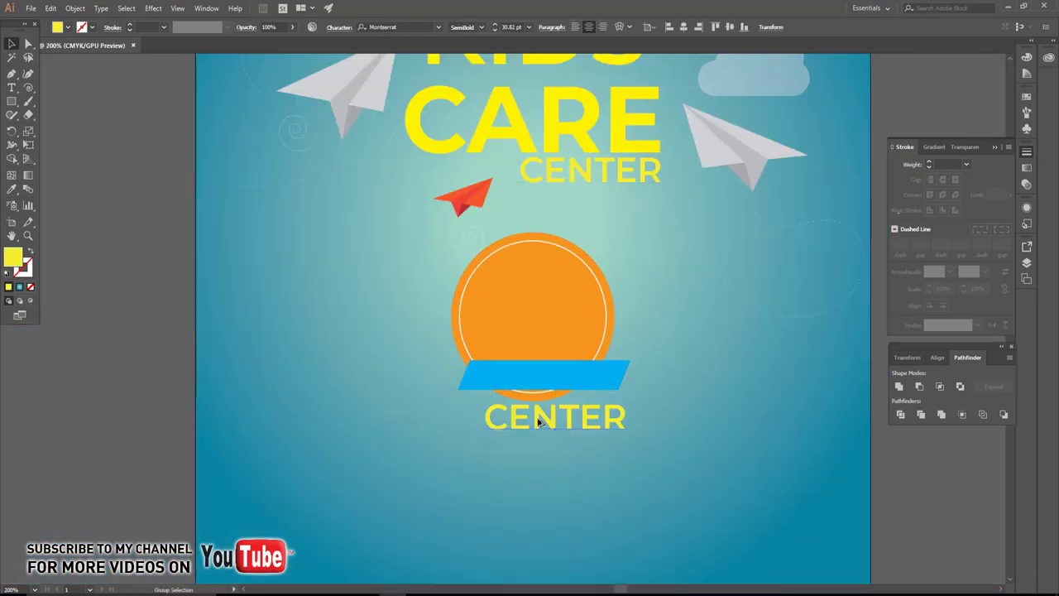
pyautogui.scroll(2, 546, 418)
pyautogui.doubleClick(547, 383)
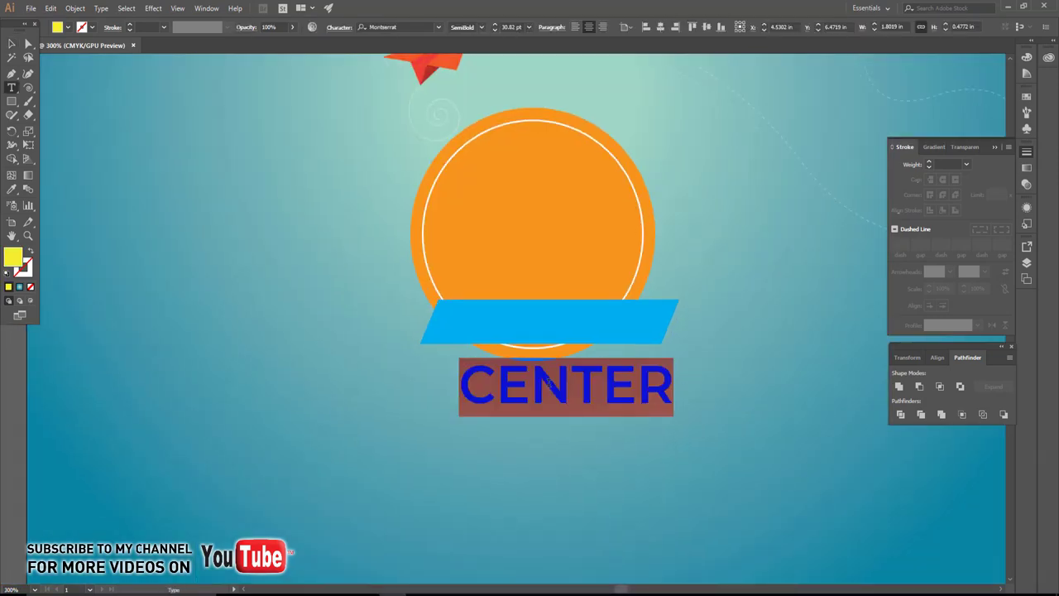
pyautogui.write('SPECIAL')
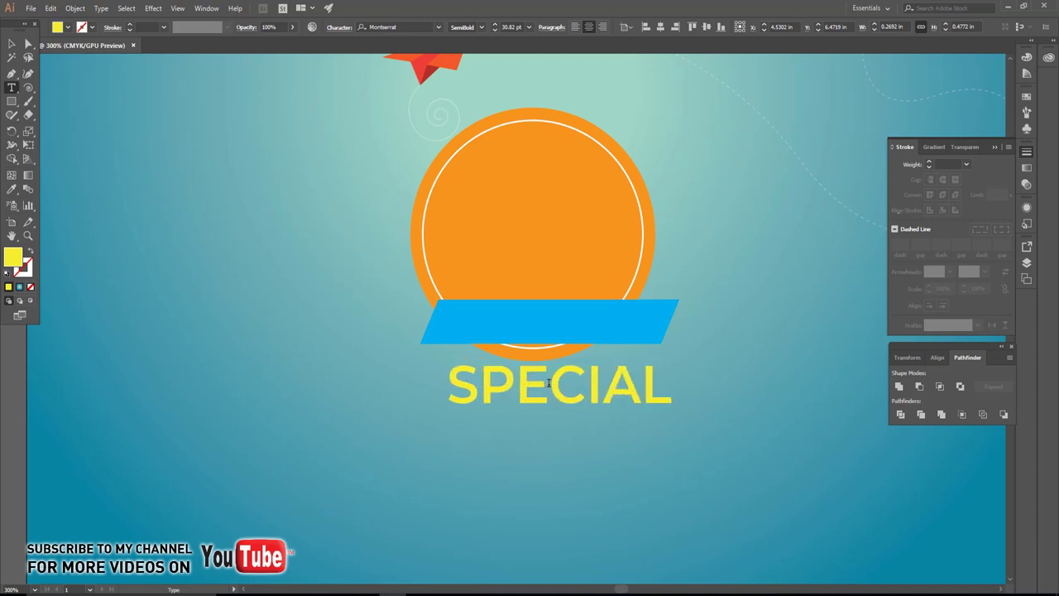
pyautogui.write(' OFFER')
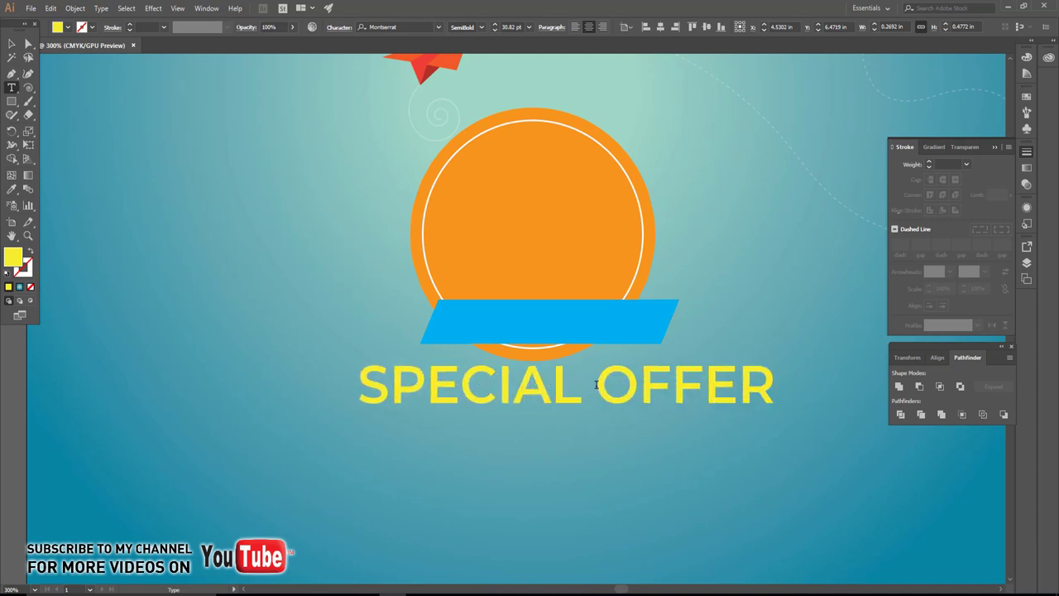
pyautogui.press('Return')
pyautogui.hotkey('ctrl', 'a')
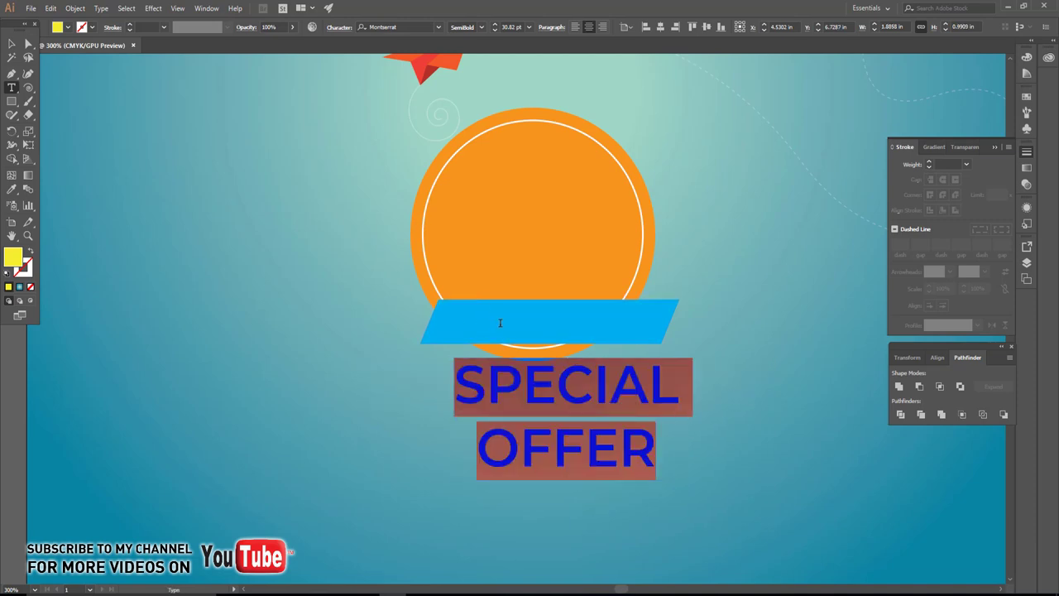
pyautogui.click(659, 398)
pyautogui.press('Escape')
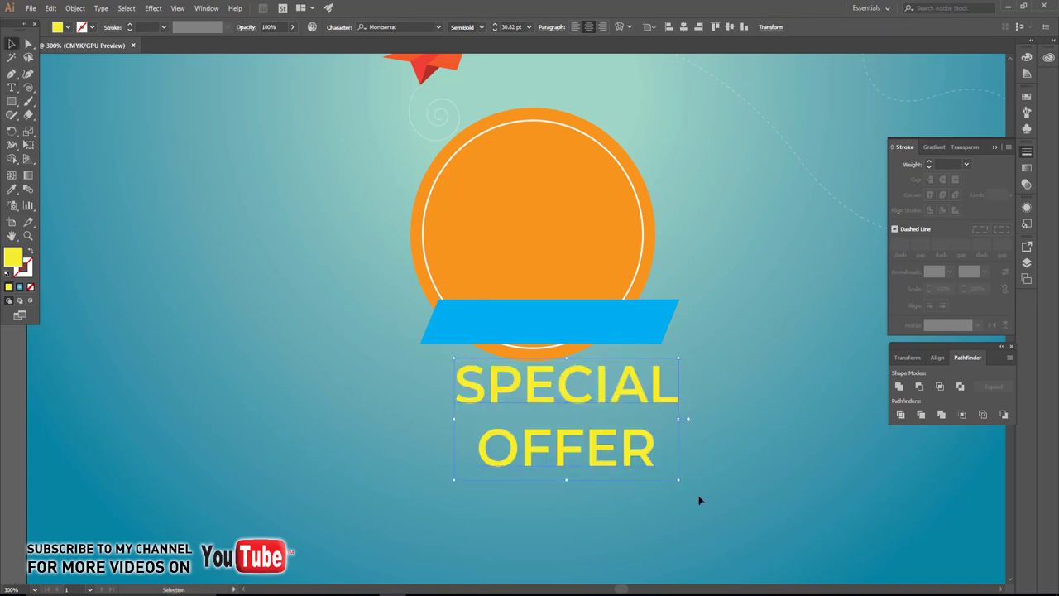
# - Shrink the SPECIAL OFFER text onto the banner, keep it on one line, and color it white
pyautogui.moveTo(678, 482)
pyautogui.mouseDown()
pyautogui.moveTo(610, 469)
pyautogui.moveTo(563, 348)
pyautogui.mouseUp()
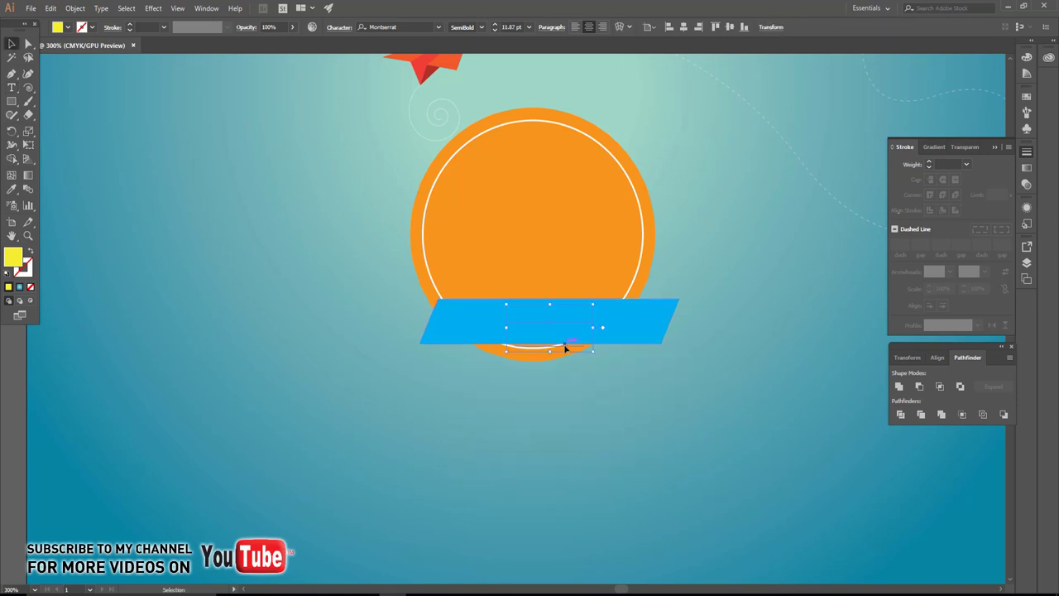
pyautogui.scroll(1, 564, 346)
pyautogui.click(603, 305)
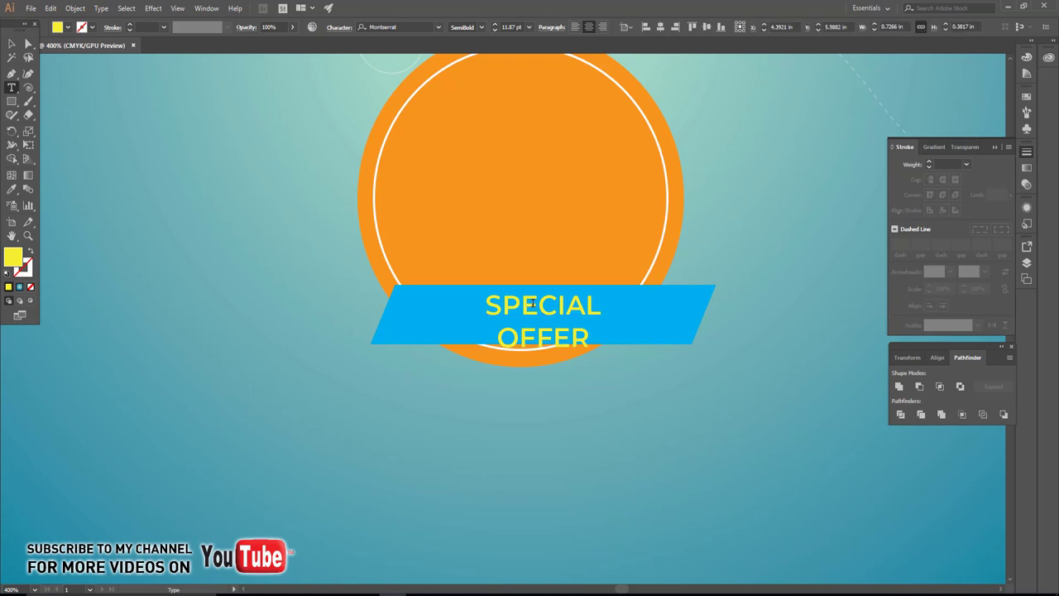
pyautogui.press('Delete')
pyautogui.click(57, 26)
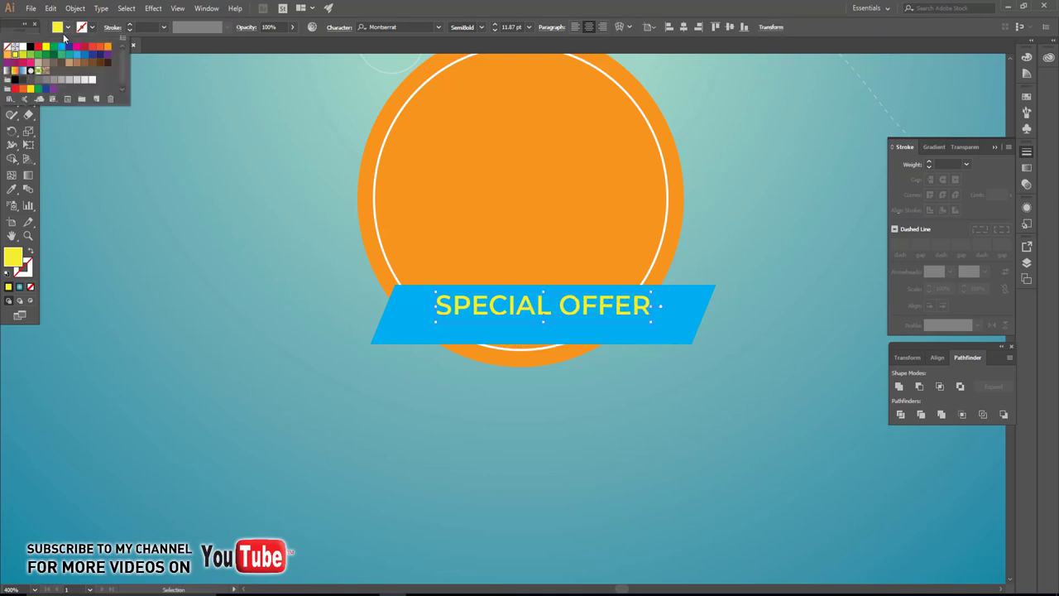
pyautogui.click(25, 52)
pyautogui.press('Escape')
pyautogui.press('Escape')
# - Enlarge the SPECIAL OFFER text and center it on the cyan banner
pyautogui.scroll(2, 497, 288)
pyautogui.moveTo(532, 322); pyautogui.dragTo(532, 349)
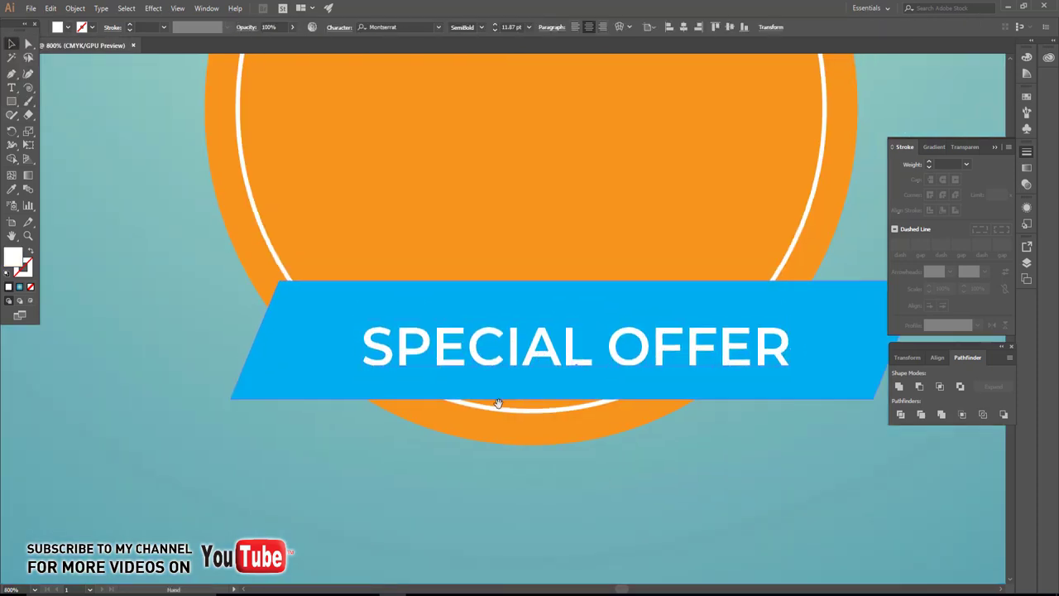
pyautogui.hscroll(3, 497, 403)
pyautogui.moveTo(657, 389); pyautogui.dragTo(709, 404)
pyautogui.click(742, 342)
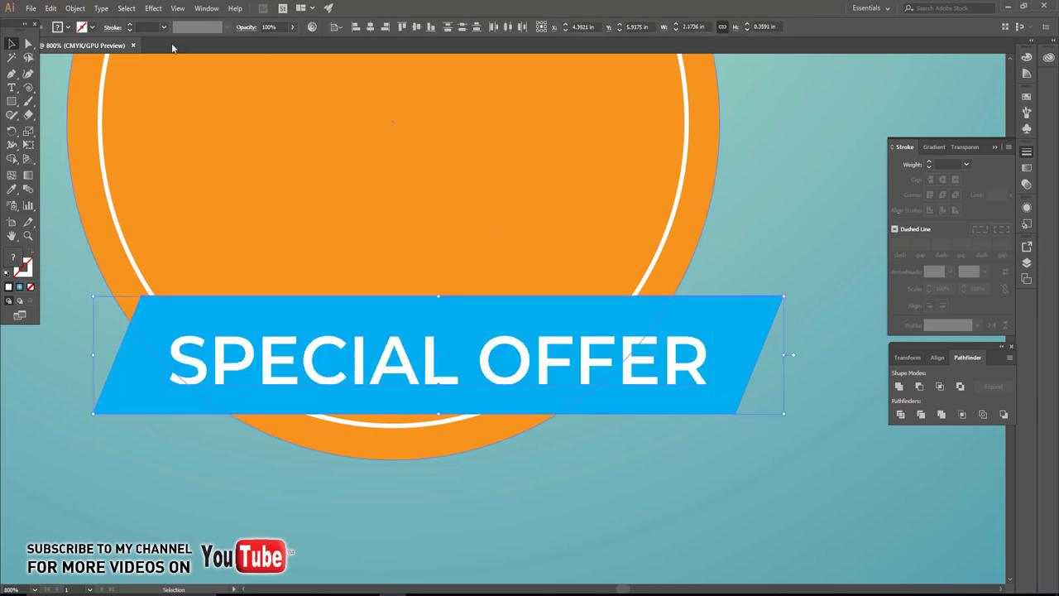
pyautogui.click(337, 33)
pyautogui.click(358, 44)
pyautogui.click(416, 27)
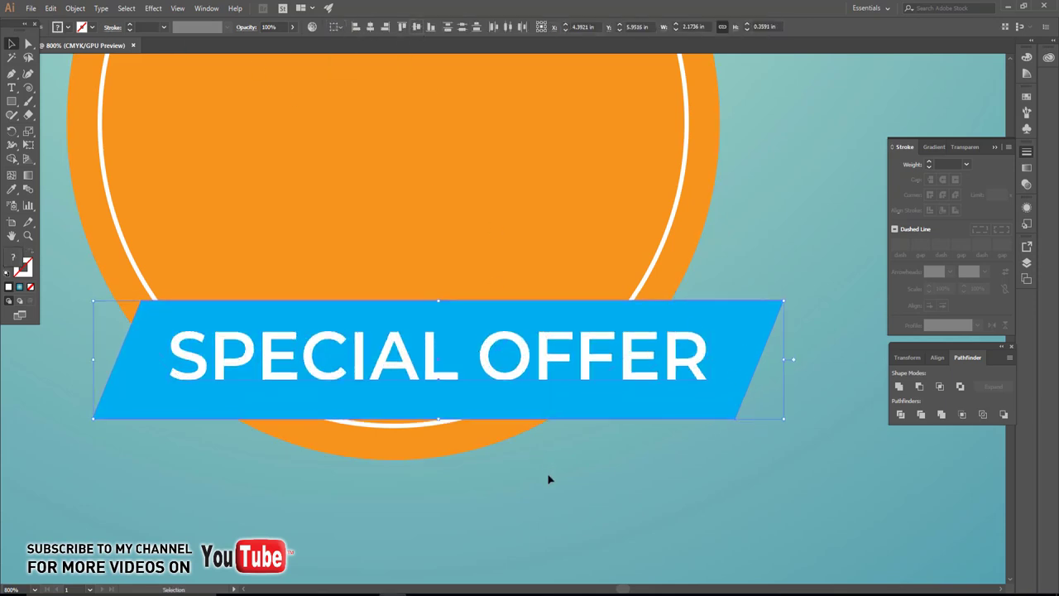
pyautogui.hotkey('ctrl', '-')
pyautogui.hotkey('ctrl', '-')
pyautogui.moveTo(602, 387); pyautogui.dragTo(569, 387)
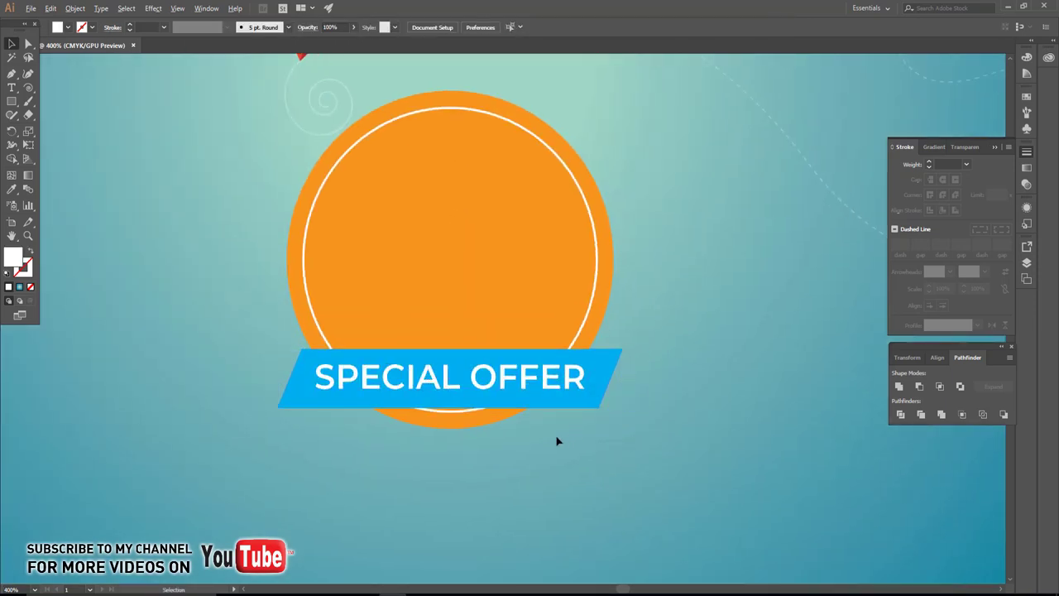
# - Rotate the ribbon and text about 11° counter-clockwise so it tilts upward
pyautogui.scroll(1, 624, 436)
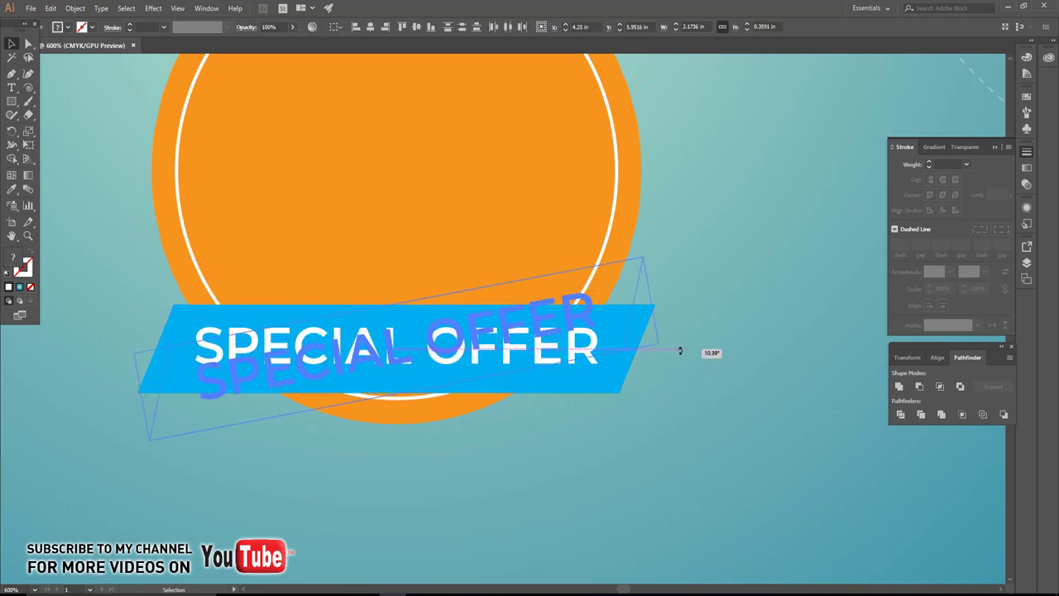
pyautogui.moveTo(658, 398); pyautogui.dragTo(620, 378)
pyautogui.click(620, 378)
pyautogui.scroll(-2, 617, 389)
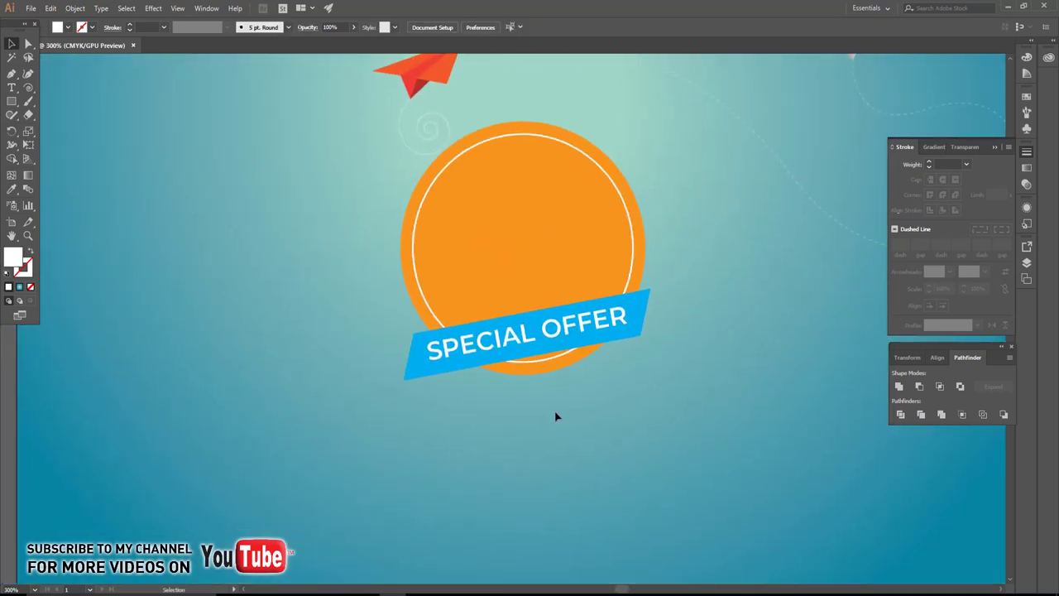
pyautogui.scroll(1, 530, 409)
pyautogui.scroll(2, 572, 473)
pyautogui.scroll(-2, 485, 390)
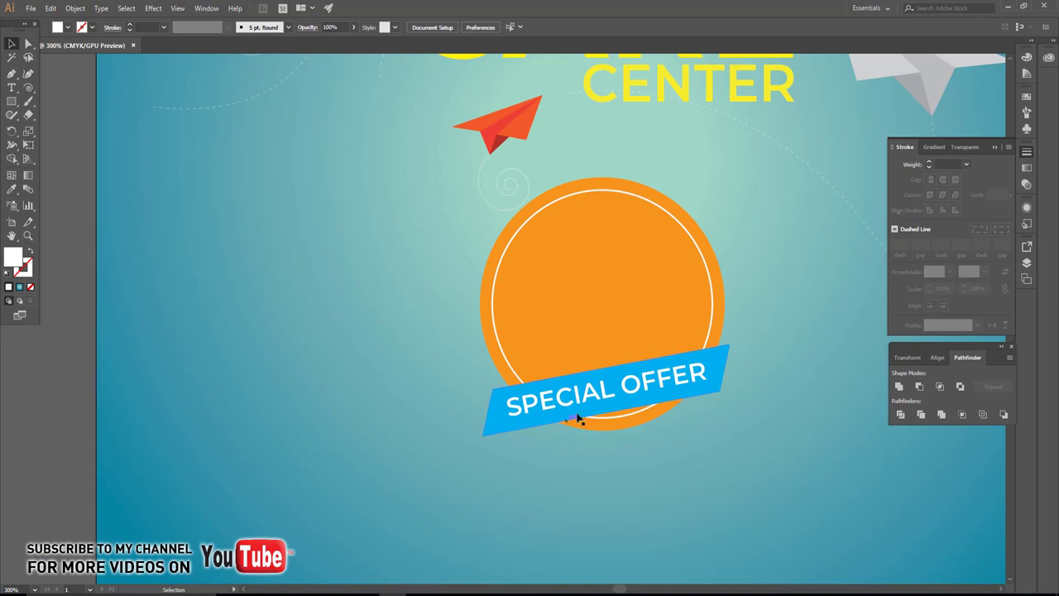
# - Place a smaller copy of the orange circle badge to its left
pyautogui.moveTo(536, 356)
pyautogui.mouseDown()
pyautogui.moveTo(336, 346)
pyautogui.moveTo(321, 386)
pyautogui.mouseUp()
pyautogui.moveTo(510, 490); pyautogui.dragTo(486, 466)
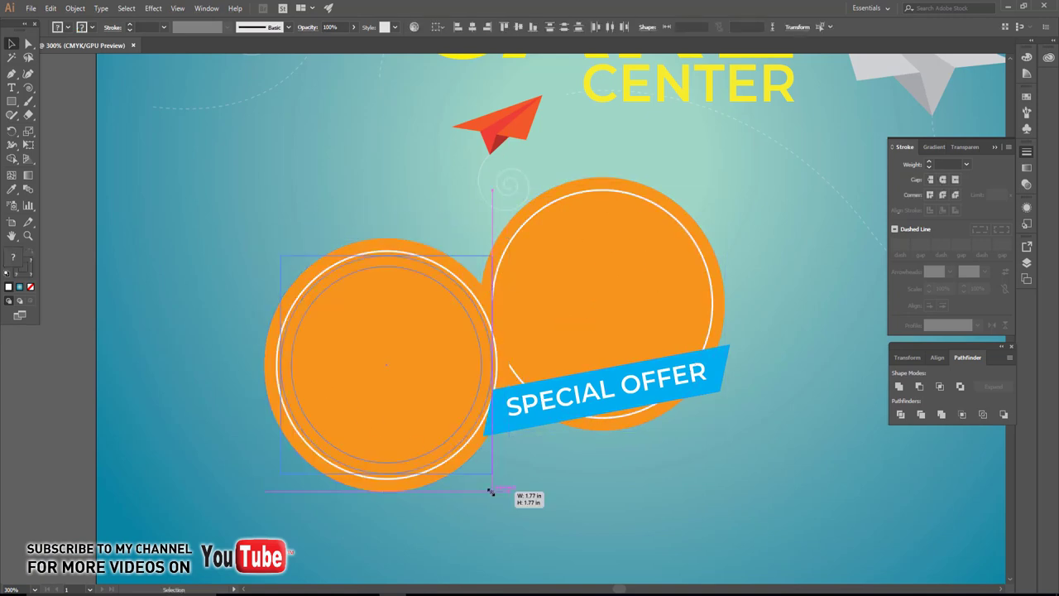
pyautogui.moveTo(388, 423); pyautogui.dragTo(429, 414)
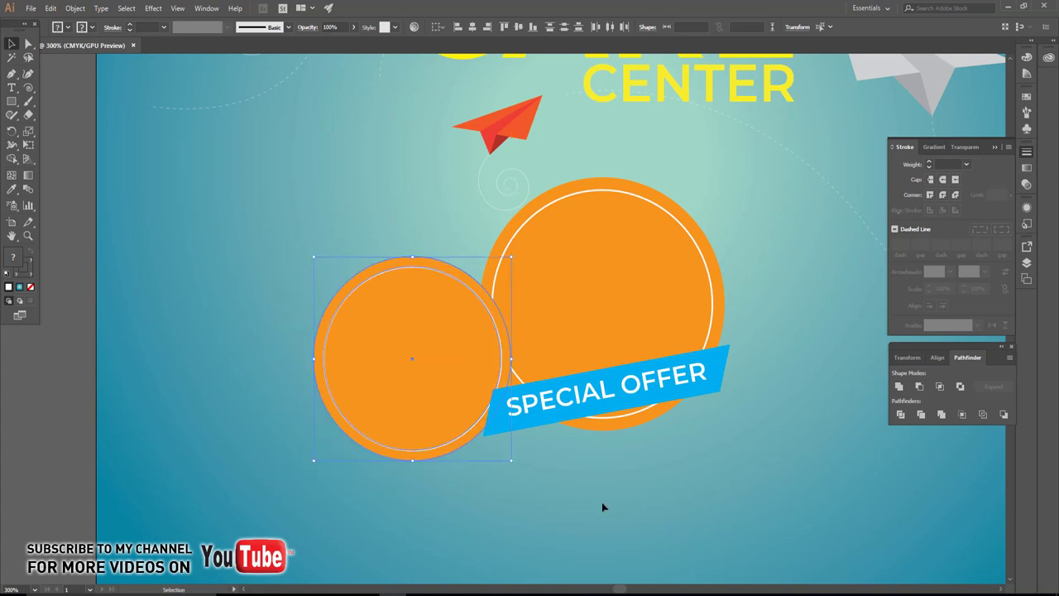
pyautogui.hscroll(3, 579, 496)
# - Fill the small circle red and copy it to the orange badge's right
pyautogui.click(485, 303)
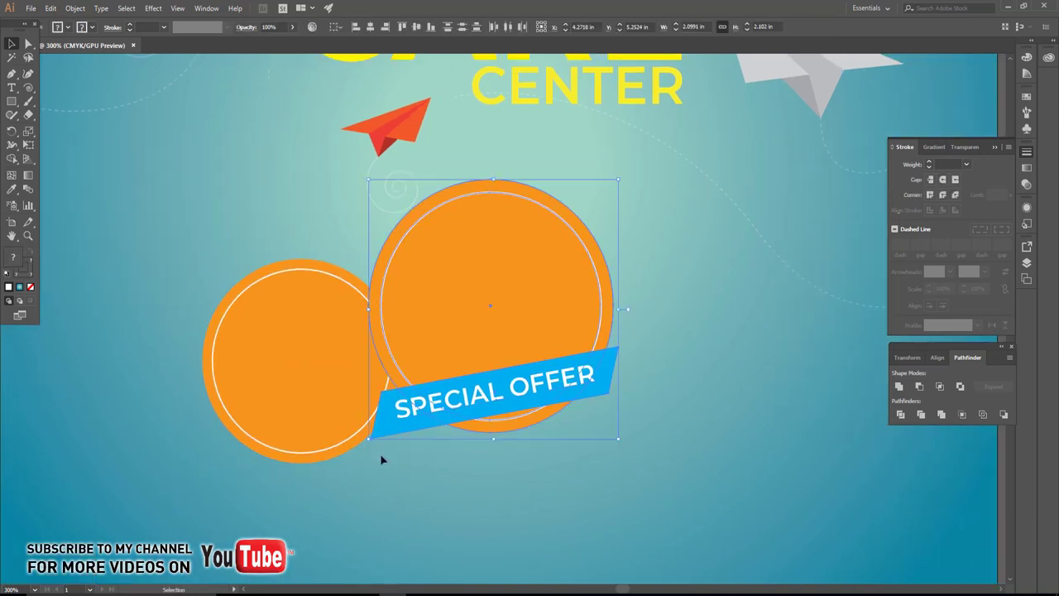
pyautogui.click(339, 453)
pyautogui.click(67, 27)
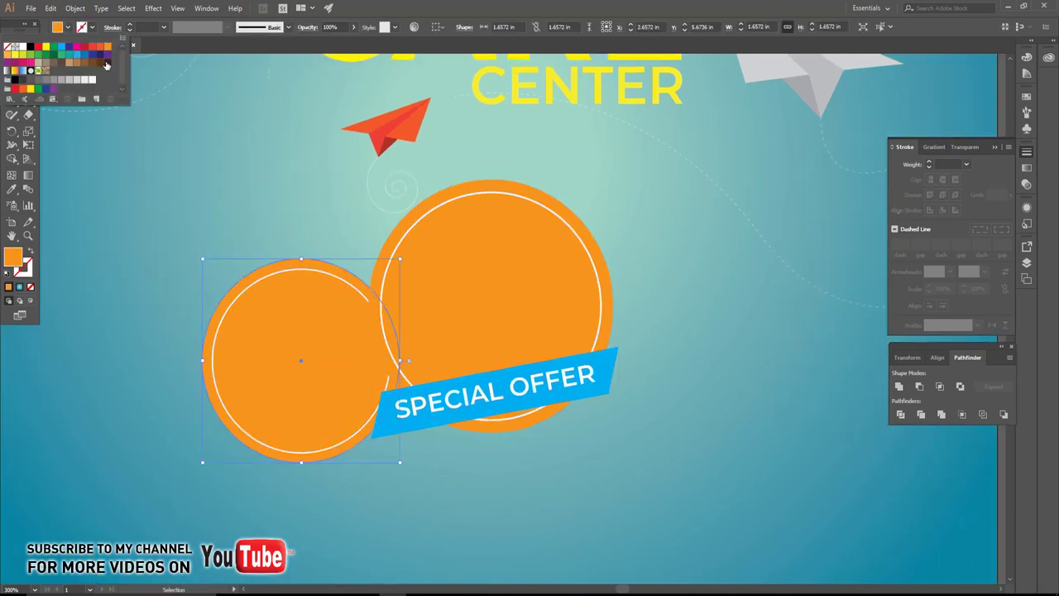
pyautogui.click(95, 52)
pyautogui.hscroll(3, 227, 357)
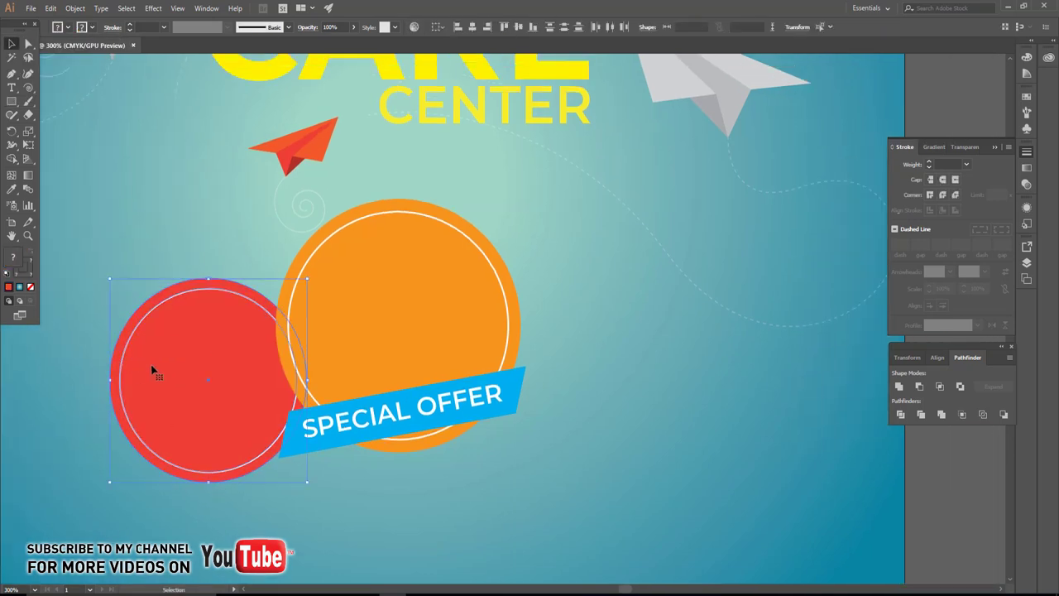
pyautogui.moveTo(157, 365); pyautogui.dragTo(547, 310)
pyautogui.click(510, 466)
pyautogui.scroll(1, 426, 447)
# - Copy the SPECIAL OFFER ribbon onto the left red circle
pyautogui.press('a')
pyautogui.click(246, 439)
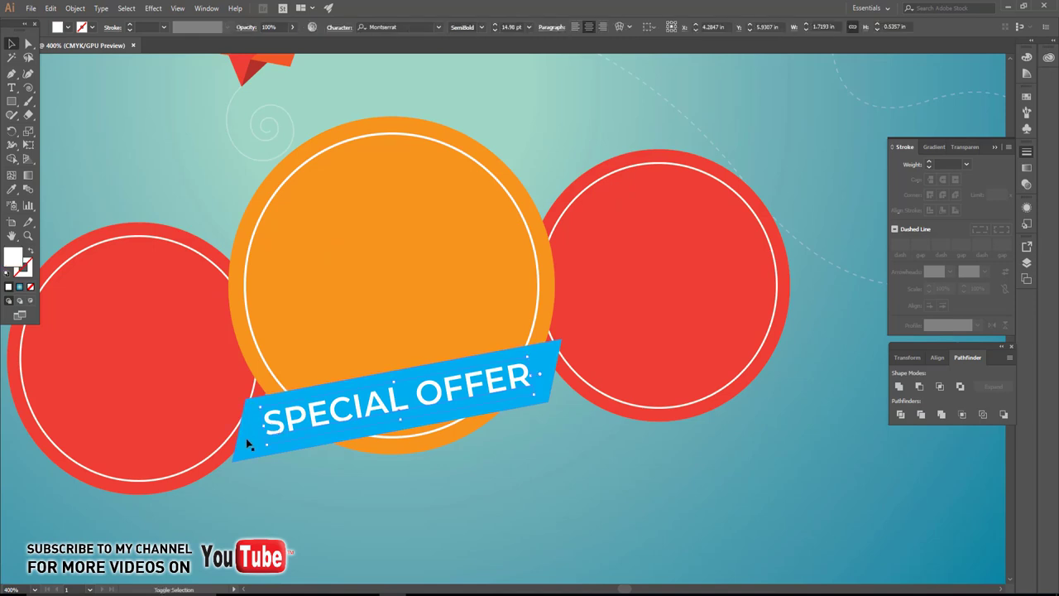
pyautogui.moveTo(325, 510); pyautogui.dragTo(449, 454)
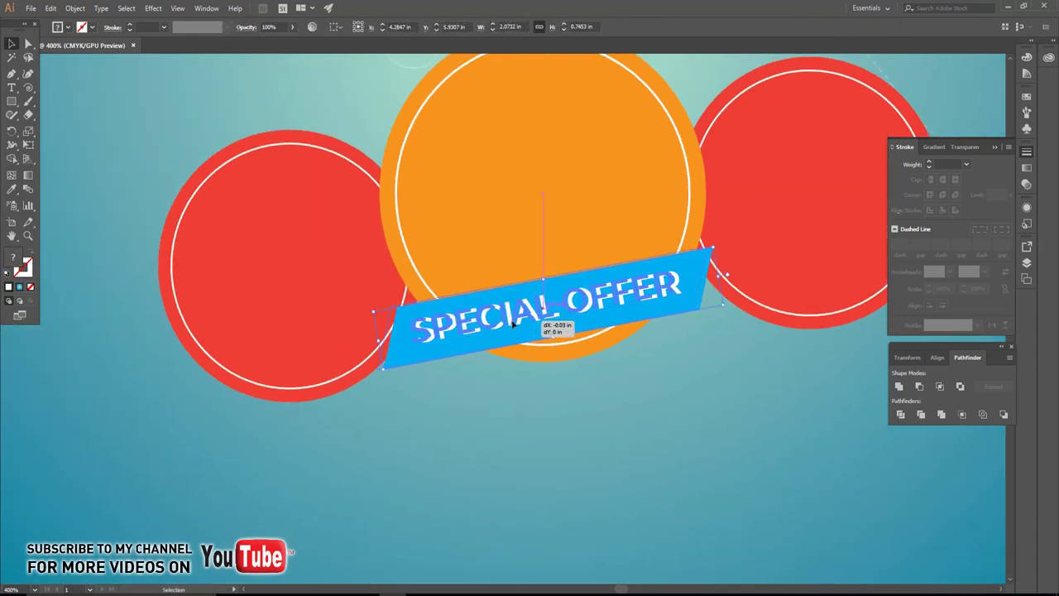
pyautogui.moveTo(529, 327)
pyautogui.mouseDown()
pyautogui.moveTo(221, 386)
pyautogui.moveTo(282, 379)
pyautogui.mouseUp()
pyautogui.click(309, 461)
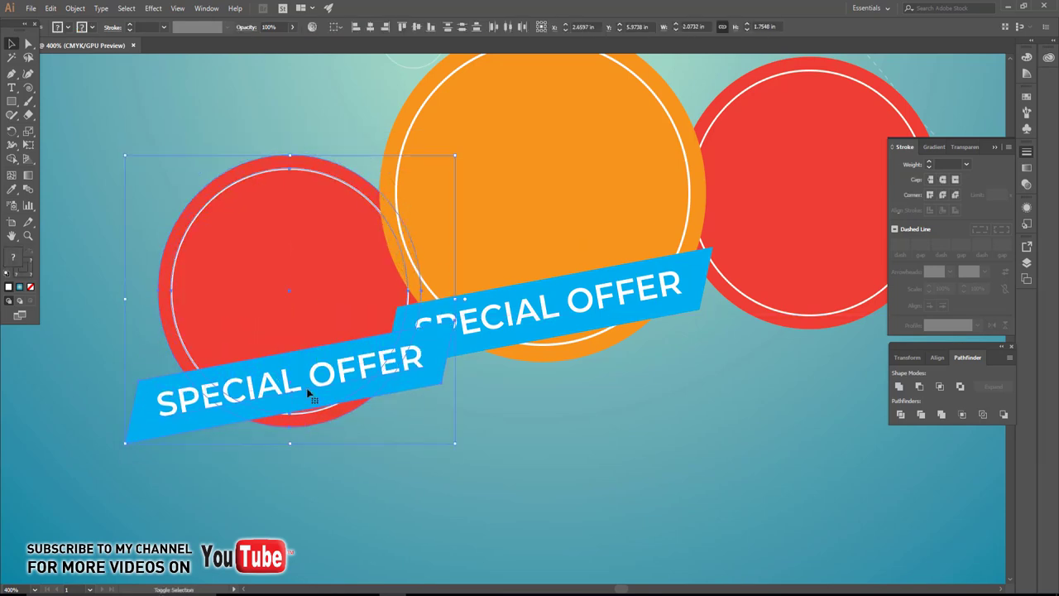
pyautogui.moveTo(523, 406); pyautogui.dragTo(367, 429)
# - Copy the SPECIAL OFFER ribbon onto the right red circle
pyautogui.click(370, 354)
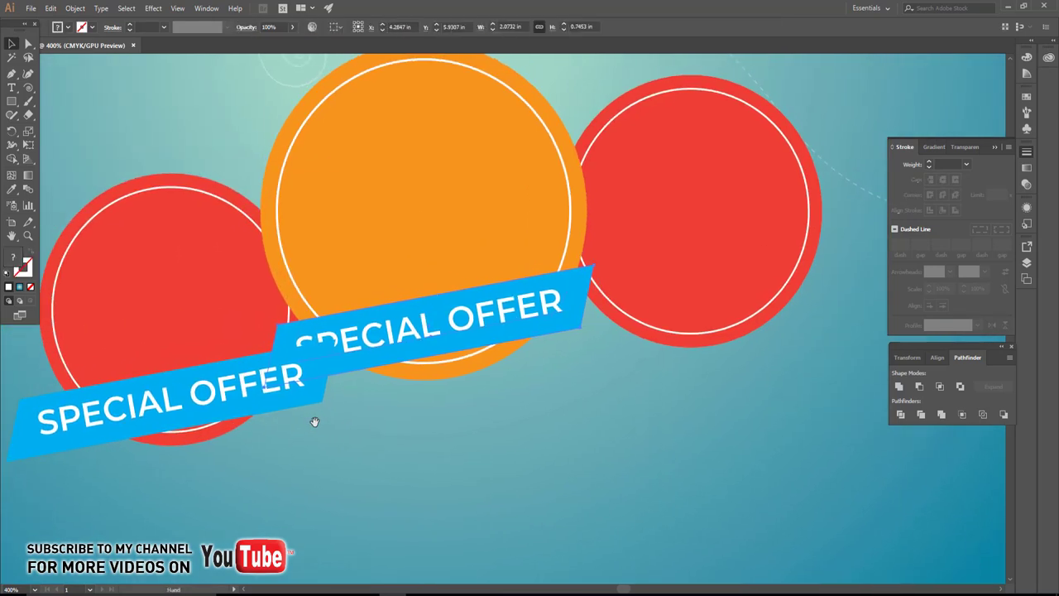
pyautogui.moveTo(438, 336)
pyautogui.mouseDown()
pyautogui.moveTo(717, 282)
pyautogui.moveTo(712, 299)
pyautogui.moveTo(726, 300)
pyautogui.mouseUp()
pyautogui.moveTo(717, 254); pyautogui.dragTo(719, 254)
pyautogui.scroll(-2, 638, 421)
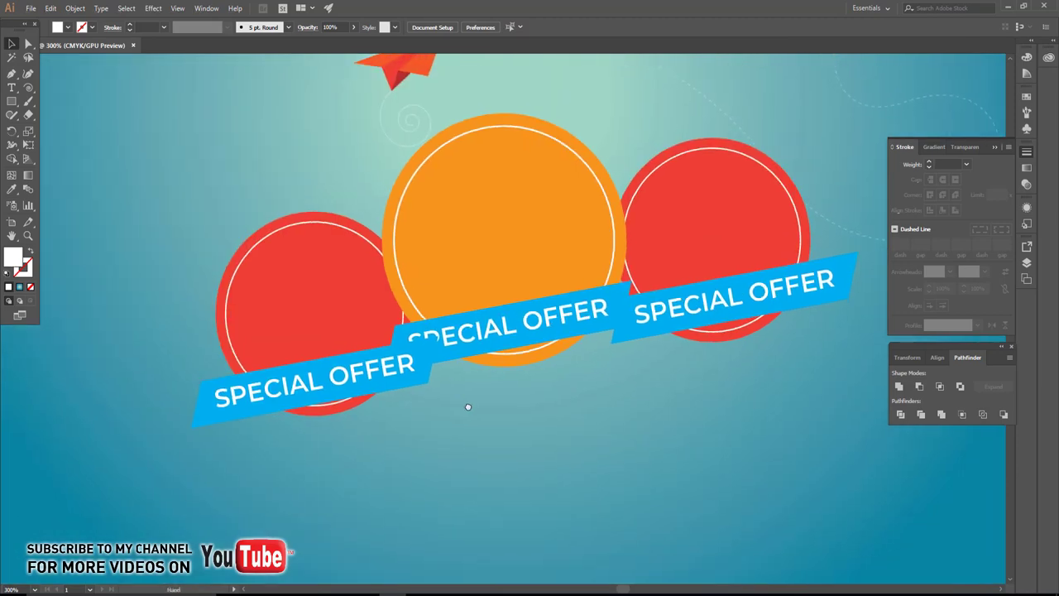
# - Stack the left ribbon's text as SPECIAL over OFFER, shrinking it onto the ribbon
pyautogui.scroll(2, 364, 411)
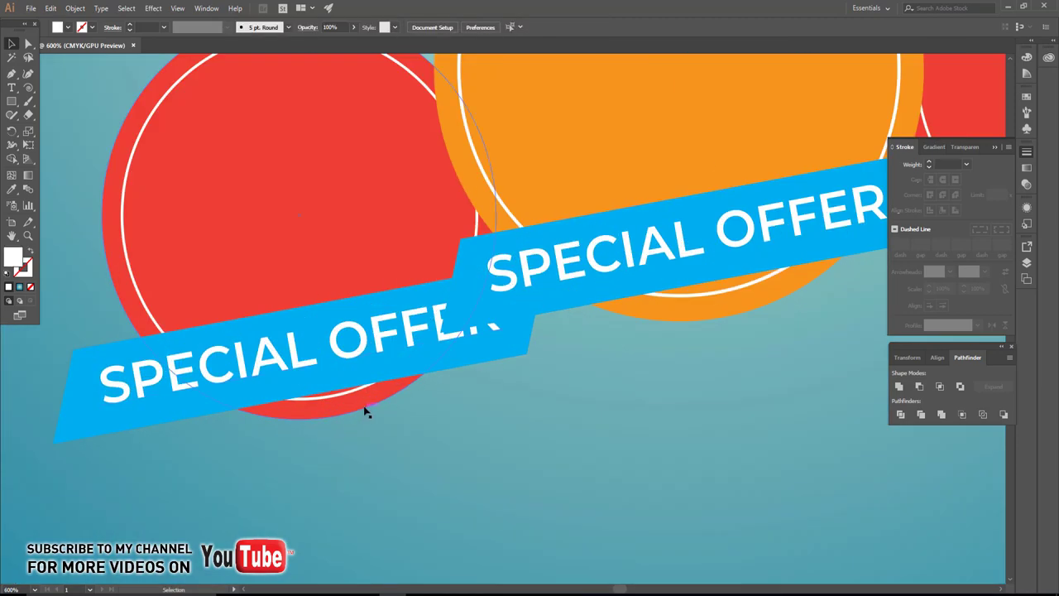
pyautogui.click(327, 361)
pyautogui.click(321, 348)
pyautogui.press('Return')
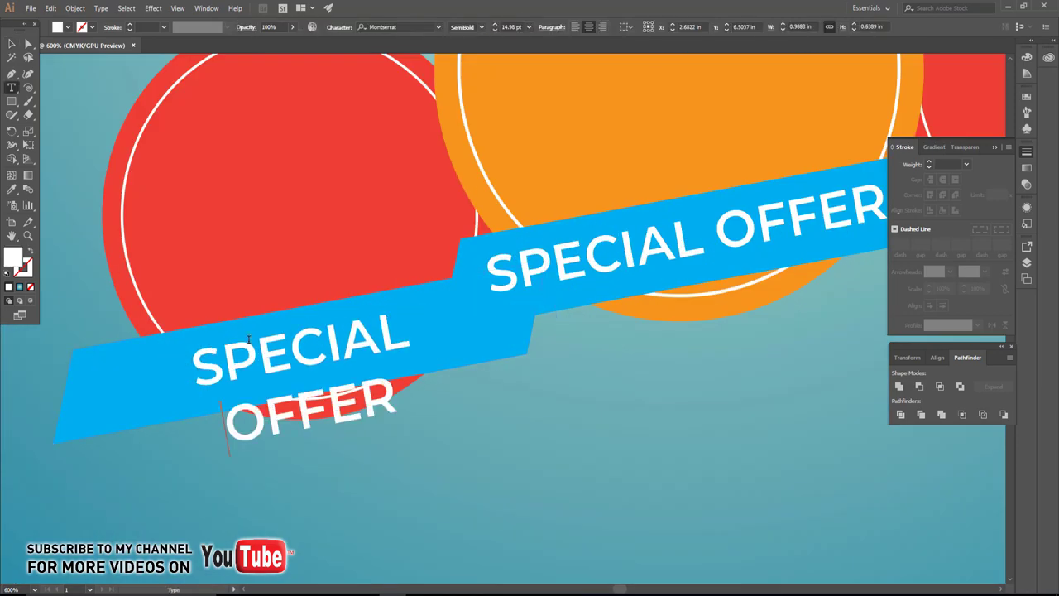
pyautogui.click(13, 47)
pyautogui.moveTo(426, 437); pyautogui.dragTo(373, 407)
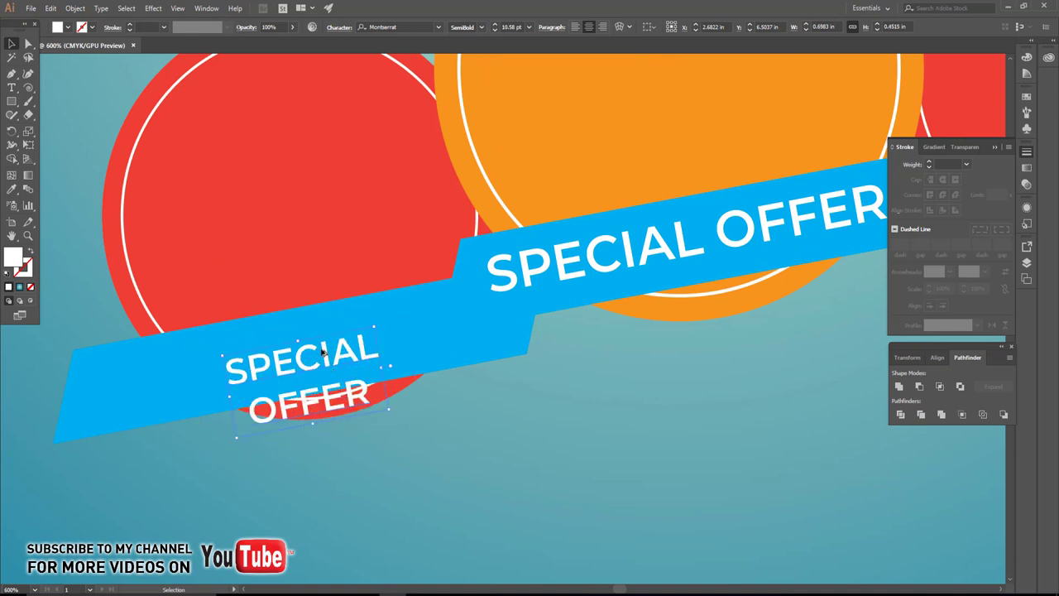
pyautogui.moveTo(315, 368); pyautogui.dragTo(315, 346)
# - Delete the duplicate overlapping text inside the left ribbon group
pyautogui.click(329, 404)
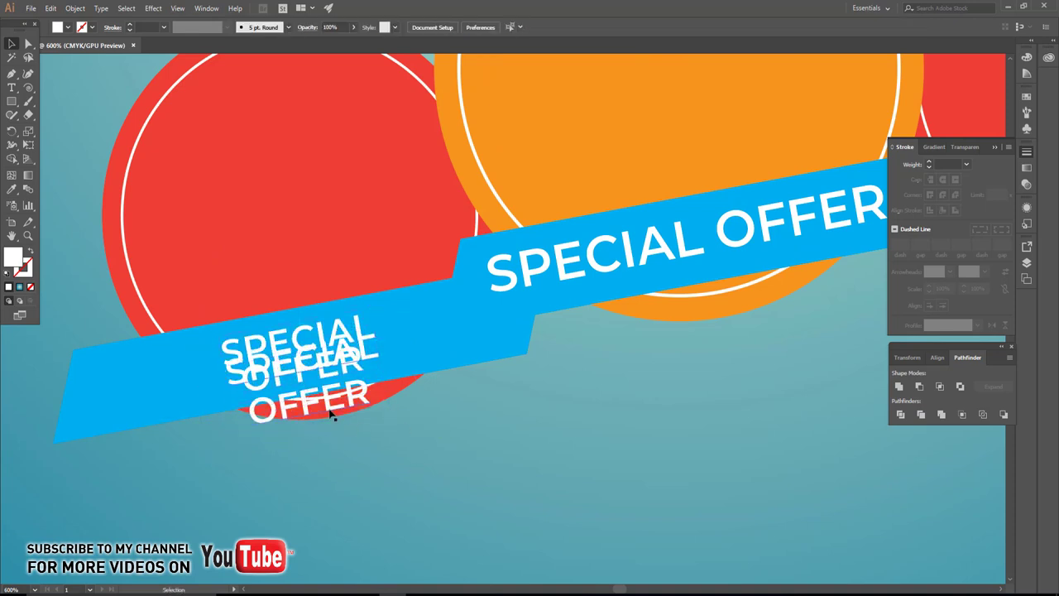
pyautogui.doubleClick(329, 405)
pyautogui.click(328, 404)
pyautogui.press('Delete')
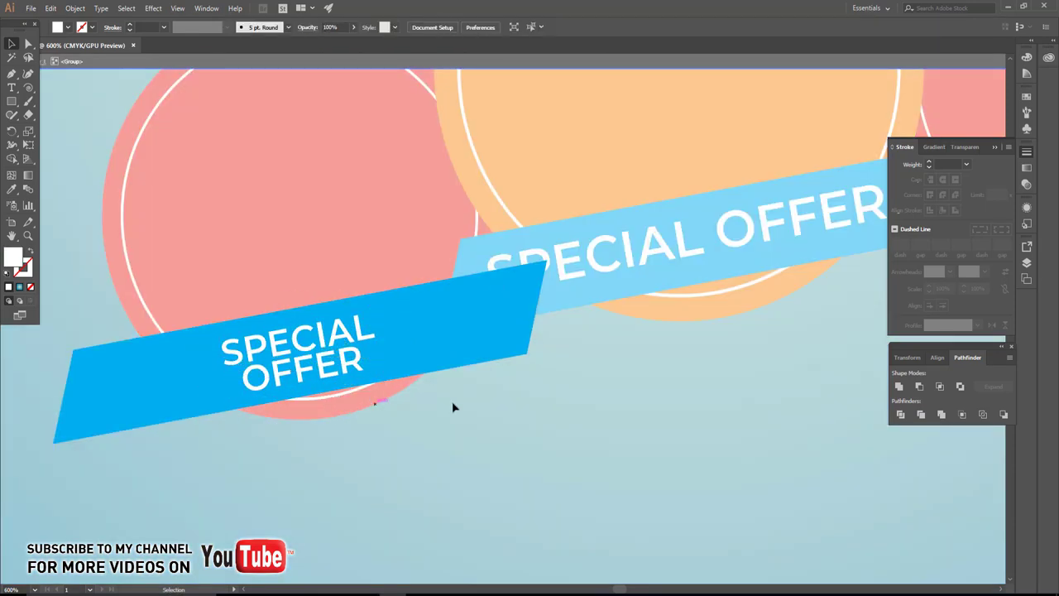
pyautogui.doubleClick(468, 449)
pyautogui.hotkey('ctrl', '0')
# - Shorten the left ribbon by pulling its right end leftward
pyautogui.click(457, 378)
pyautogui.scroll(5, 588, 334)
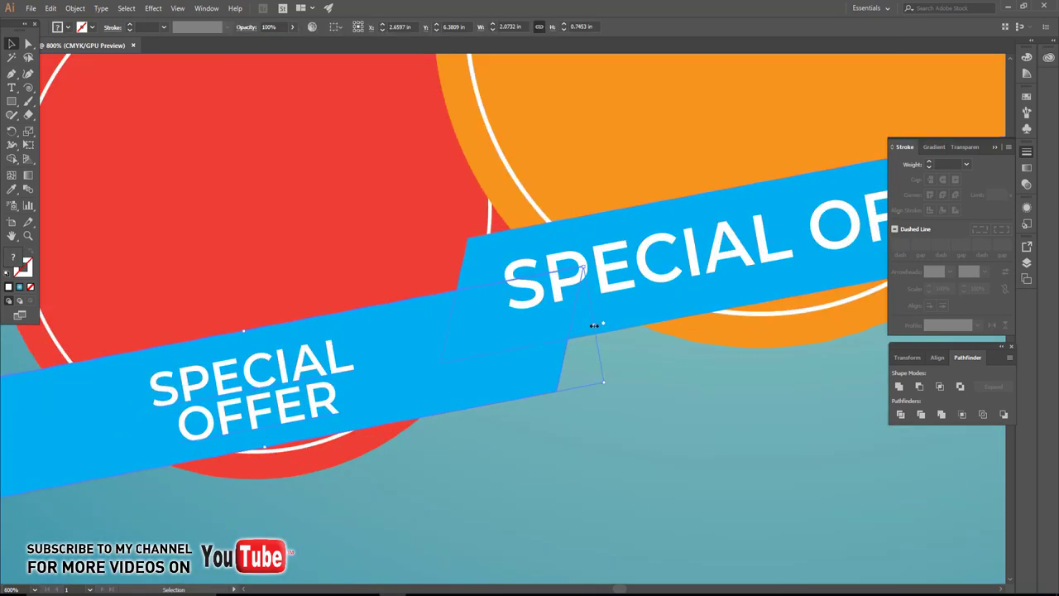
pyautogui.doubleClick(435, 389)
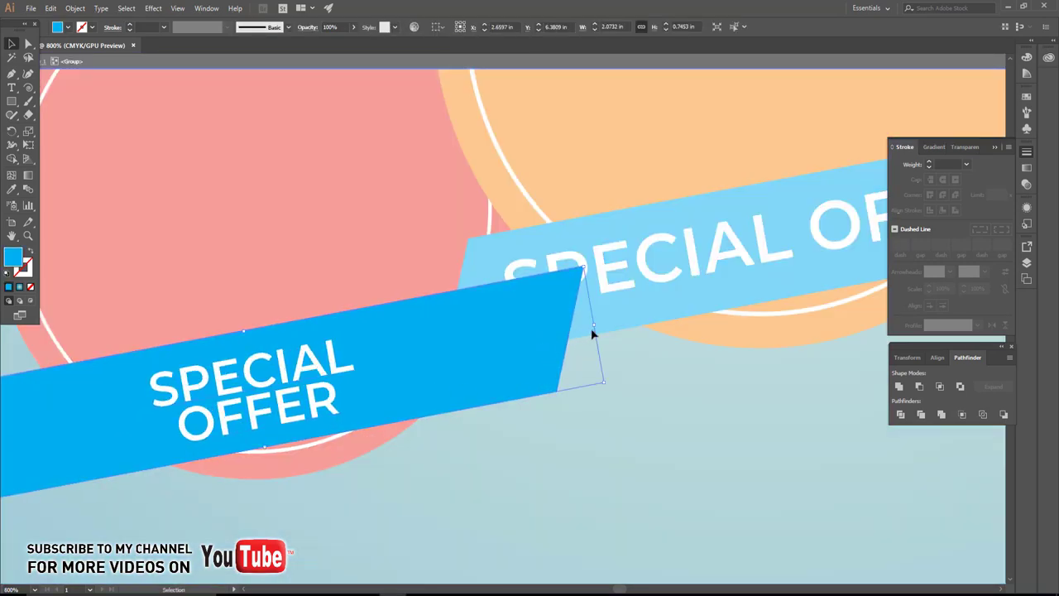
pyautogui.moveTo(568, 336); pyautogui.dragTo(502, 348)
pyautogui.scroll(-1, 596, 450)
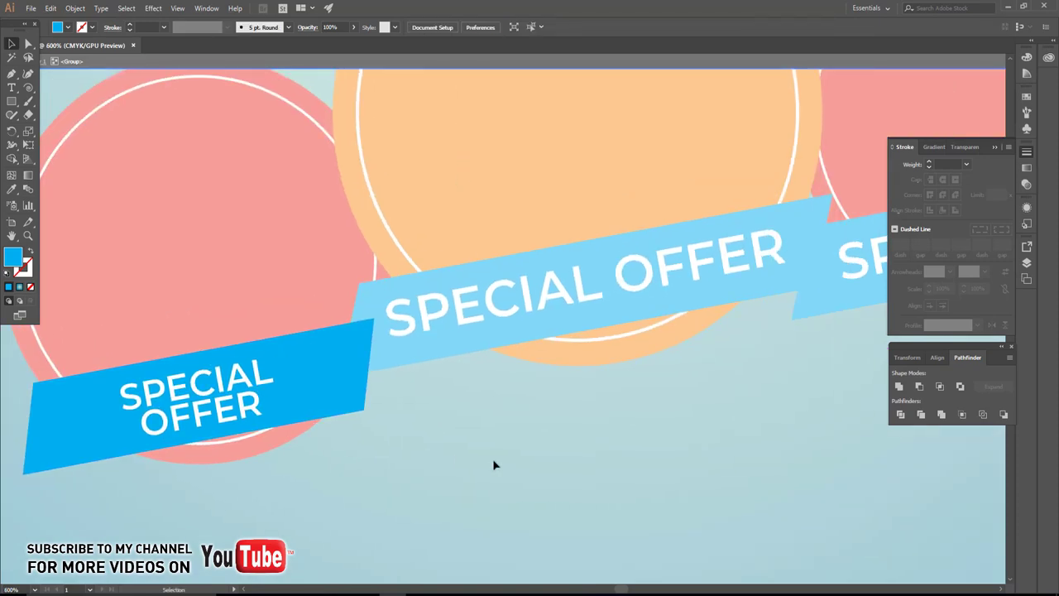
pyautogui.scroll(-1, 494, 463)
pyautogui.scroll(-1, 527, 452)
pyautogui.press('Escape')
pyautogui.moveTo(577, 454); pyautogui.dragTo(626, 408)
pyautogui.click(393, 367)
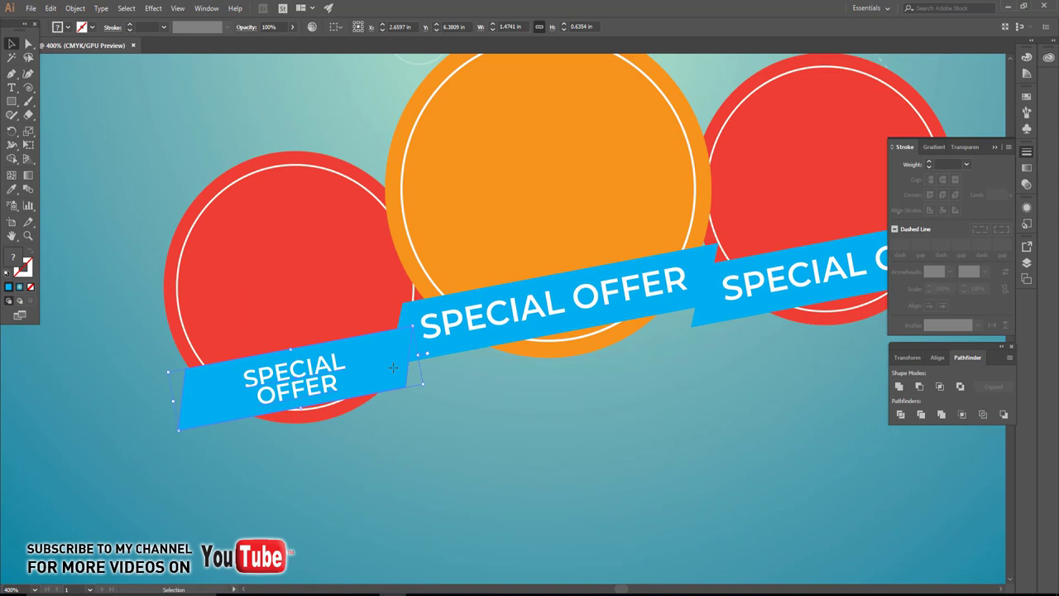
# - Ungroup the small left banner and give it a dark blue fill
pyautogui.rightClick(359, 397)
pyautogui.click(409, 486)
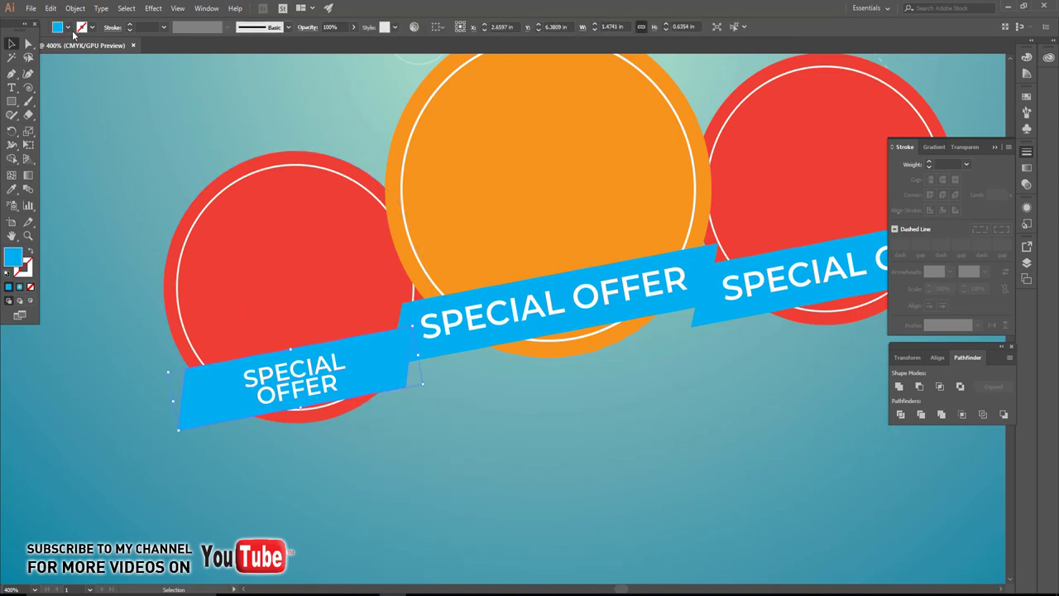
pyautogui.click(67, 31)
pyautogui.click(145, 305)
pyautogui.click(68, 30)
pyautogui.click(77, 56)
pyautogui.click(406, 426)
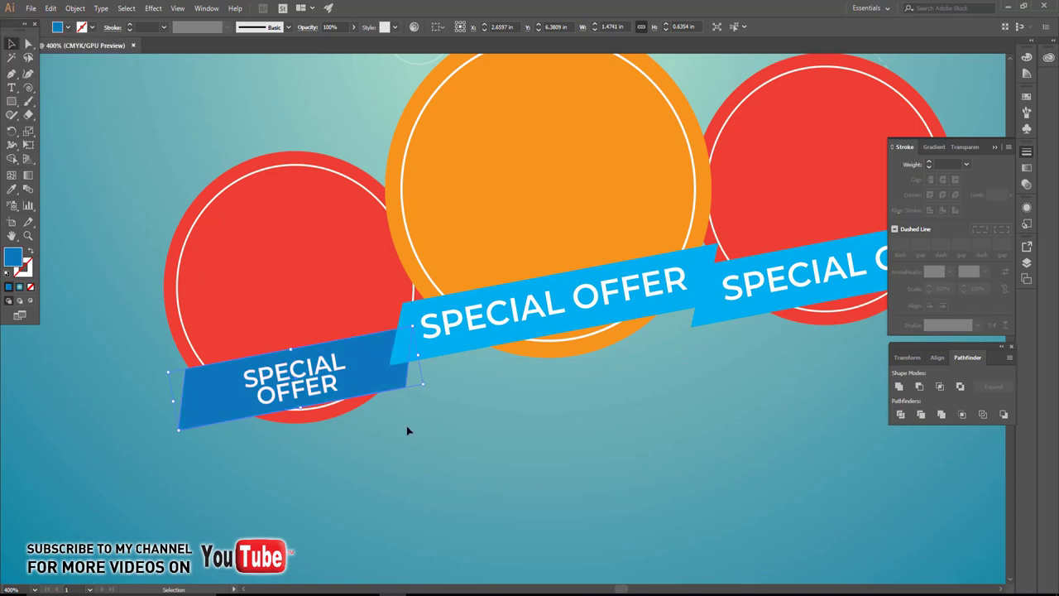
pyautogui.click(329, 396)
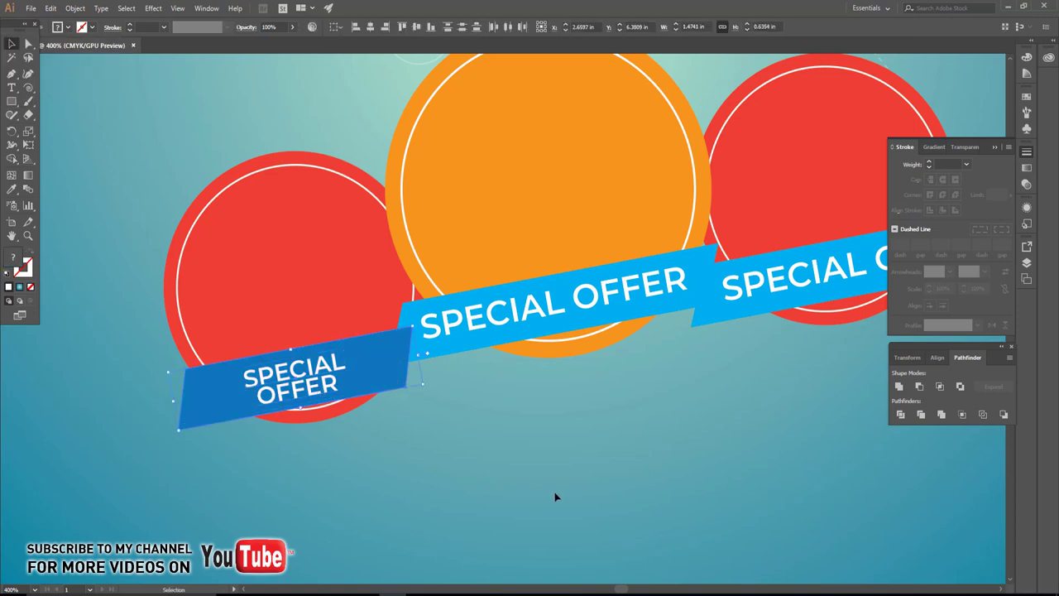
# - Replace the right banner with a widened copy of the small banner on the right red circle
pyautogui.moveTo(555, 494); pyautogui.dragTo(353, 511)
pyautogui.click(653, 299)
pyautogui.press('Delete')
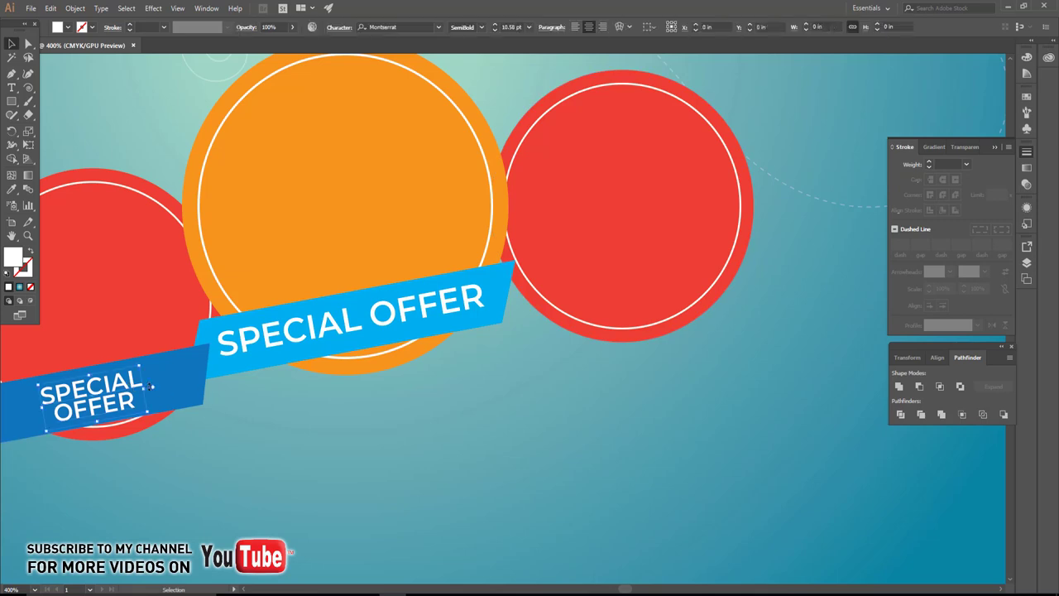
pyautogui.moveTo(166, 379)
pyautogui.mouseDown()
pyautogui.moveTo(680, 300)
pyautogui.moveTo(691, 279)
pyautogui.mouseUp()
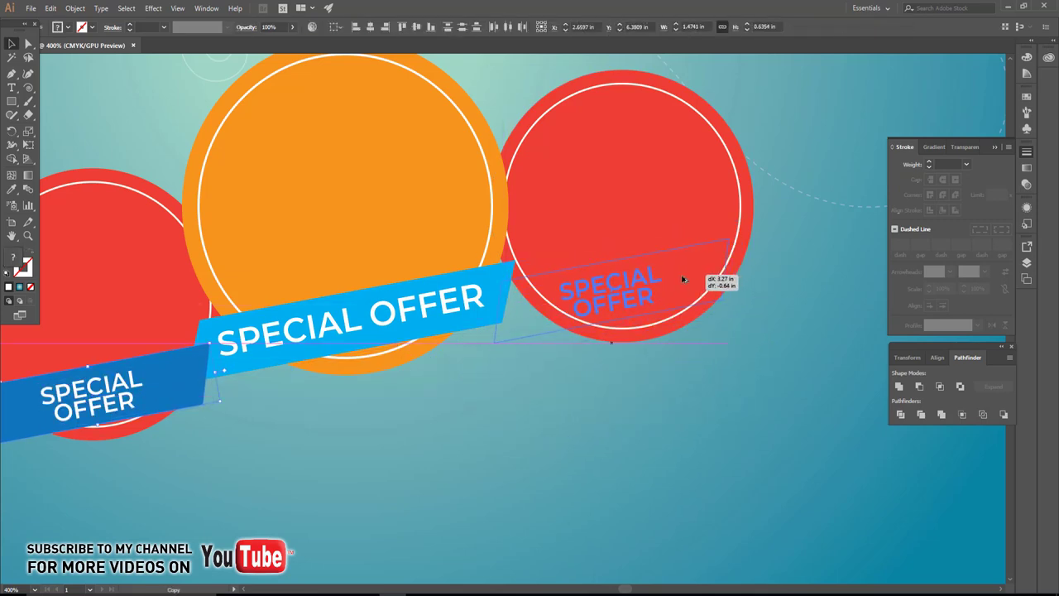
pyautogui.moveTo(681, 279); pyautogui.dragTo(776, 261)
# - Bring the dark blue left banner to the front, then check the middle banner group
pyautogui.hotkey('ctrl', '+')
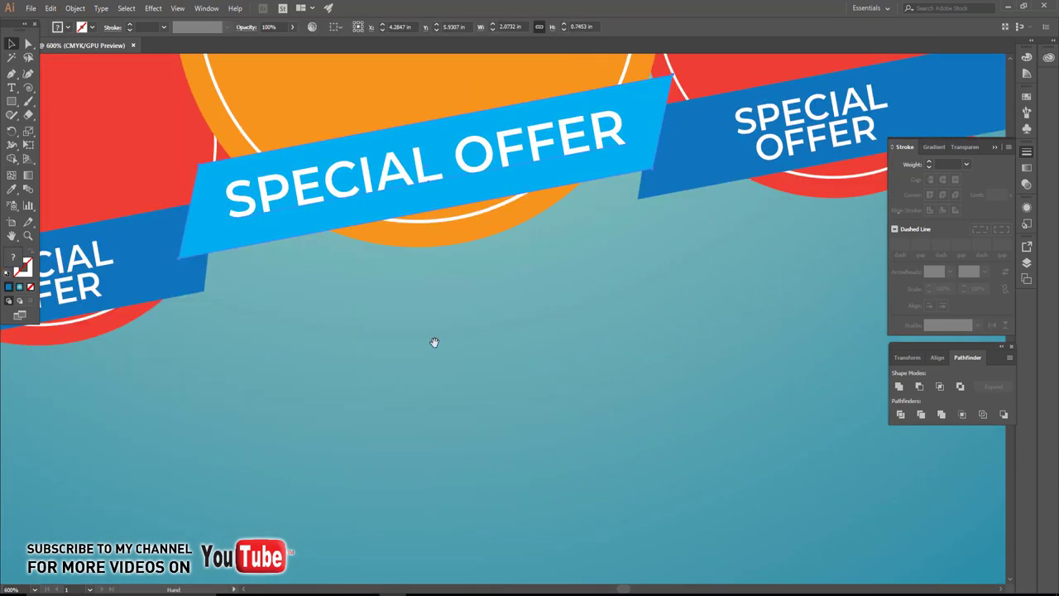
pyautogui.moveTo(433, 343); pyautogui.dragTo(460, 298)
pyautogui.click(338, 288)
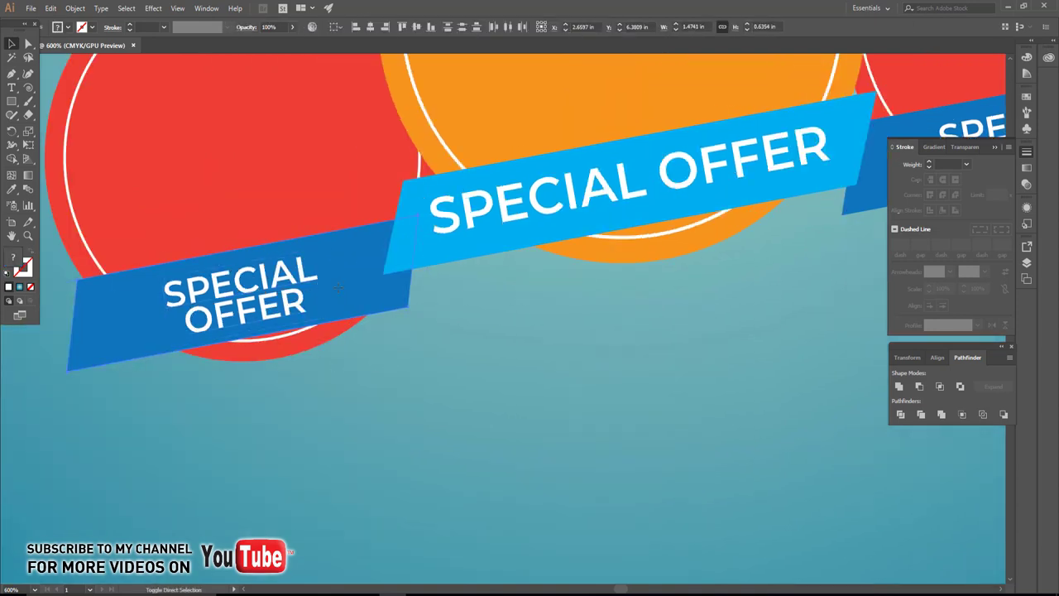
pyautogui.hotkey('ctrl', 'shift', ']')
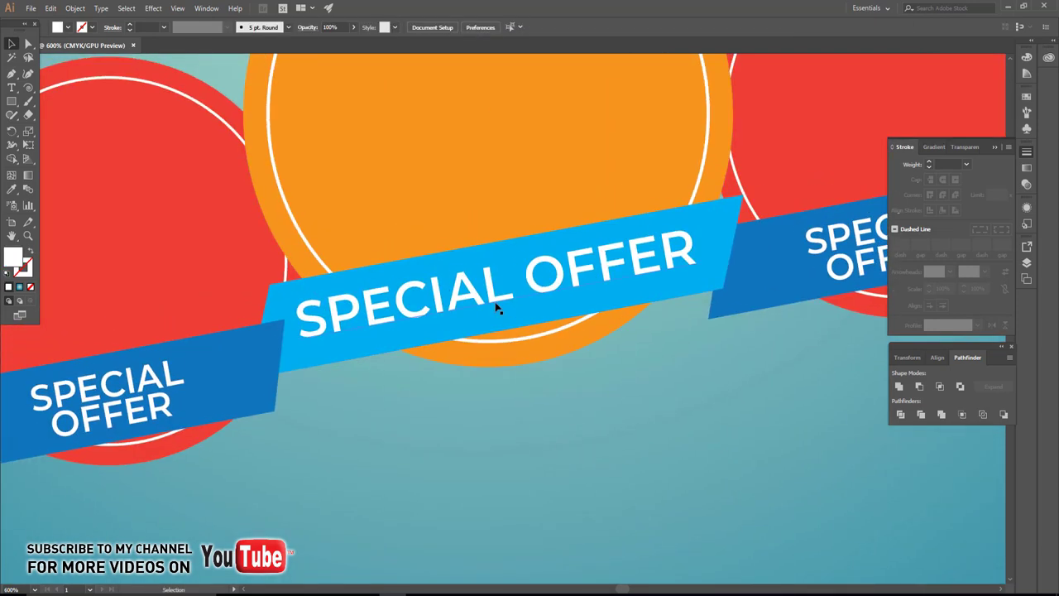
pyautogui.doubleClick(549, 283)
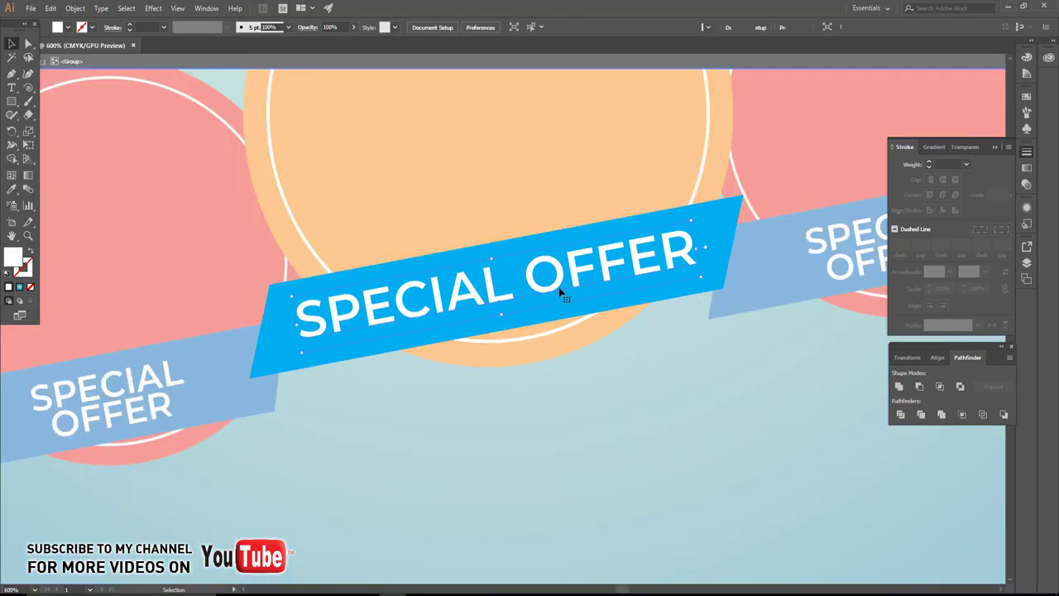
pyautogui.scroll(-2, 606, 405)
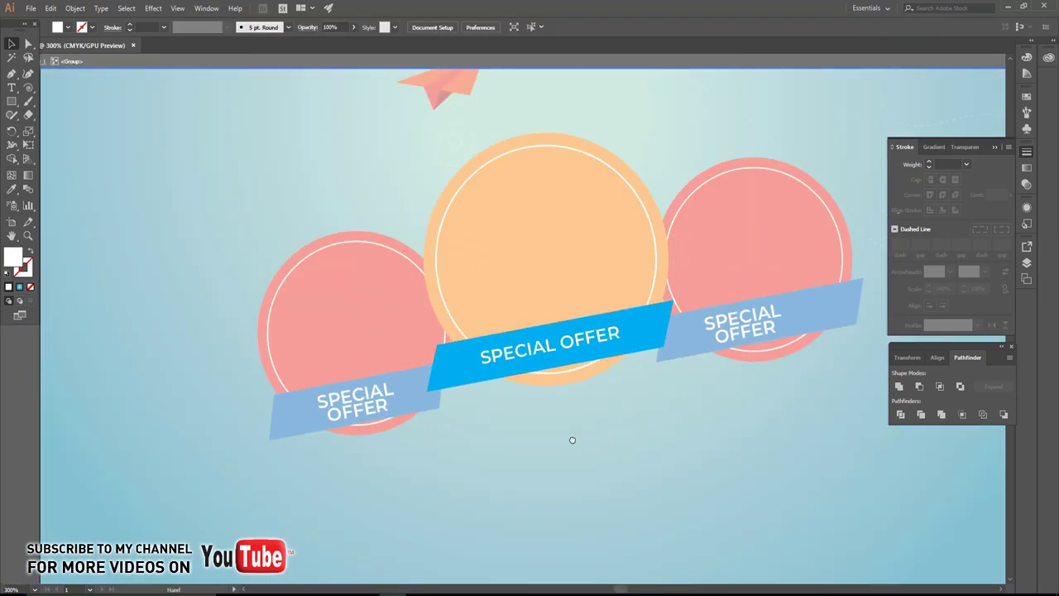
pyautogui.doubleClick(572, 439)
# - Retype the left banner as QUALITY SERVICE, matching the SPECIAL OFFER text style
pyautogui.scroll(2, 483, 336)
pyautogui.click(350, 274)
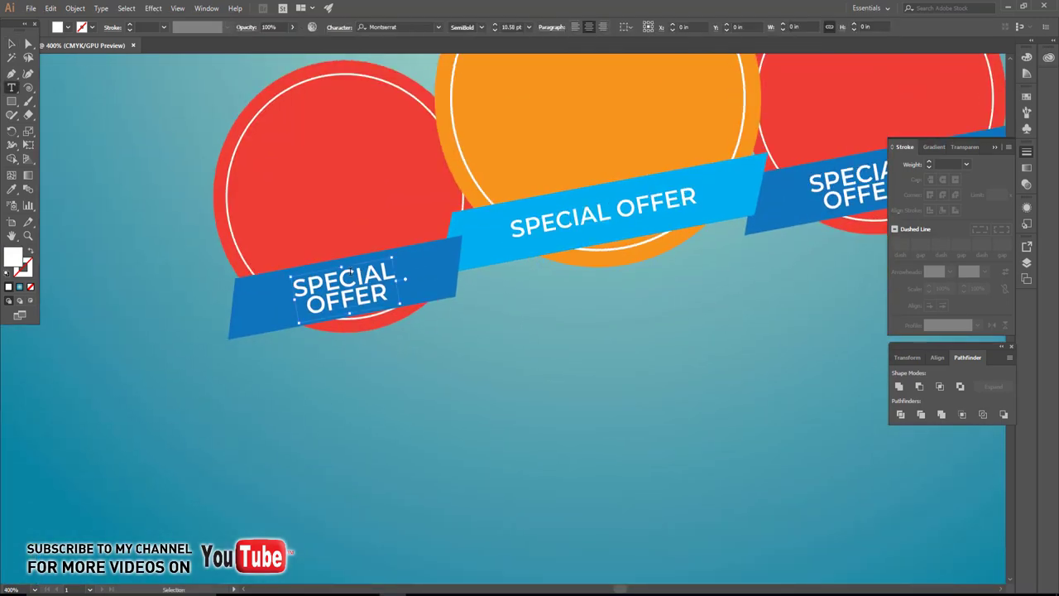
pyautogui.tripleClick(351, 274)
pyautogui.press('BackSpace')
pyautogui.write('QUALIT')
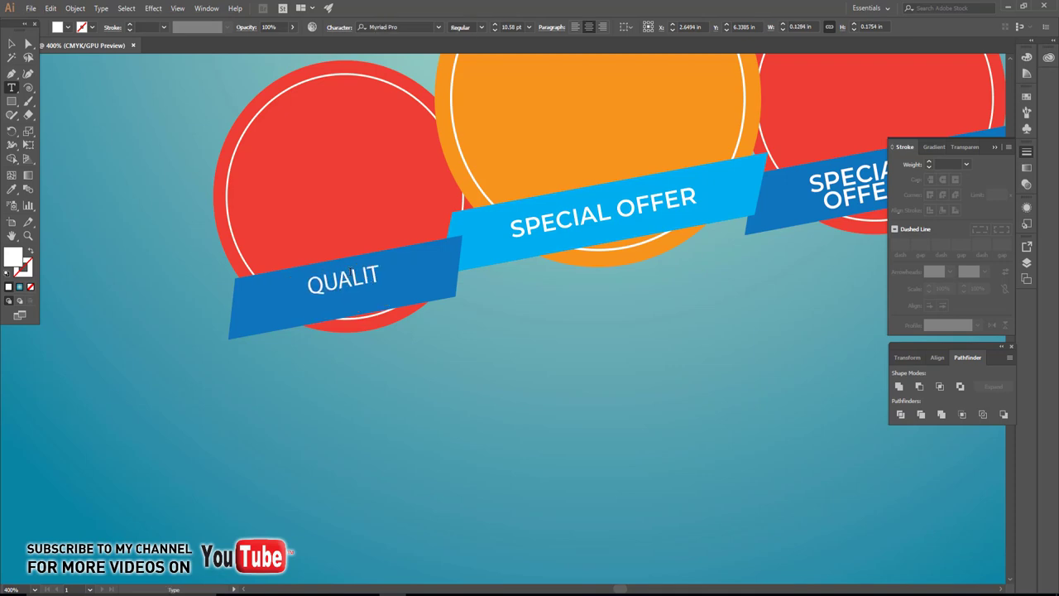
pyautogui.write('Y SERVICE')
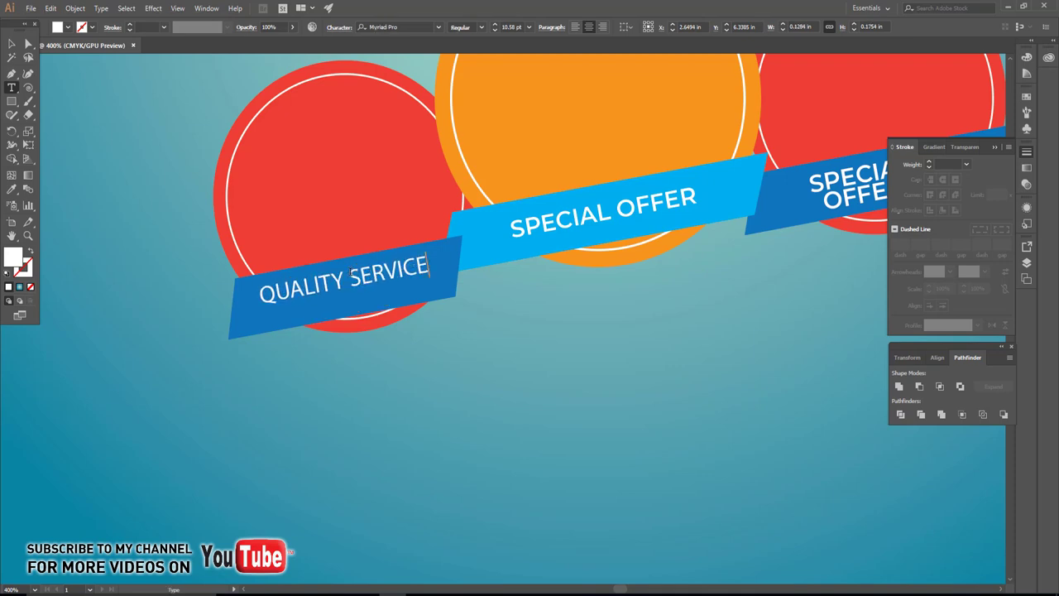
pyautogui.hotkey('ctrl', 'a')
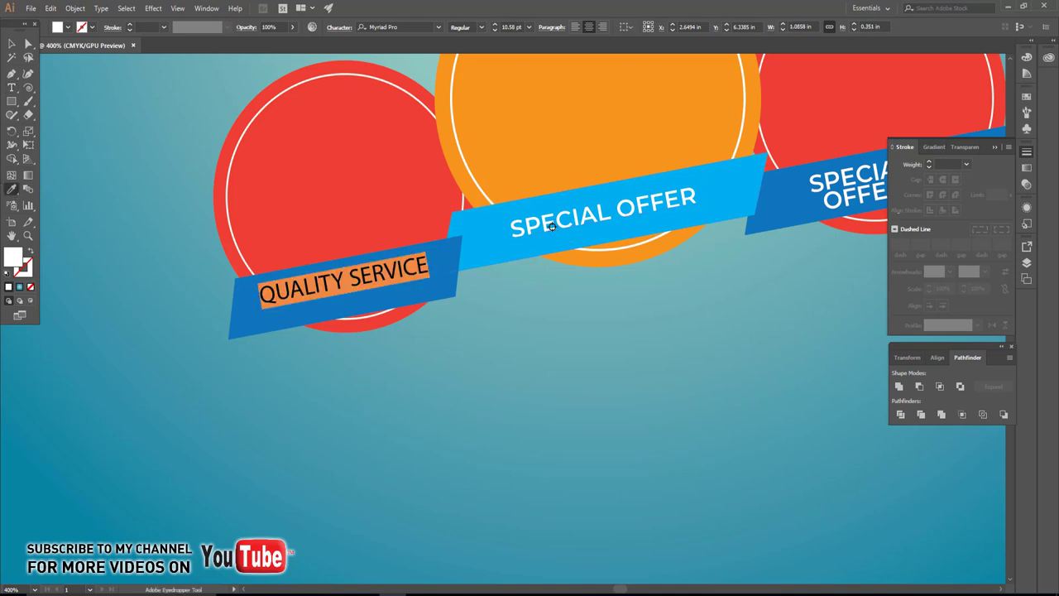
pyautogui.click(551, 226)
pyautogui.press('Escape')
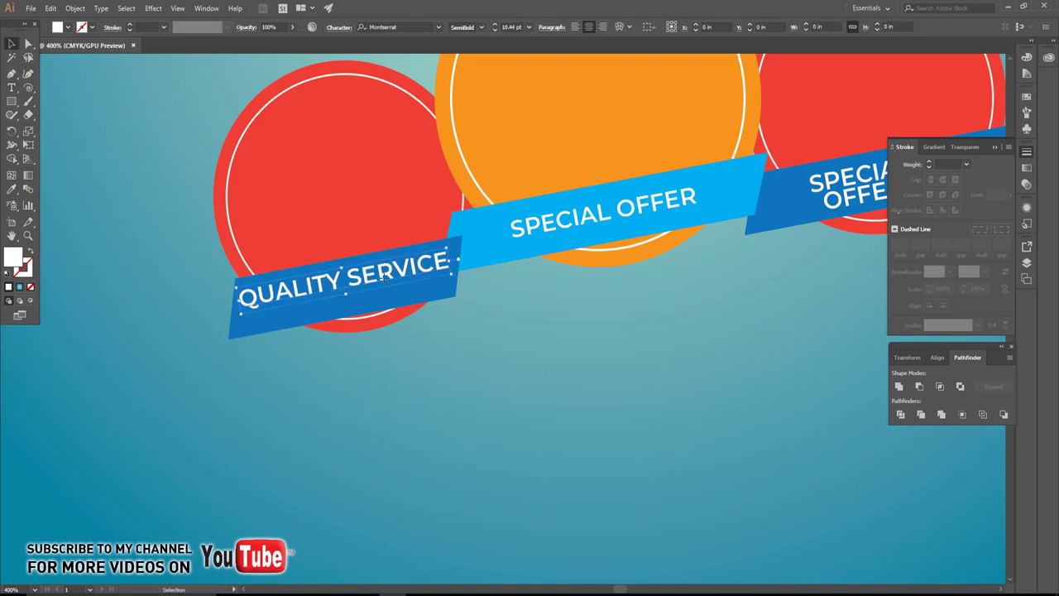
pyautogui.click(534, 353)
# - Change the right banner's wording from SPECIAL OFFER to SPECIAL CARE
pyautogui.moveTo(534, 353); pyautogui.dragTo(401, 377)
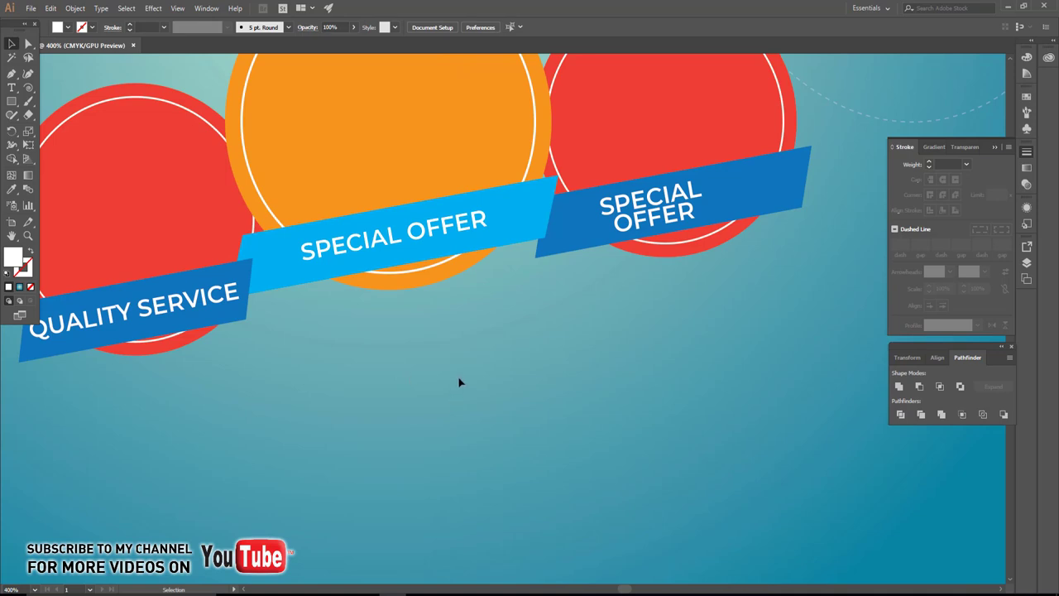
pyautogui.press('t')
pyautogui.moveTo(614, 217); pyautogui.dragTo(775, 214)
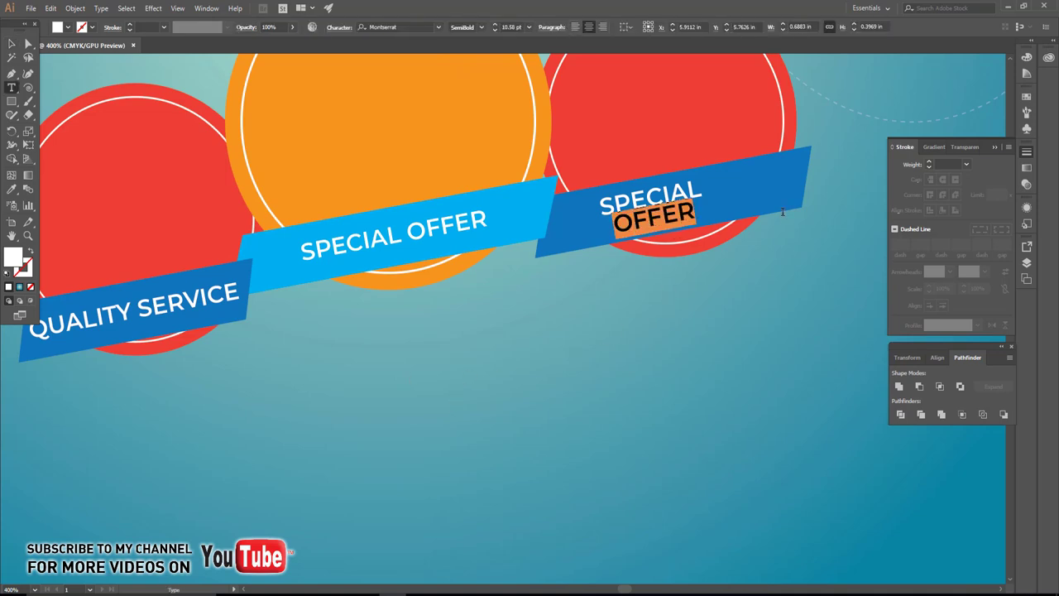
pyautogui.press('BackSpace')
pyautogui.write('CARE')
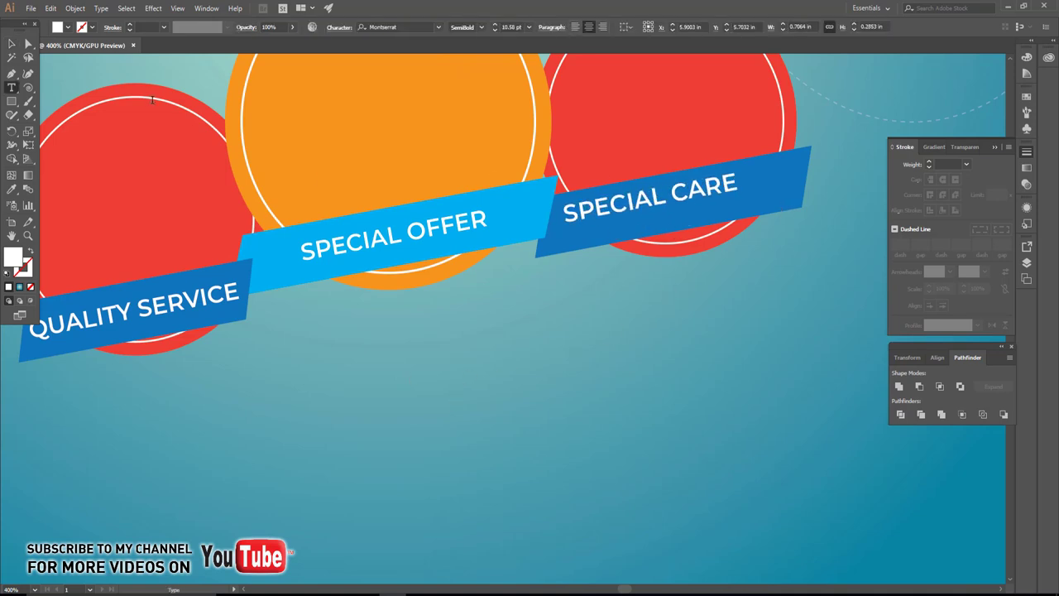
pyautogui.press('Escape')
# - Draw a small triangular fold where the right banner meets the middle banner
pyautogui.click(624, 309)
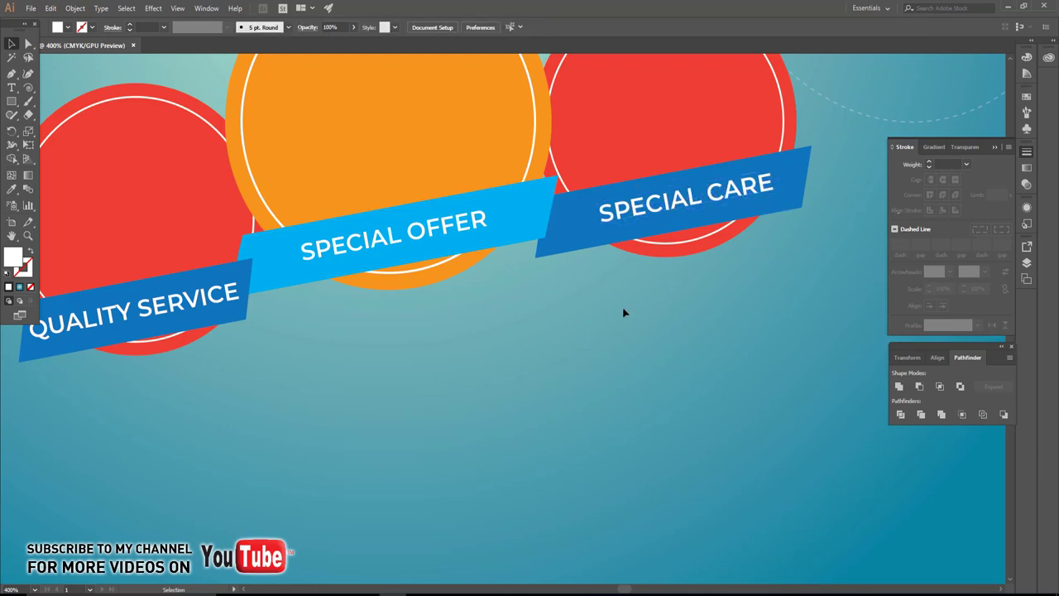
pyautogui.hscroll(-3, 659, 276)
pyautogui.scroll(1, 659, 277)
pyautogui.scroll(1, 624, 336)
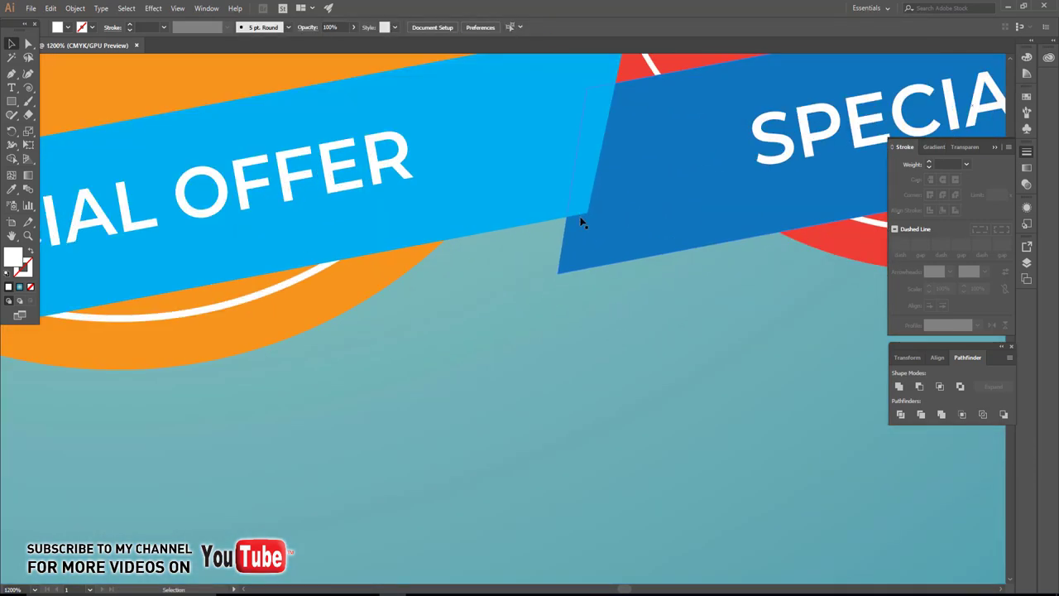
pyautogui.click(578, 283)
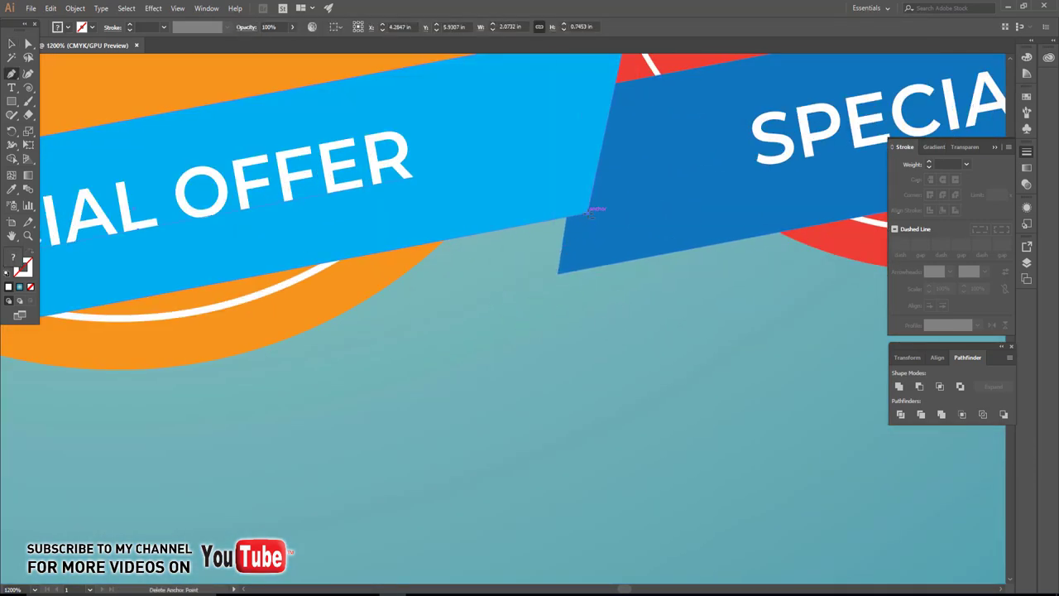
pyautogui.click(588, 213)
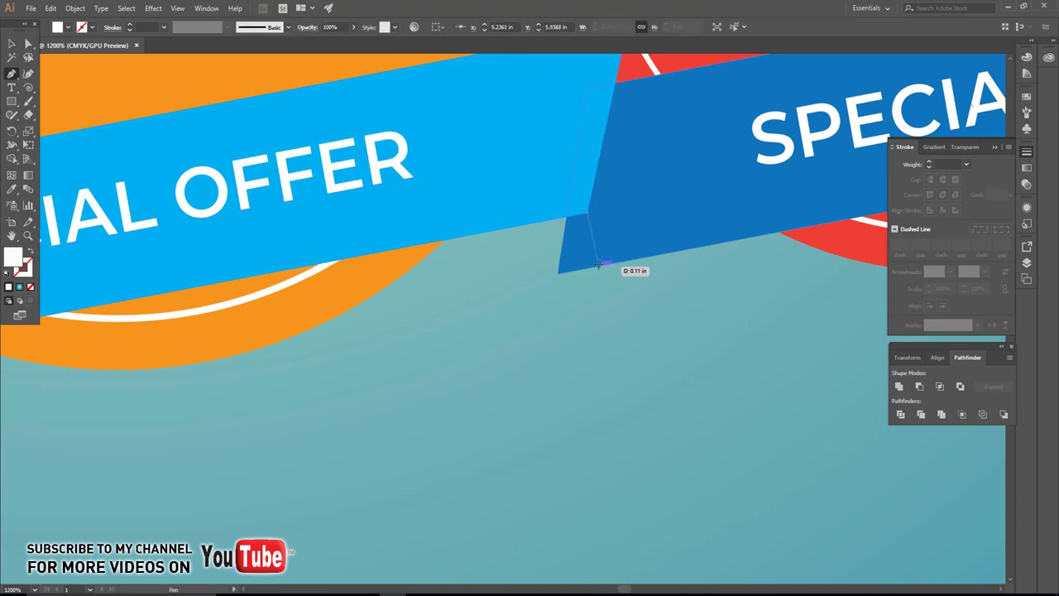
pyautogui.click(559, 276)
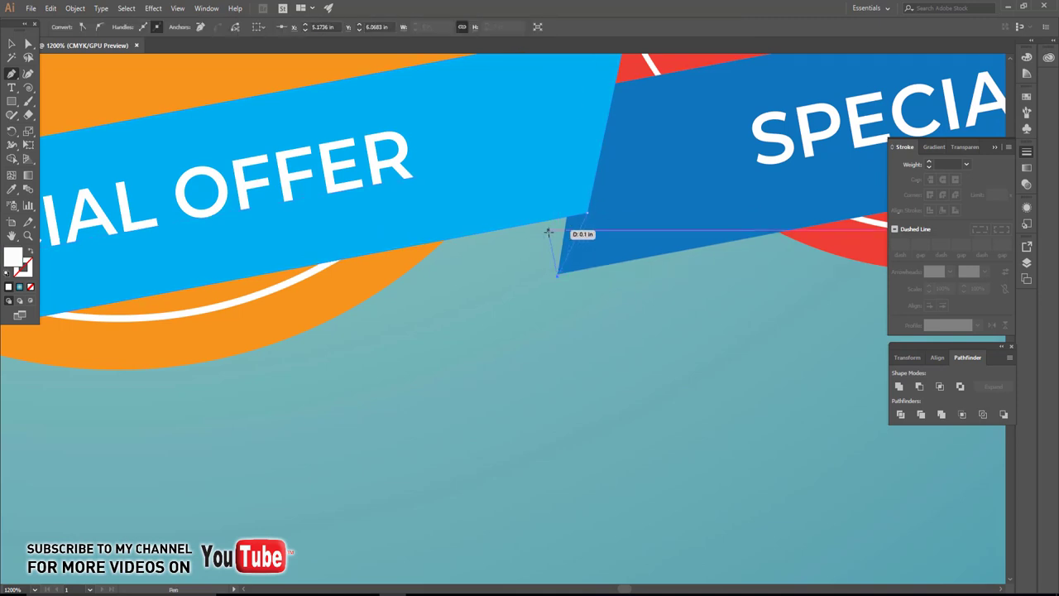
pyautogui.click(566, 215)
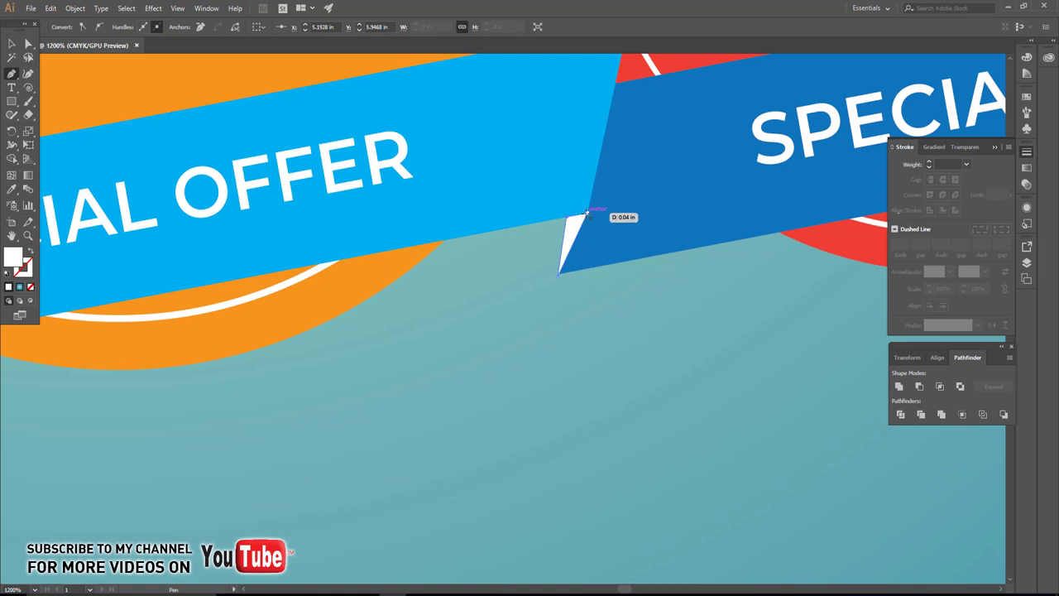
# - Fill the fold with the banner's blue, then darken it in the Color Picker
pyautogui.click(12, 189)
pyautogui.click(719, 229)
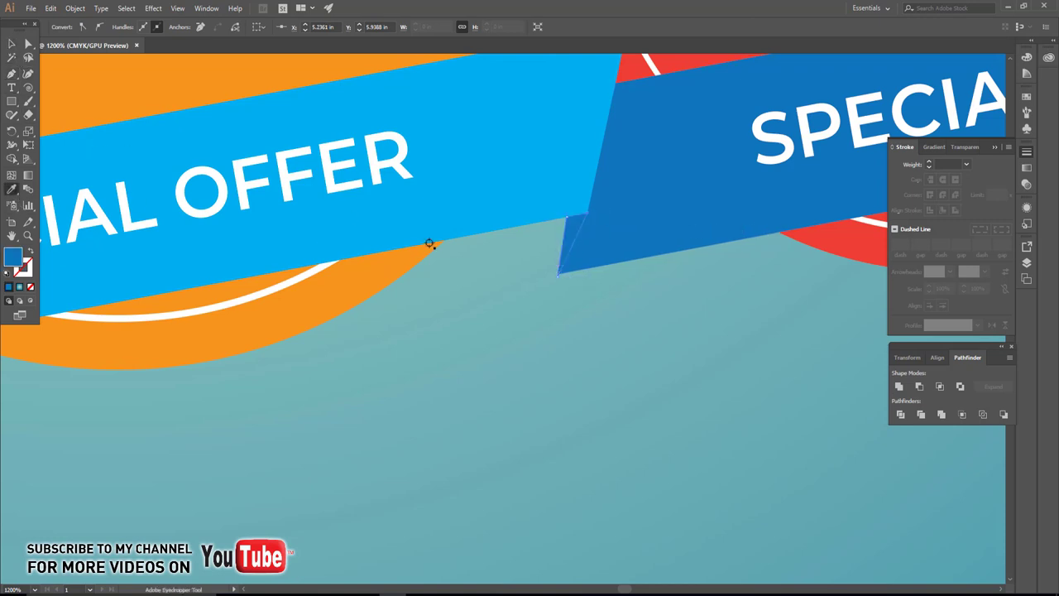
pyautogui.doubleClick(13, 257)
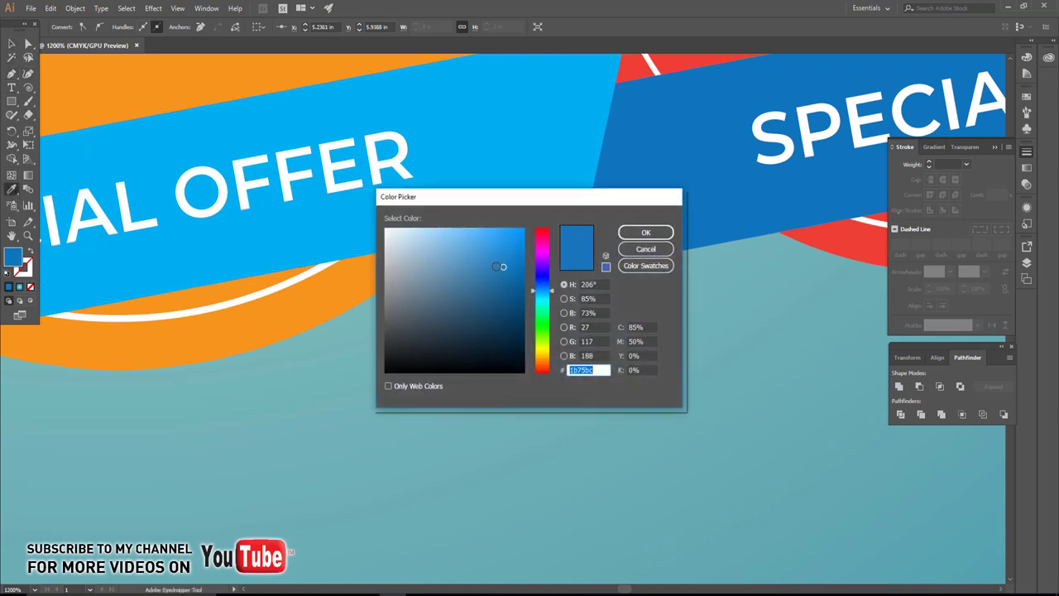
pyautogui.click(521, 296)
pyautogui.click(645, 232)
pyautogui.press('v')
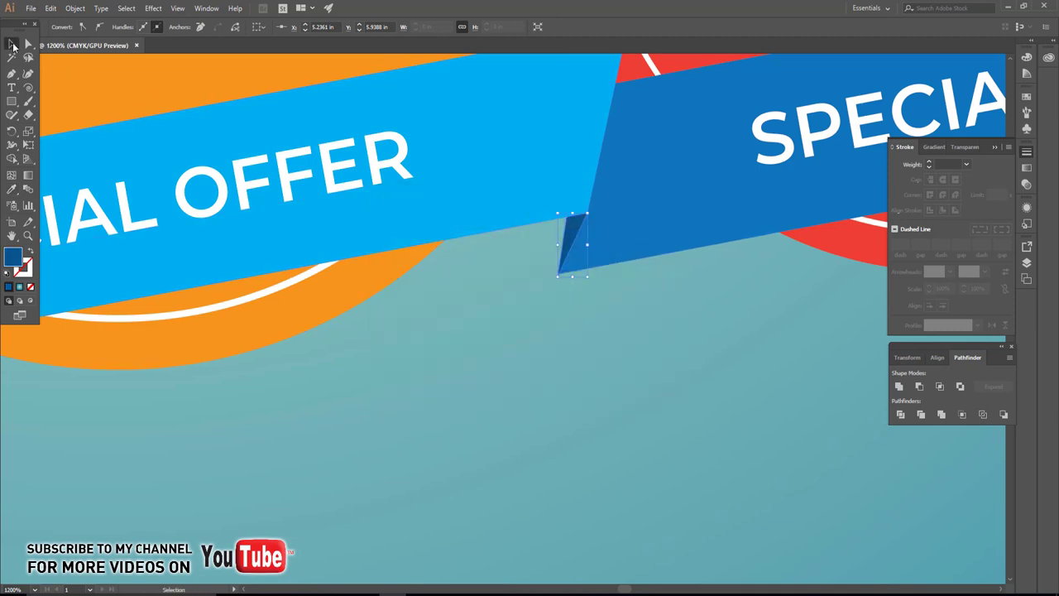
pyautogui.hotkey('ctrl', '-')
pyautogui.hotkey('ctrl', '-')
pyautogui.moveTo(459, 369)
pyautogui.mouseDown()
pyautogui.moveTo(607, 391)
pyautogui.moveTo(395, 417)
pyautogui.moveTo(417, 426)
pyautogui.mouseUp()
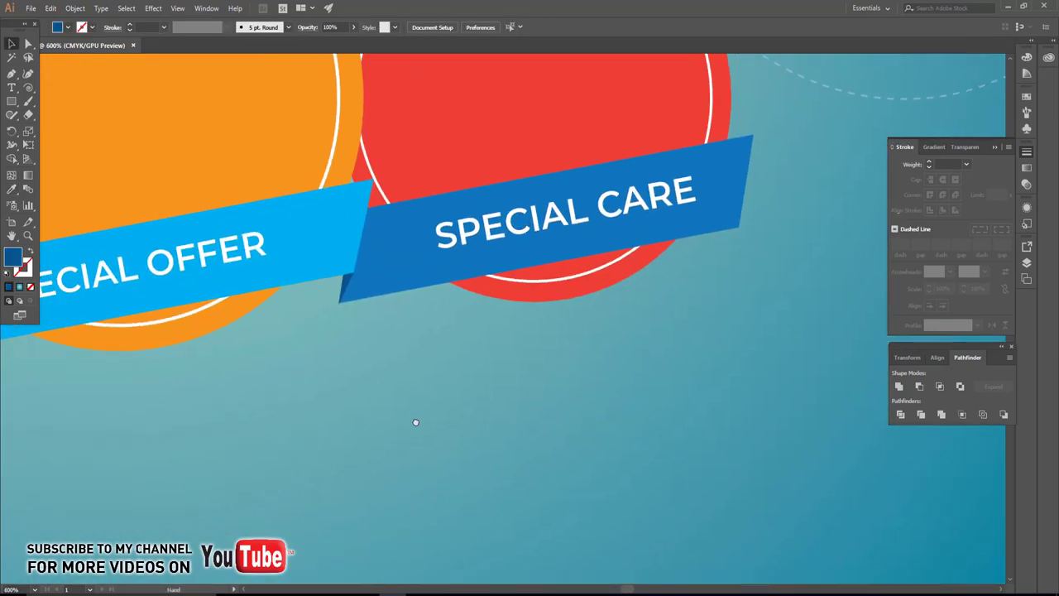
# - Draw a notched swallowtail flag tail past the SPECIAL CARE ribbon's right end
pyautogui.moveTo(518, 411); pyautogui.dragTo(468, 348)
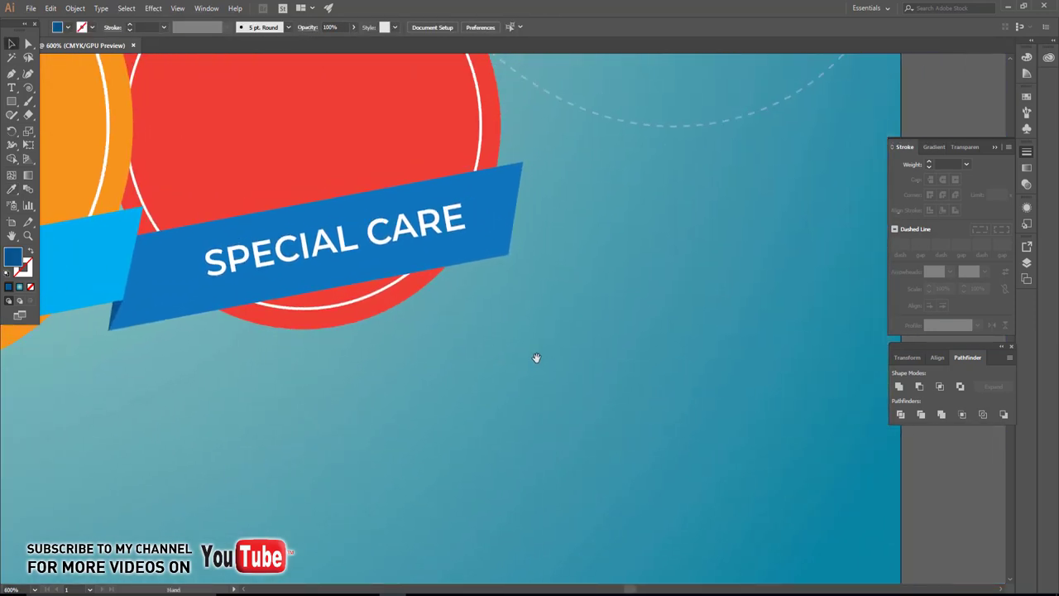
pyautogui.moveTo(537, 359); pyautogui.dragTo(560, 332)
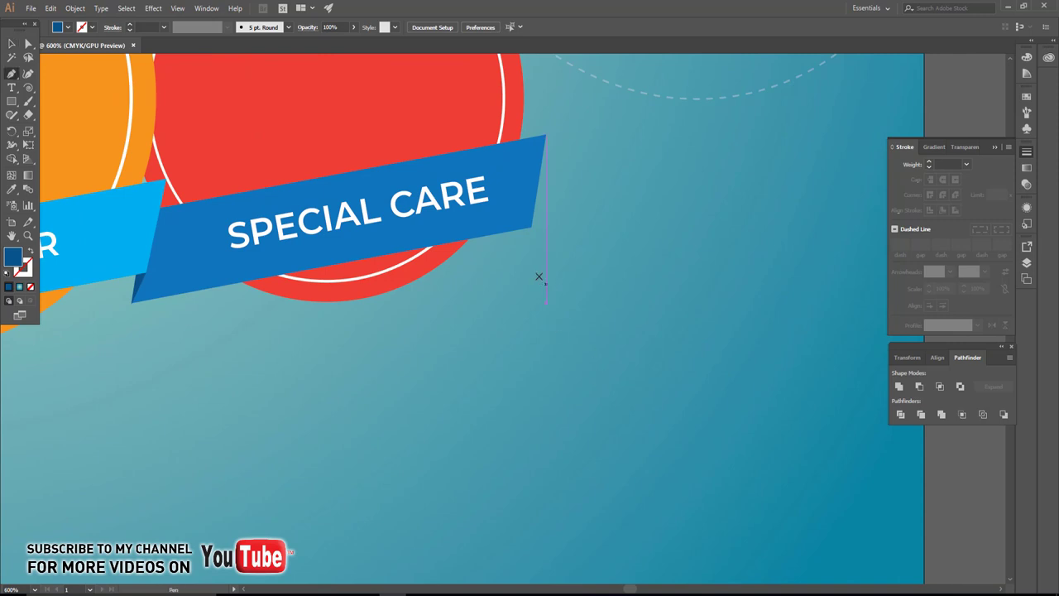
pyautogui.click(515, 206)
pyautogui.click(507, 262)
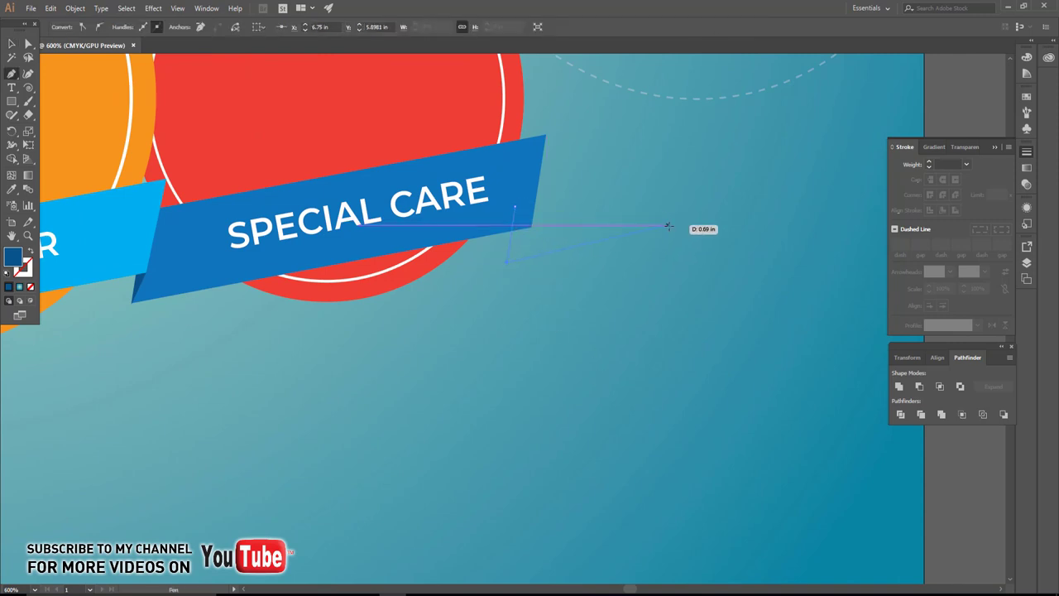
pyautogui.click(635, 243)
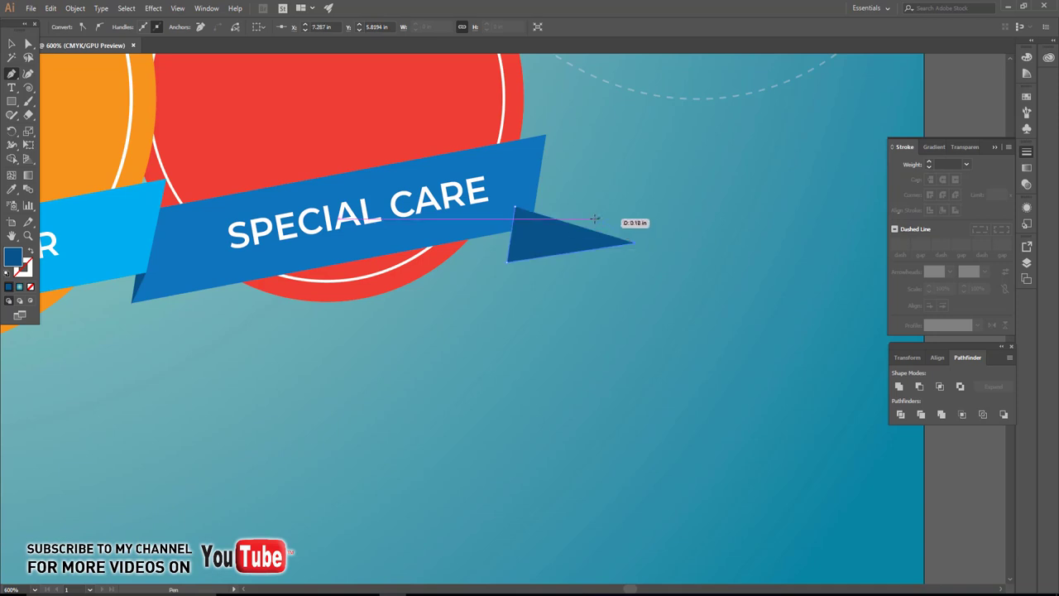
pyautogui.click(594, 219)
pyautogui.click(634, 180)
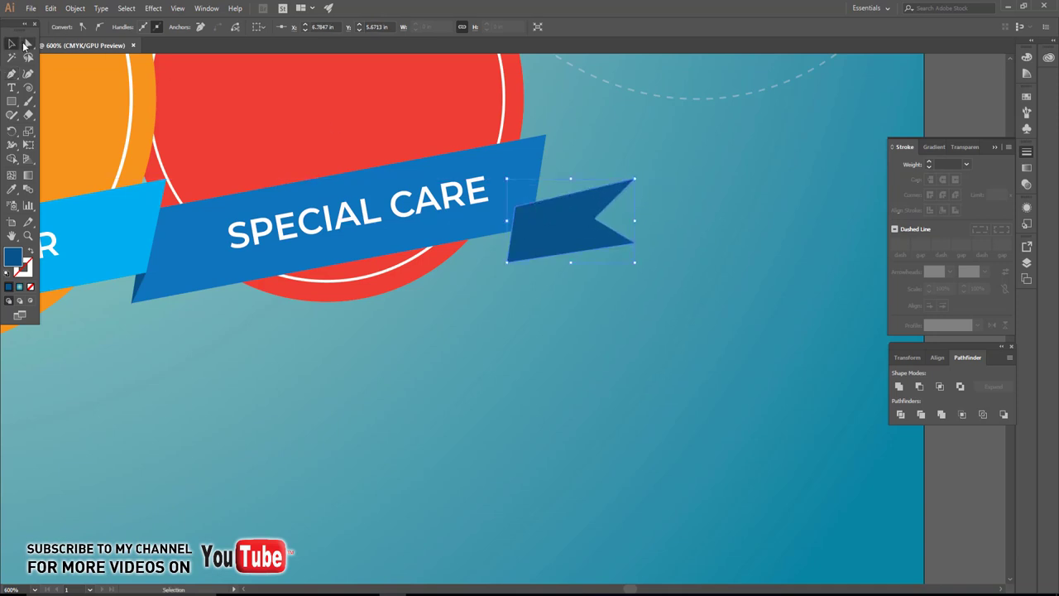
pyautogui.click(23, 43)
pyautogui.click(518, 293)
# - Add a small fold piece where the flag tail meets the ribbon, and select it
pyautogui.scroll(2, 495, 278)
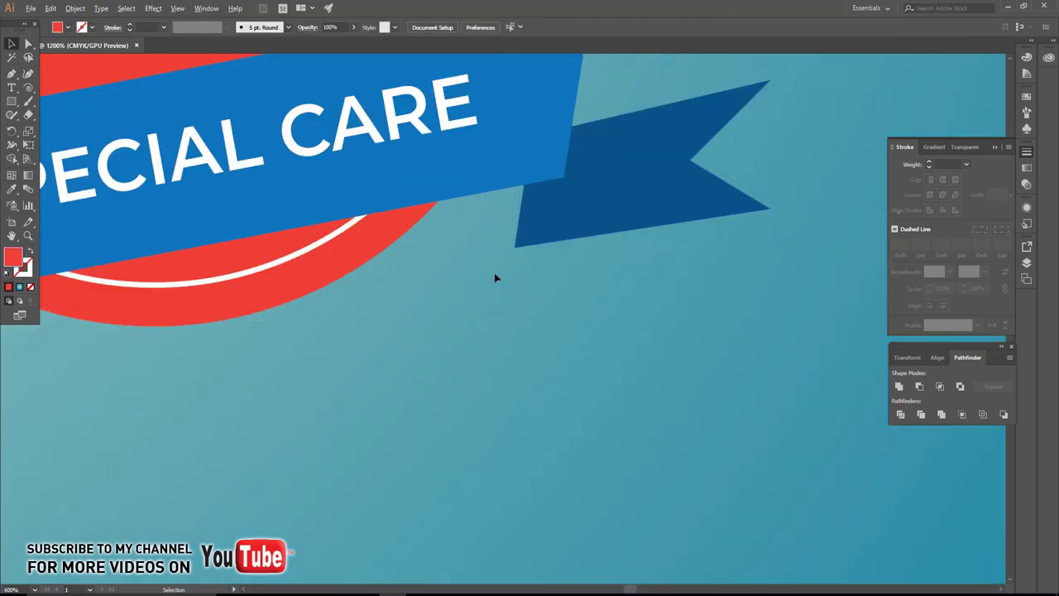
pyautogui.press('p')
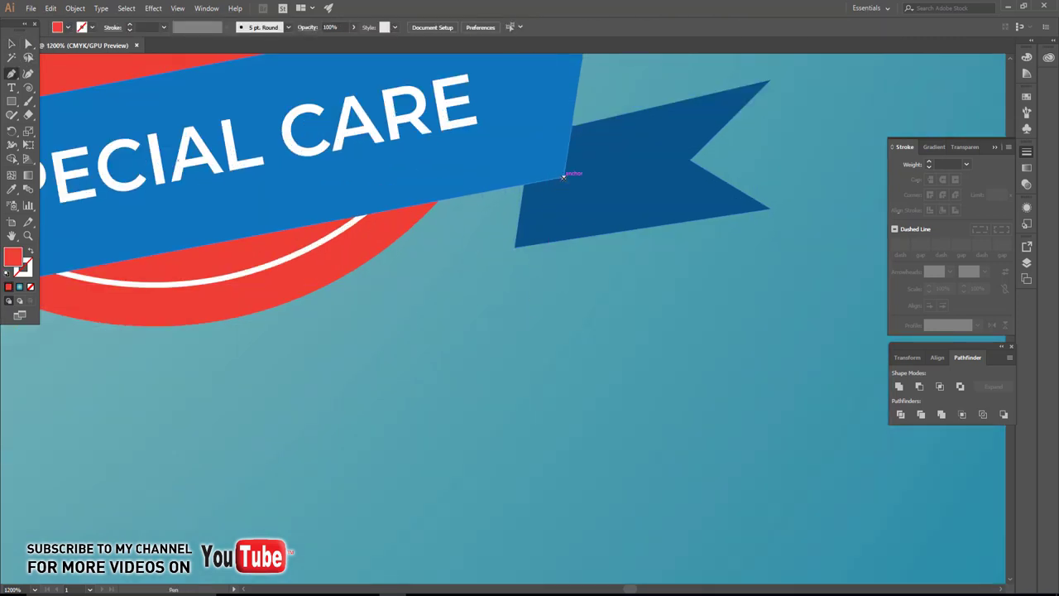
pyautogui.click(514, 246)
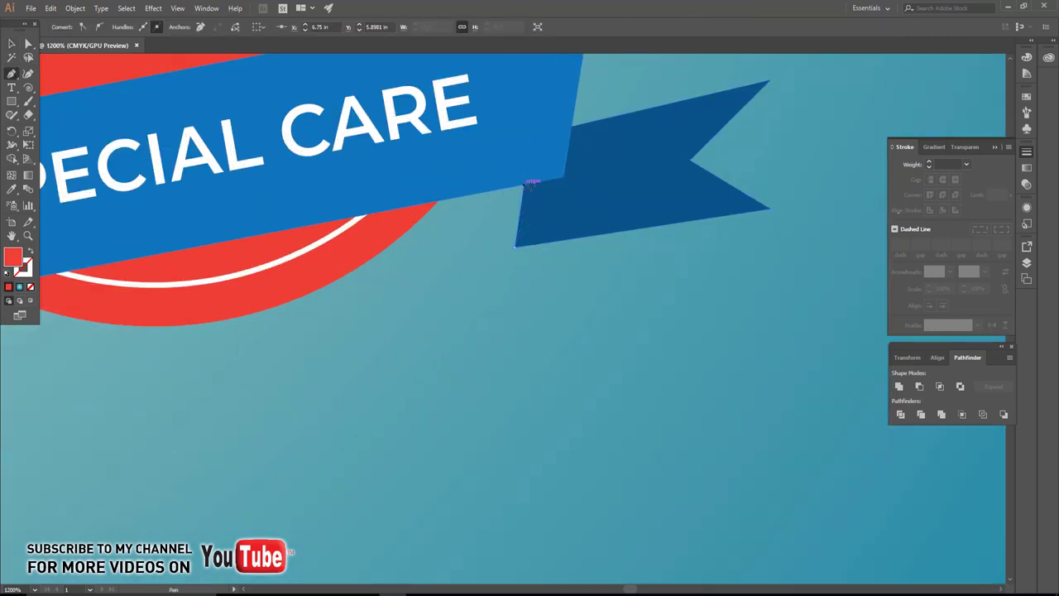
pyautogui.click(526, 184)
pyautogui.click(13, 44)
pyautogui.hscroll(-5, 653, 229)
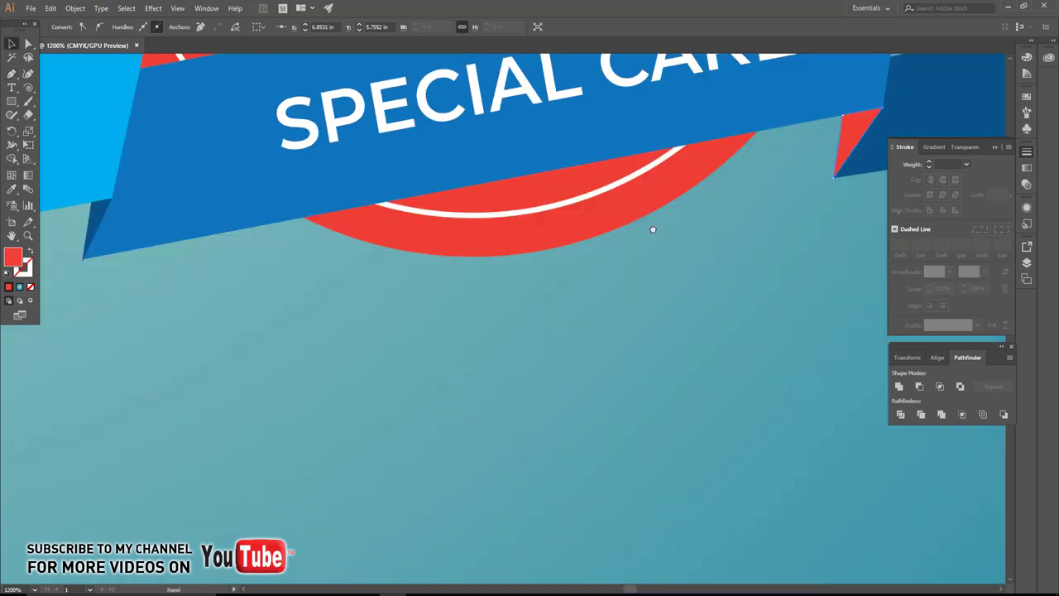
pyautogui.hscroll(-5, 269, 244)
pyautogui.click(12, 191)
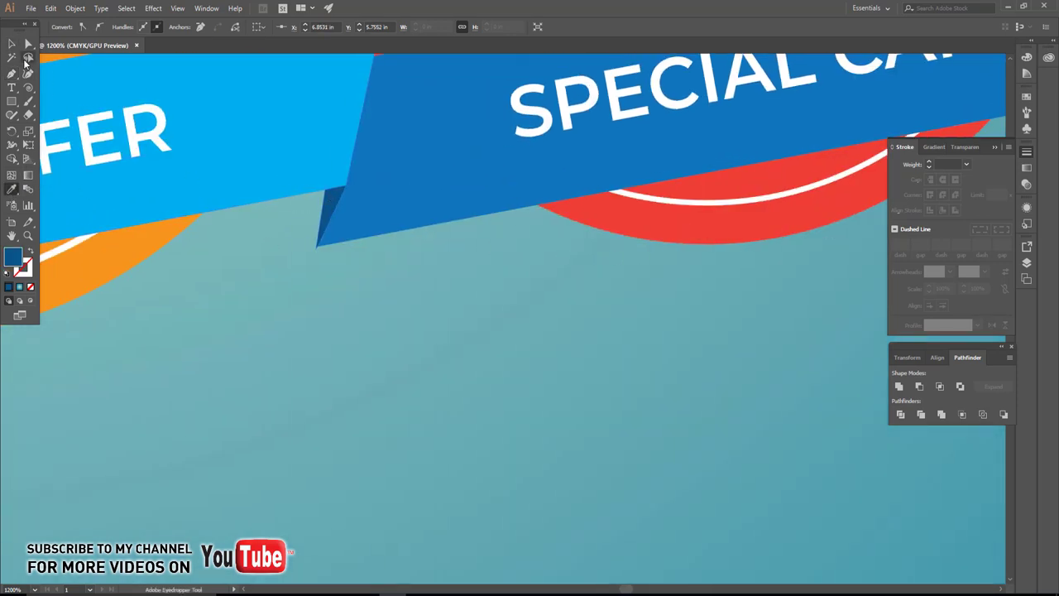
pyautogui.click(12, 44)
pyautogui.scroll(-2, 286, 338)
pyautogui.click(714, 223)
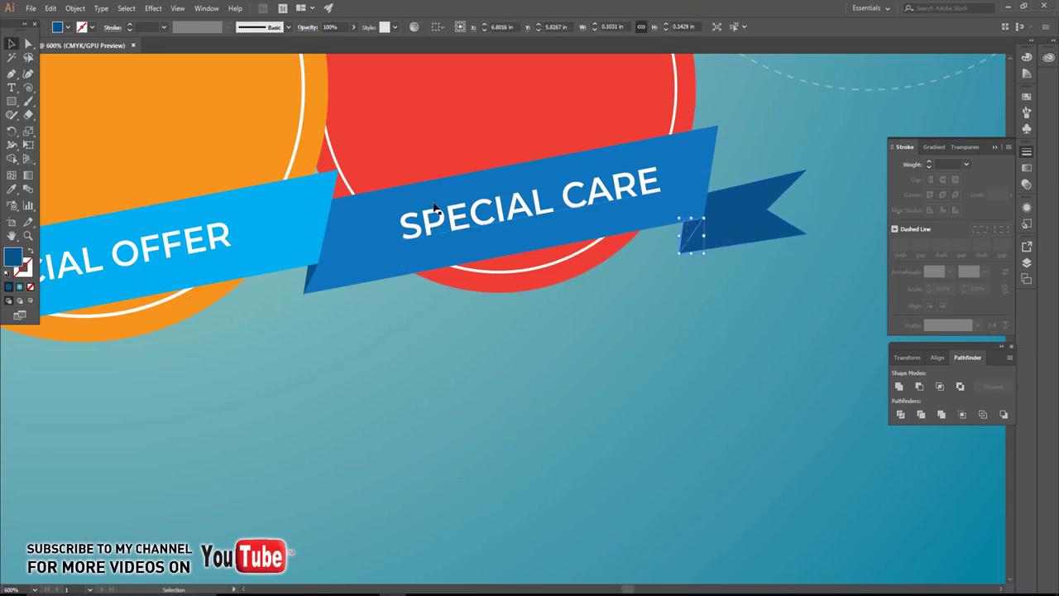
# - Color the fold piece deep orange and the flag tail a lighter orange from the orange circle
pyautogui.click(11, 191)
pyautogui.click(128, 166)
pyautogui.press('v')
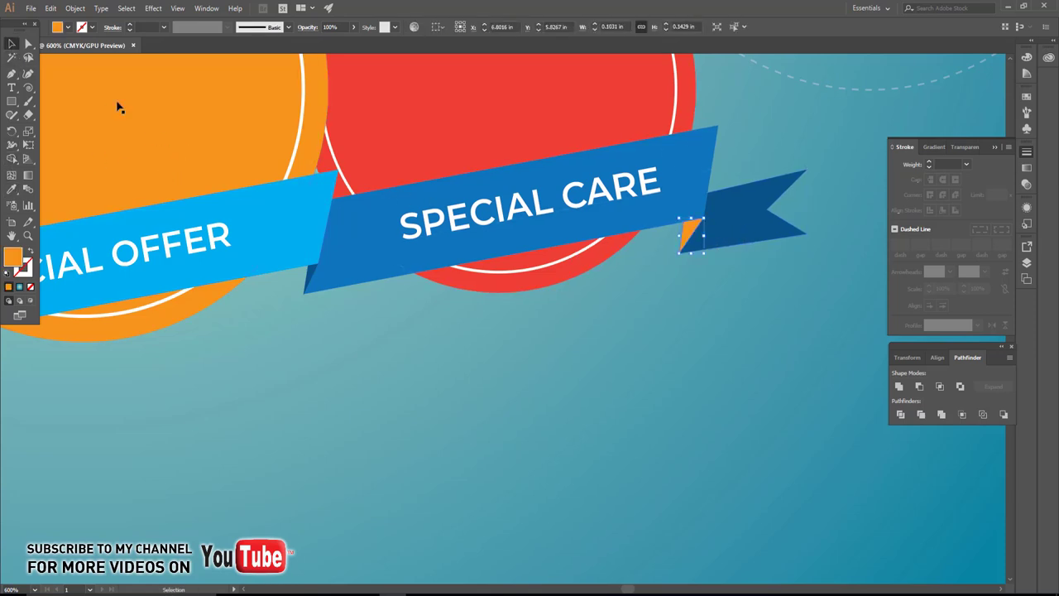
pyautogui.click(741, 219)
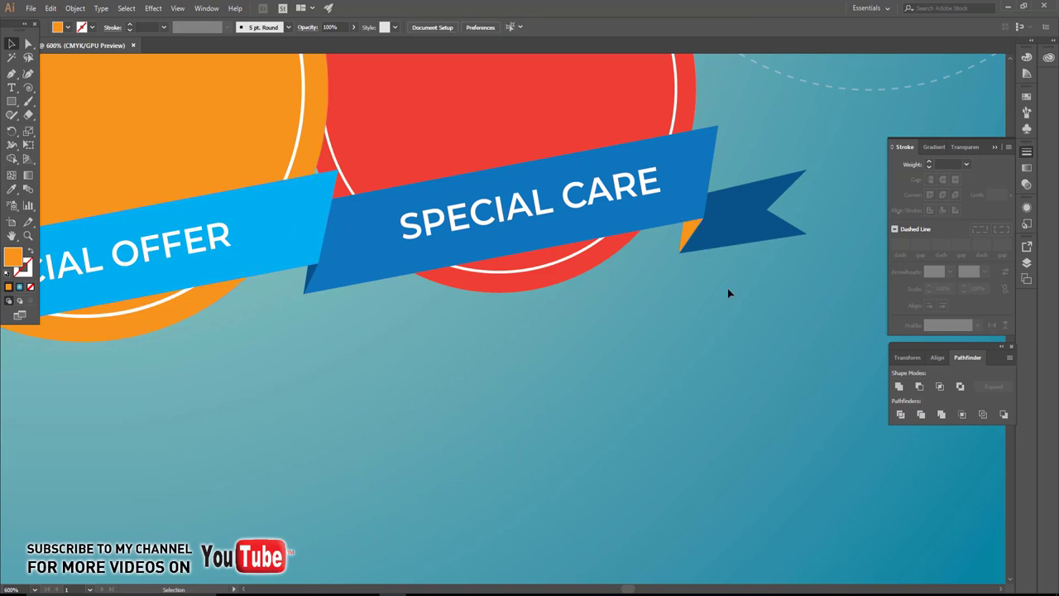
pyautogui.click(13, 190)
pyautogui.click(120, 127)
pyautogui.doubleClick(12, 258)
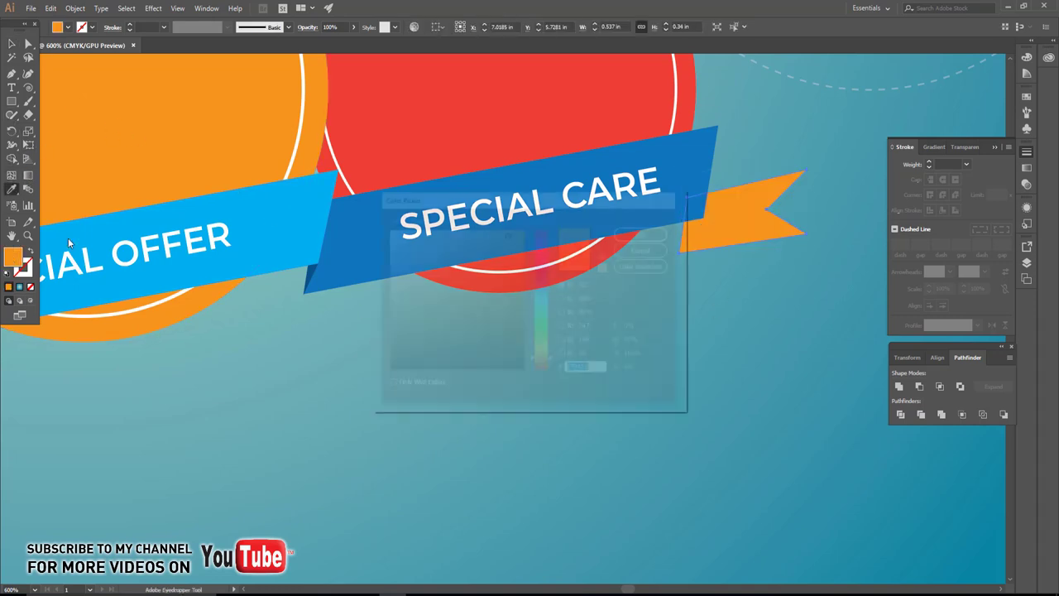
pyautogui.moveTo(497, 230); pyautogui.dragTo(473, 228)
pyautogui.click(627, 235)
pyautogui.click(646, 373)
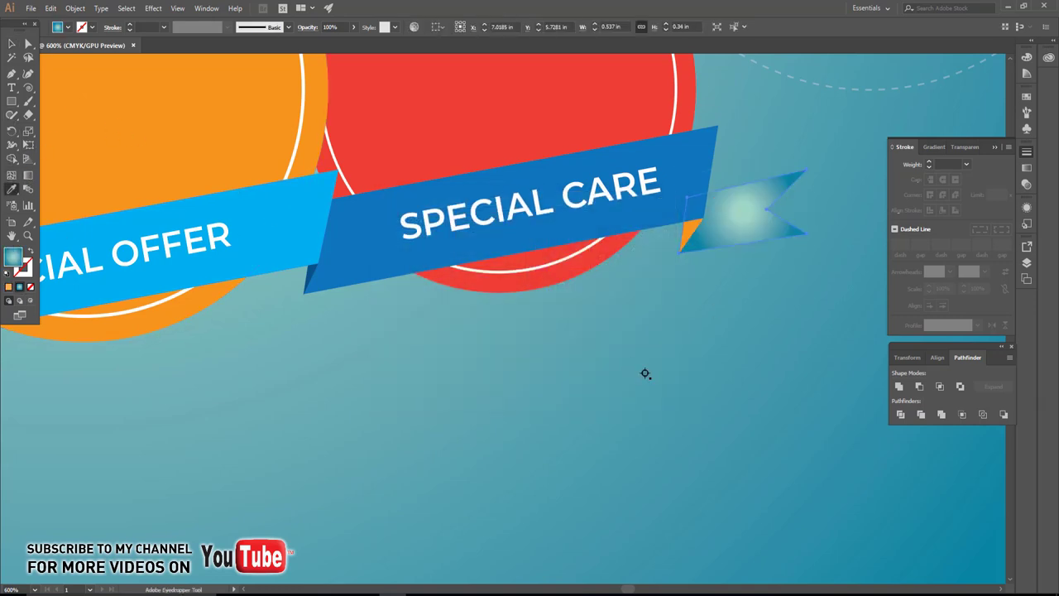
pyautogui.hotkey('ctrl', 'z')
# - Deselect everything and select the SPECIAL OFFER ribbon group
pyautogui.press('v')
pyautogui.click(544, 371)
pyautogui.scroll(-3, 544, 371)
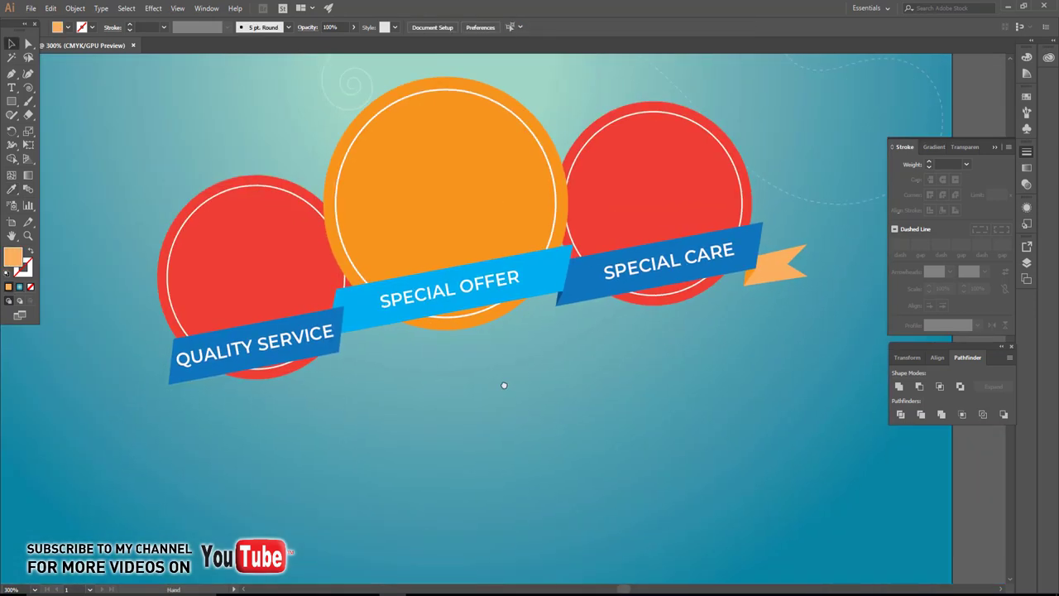
pyautogui.scroll(2, 502, 383)
pyautogui.click(490, 240)
pyautogui.rightClick(490, 237)
# - Ungroup SPECIAL OFFER, then enlarge its text and the QUALITY SERVICE ribbon with its text
pyautogui.click(519, 335)
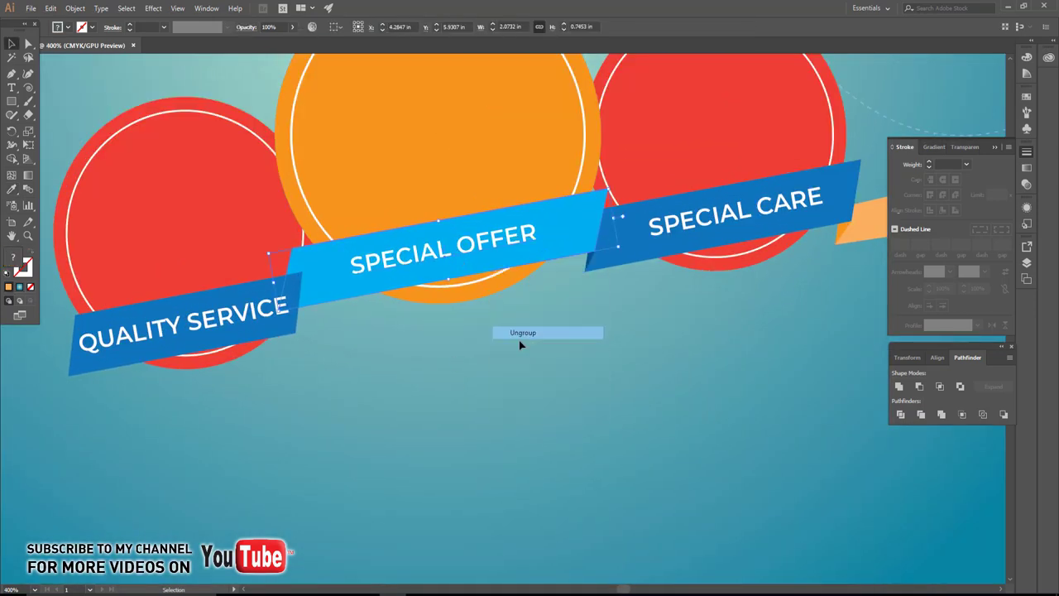
pyautogui.click(501, 255)
pyautogui.moveTo(539, 229); pyautogui.dragTo(603, 251)
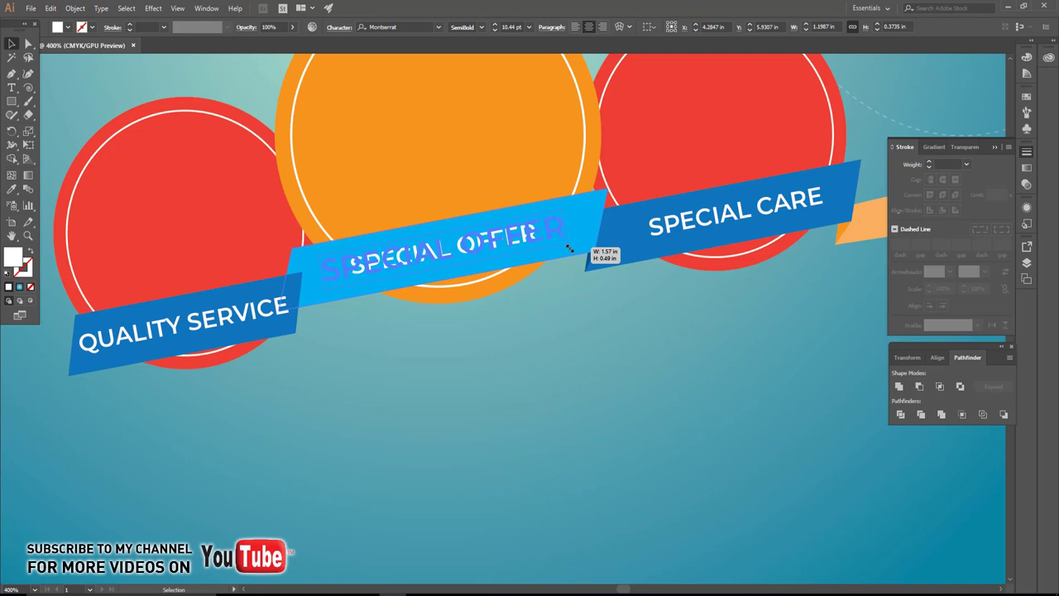
pyautogui.click(572, 319)
pyautogui.hscroll(-3, 465, 346)
pyautogui.scroll(1, 386, 343)
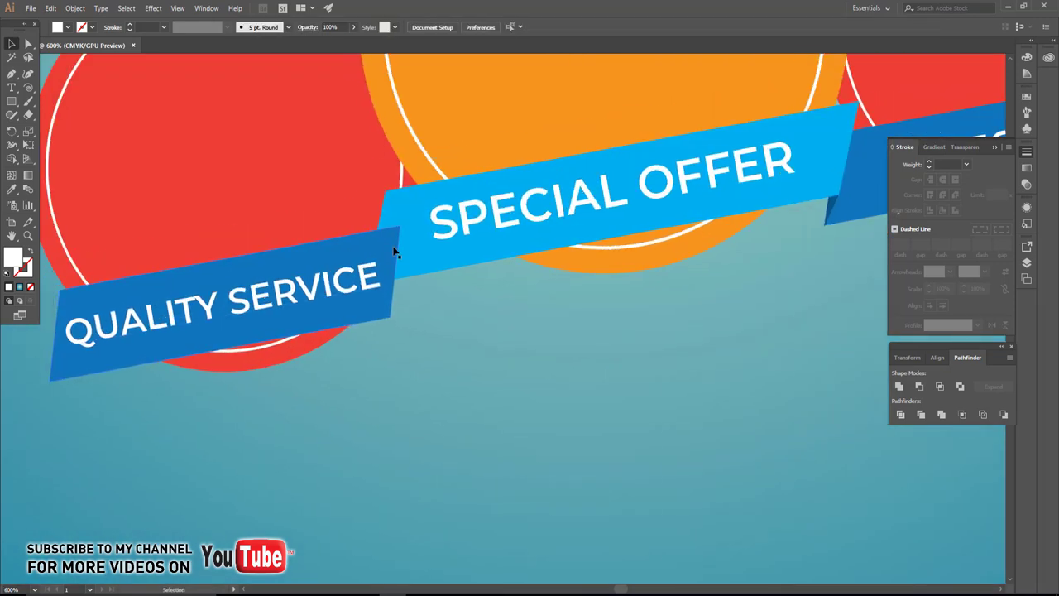
pyautogui.scroll(1, 389, 241)
pyautogui.click(387, 231)
pyautogui.keyDown('shift'); pyautogui.click(343, 308); pyautogui.keyUp('shift')
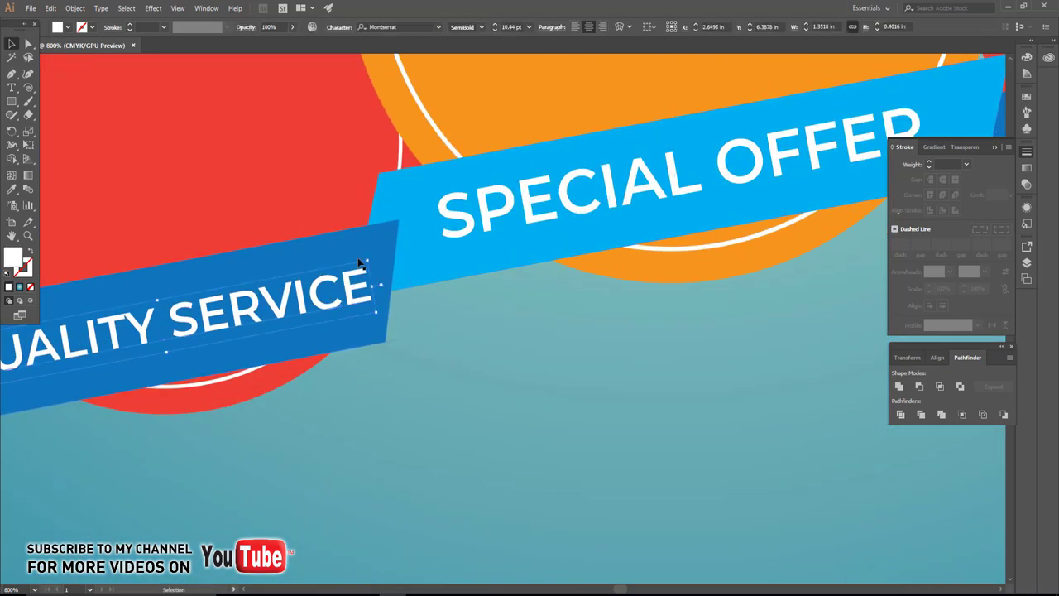
pyautogui.moveTo(372, 243); pyautogui.dragTo(424, 238)
pyautogui.click(455, 346)
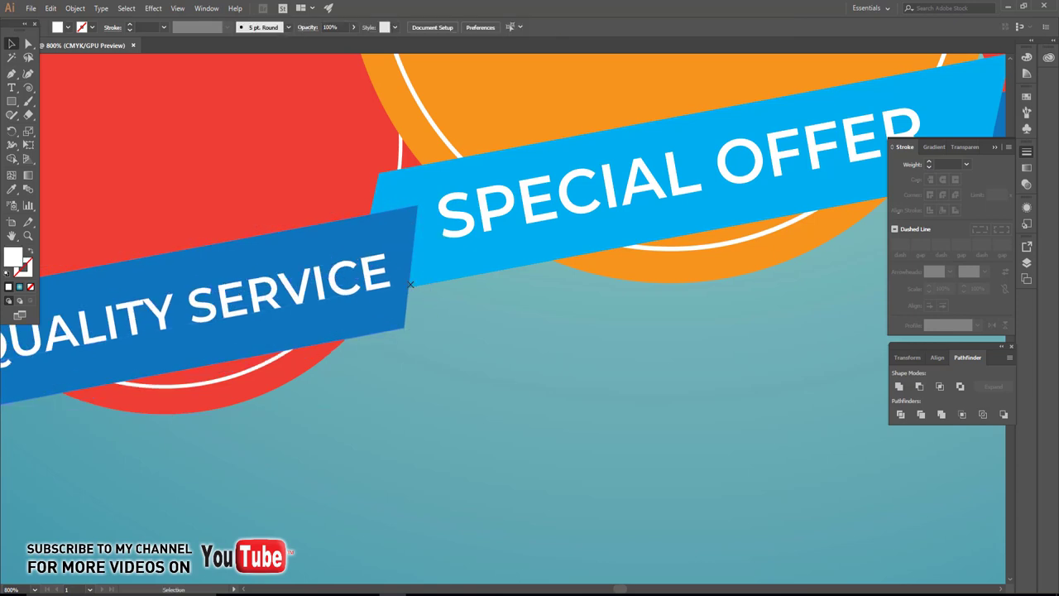
# - Draw a fold triangle where QUALITY SERVICE meets SPECIAL OFFER and fill it dark blue
pyautogui.keyDown('ctrl'); pyautogui.click(379, 174); pyautogui.keyUp('ctrl')
pyautogui.moveTo(370, 214); pyautogui.dragTo(381, 175)
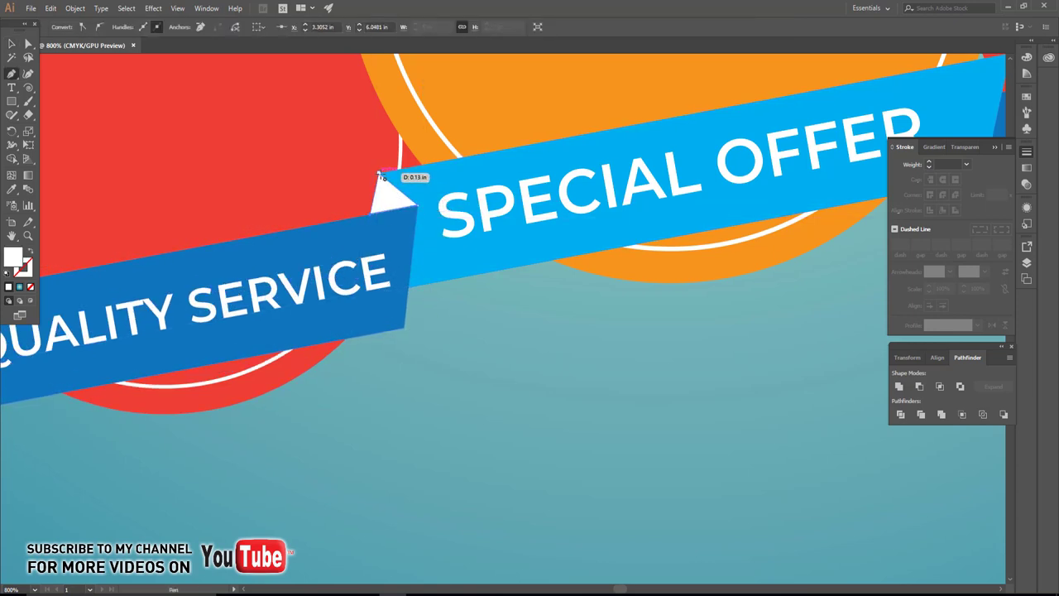
pyautogui.hscroll(-2, 240, 302)
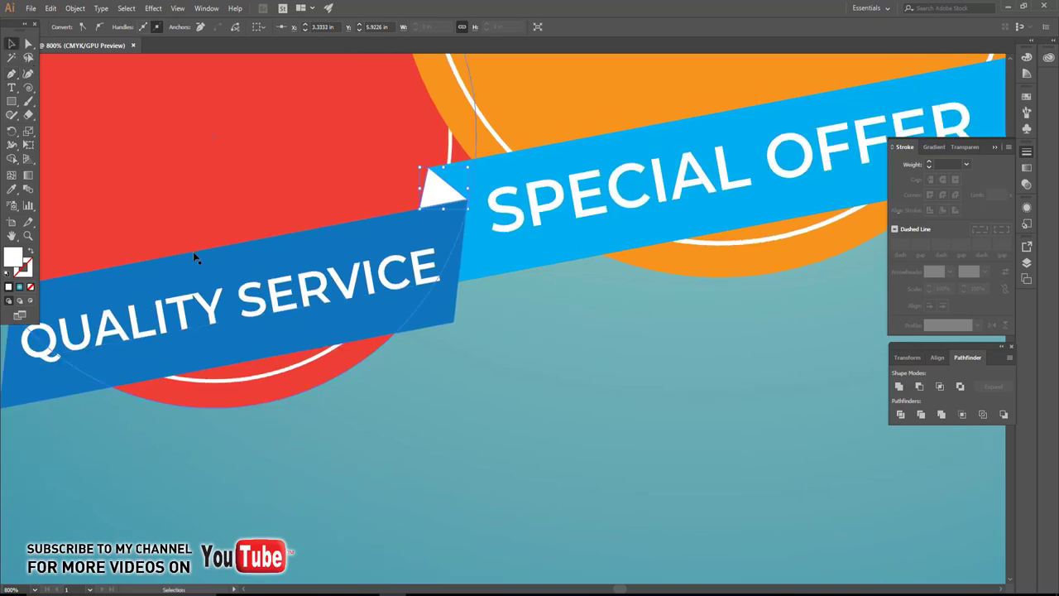
pyautogui.click(285, 252)
pyautogui.doubleClick(14, 258)
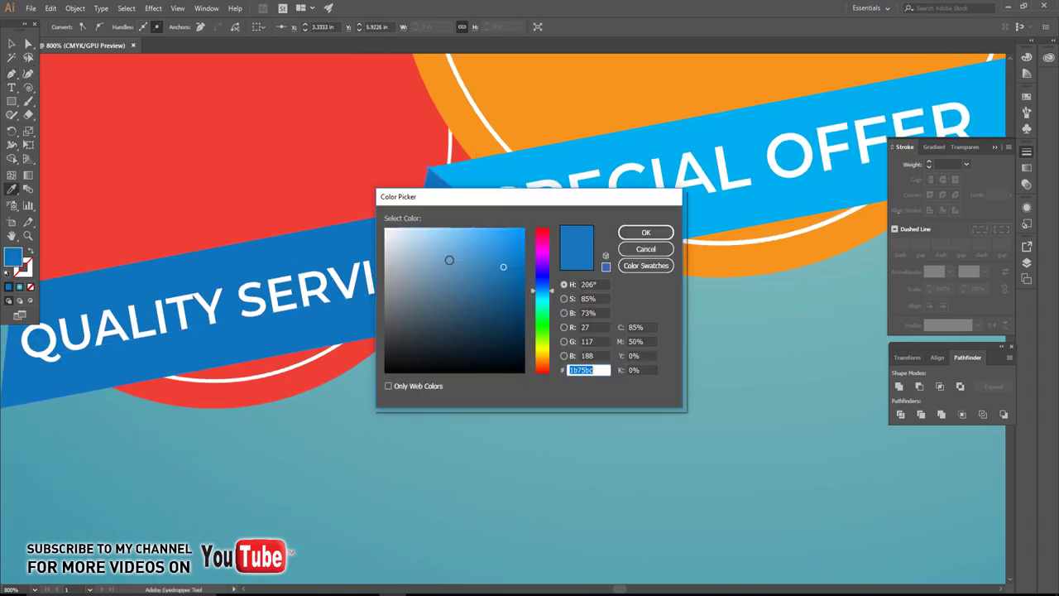
pyautogui.click(516, 294)
pyautogui.click(646, 232)
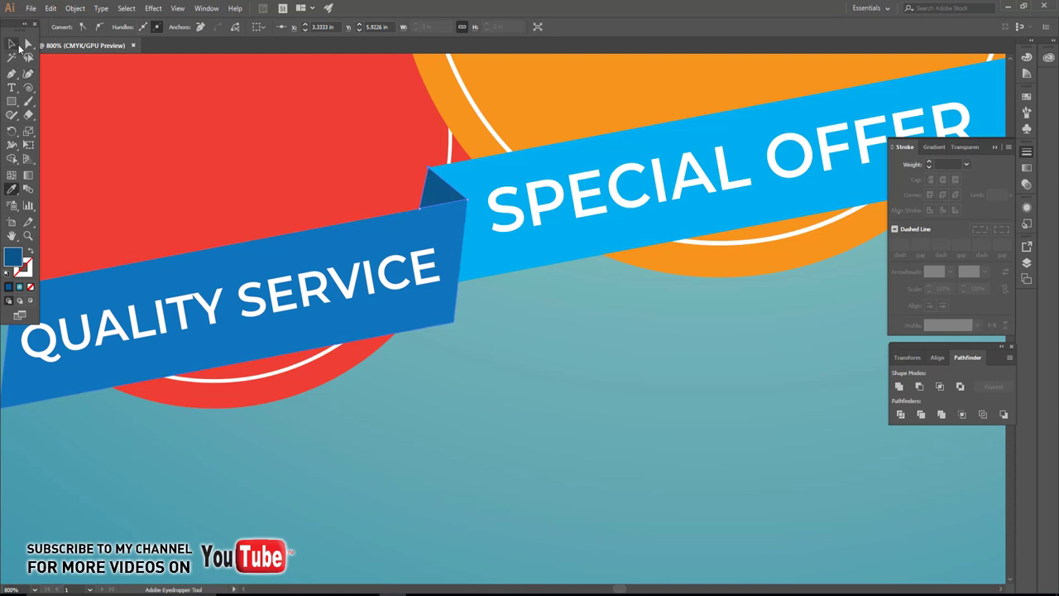
pyautogui.click(11, 43)
pyautogui.scroll(-2, 546, 392)
pyautogui.moveTo(545, 391); pyautogui.dragTo(502, 388)
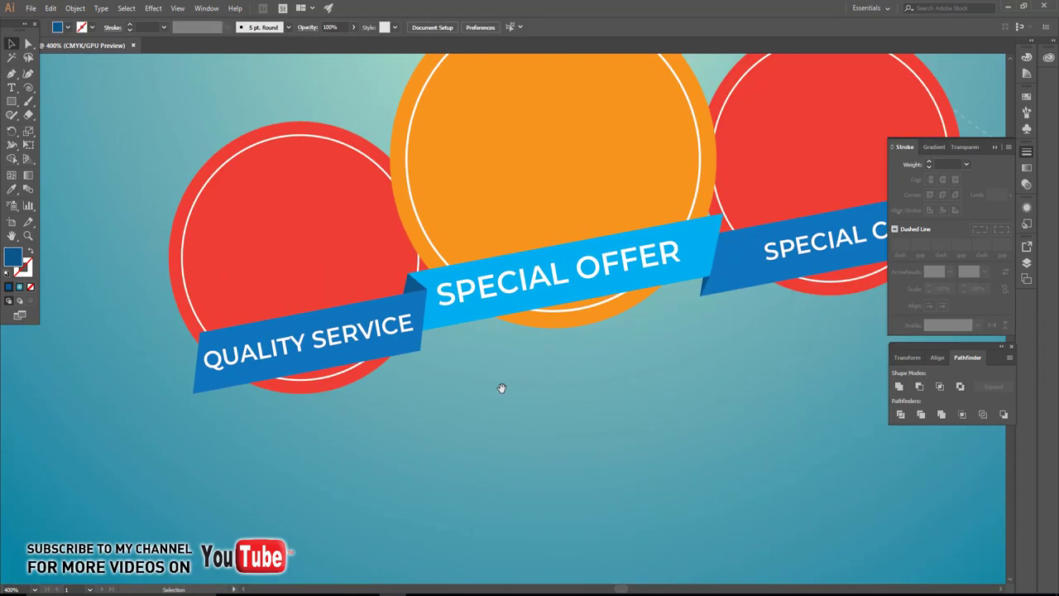
# - Resize and reshape the orange flag tail
pyautogui.moveTo(648, 392); pyautogui.dragTo(388, 404)
pyautogui.click(724, 252)
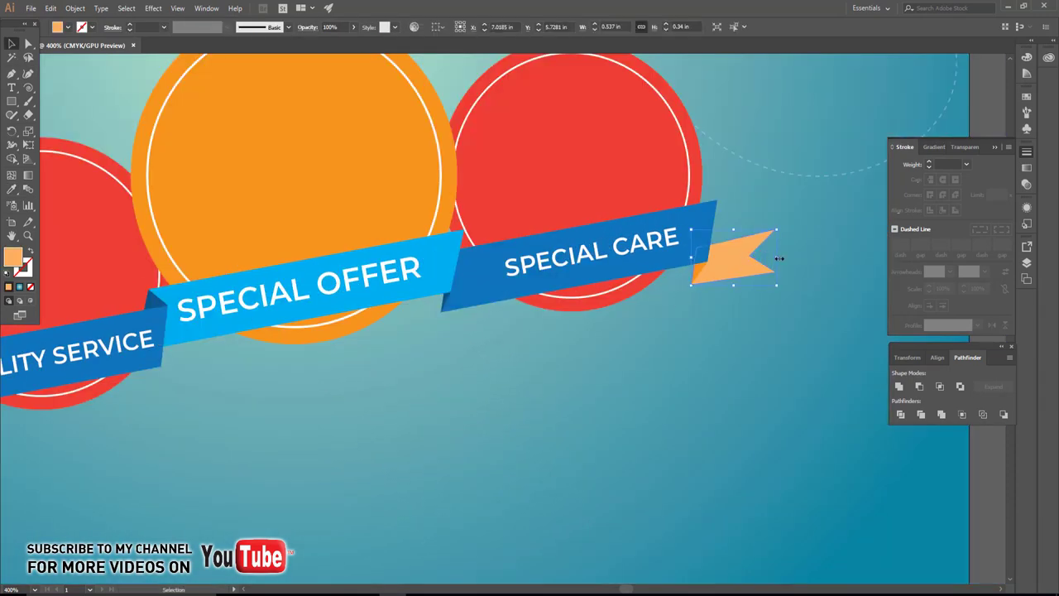
pyautogui.moveTo(776, 258); pyautogui.dragTo(752, 263)
pyautogui.moveTo(726, 321); pyautogui.dragTo(778, 288)
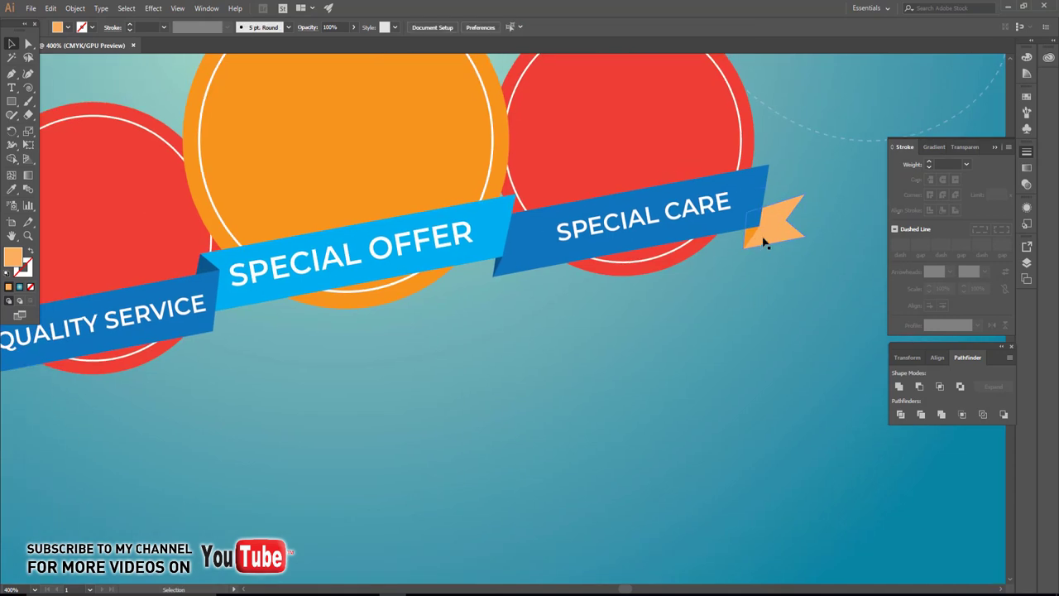
pyautogui.moveTo(806, 195); pyautogui.dragTo(821, 180)
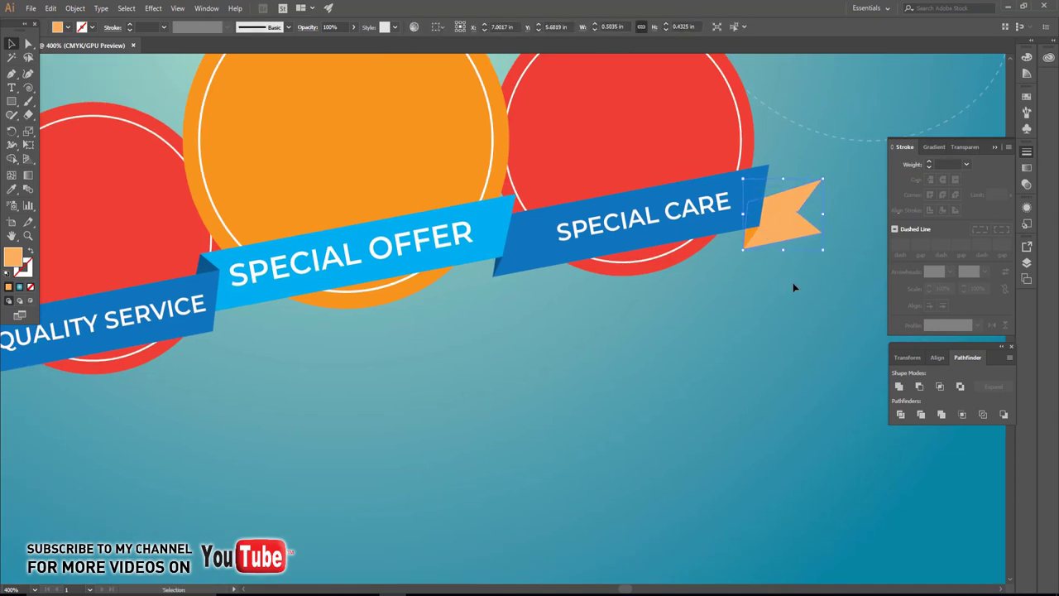
# - Fill the SPECIAL CARE ribbon with orange sampled by the Eyedropper
pyautogui.click(736, 185)
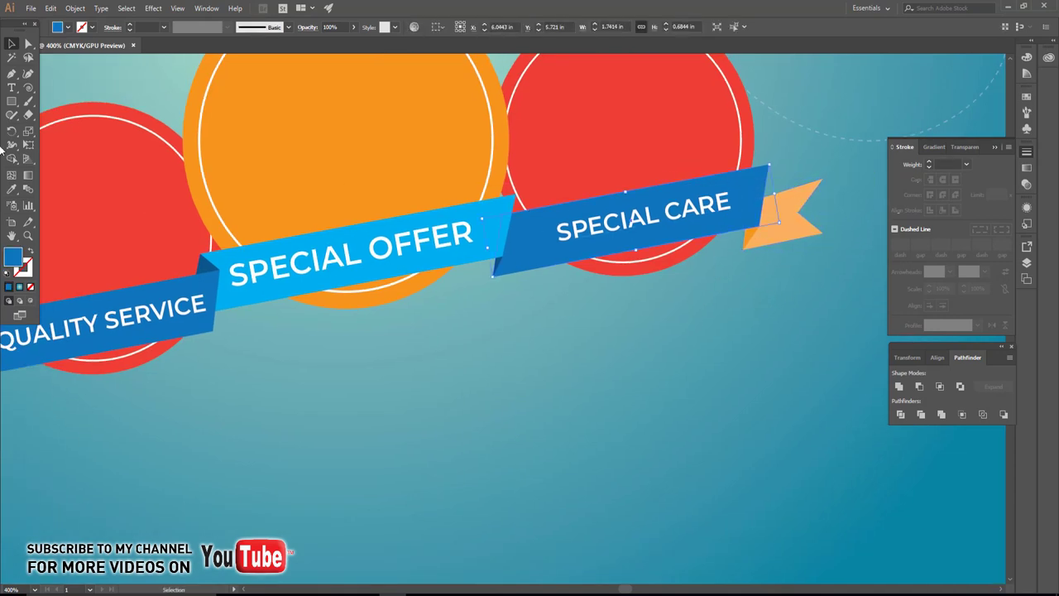
pyautogui.click(11, 189)
pyautogui.click(240, 99)
pyautogui.click(11, 43)
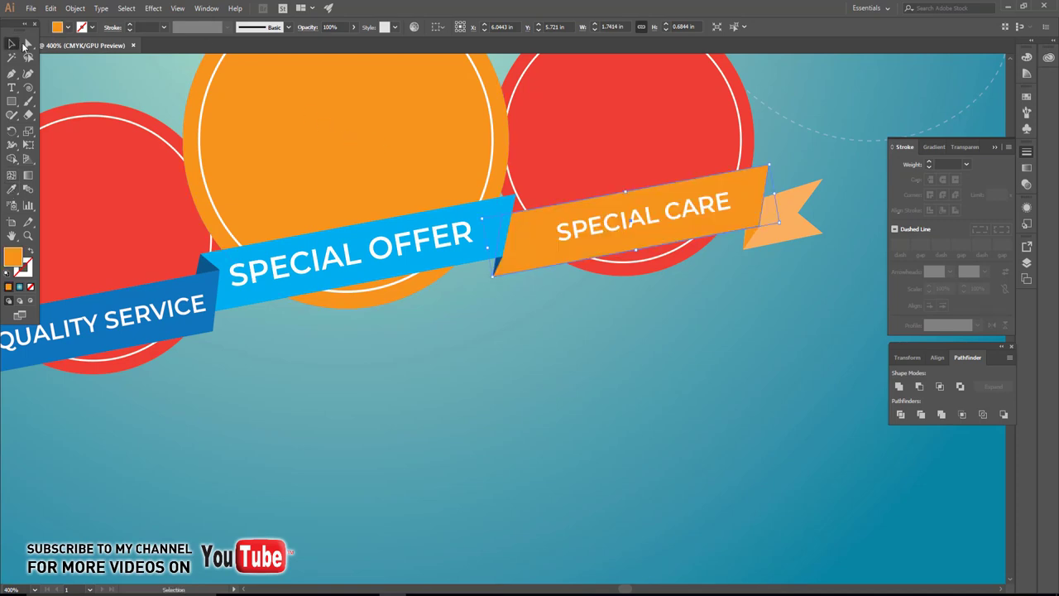
pyautogui.click(528, 398)
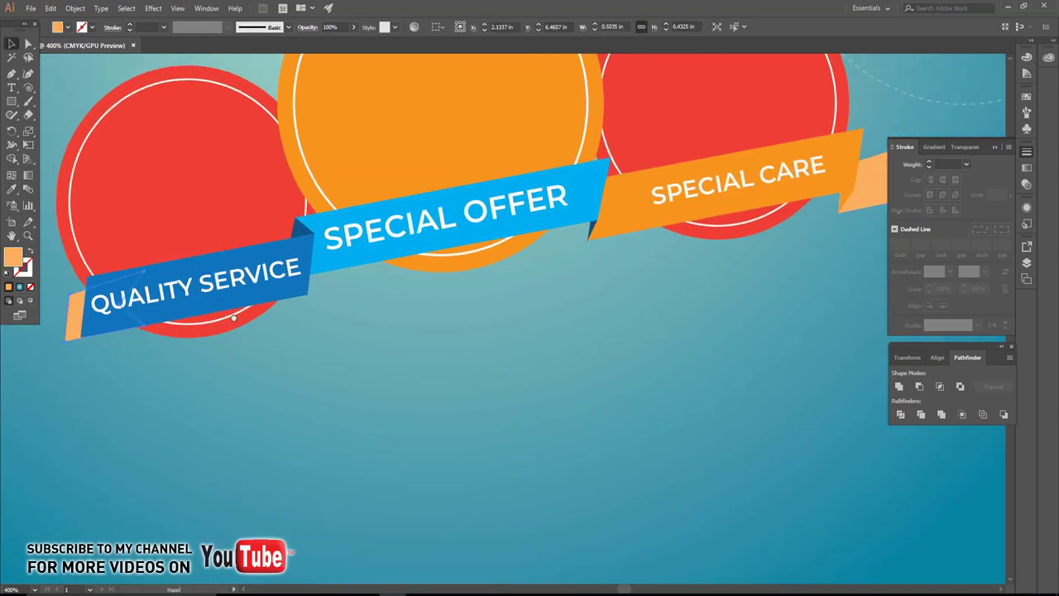
# - Reflect the orange ribbon end vertically, then move it left of the blue band and rotate it
pyautogui.moveTo(93, 327); pyautogui.dragTo(276, 281)
pyautogui.rightClick(240, 269)
pyautogui.click(403, 476)
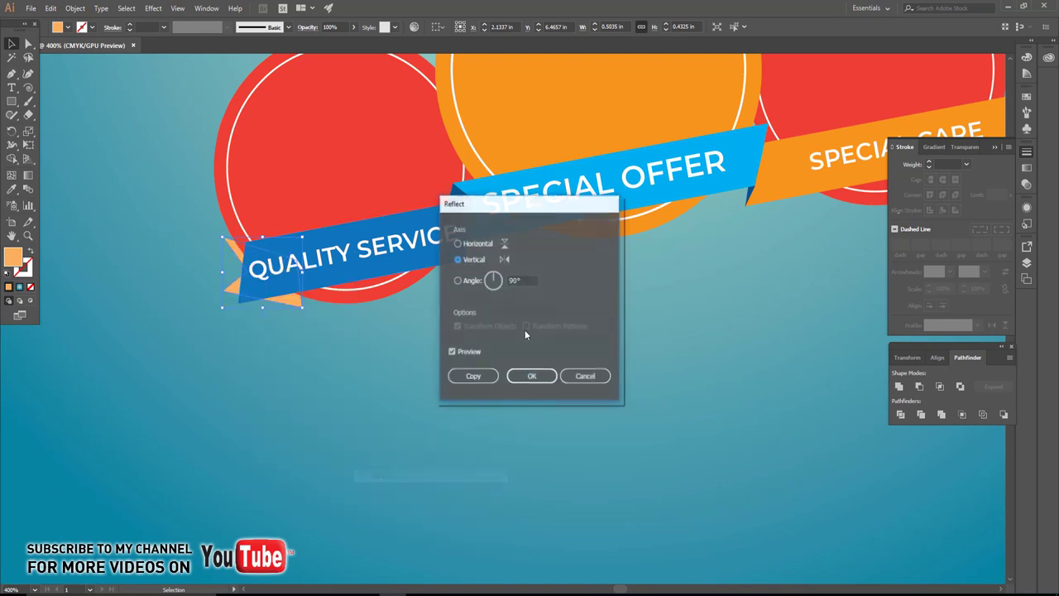
pyautogui.click(475, 373)
pyautogui.moveTo(232, 298); pyautogui.dragTo(190, 307)
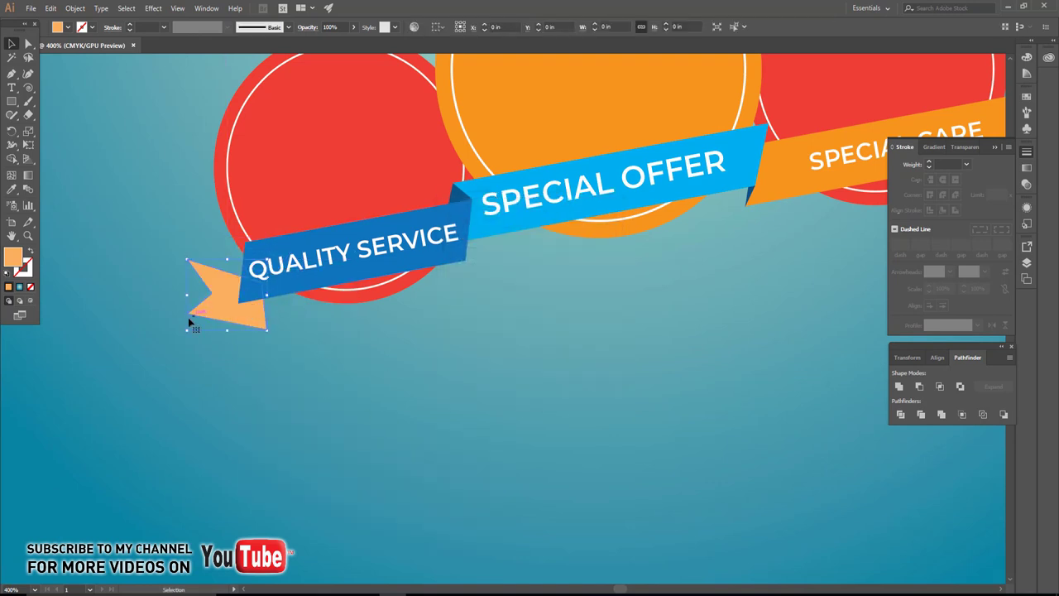
pyautogui.scroll(1, 190, 308)
pyautogui.moveTo(313, 336); pyautogui.dragTo(252, 291)
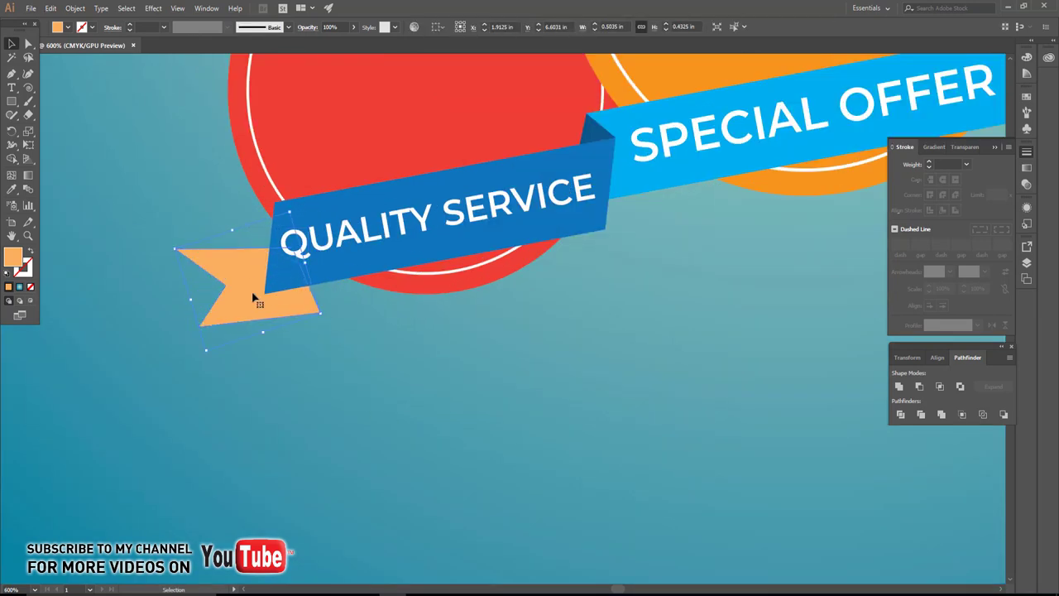
# - Reflect the ribbon end horizontally and position it along the band's slope
pyautogui.rightClick(246, 279)
pyautogui.click(388, 485)
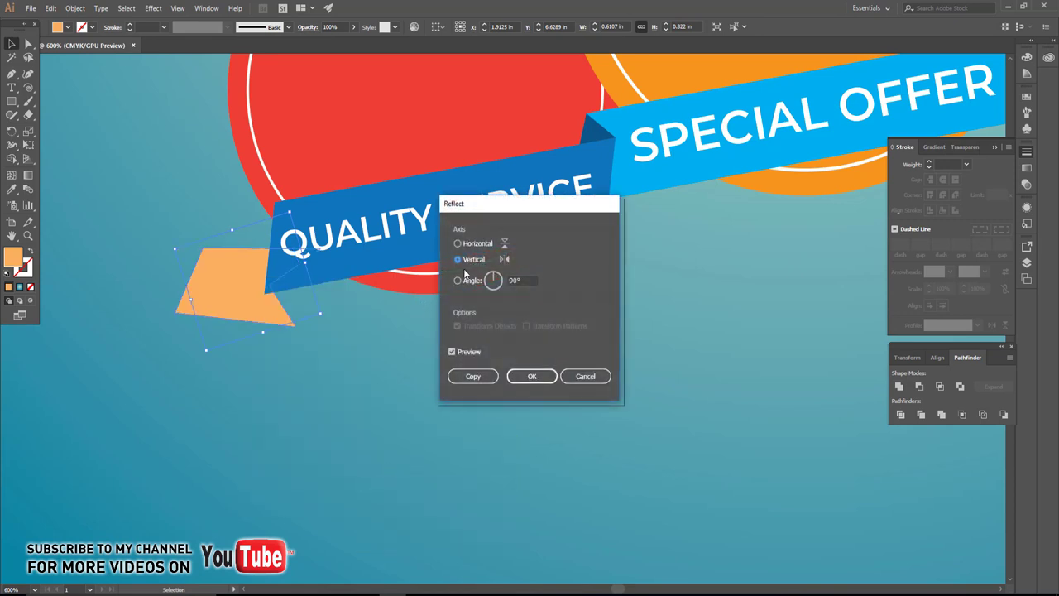
pyautogui.click(459, 245)
pyautogui.click(531, 373)
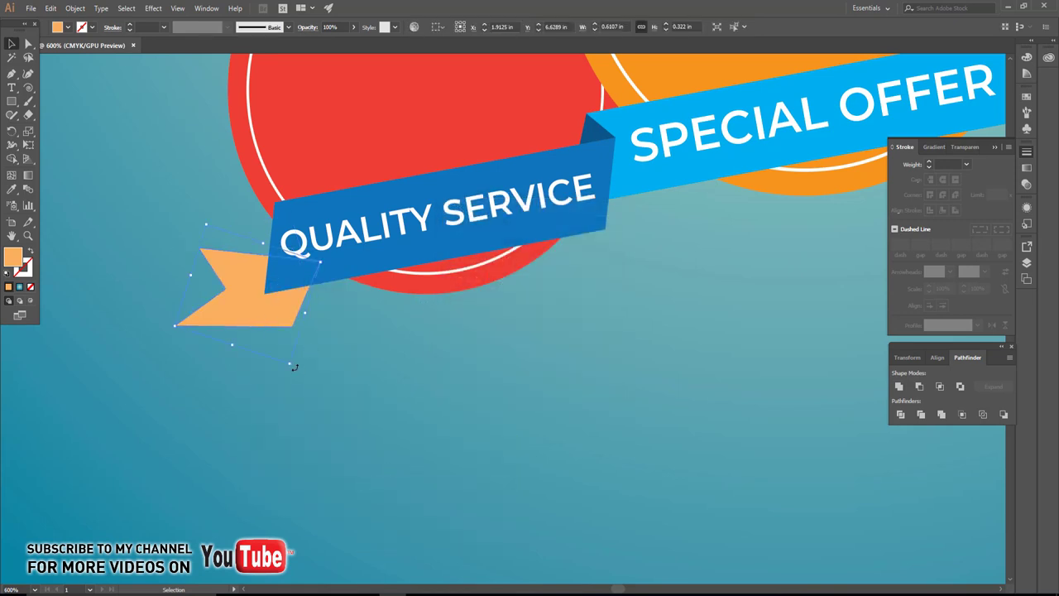
pyautogui.moveTo(294, 367); pyautogui.dragTo(326, 370)
pyautogui.click(326, 371)
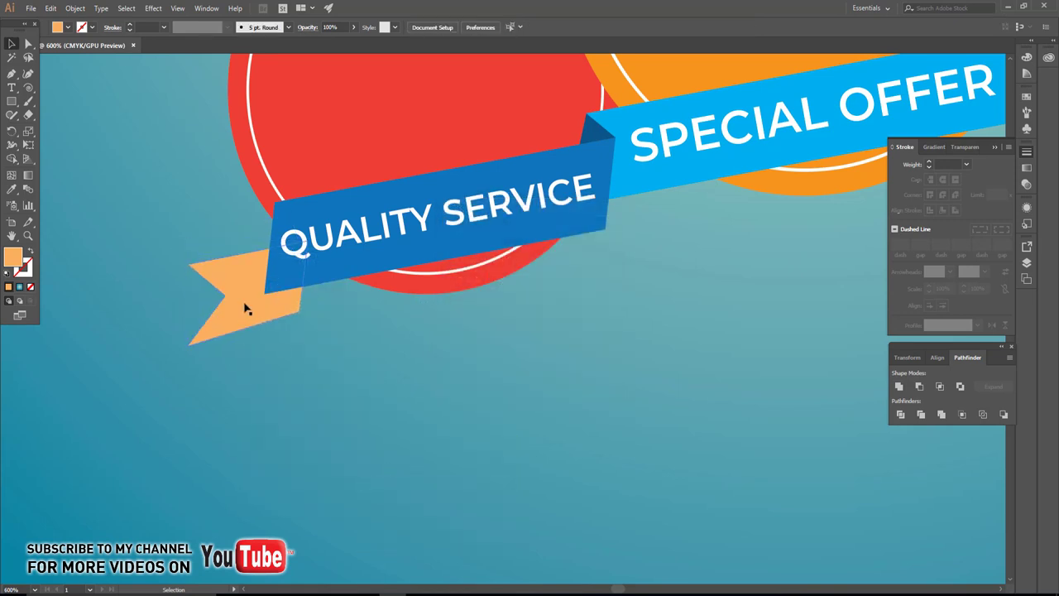
pyautogui.moveTo(246, 308); pyautogui.dragTo(233, 287)
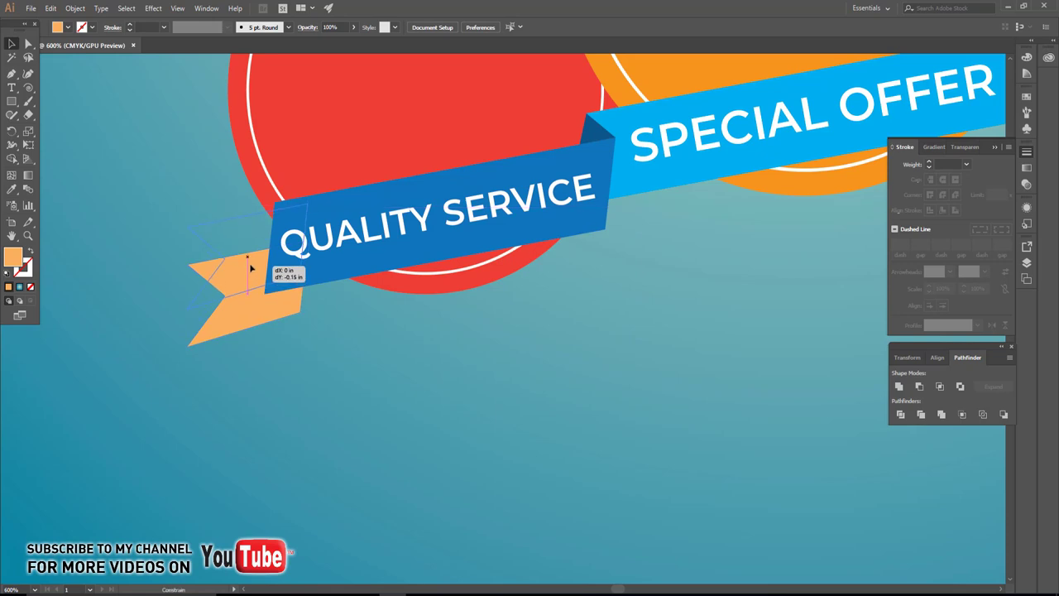
pyautogui.click(295, 358)
pyautogui.moveTo(225, 295)
pyautogui.mouseDown()
pyautogui.moveTo(233, 232)
pyautogui.moveTo(250, 230)
pyautogui.mouseUp()
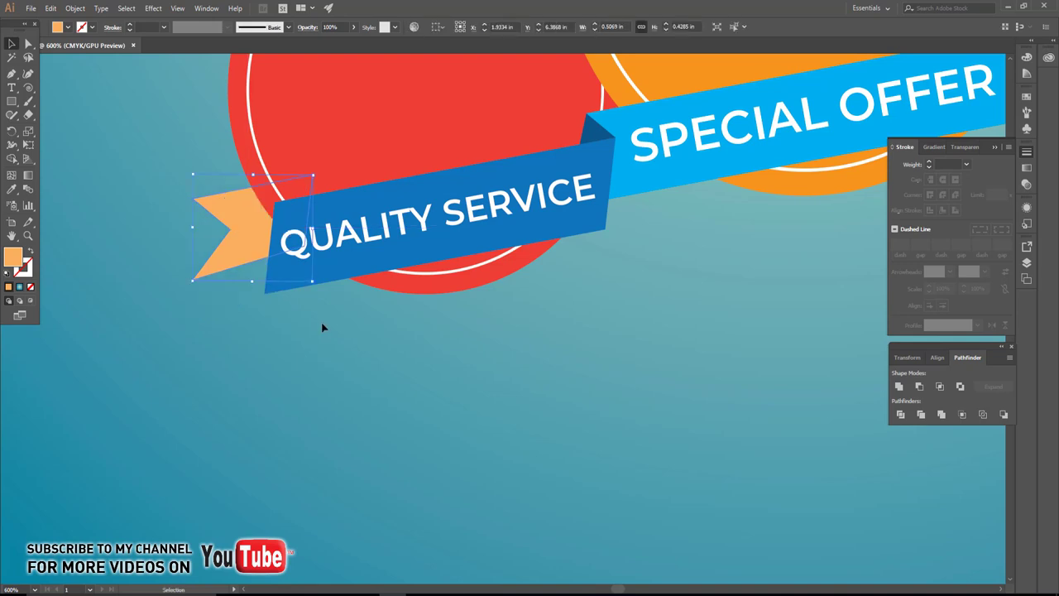
pyautogui.click(322, 326)
# - Arrange the tail forward and give it the QUALITY SERVICE band's blue with the Eyedropper
pyautogui.click(300, 241)
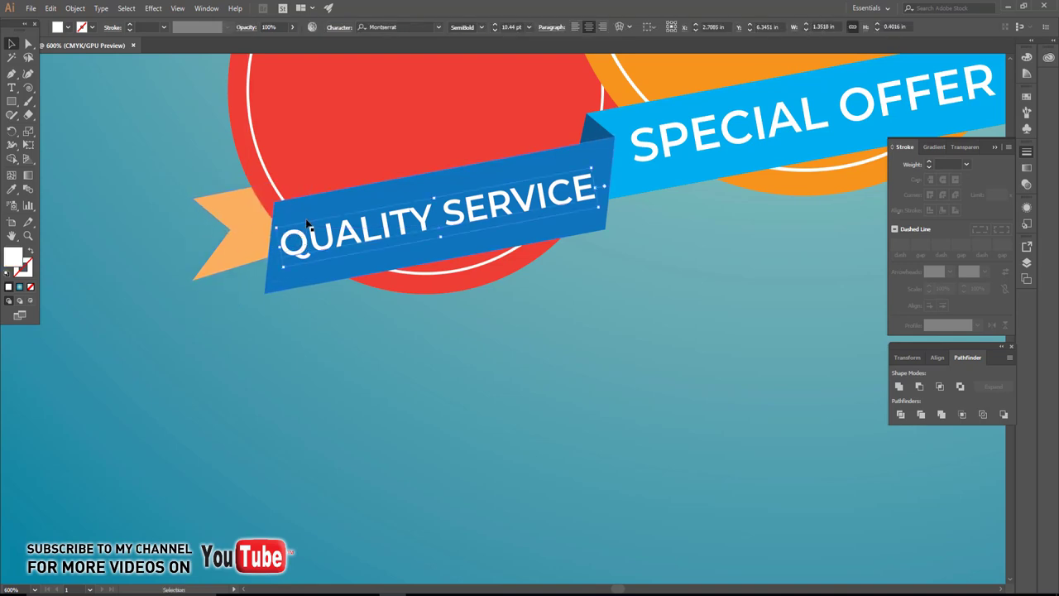
pyautogui.hotkey('ctrl', ']')
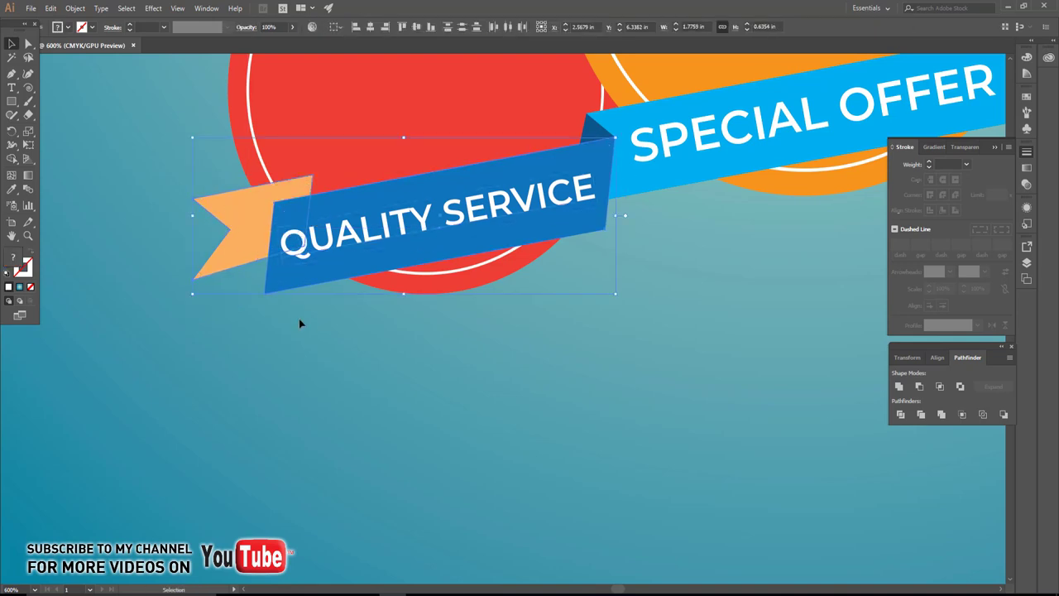
pyautogui.click(248, 216)
pyautogui.press('i')
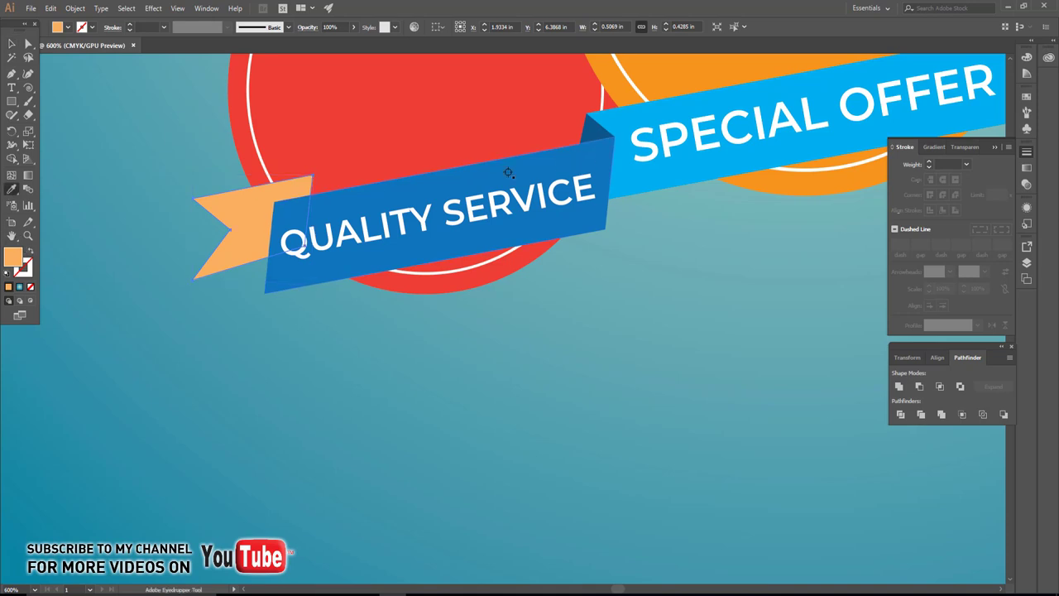
pyautogui.click(508, 173)
pyautogui.click(10, 43)
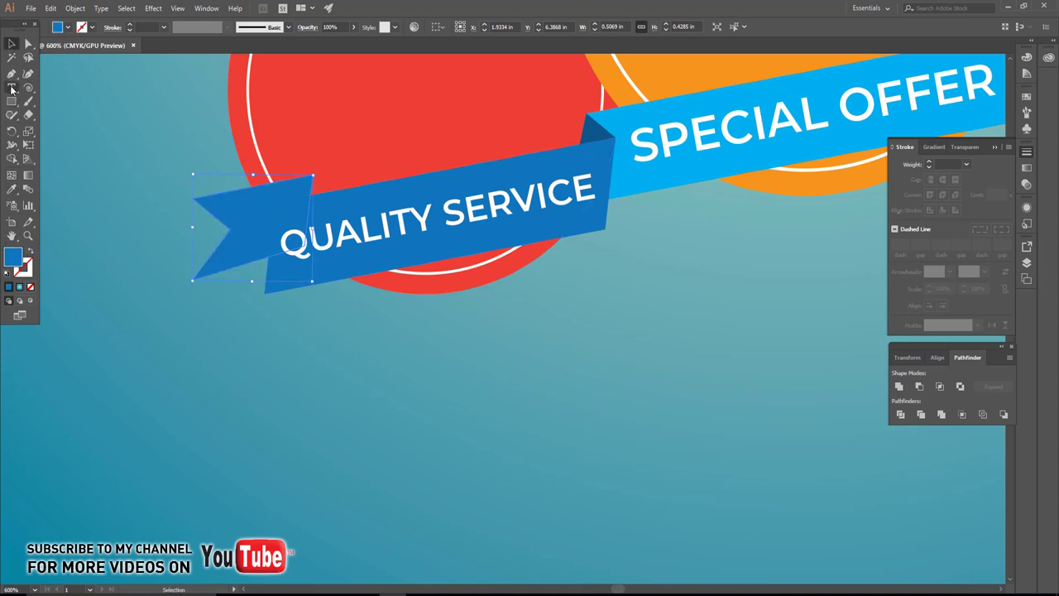
pyautogui.click(11, 73)
# - Check and confirm the left tail's fill colour in the colour picker
pyautogui.scroll(2, 206, 189)
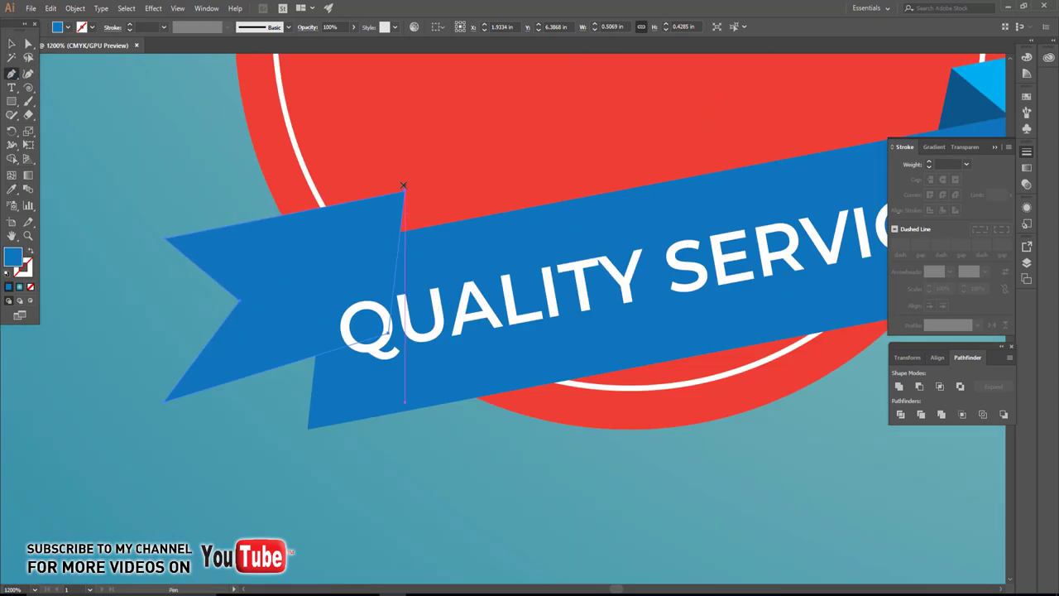
pyautogui.click(11, 44)
pyautogui.click(479, 235)
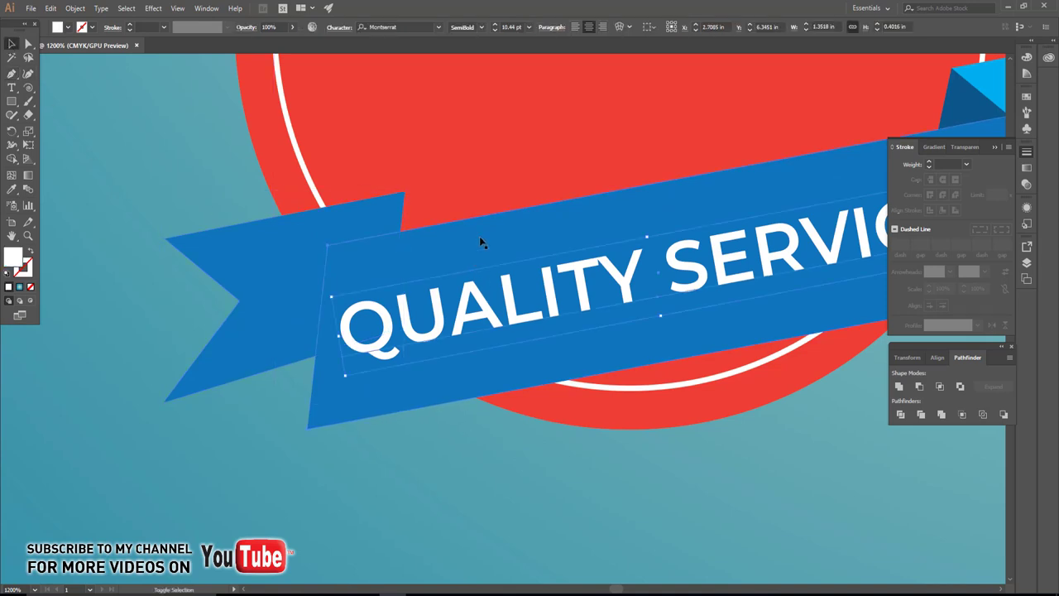
pyautogui.click(256, 239)
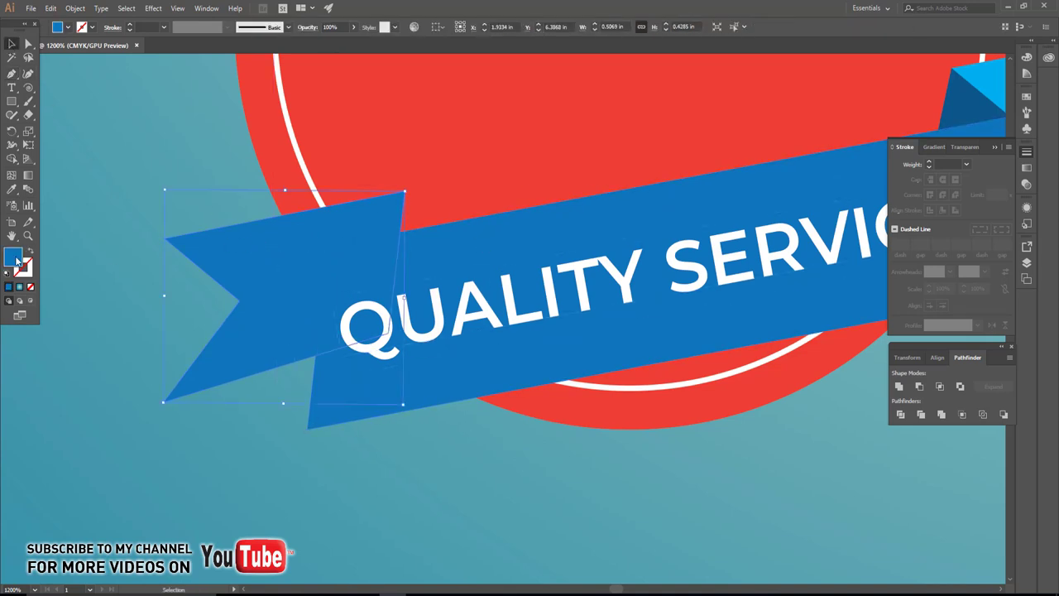
pyautogui.doubleClick(12, 258)
pyautogui.click(645, 232)
pyautogui.click(378, 266)
# - Draw a Pen triangle for the fold where the tail meets the band
pyautogui.press('p')
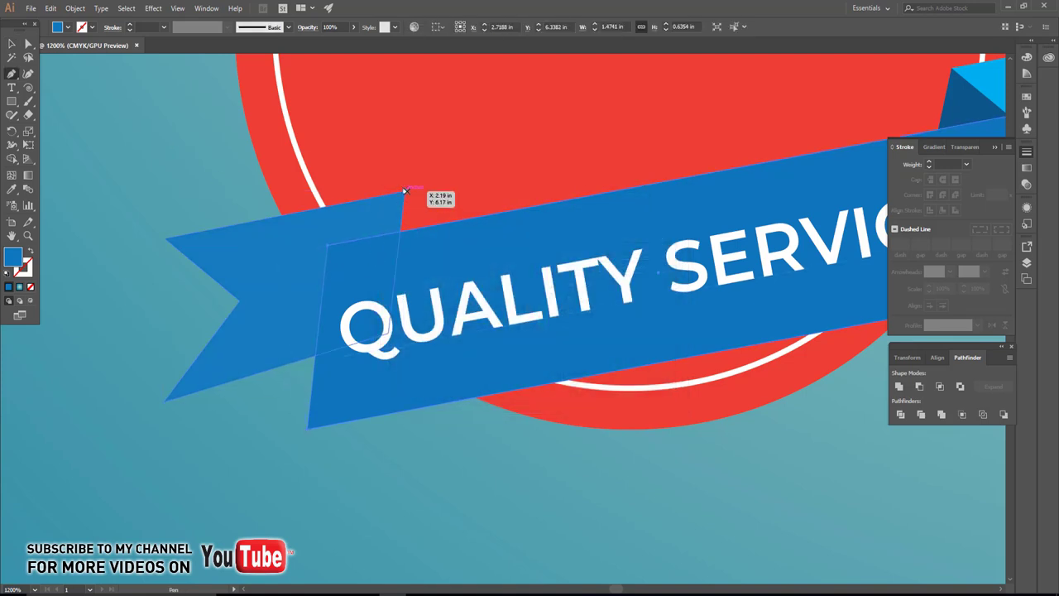
pyautogui.click(404, 192)
pyautogui.click(328, 244)
pyautogui.click(405, 239)
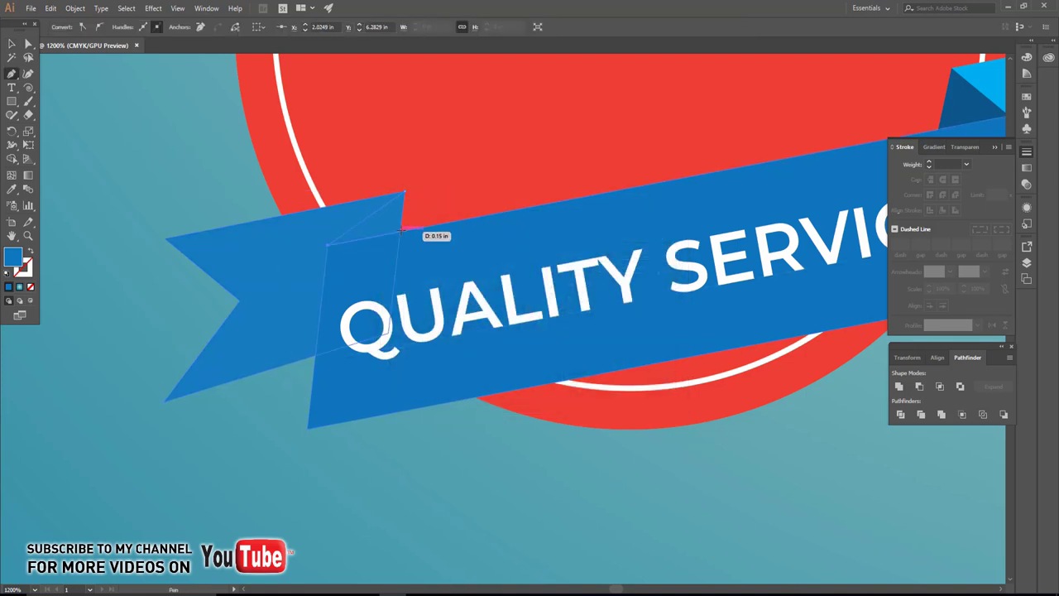
pyautogui.click(404, 191)
pyautogui.press('v')
pyautogui.click(87, 144)
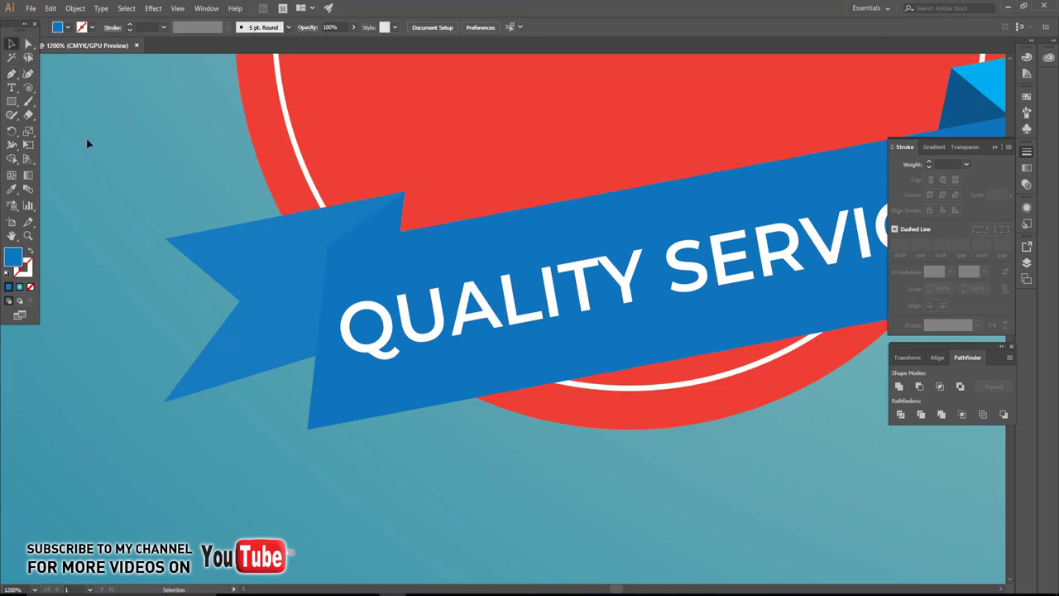
# - Fill the fold triangle with a lighter blue
pyautogui.click(394, 208)
pyautogui.doubleClick(11, 257)
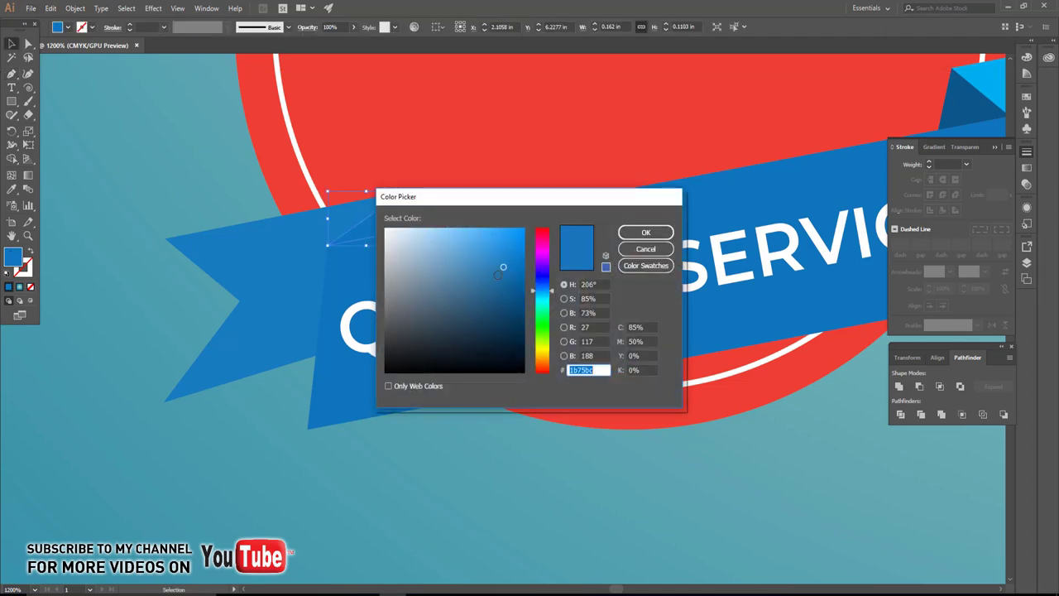
pyautogui.moveTo(502, 267); pyautogui.dragTo(492, 241)
pyautogui.click(643, 230)
pyautogui.click(190, 181)
# - Scale up the three-circle badge group around its centre
pyautogui.scroll(-5, 190, 181)
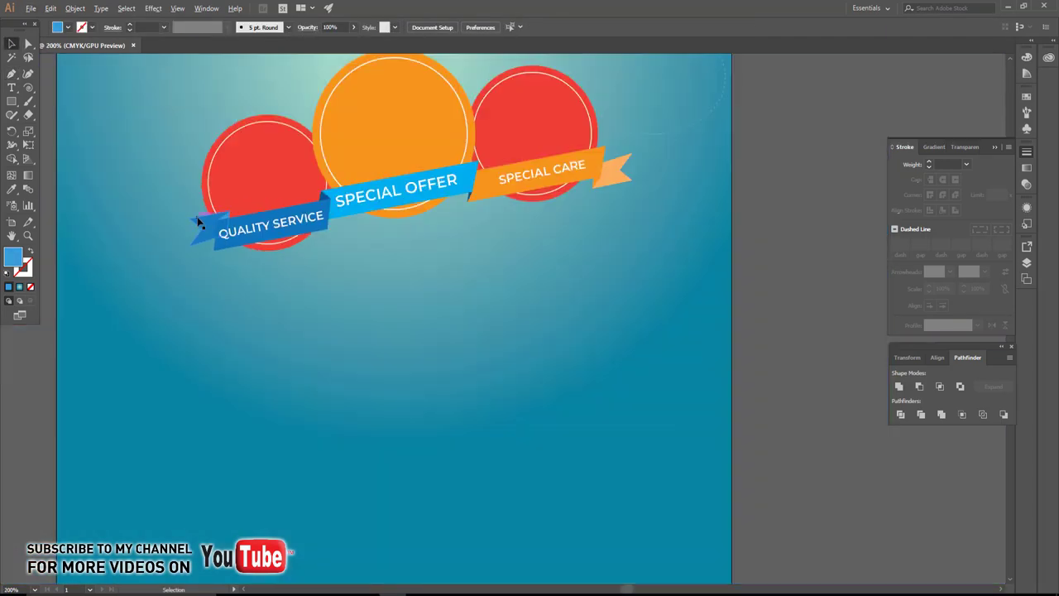
pyautogui.scroll(2, 506, 393)
pyautogui.click(130, 285)
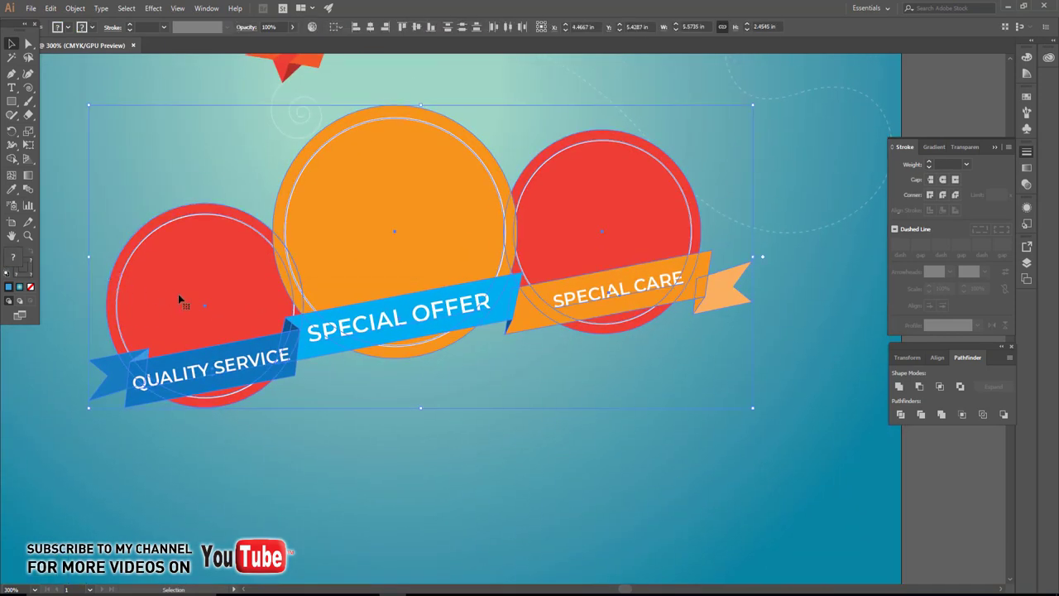
pyautogui.scroll(-1, 178, 294)
pyautogui.moveTo(569, 374); pyautogui.dragTo(624, 398)
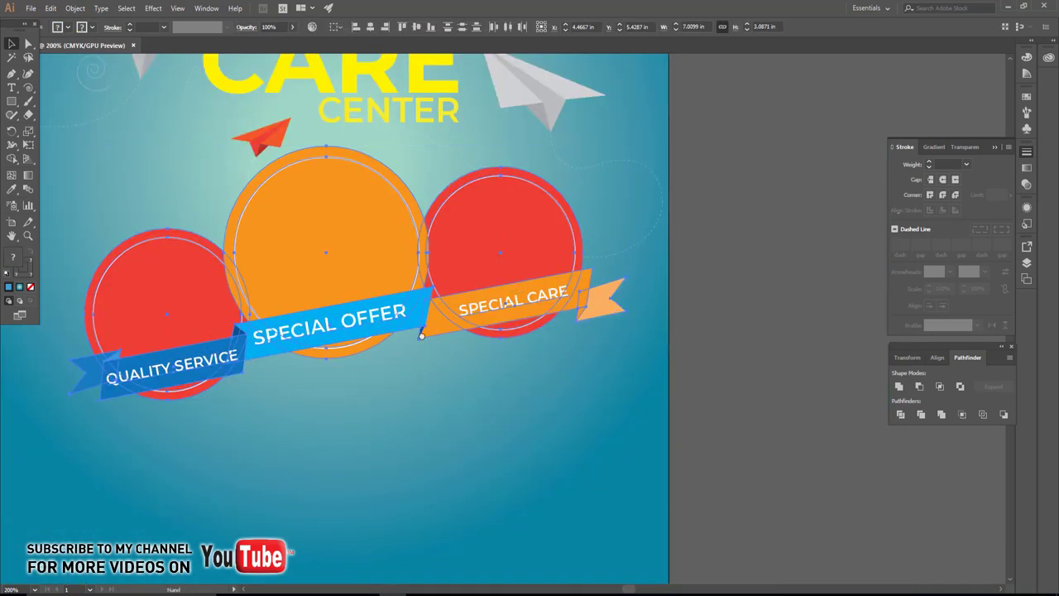
pyautogui.moveTo(306, 285); pyautogui.dragTo(362, 310)
pyautogui.hotkey('ctrl', 'shift', 'a')
# - Place the Child-Care-Image-7 photo over the orange circle and send it backward
pyautogui.click(33, 8)
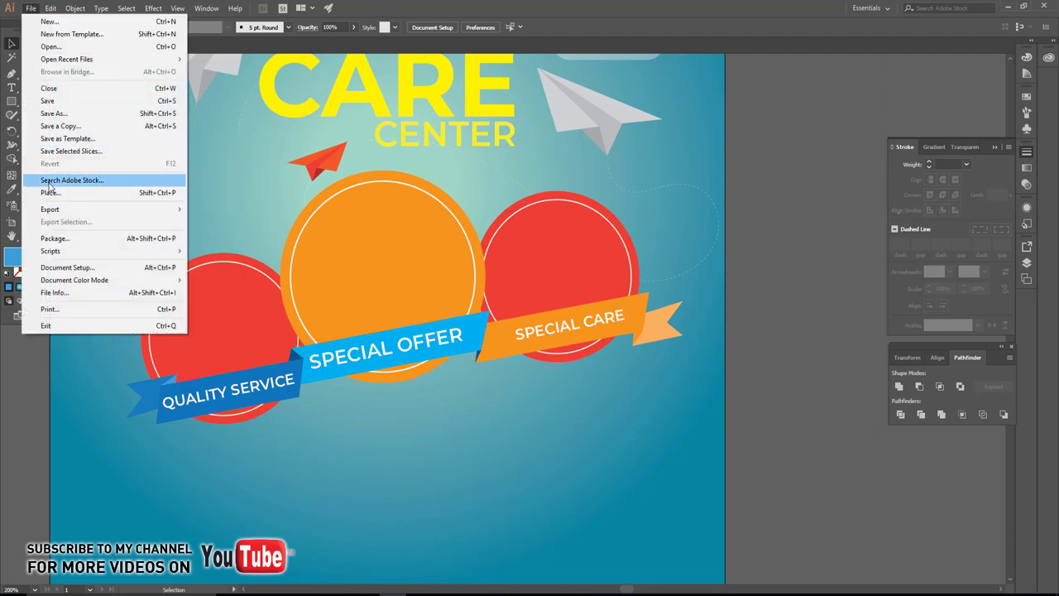
pyautogui.click(58, 177)
pyautogui.click(250, 174)
pyautogui.click(378, 408)
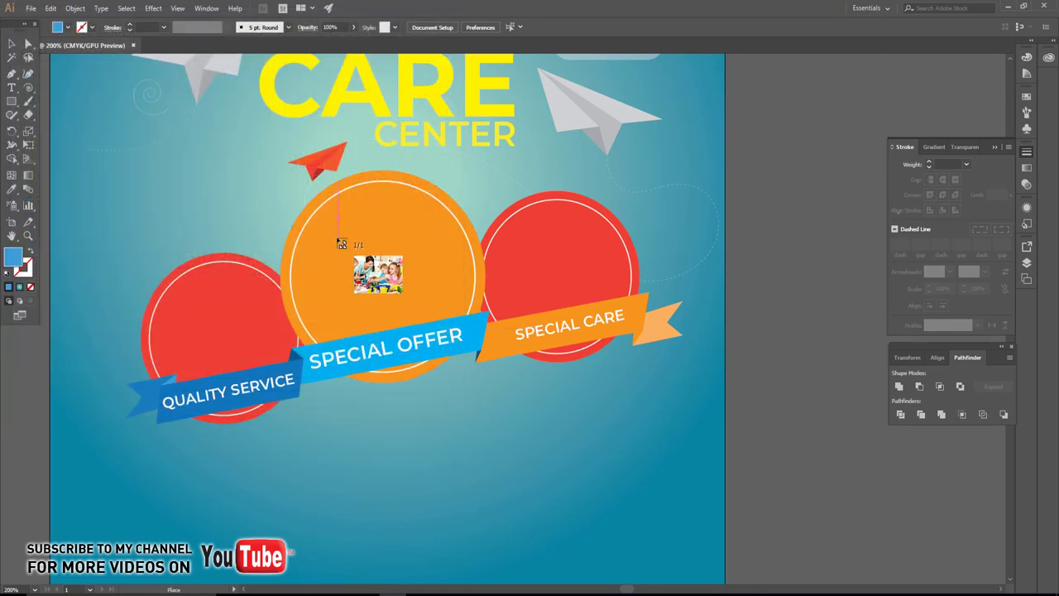
pyautogui.moveTo(337, 233); pyautogui.dragTo(550, 397)
pyautogui.rightClick(391, 252)
pyautogui.moveTo(421, 348)
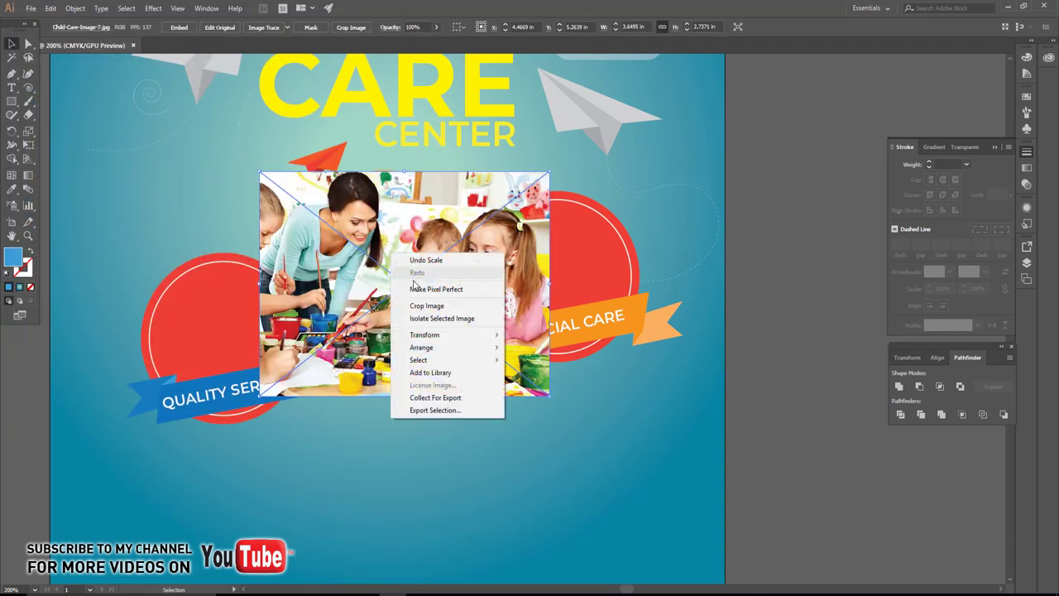
pyautogui.click(539, 385)
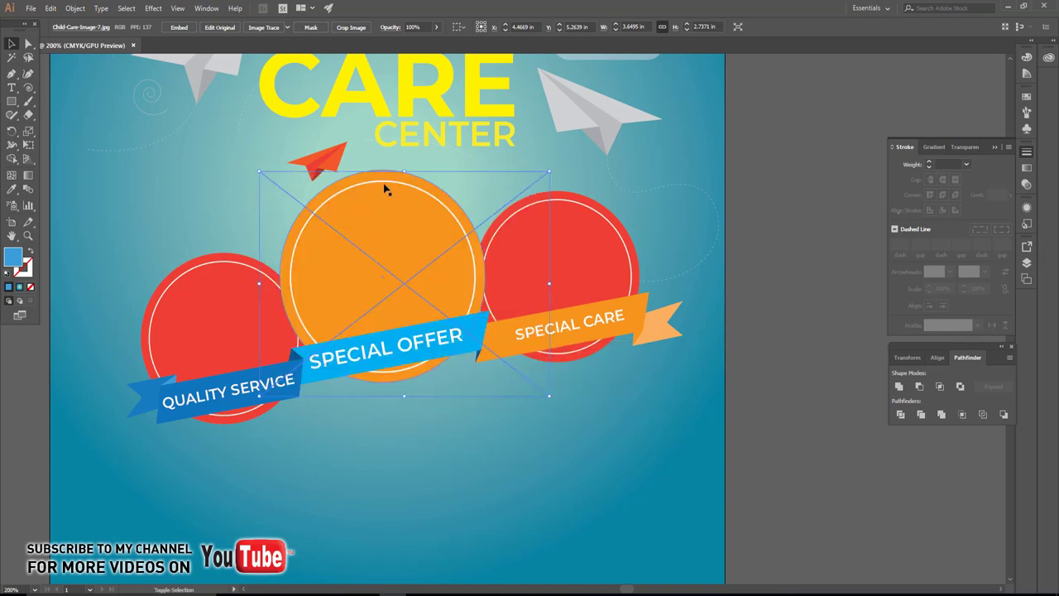
# - Clip the photo inside the orange circle and resize it to fit
pyautogui.rightClick(378, 201)
pyautogui.click(409, 282)
pyautogui.doubleClick(401, 285)
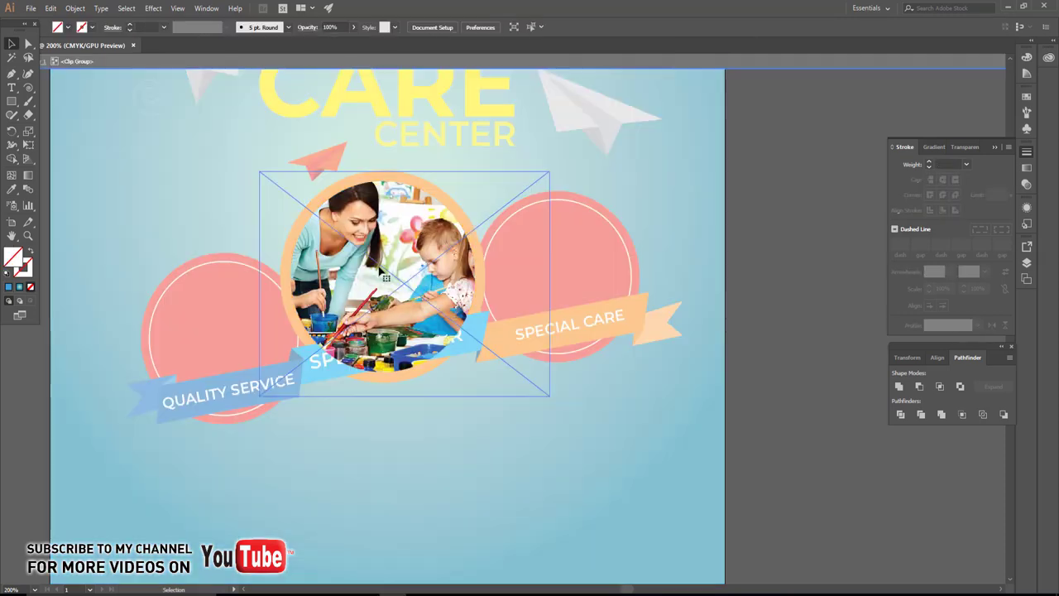
pyautogui.moveTo(549, 396); pyautogui.dragTo(522, 400)
pyautogui.moveTo(520, 172); pyautogui.dragTo(515, 179)
pyautogui.doubleClick(472, 427)
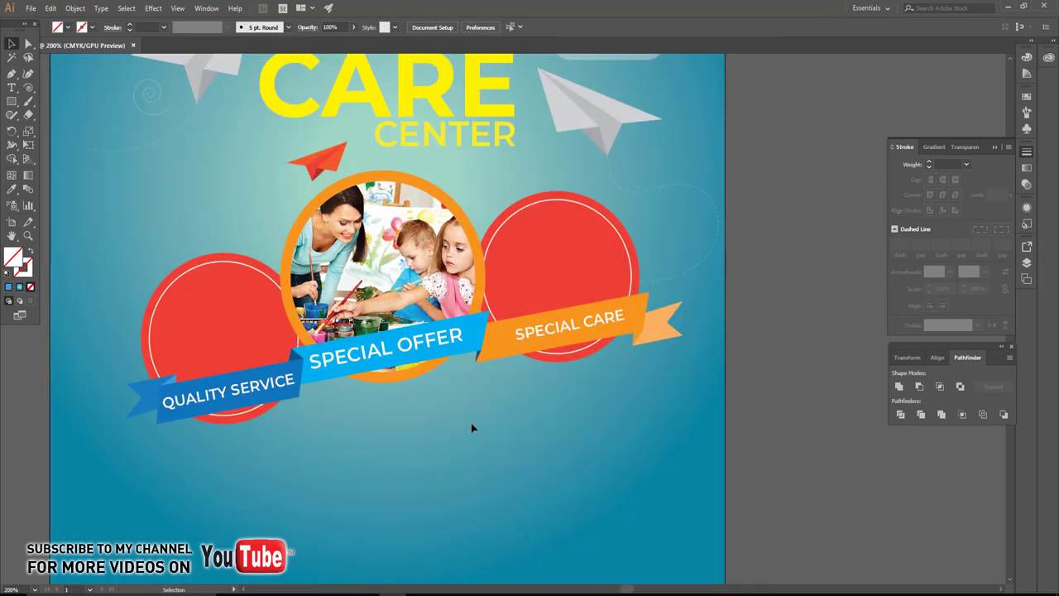
pyautogui.moveTo(467, 421); pyautogui.dragTo(588, 408)
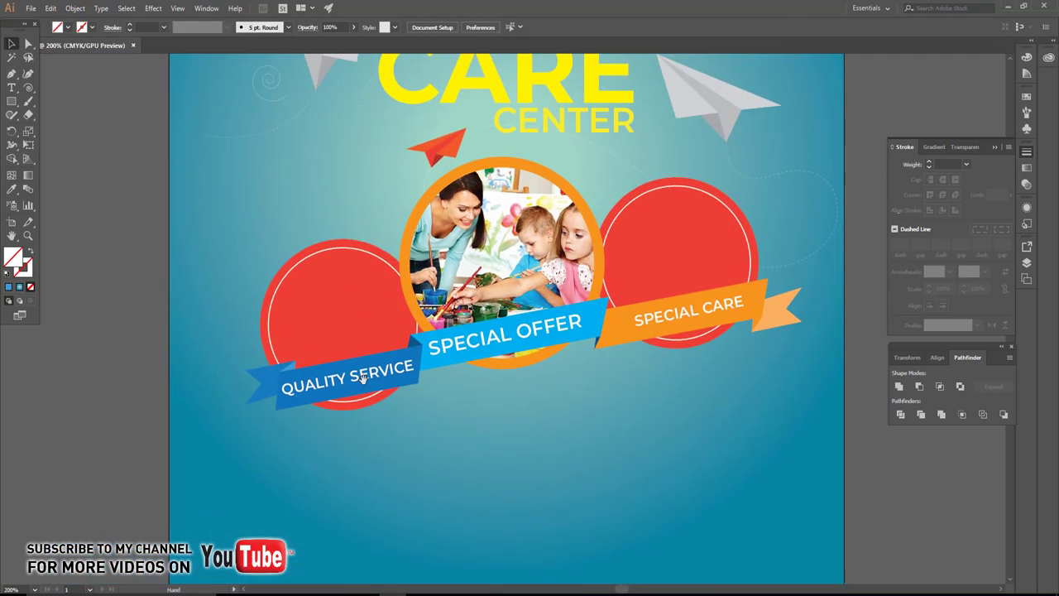
pyautogui.click(315, 290)
pyautogui.click(29, 8)
# - Place the Allenstown childcare photo, shrunk and moved over the left red circle
pyautogui.click(58, 192)
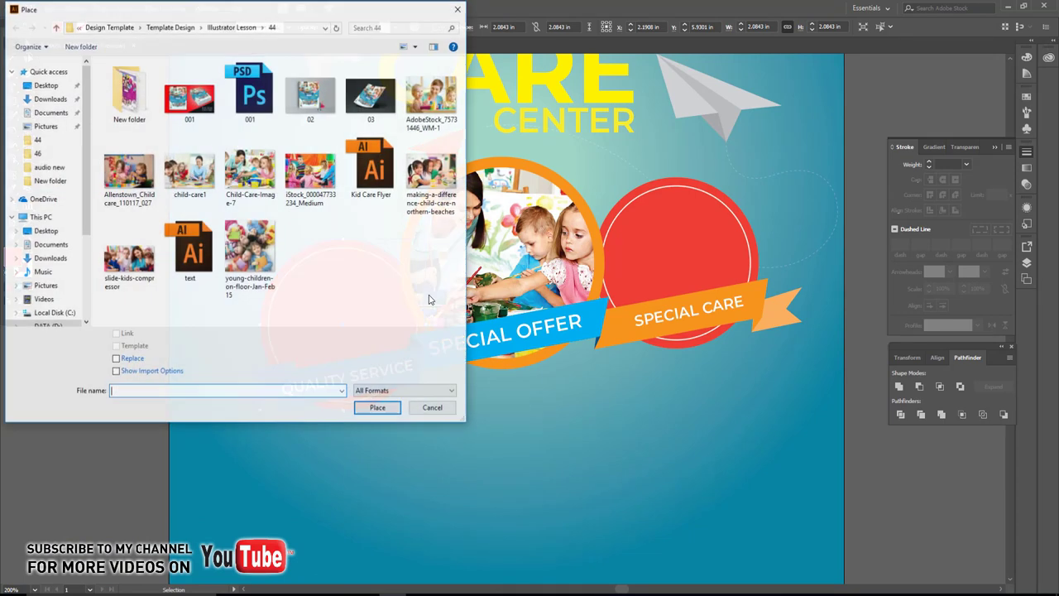
pyautogui.click(139, 175)
pyautogui.click(379, 408)
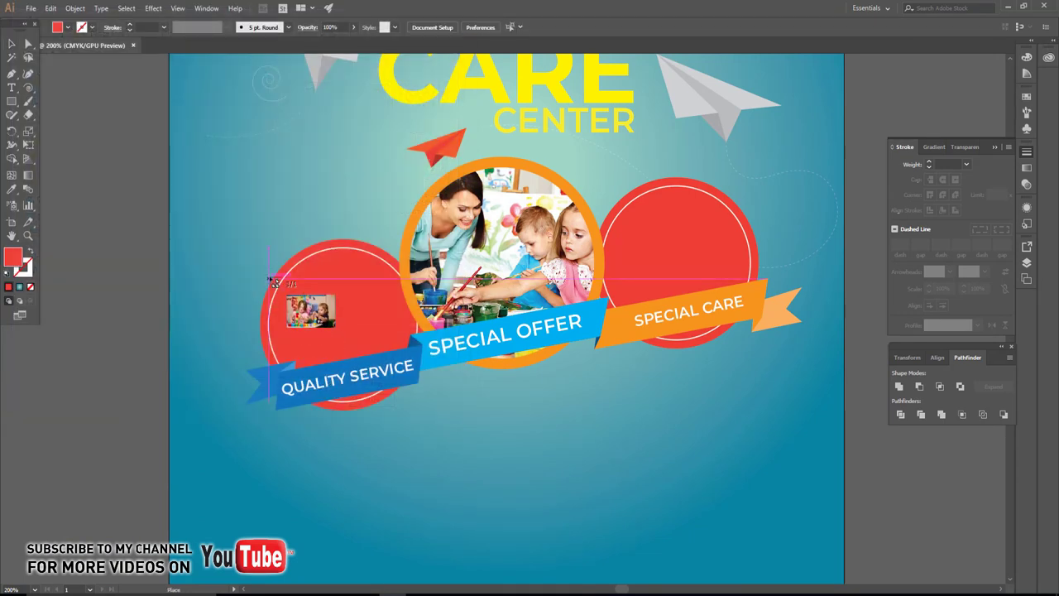
pyautogui.click(268, 280)
pyautogui.moveTo(780, 284); pyautogui.dragTo(656, 360)
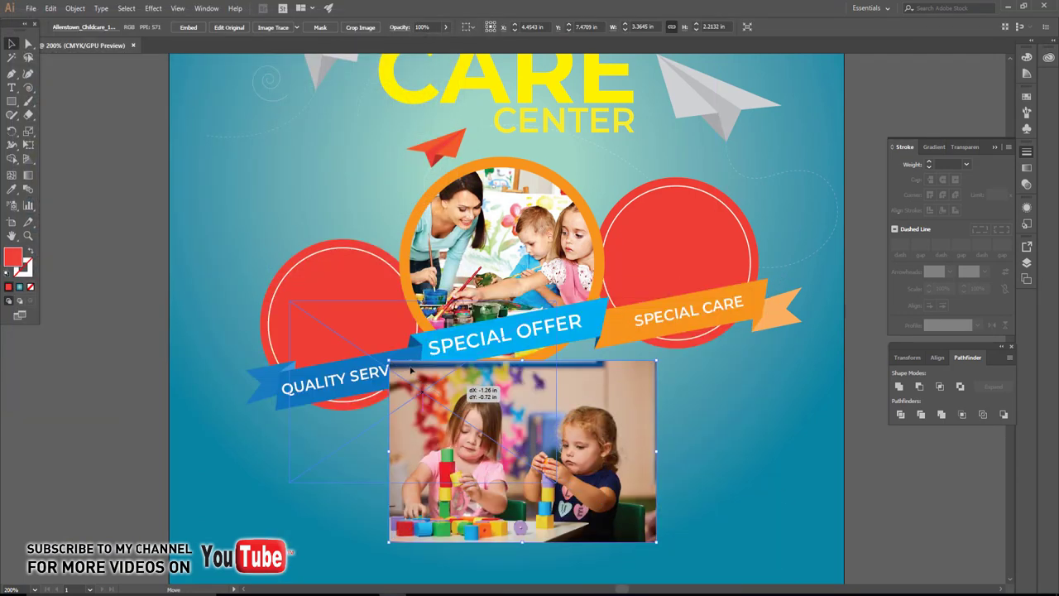
pyautogui.moveTo(543, 445); pyautogui.dragTo(368, 323)
# - Send the Allenstown photo to back and clip it inside the left red circle
pyautogui.hotkey('ctrl', 'shift', '[')
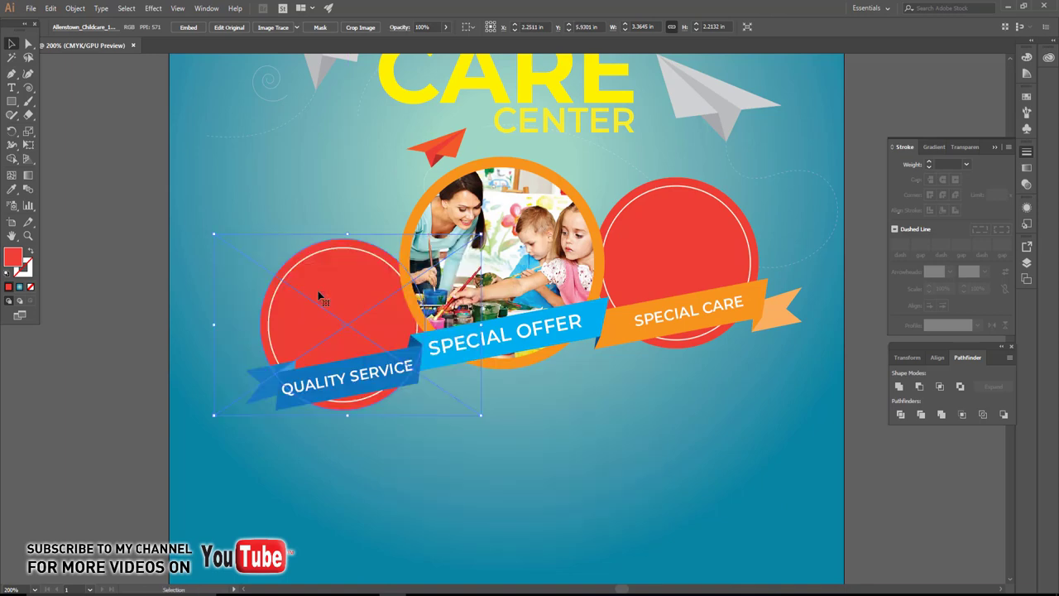
pyautogui.keyDown('shift'); pyautogui.click(306, 271); pyautogui.keyUp('shift')
pyautogui.rightClick(335, 275)
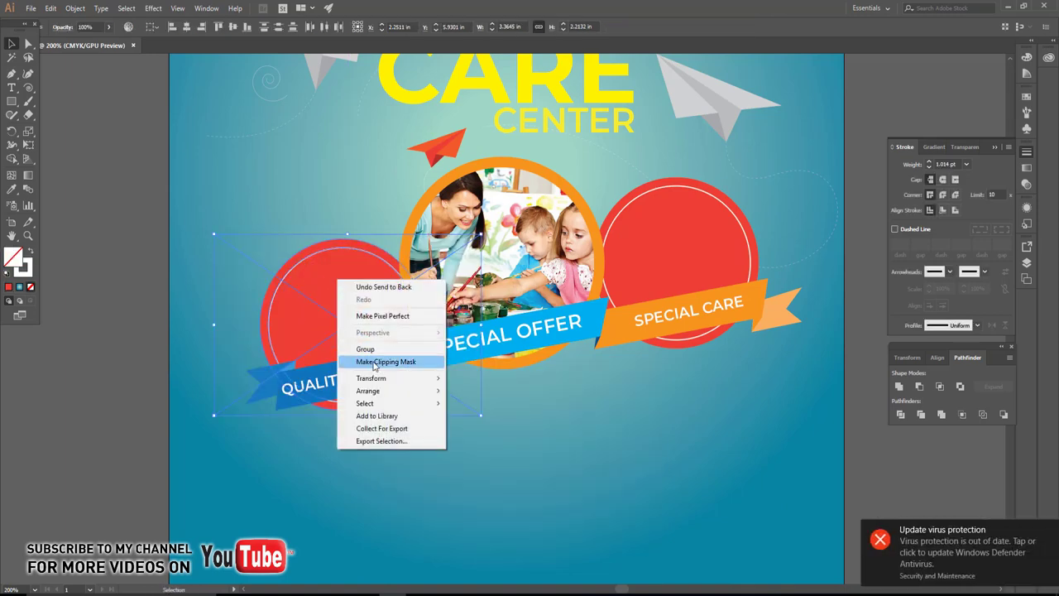
pyautogui.click(347, 358)
pyautogui.click(1049, 532)
pyautogui.click(150, 340)
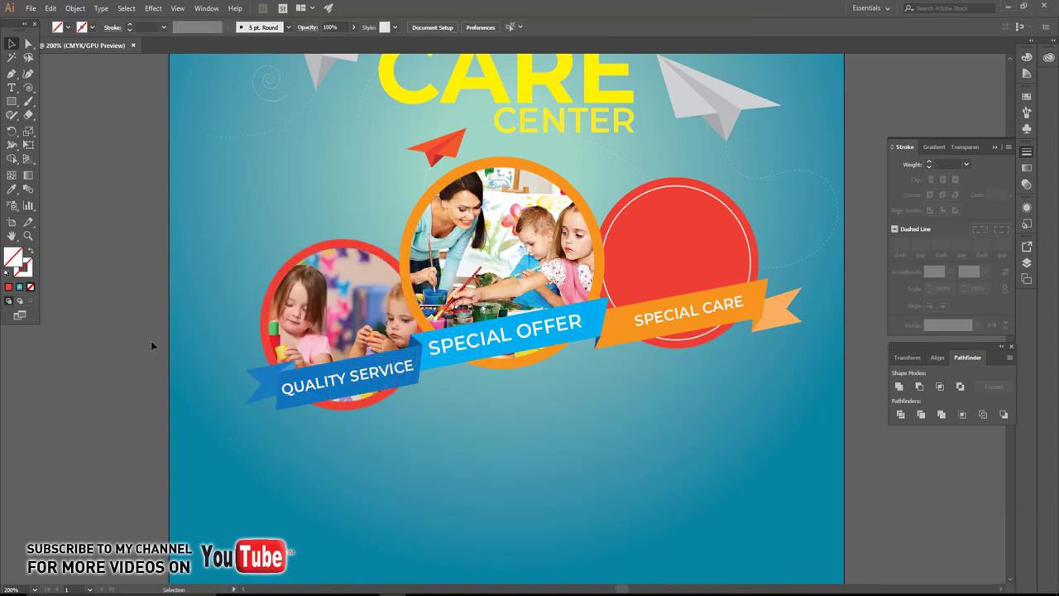
pyautogui.hscroll(5, 151, 340)
# - Place the young-children-on-floor photo, shrunk and moved over the right red circle
pyautogui.click(31, 10)
pyautogui.click(78, 192)
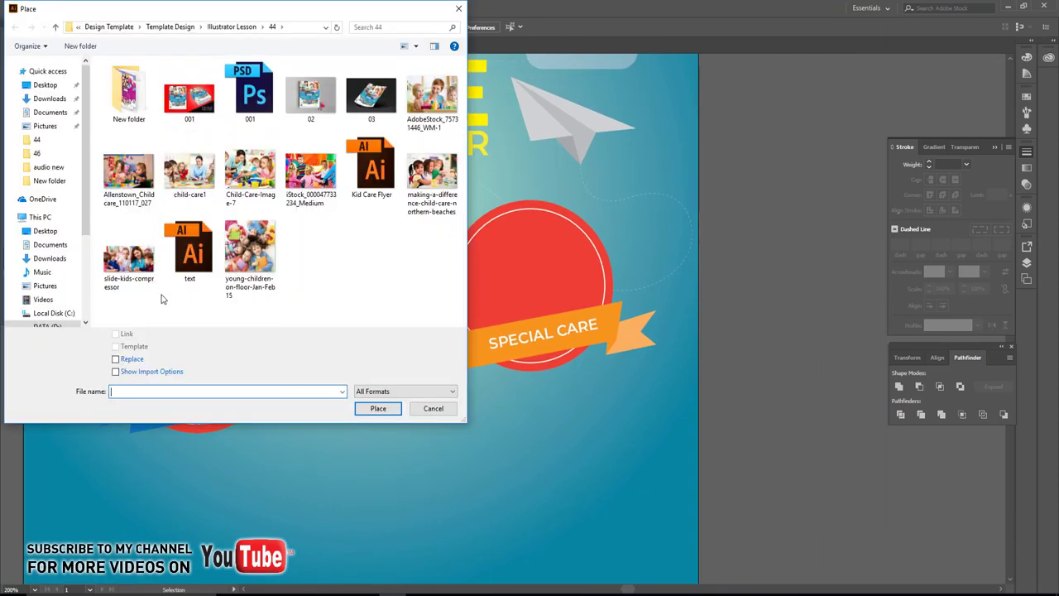
pyautogui.doubleClick(248, 261)
pyautogui.click(490, 229)
pyautogui.moveTo(494, 233); pyautogui.dragTo(667, 414)
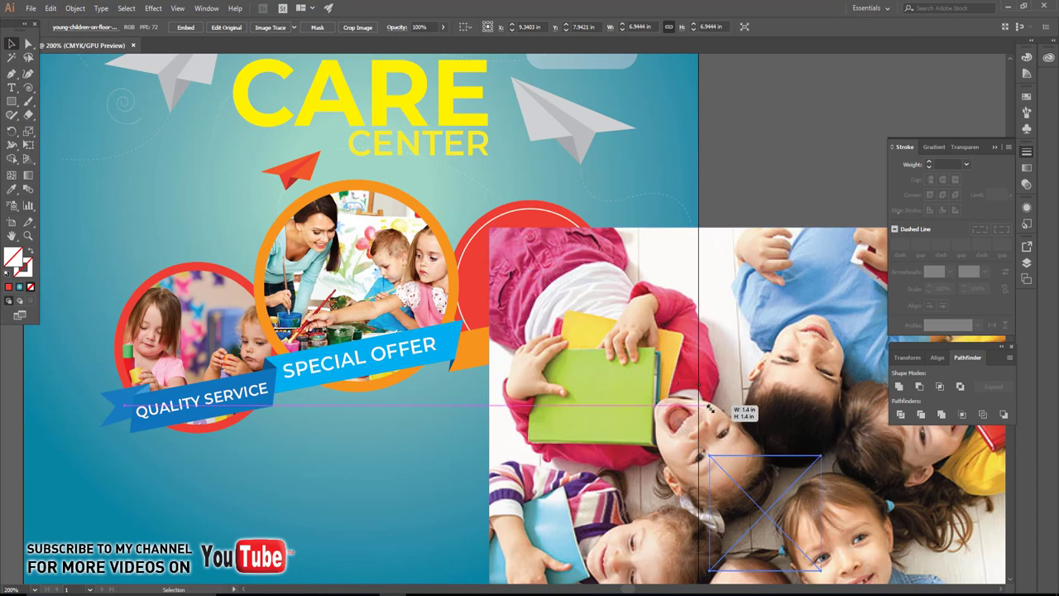
pyautogui.moveTo(786, 452); pyautogui.dragTo(551, 236)
# - Send the children photo to back and clip it inside the right red circle
pyautogui.hotkey('ctrl', 'shift', '[')
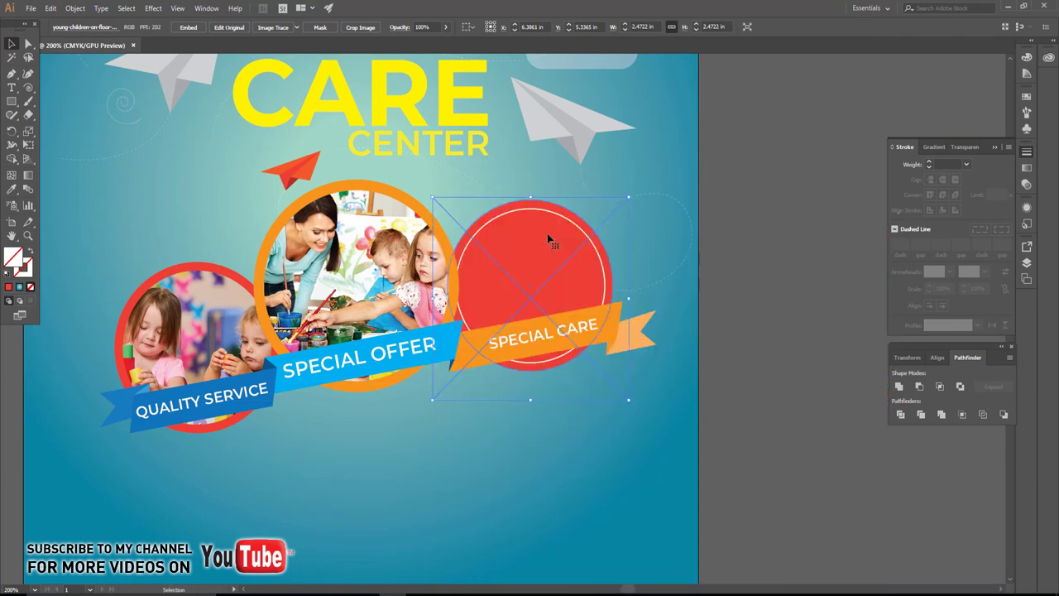
pyautogui.keyDown('shift'); pyautogui.click(546, 218); pyautogui.keyUp('shift')
pyautogui.rightClick(546, 235)
pyautogui.click(588, 317)
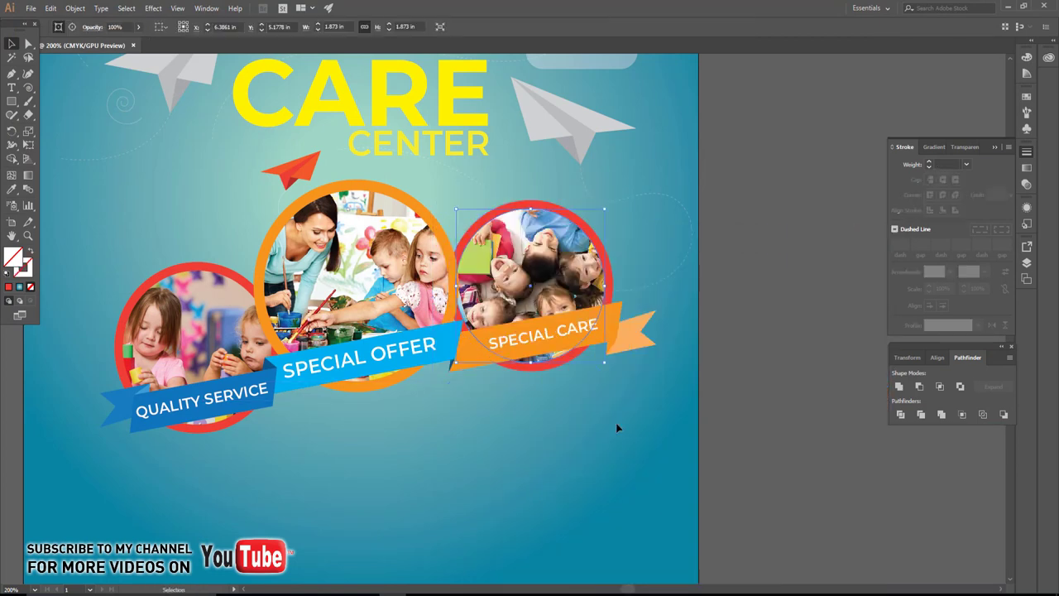
pyautogui.click(616, 423)
pyautogui.scroll(1, 616, 423)
pyautogui.scroll(-1, 616, 423)
pyautogui.scroll(-1, 605, 359)
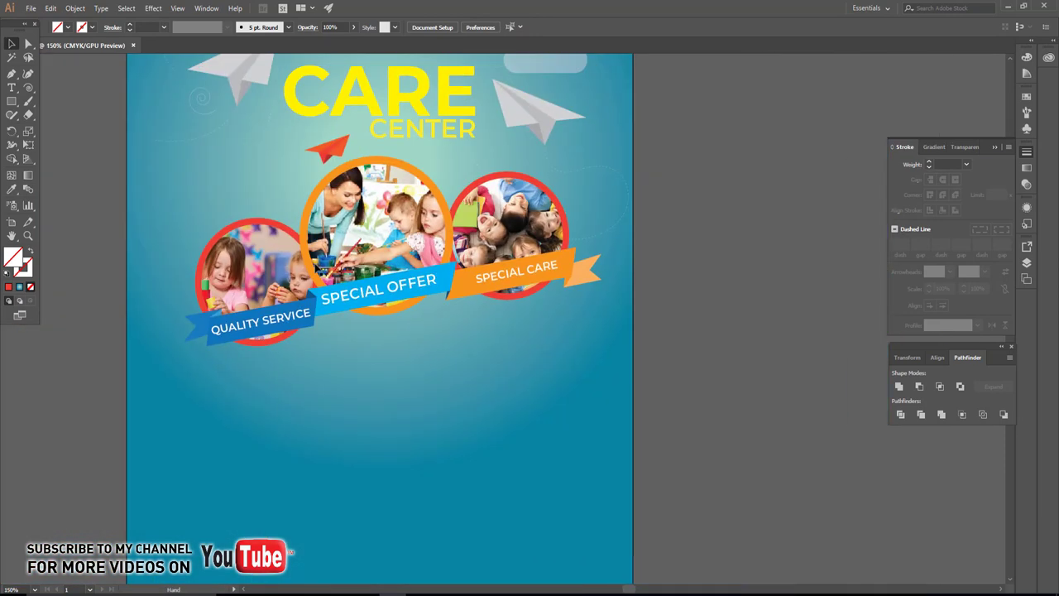
# - Copy all the text from the recent file text.ai
pyautogui.click(32, 9)
pyautogui.moveTo(67, 59)
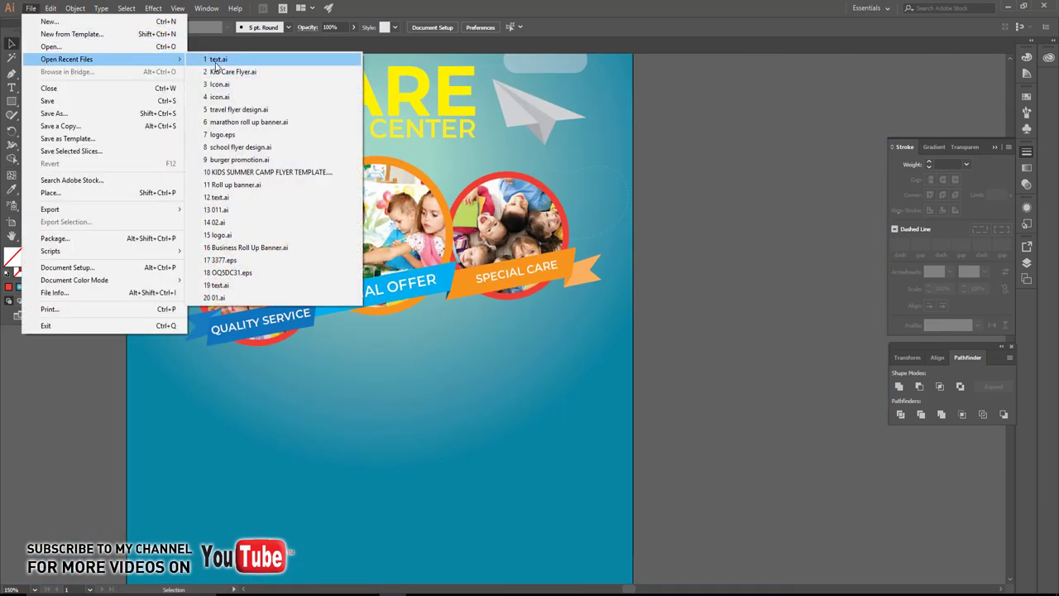
pyautogui.click(207, 63)
pyautogui.doubleClick(268, 379)
pyautogui.hotkey('ctrl', 'a')
pyautogui.hotkey('ctrl', 'c')
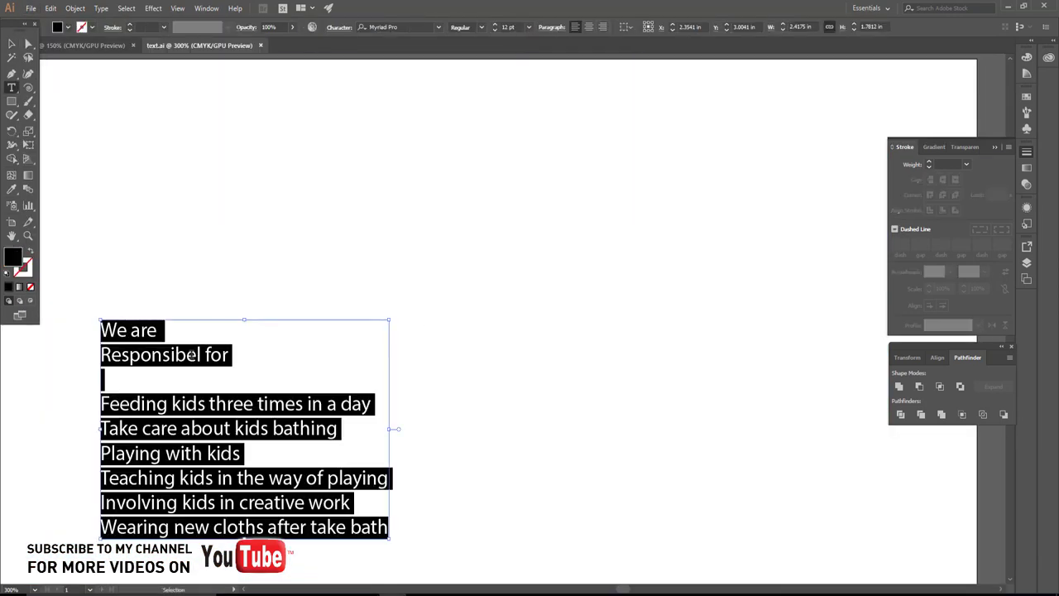
pyautogui.click(82, 45)
# - Paste the text into the poster below the photo circles
pyautogui.scroll(-3, 404, 217)
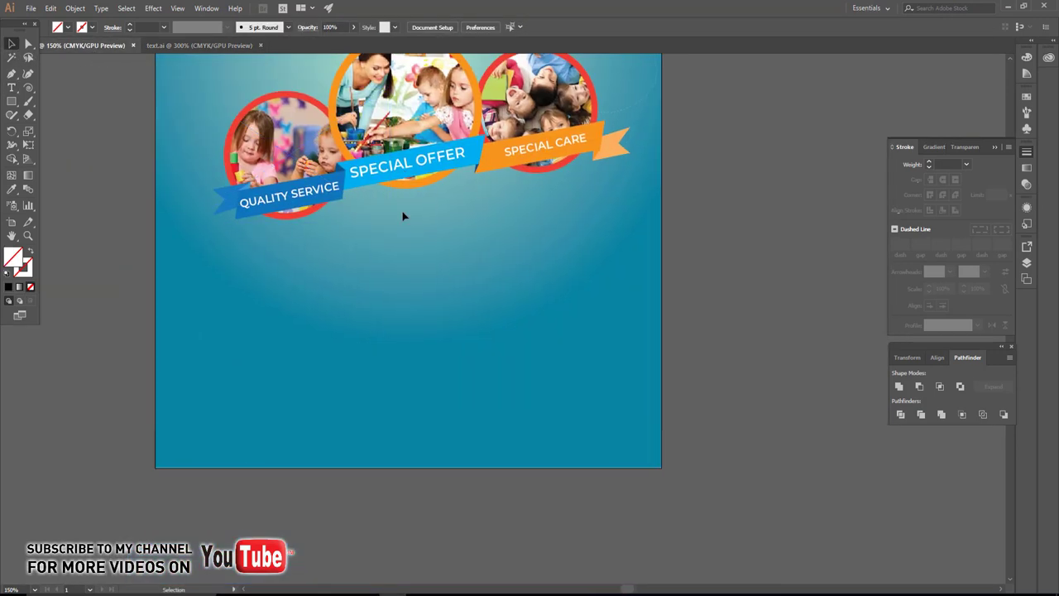
pyautogui.click(437, 236)
pyautogui.hotkey('ctrl', 'v')
pyautogui.press('Escape')
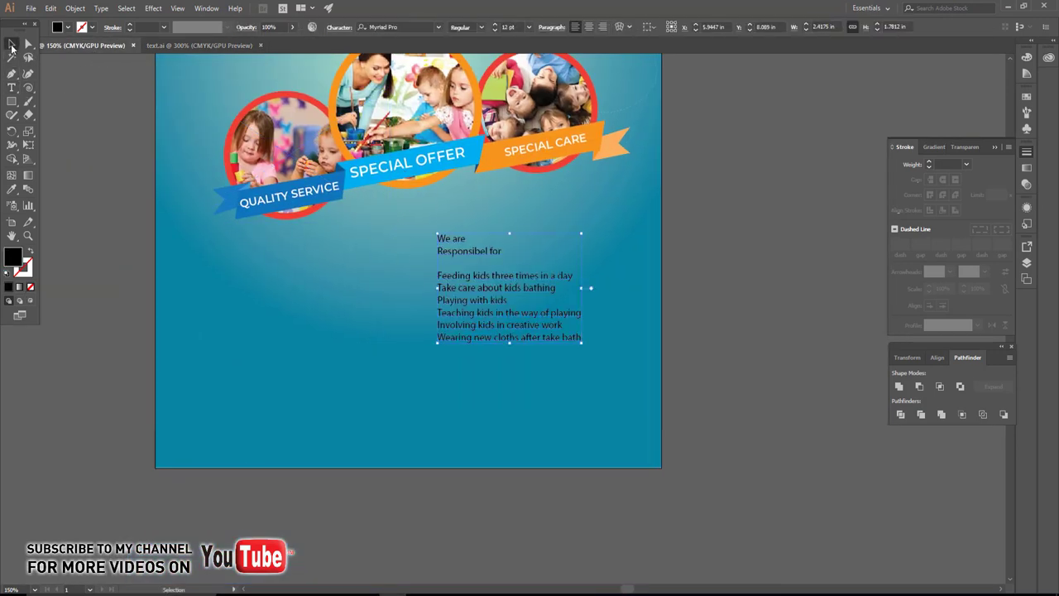
pyautogui.moveTo(395, 209); pyautogui.dragTo(375, 238)
# - Set the list to Montserrat Regular in white and enlarge the text block
pyautogui.click(406, 27)
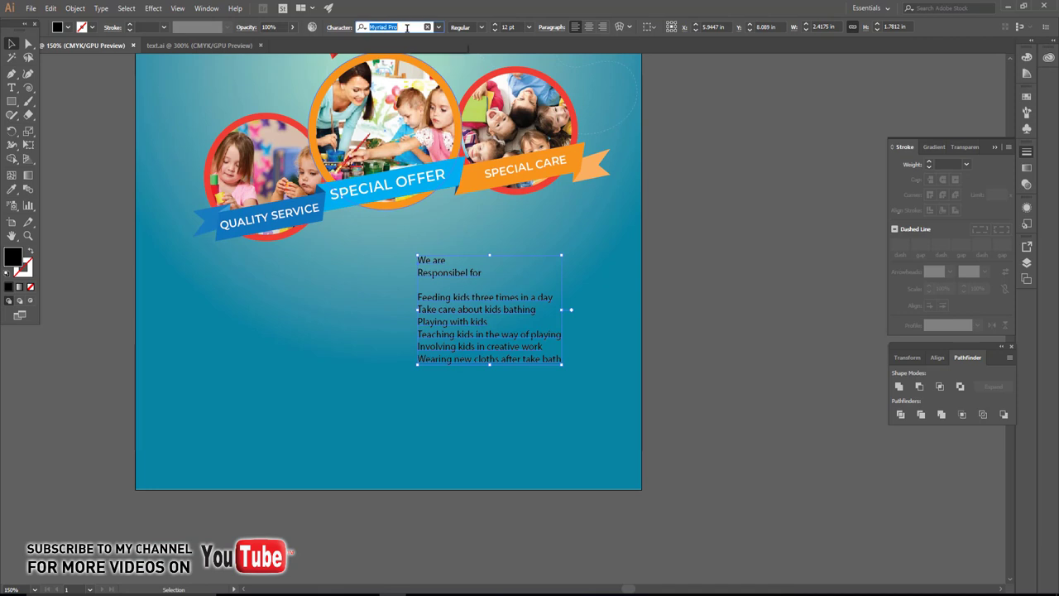
pyautogui.write('MON')
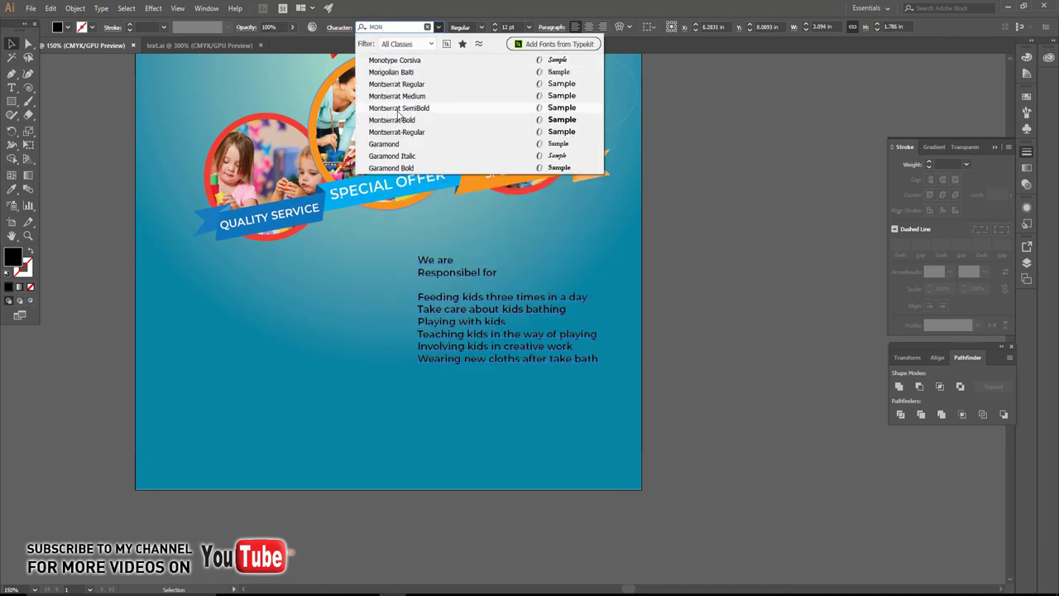
pyautogui.click(410, 84)
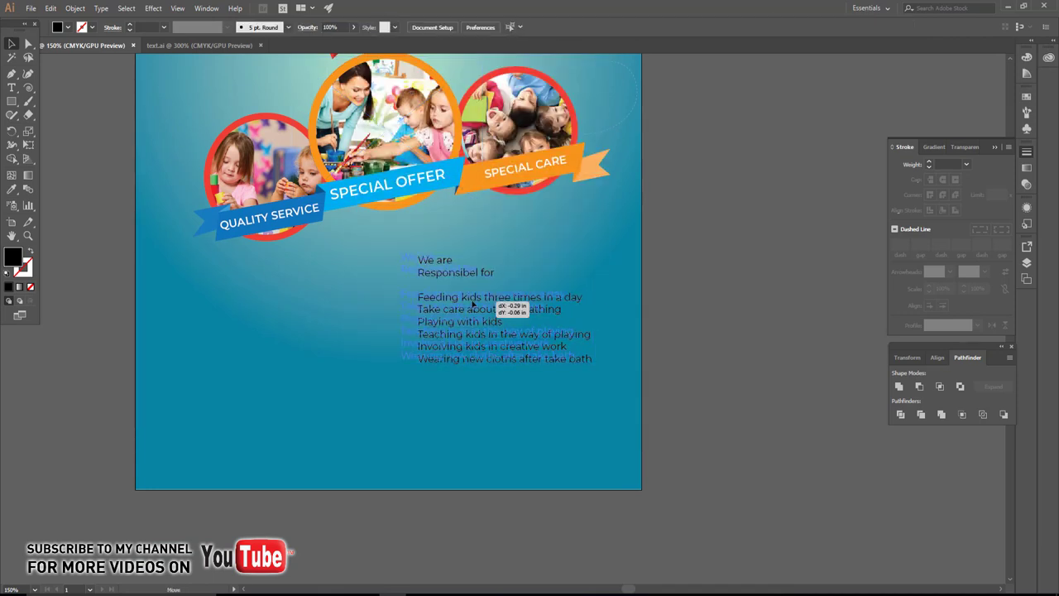
pyautogui.moveTo(494, 313); pyautogui.dragTo(475, 309)
pyautogui.click(68, 27)
pyautogui.click(16, 48)
pyautogui.click(319, 348)
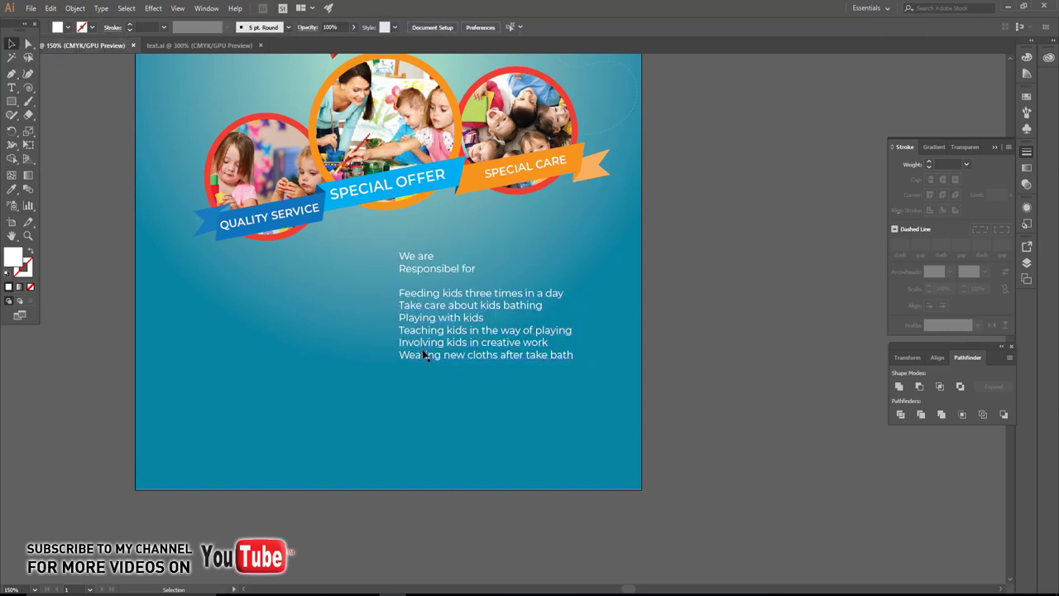
pyautogui.moveTo(576, 365); pyautogui.dragTo(623, 382)
pyautogui.click(743, 380)
# - Make the We are / Responsibel for heading SemiBold, 24 pt and yellow
pyautogui.press('t')
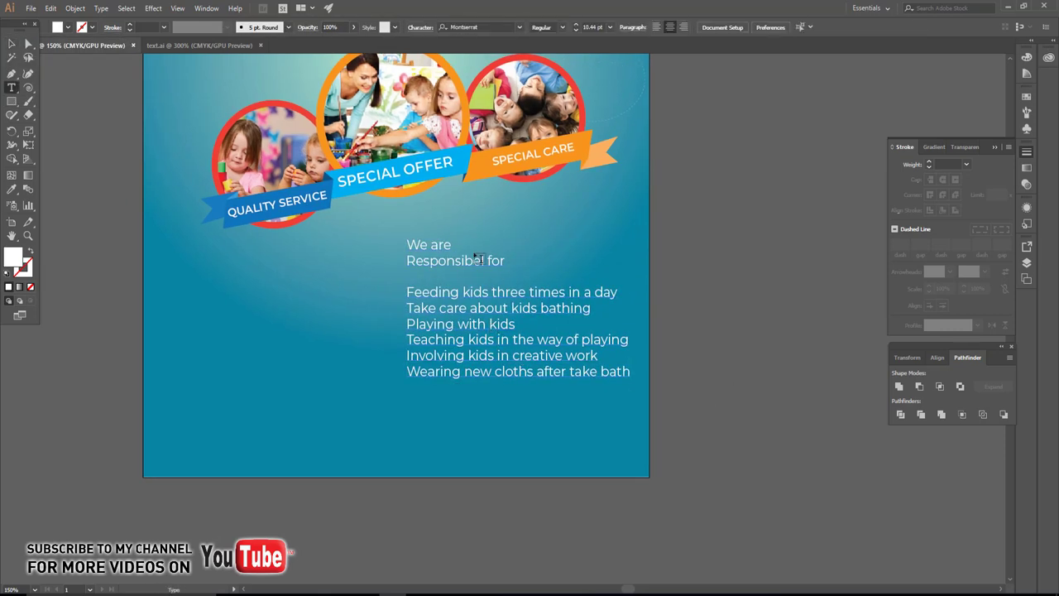
pyautogui.moveTo(505, 262); pyautogui.dragTo(167, 232)
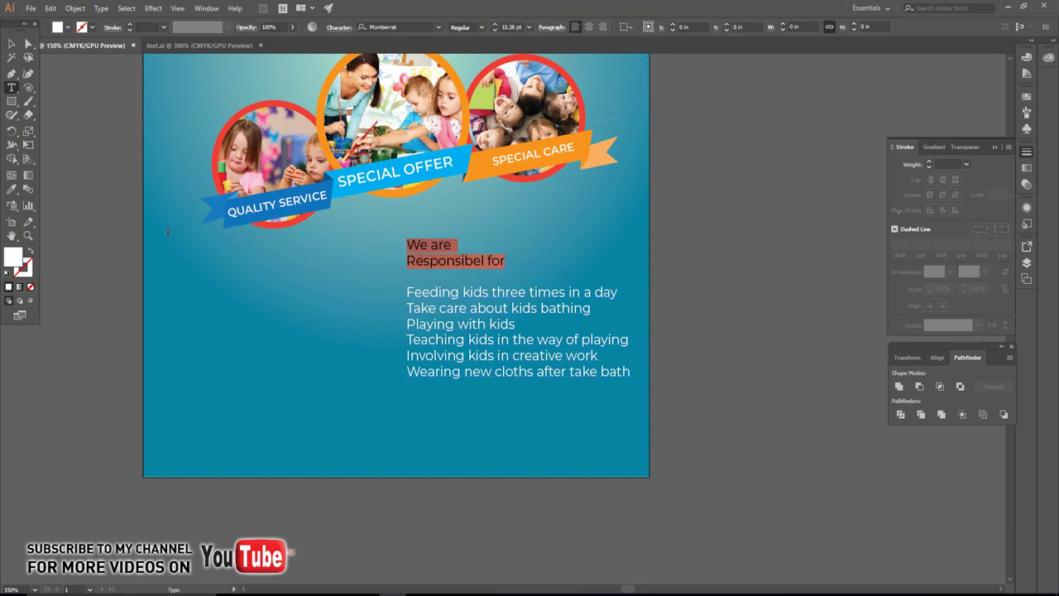
pyautogui.click(12, 188)
pyautogui.click(372, 185)
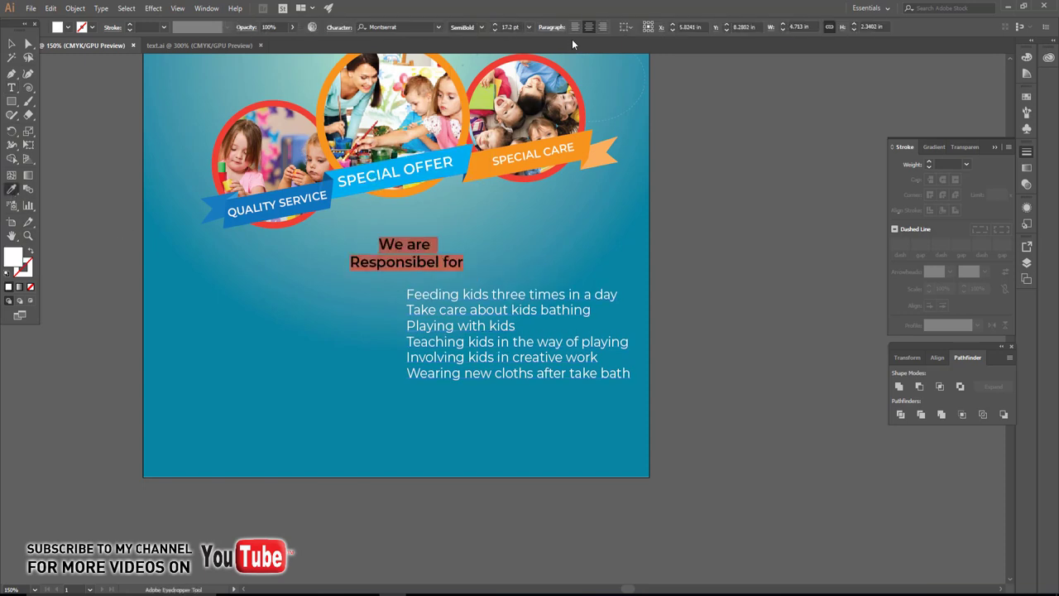
pyautogui.click(496, 27)
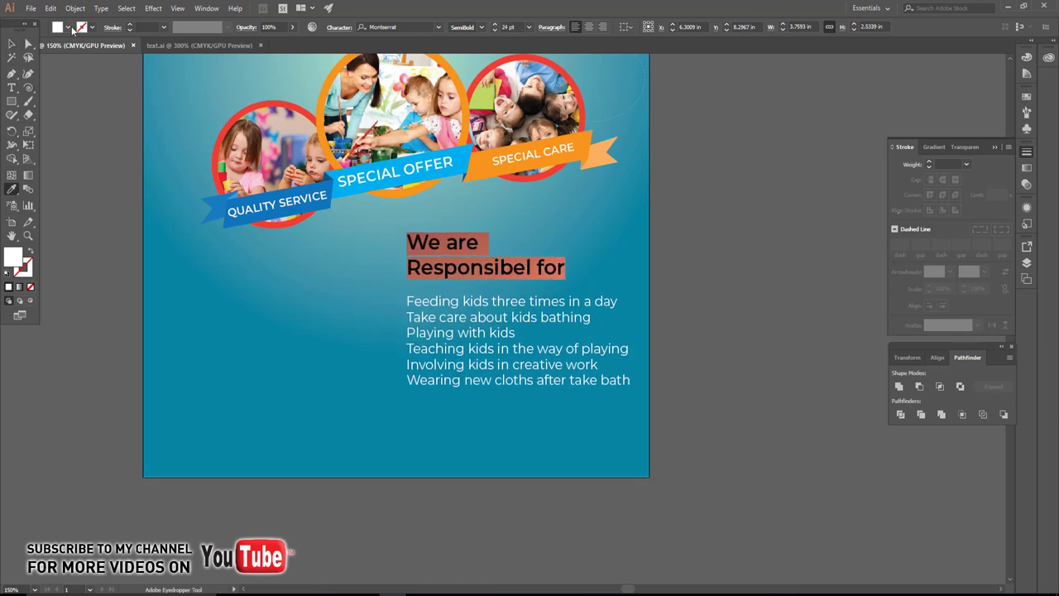
pyautogui.click(67, 27)
pyautogui.click(53, 49)
pyautogui.press('Escape')
pyautogui.press('Escape')
pyautogui.click(269, 318)
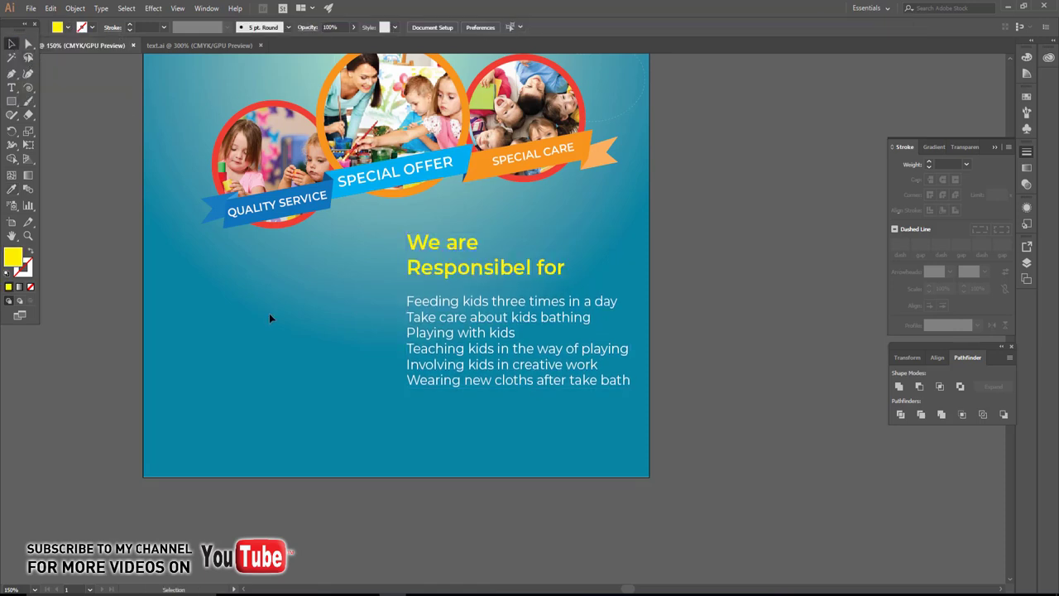
# - Highlight the heading lines to check their styling
pyautogui.moveTo(269, 318); pyautogui.dragTo(329, 306)
pyautogui.click(617, 261)
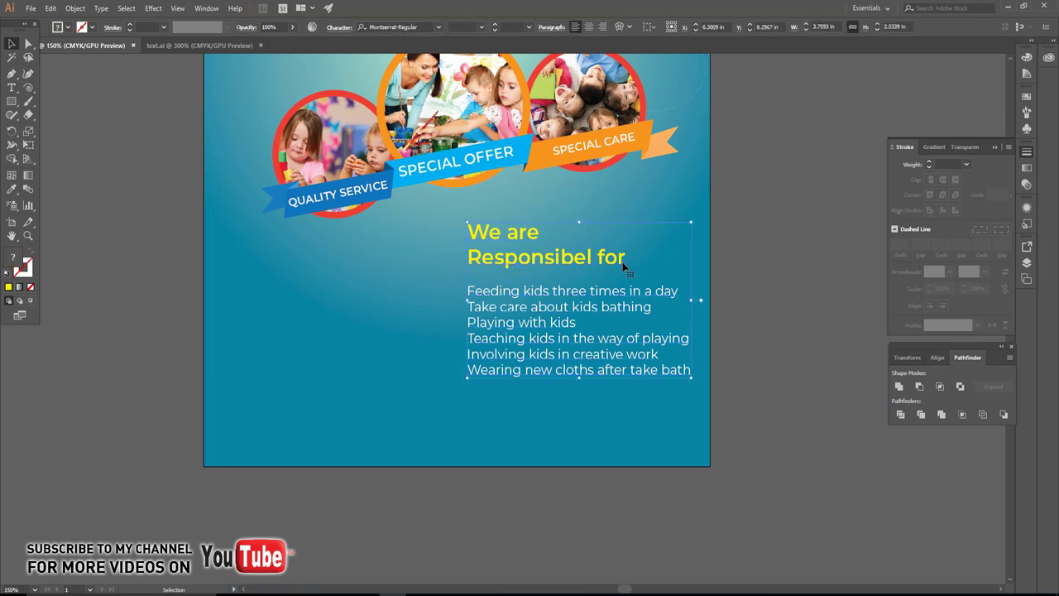
pyautogui.press('t')
pyautogui.moveTo(622, 258); pyautogui.dragTo(421, 243)
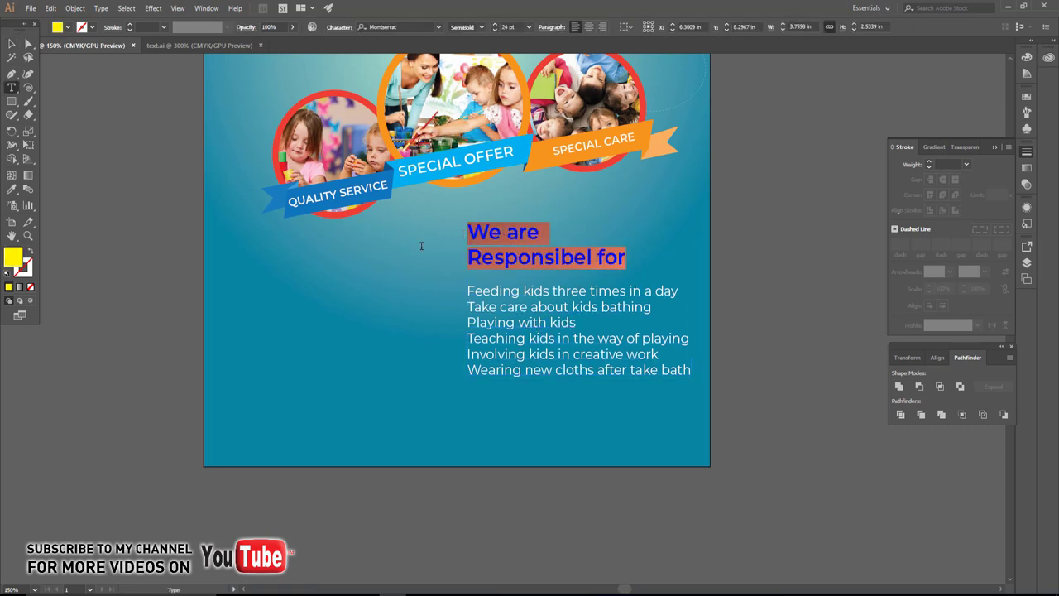
pyautogui.press('Escape')
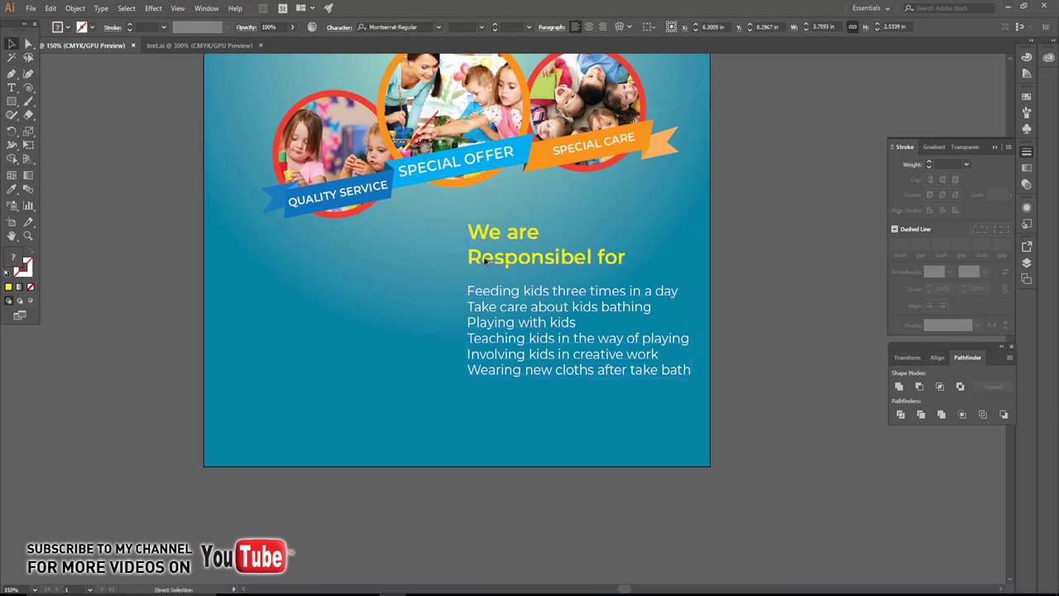
# - Duplicate the text block to the left and delete the copy's body text
pyautogui.moveTo(500, 242); pyautogui.dragTo(302, 242)
pyautogui.doubleClick(300, 239)
pyautogui.hotkey('ctrl', 'a')
pyautogui.hotkey('ctrl', 's')
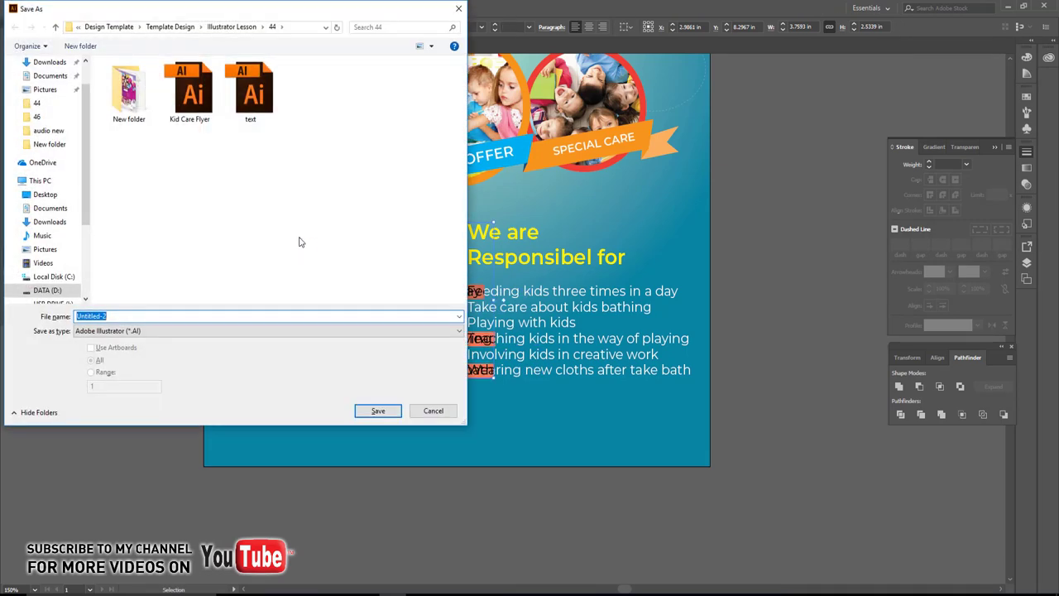
pyautogui.press('Escape')
pyautogui.press('BackSpace')
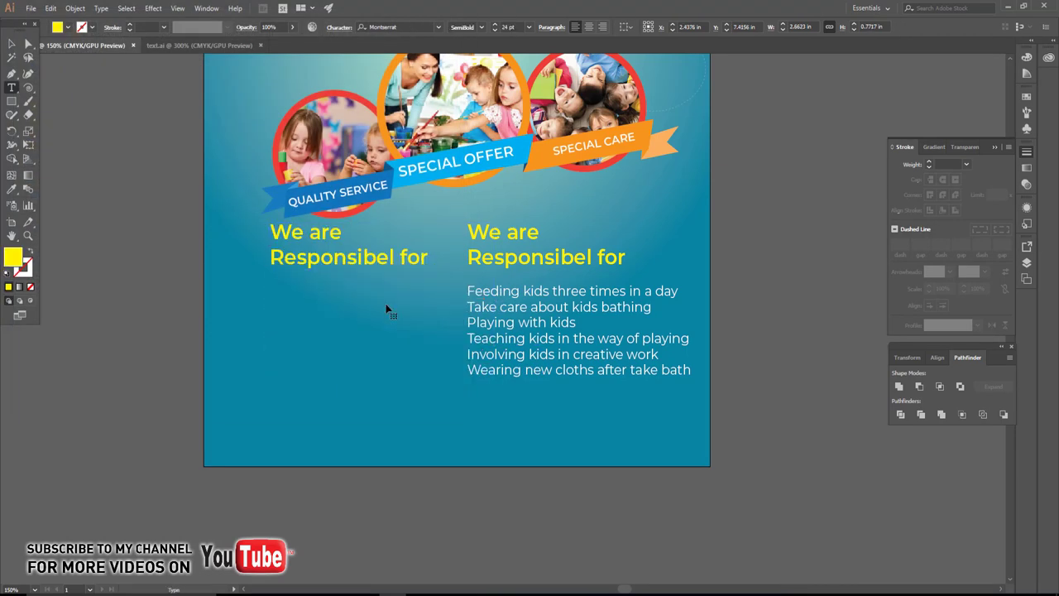
# - Retype the copied heading's two lines as ABOUT and OUR COMPANY
pyautogui.moveTo(343, 233); pyautogui.dragTo(259, 226)
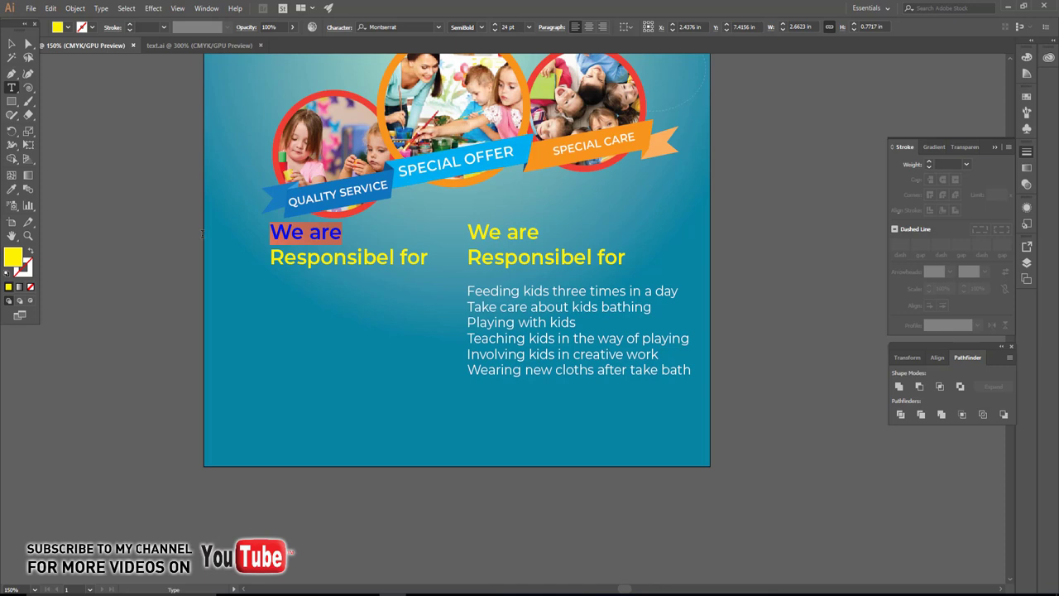
pyautogui.write('a')
pyautogui.write('AAB')
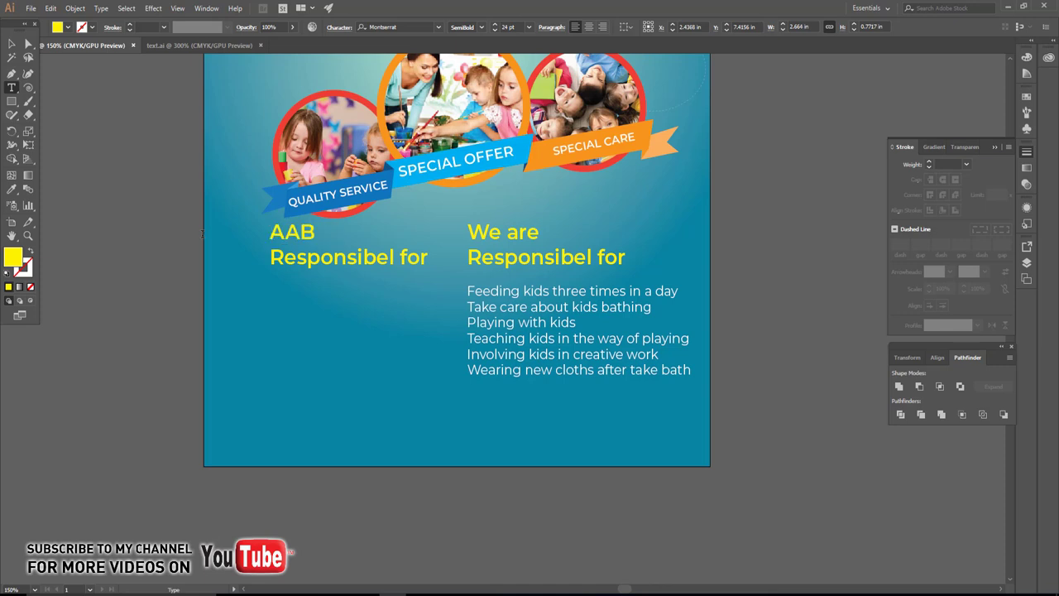
pyautogui.write('BOUT')
pyautogui.moveTo(271, 257); pyautogui.dragTo(496, 262)
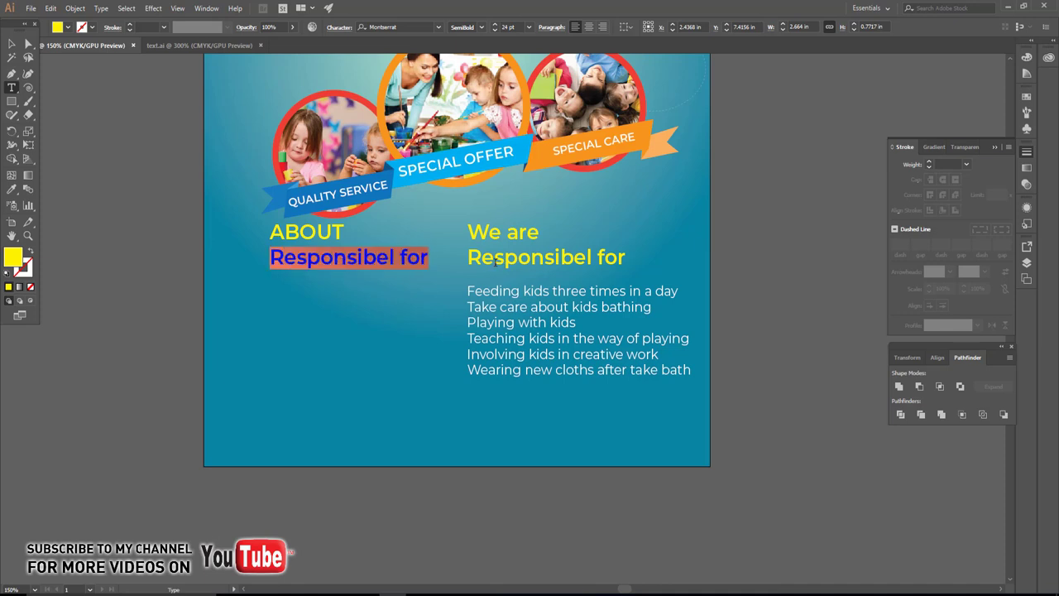
pyautogui.write('OUR COMP')
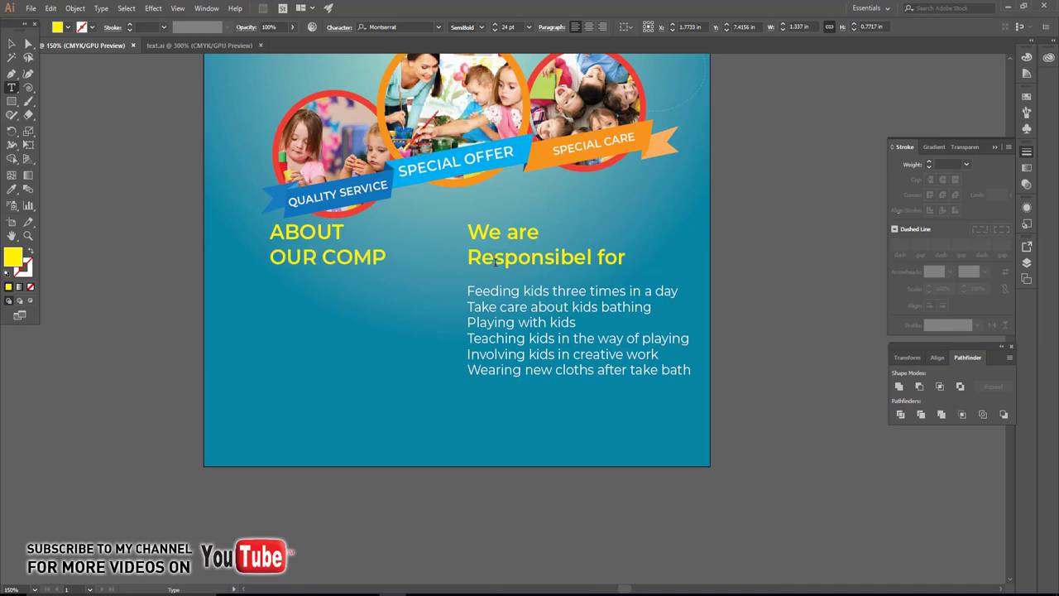
pyautogui.write('ANY')
pyautogui.click(12, 43)
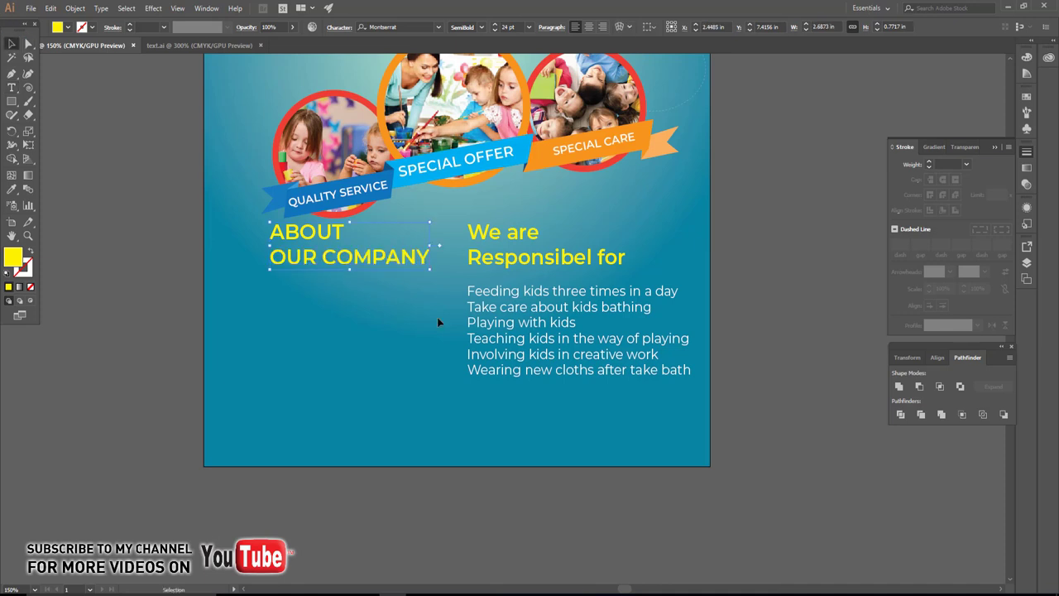
pyautogui.click(488, 335)
pyautogui.press('t')
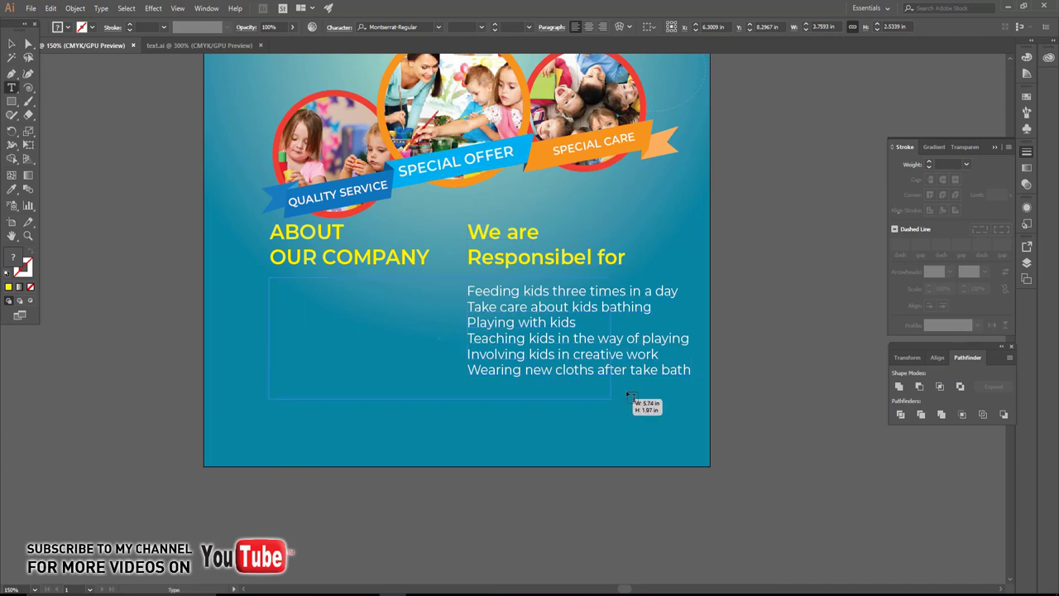
# - Try a placeholder text box styled like the Feeding kids list, then undo it
pyautogui.moveTo(273, 283); pyautogui.dragTo(460, 376)
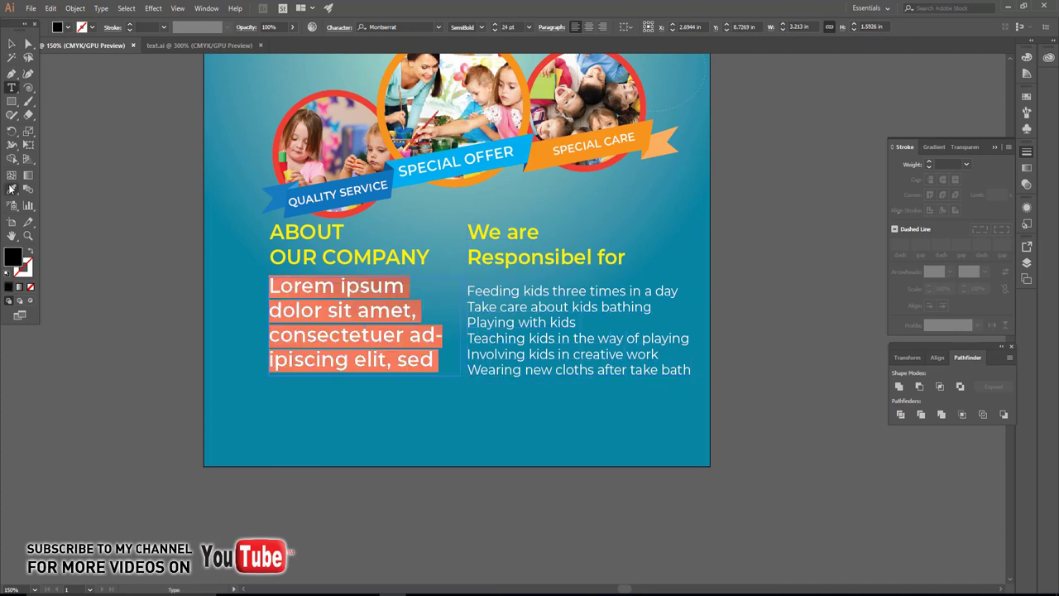
pyautogui.click(12, 188)
pyautogui.click(485, 295)
pyautogui.click(11, 43)
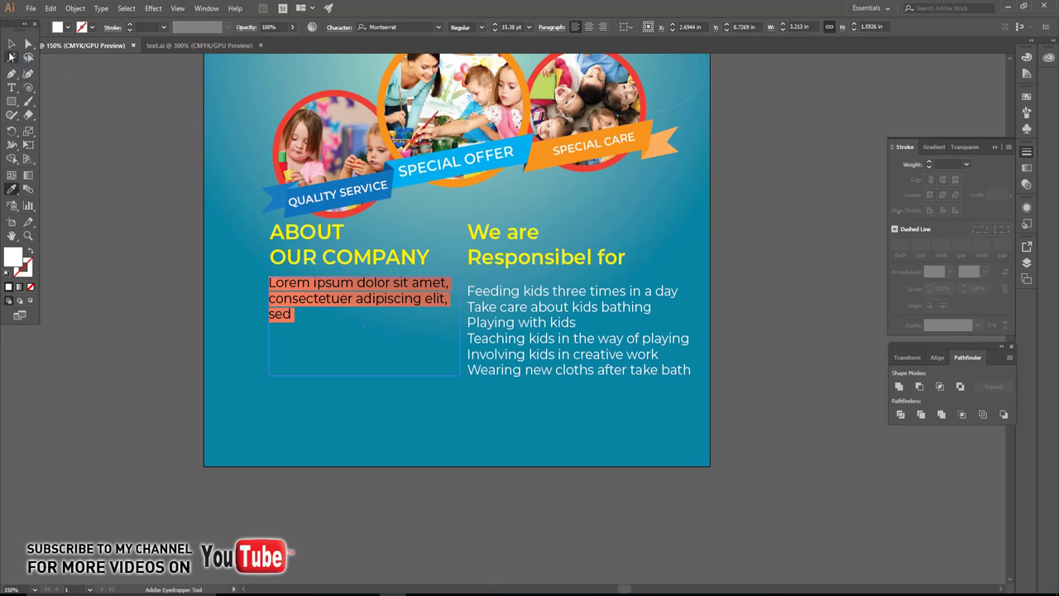
pyautogui.click(320, 325)
pyautogui.hotkey('ctrl', 'z')
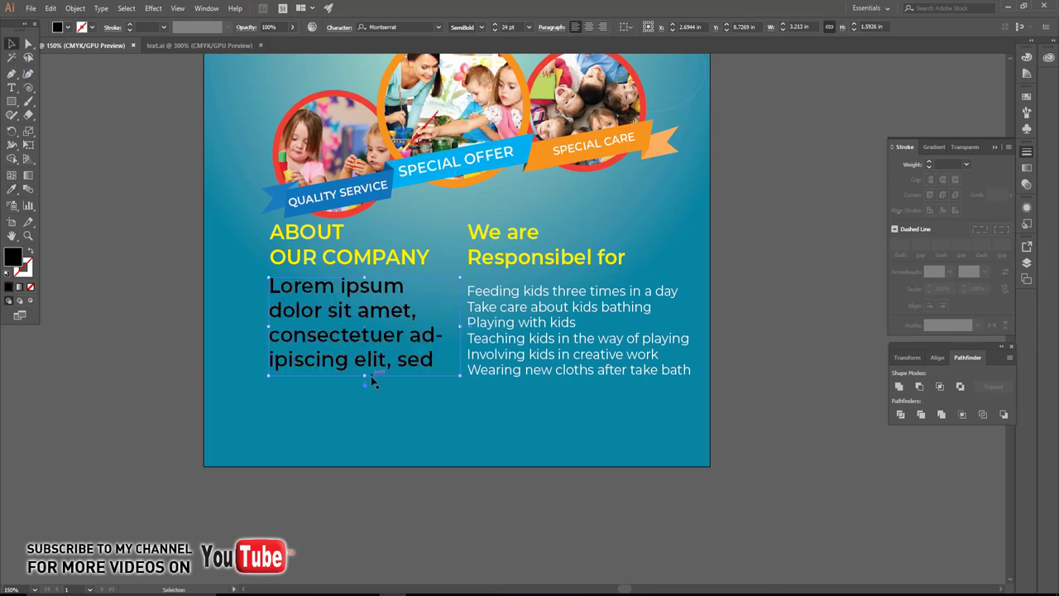
pyautogui.hotkey('ctrl', 'z')
pyautogui.press('t')
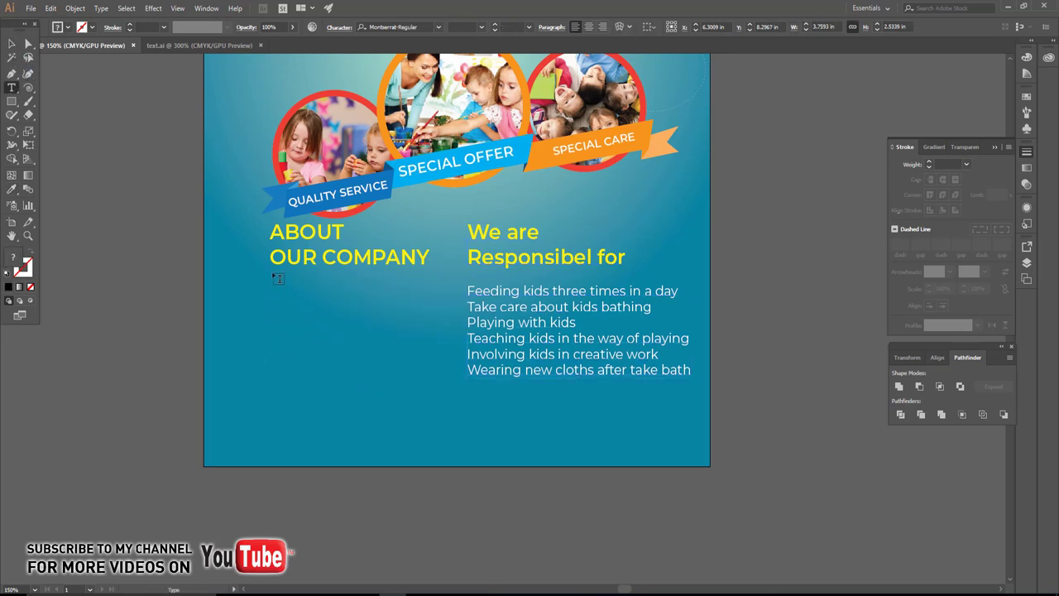
# - Draw a placeholder text area, narrow it to a column, and apply the white list style
pyautogui.moveTo(273, 273); pyautogui.dragTo(824, 500)
pyautogui.press('Escape')
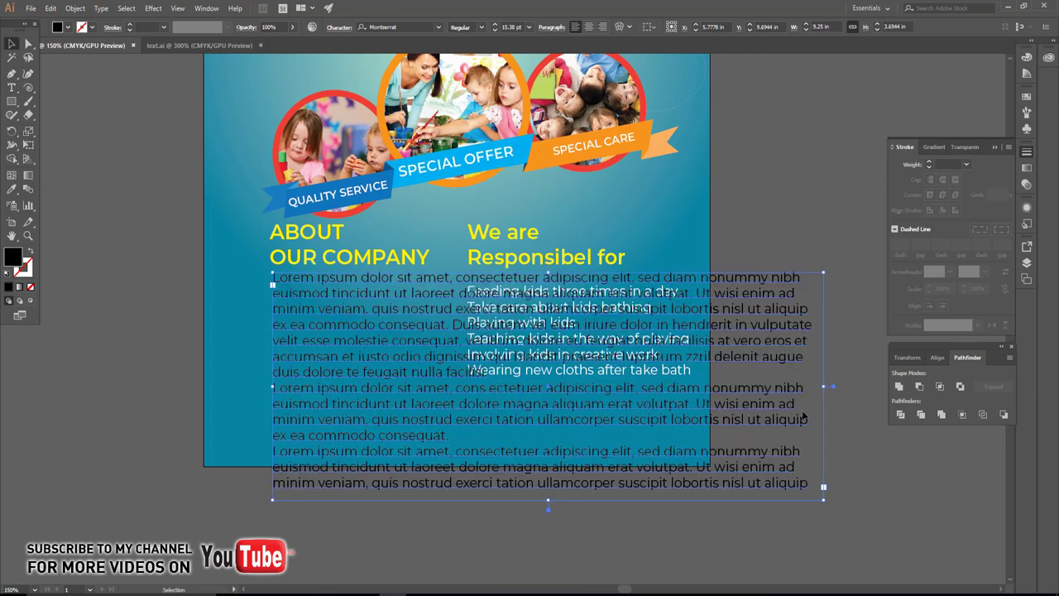
pyautogui.moveTo(823, 387); pyautogui.dragTo(457, 387)
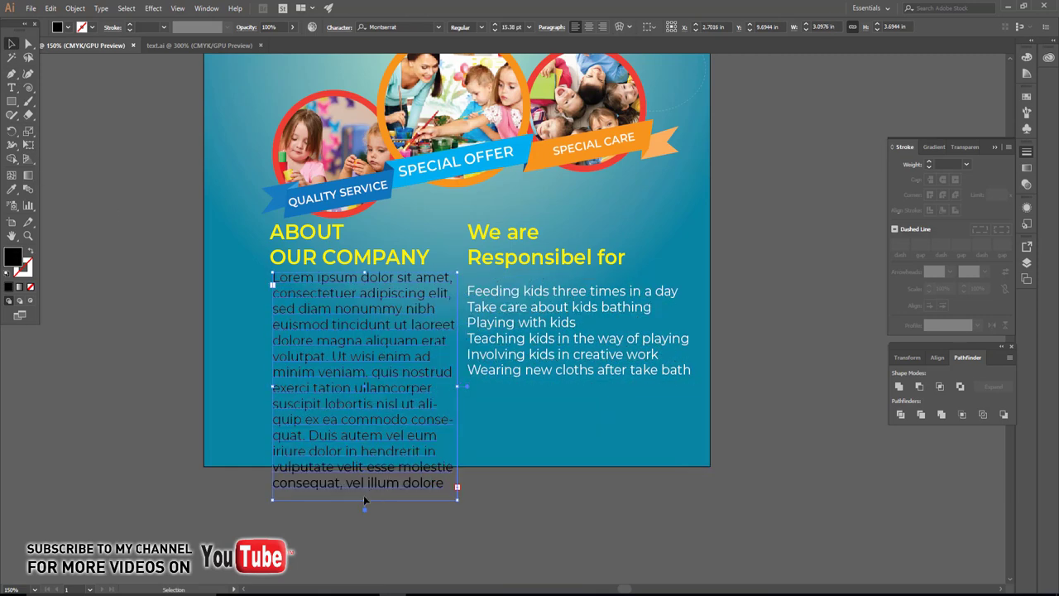
pyautogui.moveTo(365, 500); pyautogui.dragTo(365, 374)
pyautogui.press('i')
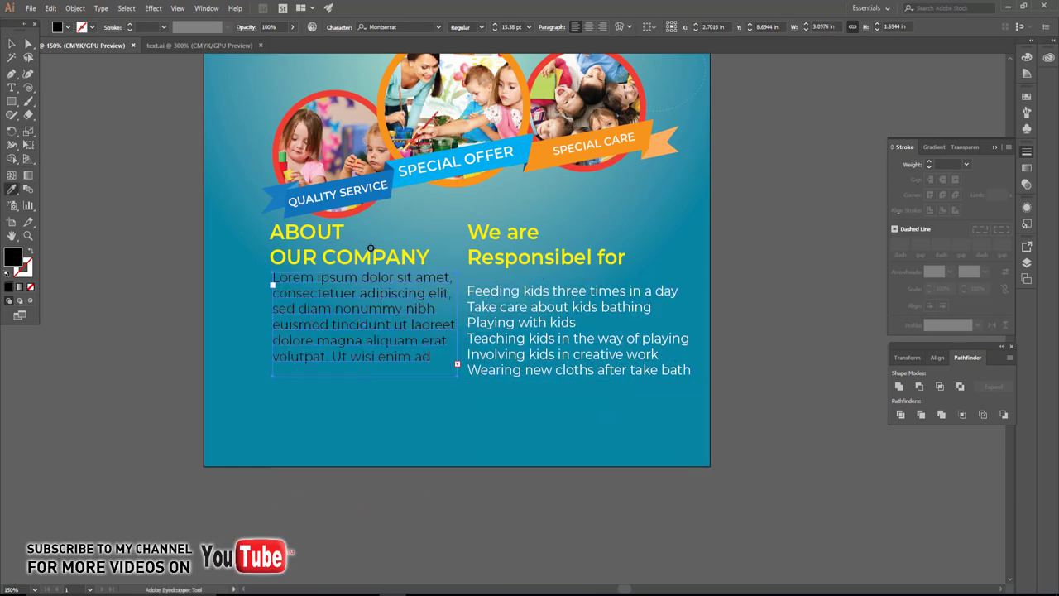
pyautogui.click(506, 294)
# - Nudge the paragraph down, then shift the photos, ribbons and text blocks up slightly
pyautogui.press('v')
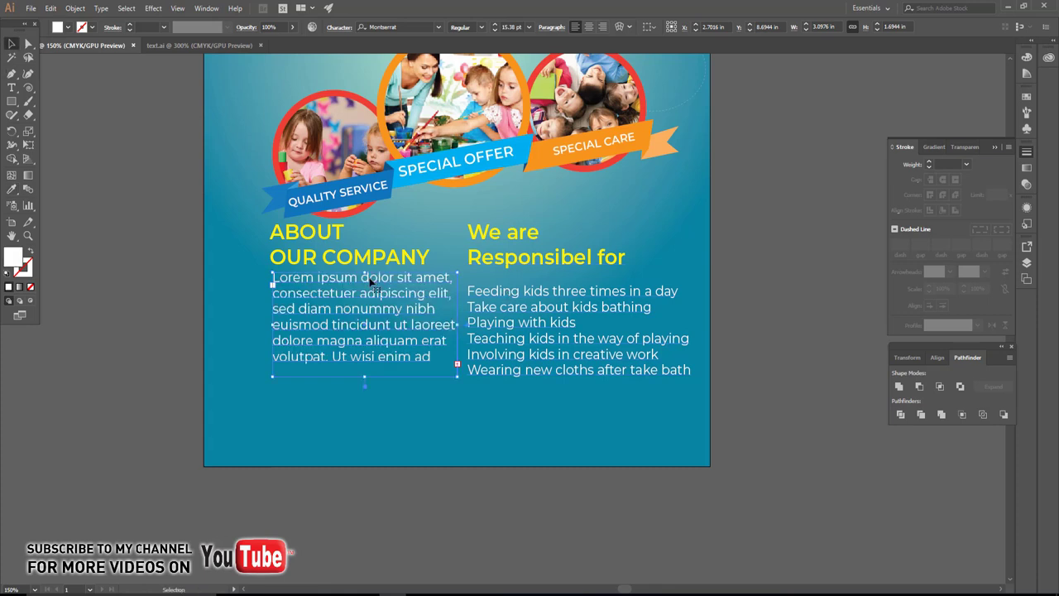
pyautogui.moveTo(398, 300); pyautogui.dragTo(397, 314)
pyautogui.click(451, 444)
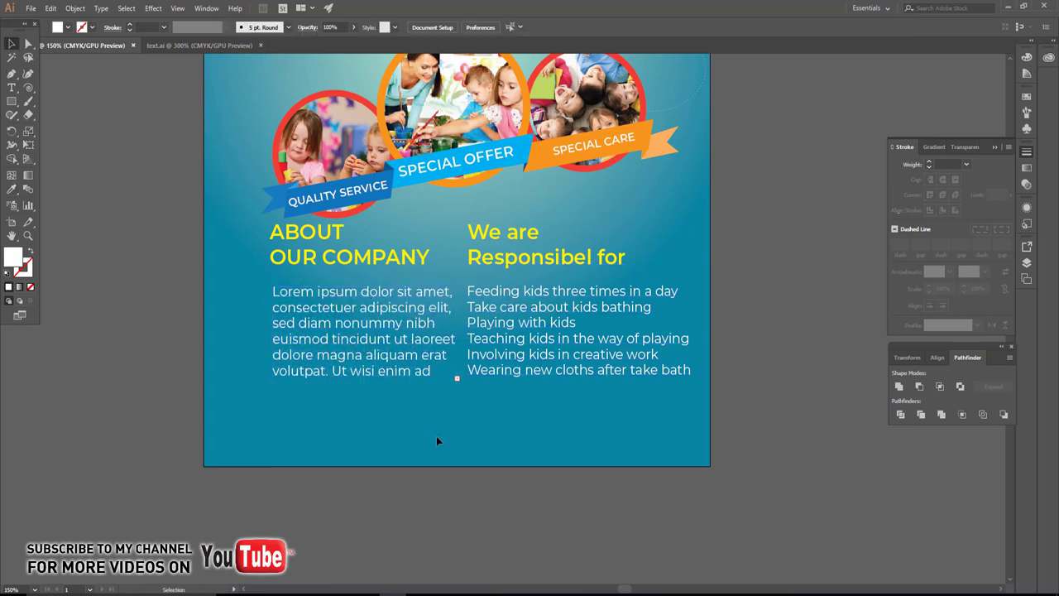
pyautogui.moveTo(590, 444); pyautogui.dragTo(516, 488)
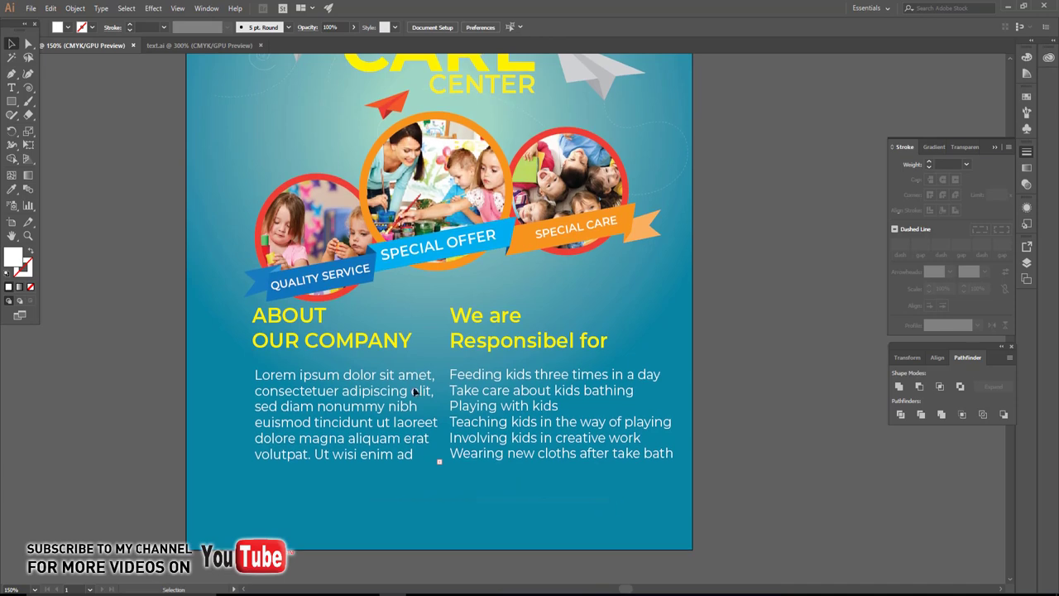
pyautogui.moveTo(240, 463); pyautogui.dragTo(679, 91)
pyautogui.moveTo(438, 248); pyautogui.dragTo(438, 226)
# - Move the orange paper plane to the left
pyautogui.scroll(3, 740, 235)
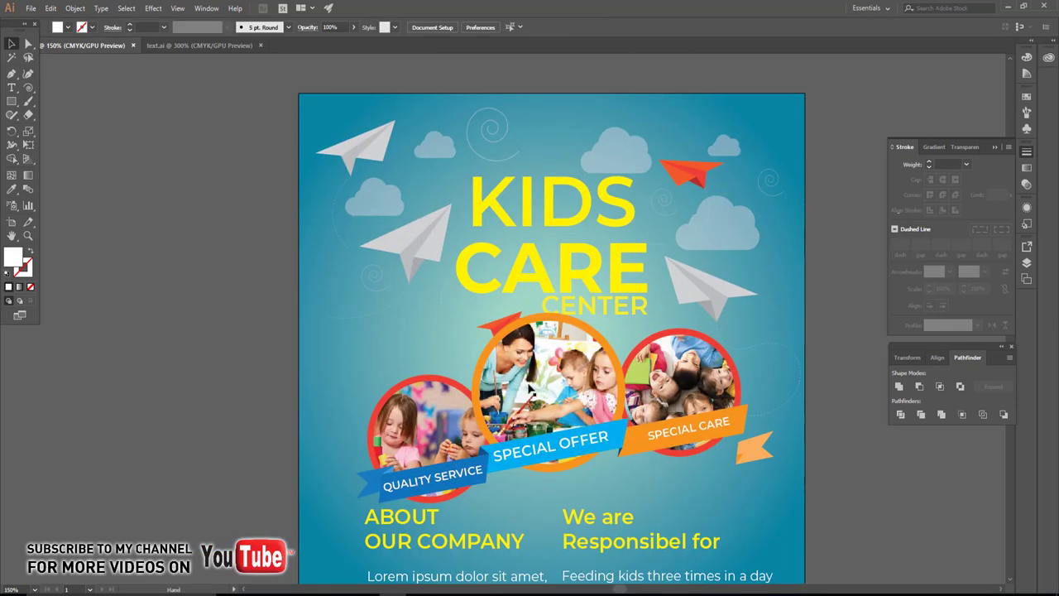
pyautogui.scroll(1, 497, 327)
pyautogui.click(497, 326)
pyautogui.scroll(1, 500, 325)
pyautogui.moveTo(500, 325); pyautogui.dragTo(408, 313)
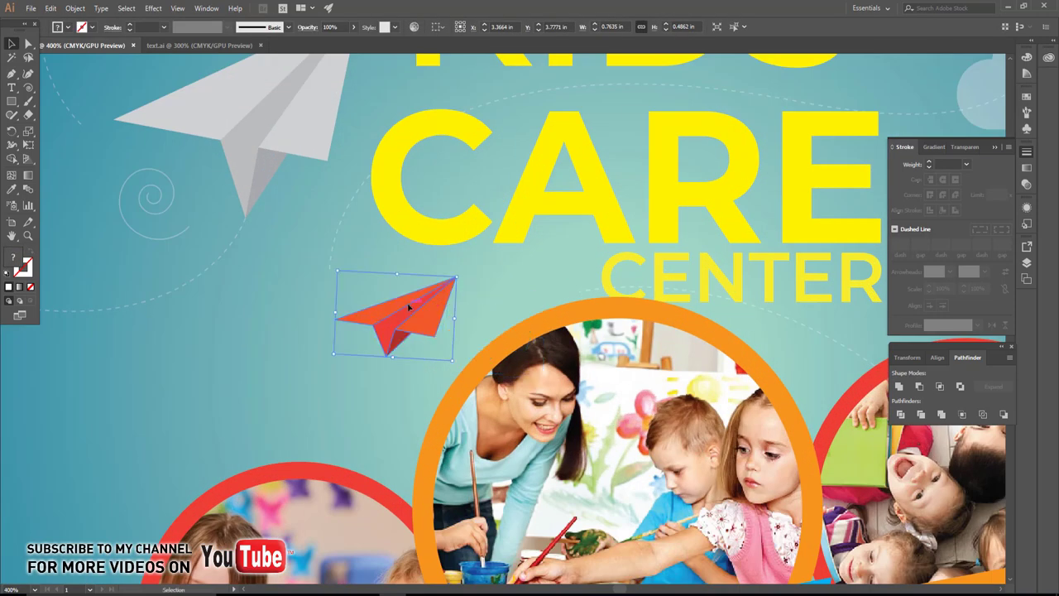
pyautogui.scroll(-2, 359, 207)
pyautogui.scroll(-1, 348, 248)
# - Apply a default Drop Shadow effect to the three photo circles
pyautogui.click(344, 292)
pyautogui.keyDown('shift'); pyautogui.click(463, 249); pyautogui.keyUp('shift')
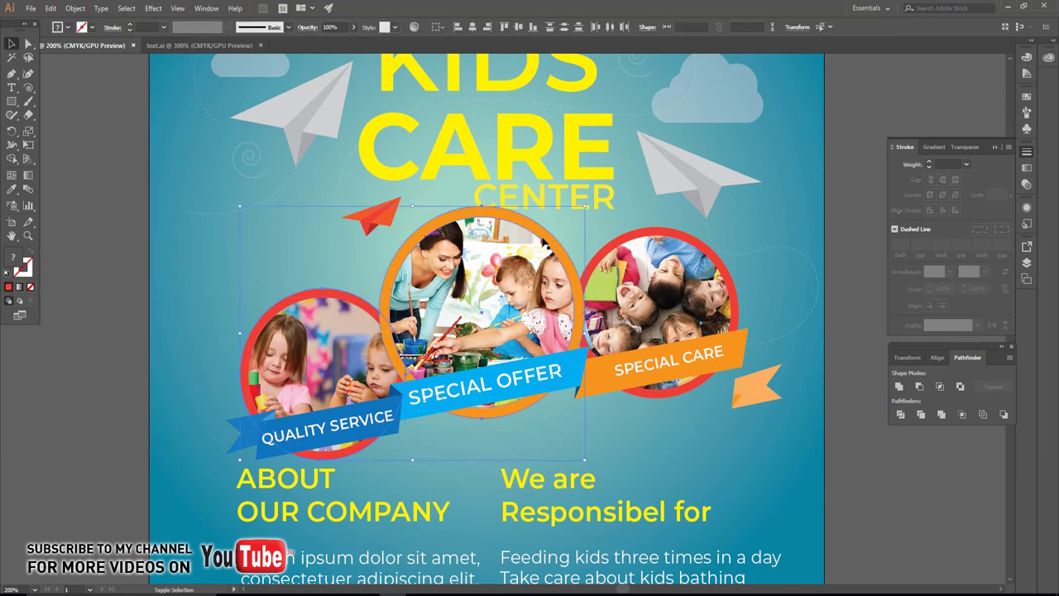
pyautogui.keyDown('shift'); pyautogui.click(634, 241); pyautogui.keyUp('shift')
pyautogui.click(153, 8)
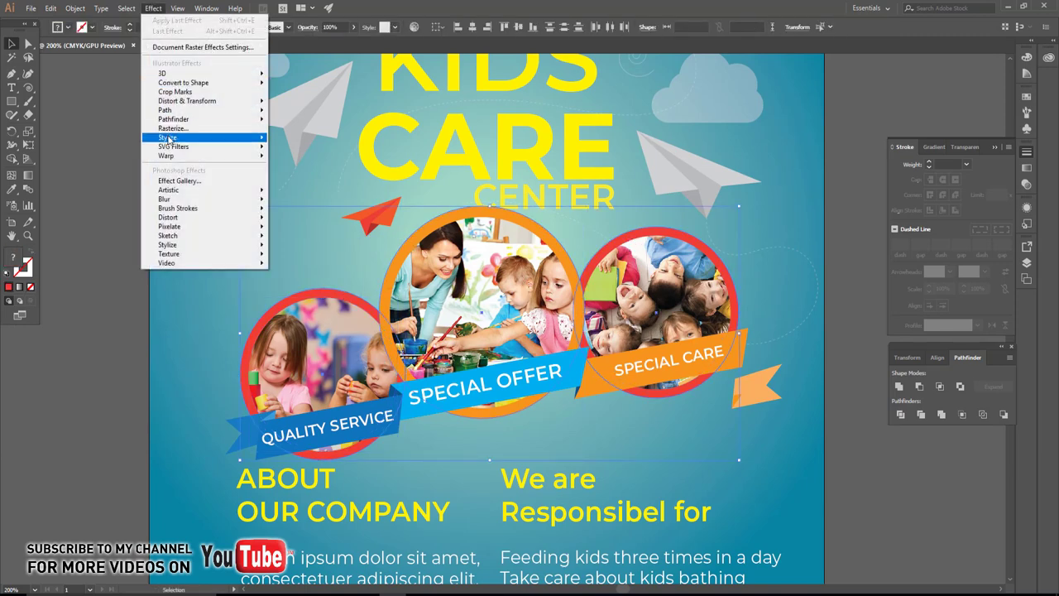
pyautogui.click(296, 147)
pyautogui.click(268, 365)
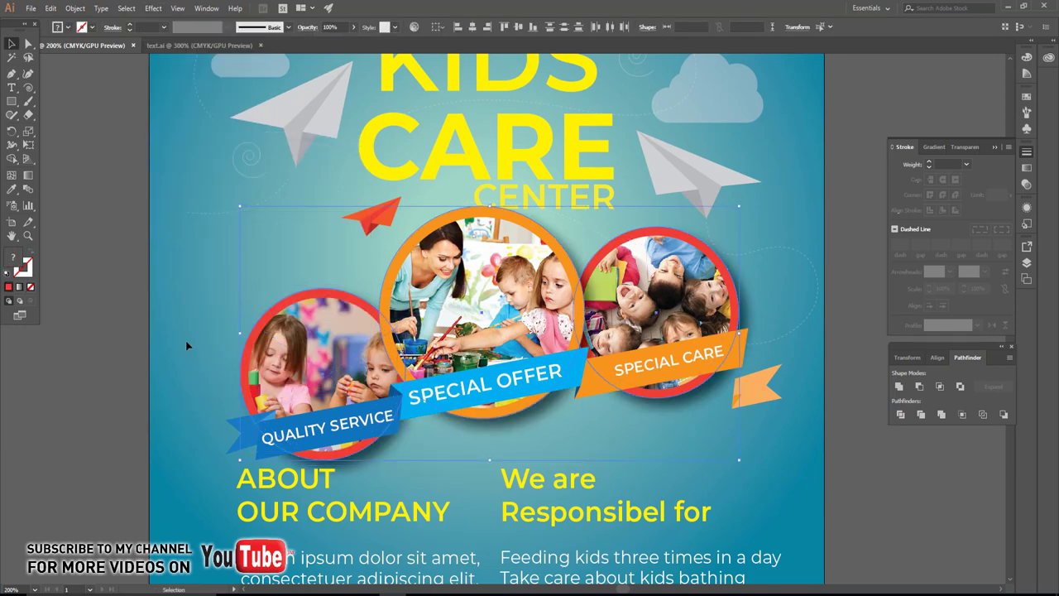
pyautogui.click(127, 320)
pyautogui.scroll(-3, 127, 320)
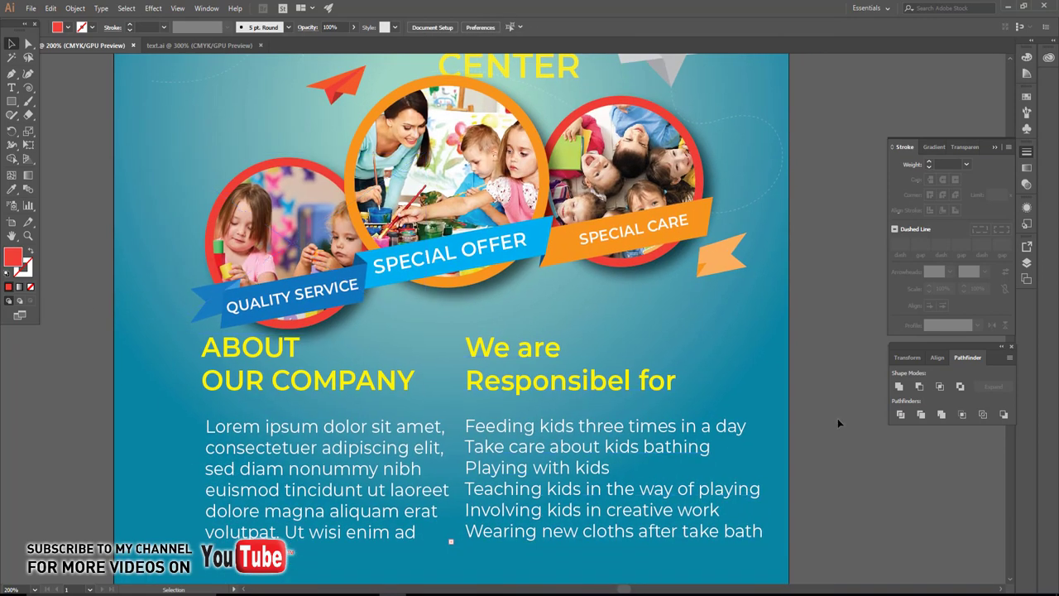
pyautogui.scroll(-5, 405, 456)
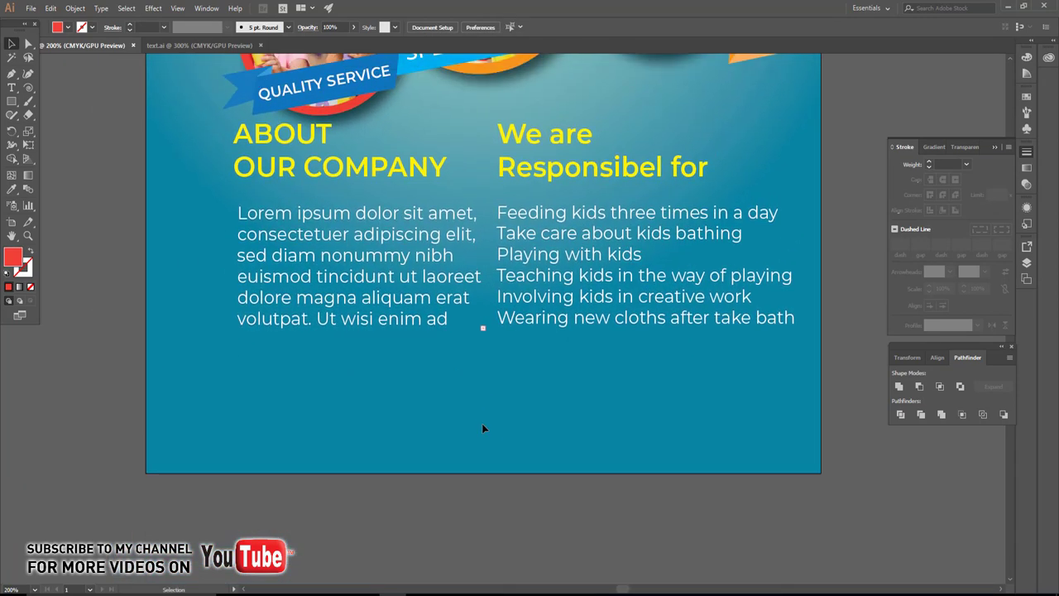
pyautogui.keyDown('alt'); pyautogui.scroll(-1, 482, 428); pyautogui.keyUp('alt')
pyautogui.scroll(-1, 412, 396)
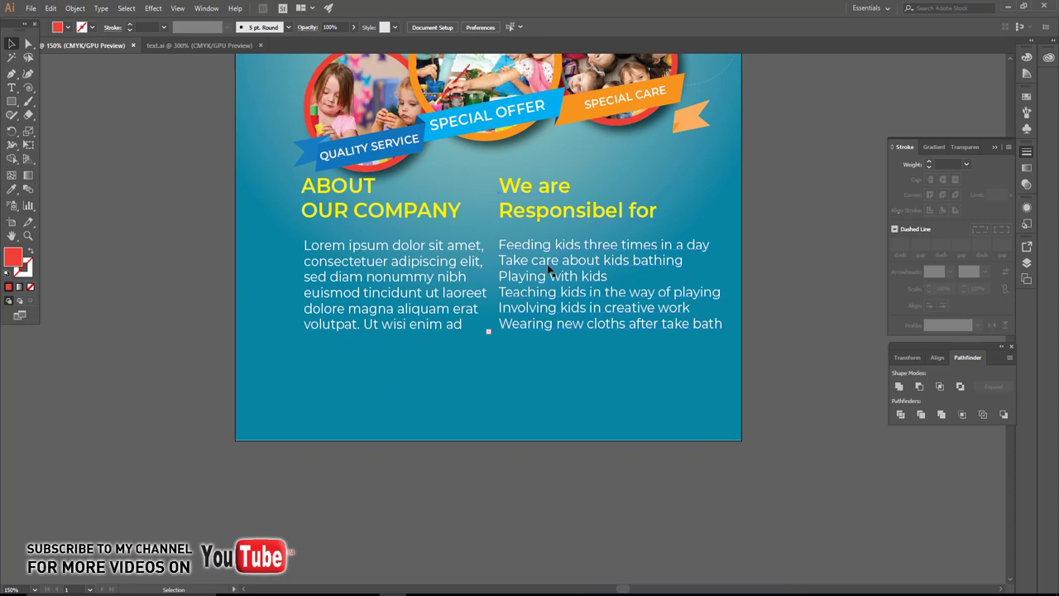
# - Duplicate the We are text block down below the two columns
pyautogui.moveTo(549, 269); pyautogui.dragTo(352, 445)
pyautogui.press('u')
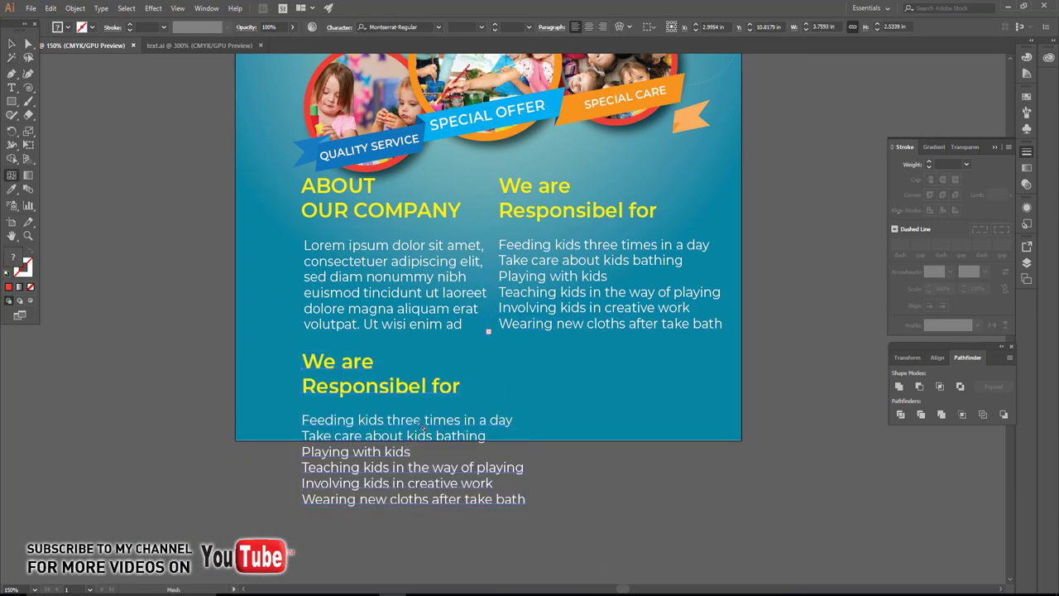
pyautogui.hotkey('ctrl', 'z')
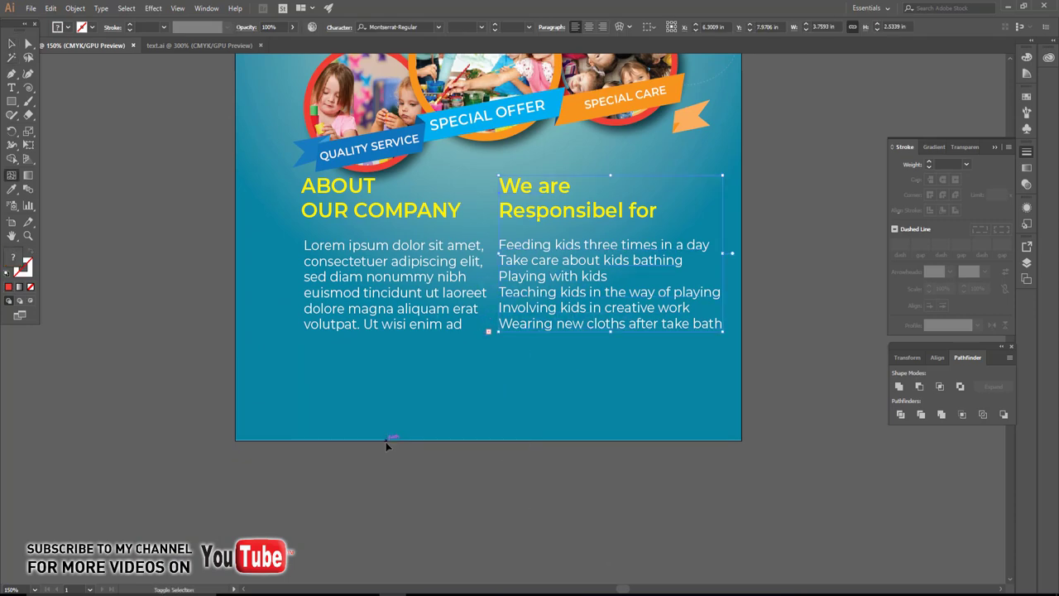
pyautogui.hotkey('ctrl', 'shift', 'z')
pyautogui.press('v')
pyautogui.click(443, 484)
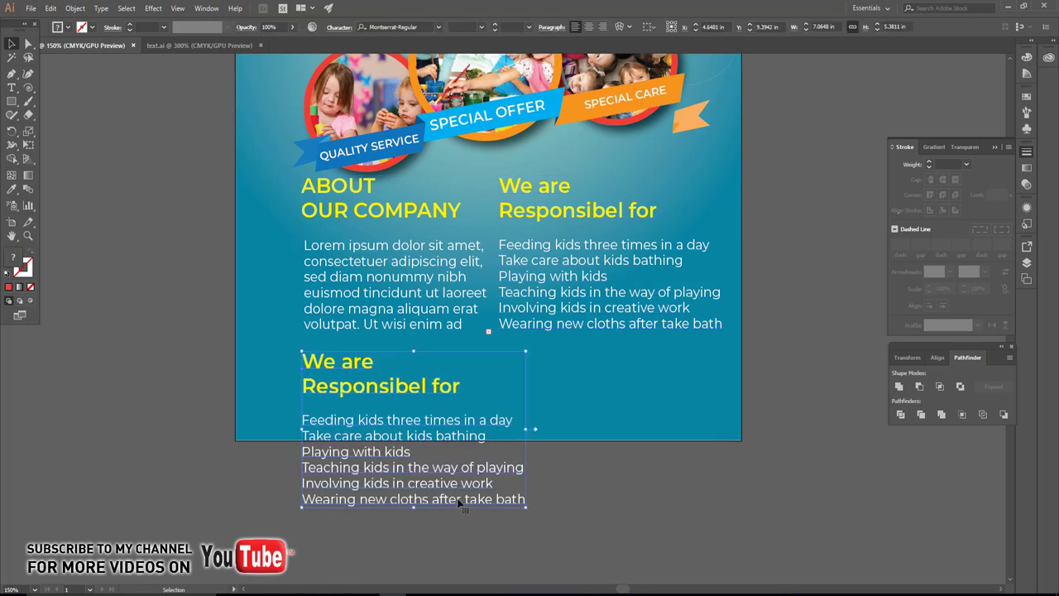
pyautogui.doubleClick(443, 472)
pyautogui.hotkey('ctrl', 'a')
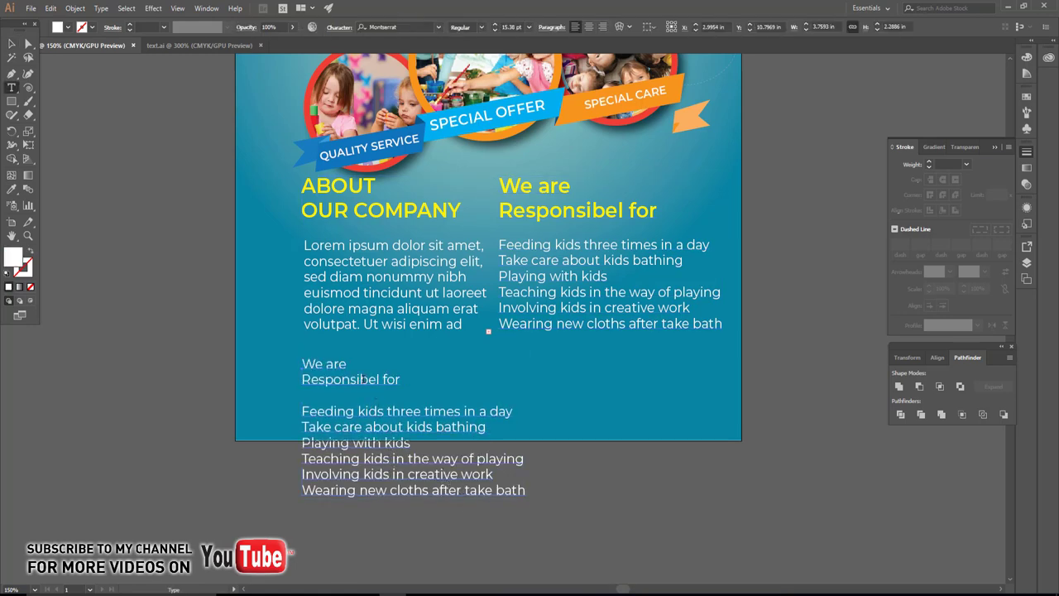
pyautogui.hotkey('ctrl', 'a')
pyautogui.write('ww')
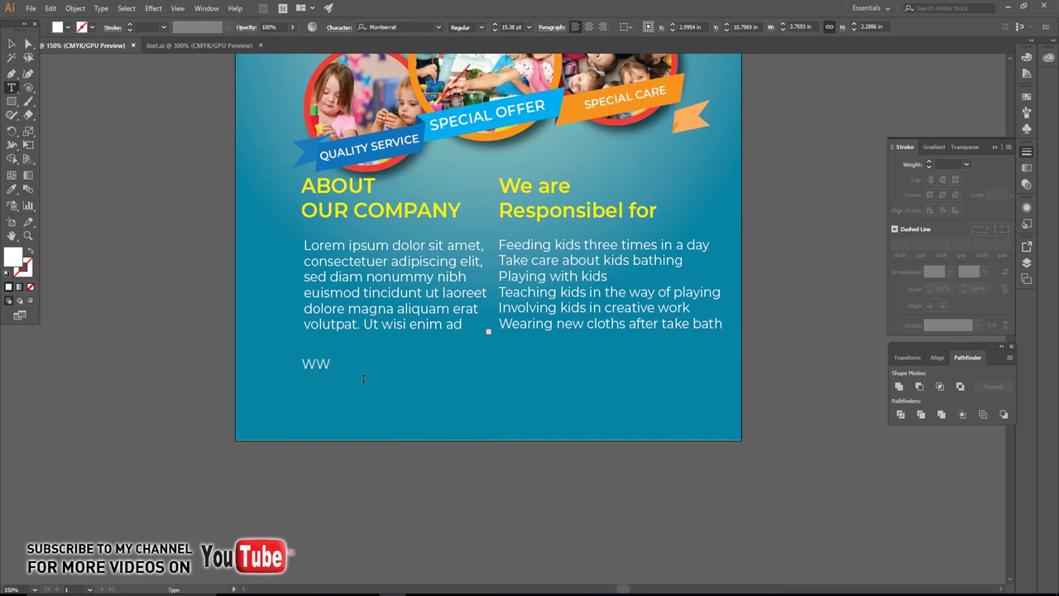
pyautogui.write('w')
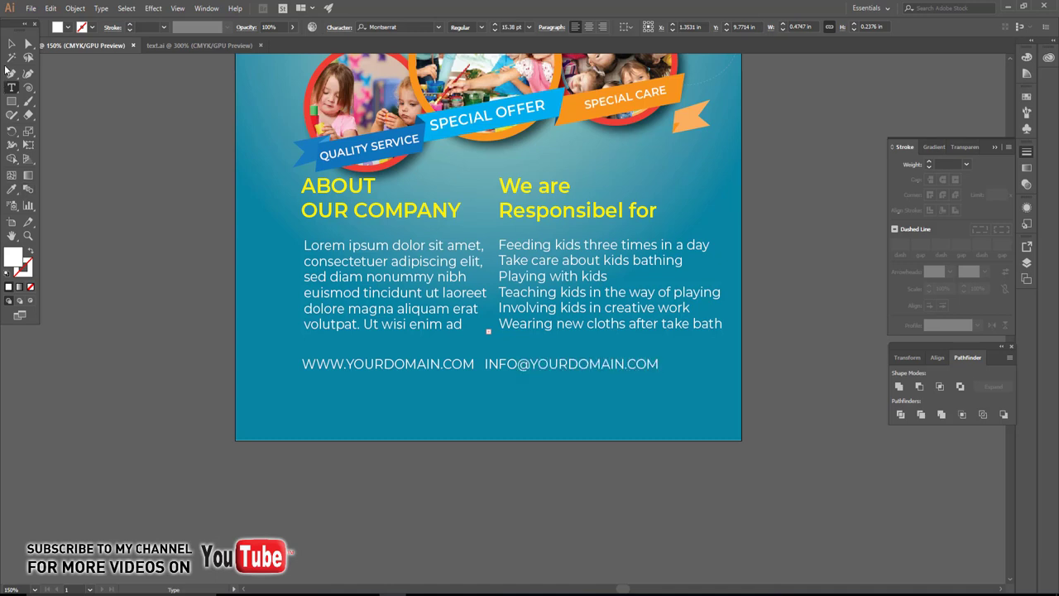
pyautogui.click(12, 43)
pyautogui.click(339, 27)
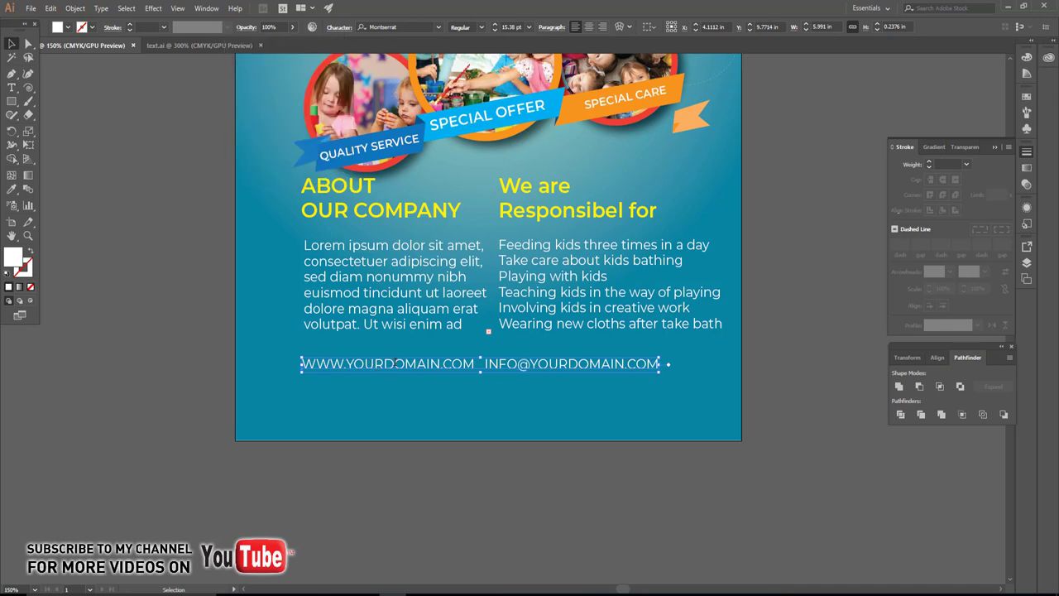
# - Change the web and email footer line to lowercase
pyautogui.doubleClick(396, 362)
pyautogui.hotkey('ctrl', 'a')
pyautogui.click(101, 8)
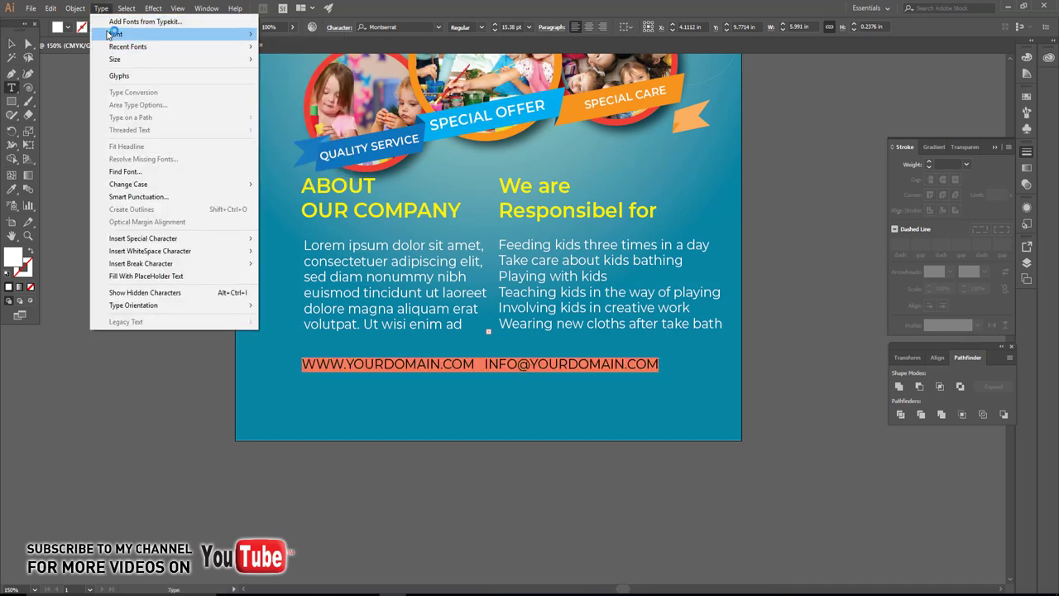
pyautogui.moveTo(128, 183)
pyautogui.click(281, 197)
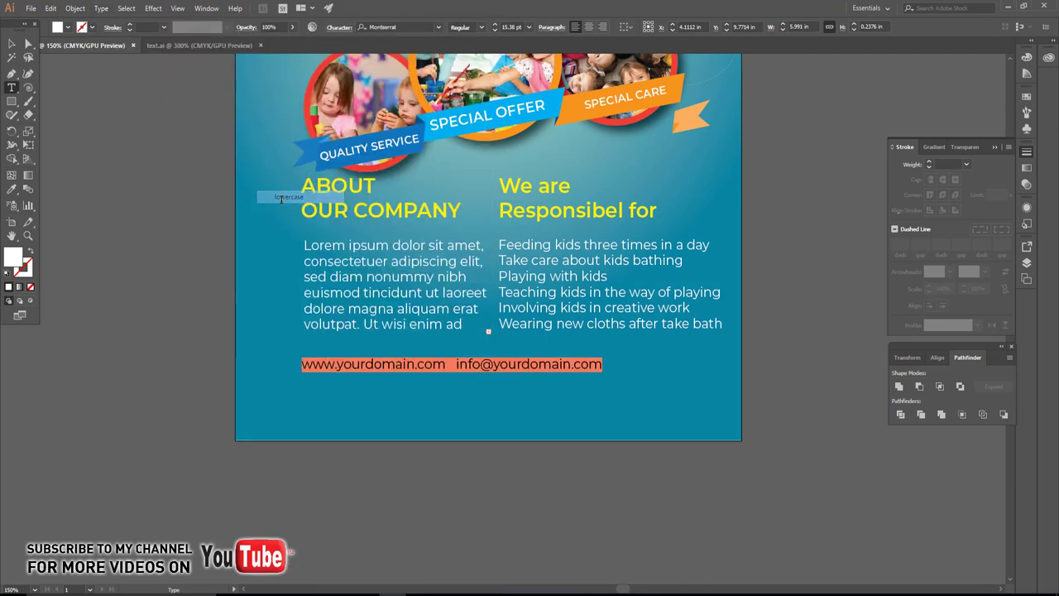
pyautogui.press('Escape')
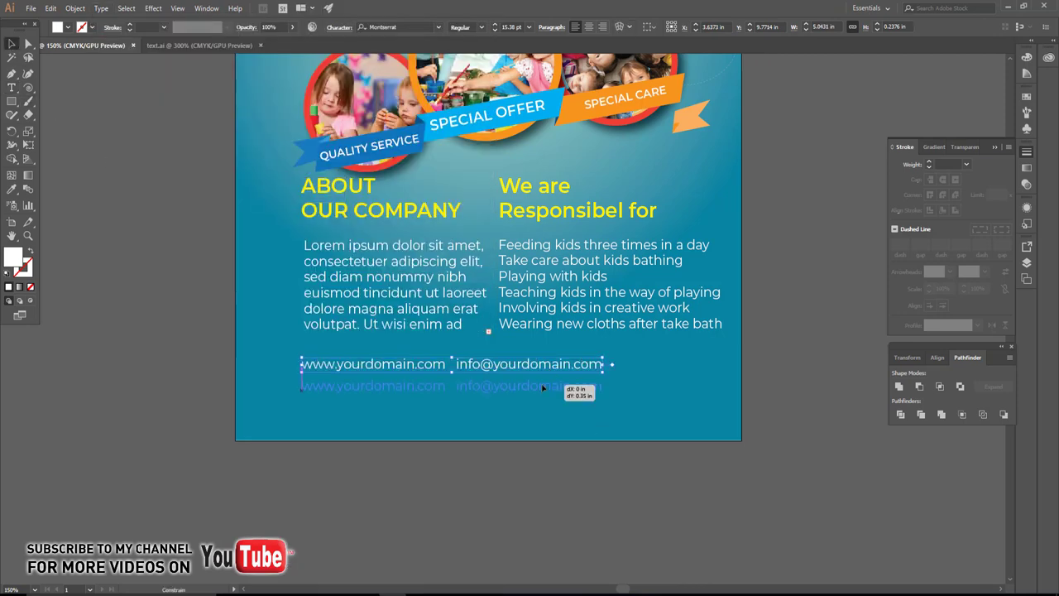
# - Move the footer line lower and space the email away from the website
pyautogui.moveTo(548, 371); pyautogui.dragTo(558, 402)
pyautogui.click(457, 410)
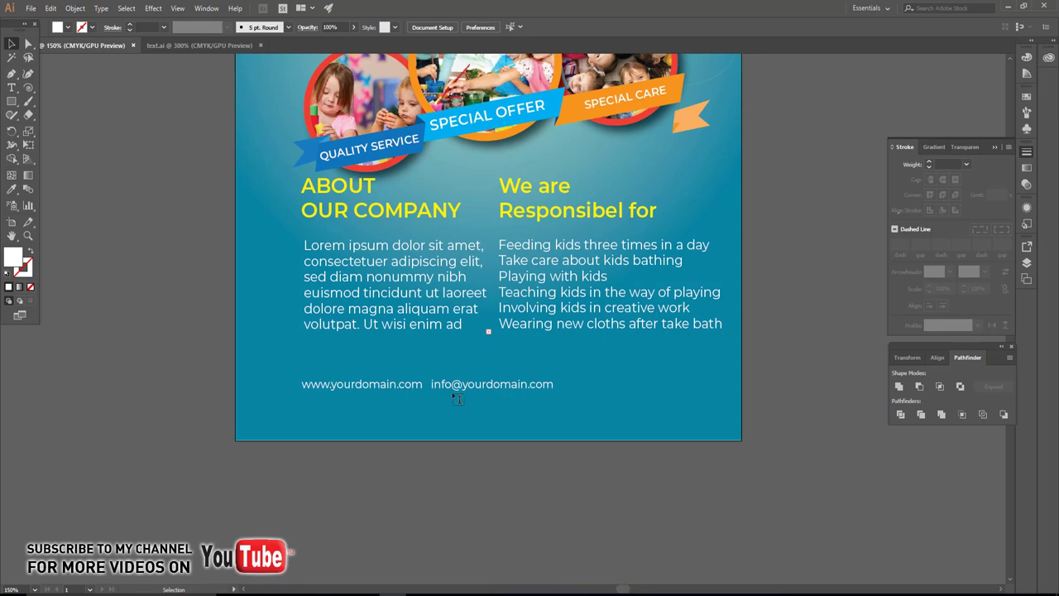
pyautogui.click(431, 384)
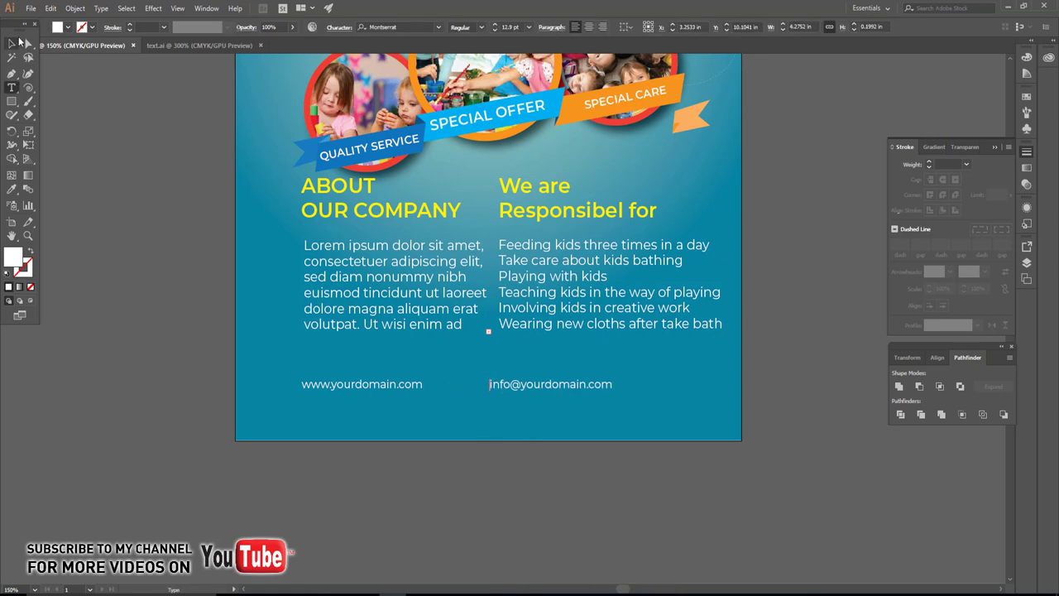
pyautogui.click(16, 42)
pyautogui.hotkey('ctrl', '+')
# - Duplicate the footer line to the right and retype it as For Enrollment
pyautogui.moveTo(476, 385)
pyautogui.mouseDown()
pyautogui.moveTo(476, 398)
pyautogui.moveTo(450, 412)
pyautogui.moveTo(347, 399)
pyautogui.moveTo(754, 394)
pyautogui.mouseUp()
pyautogui.doubleClick(601, 364)
pyautogui.hotkey('ctrl', 'a')
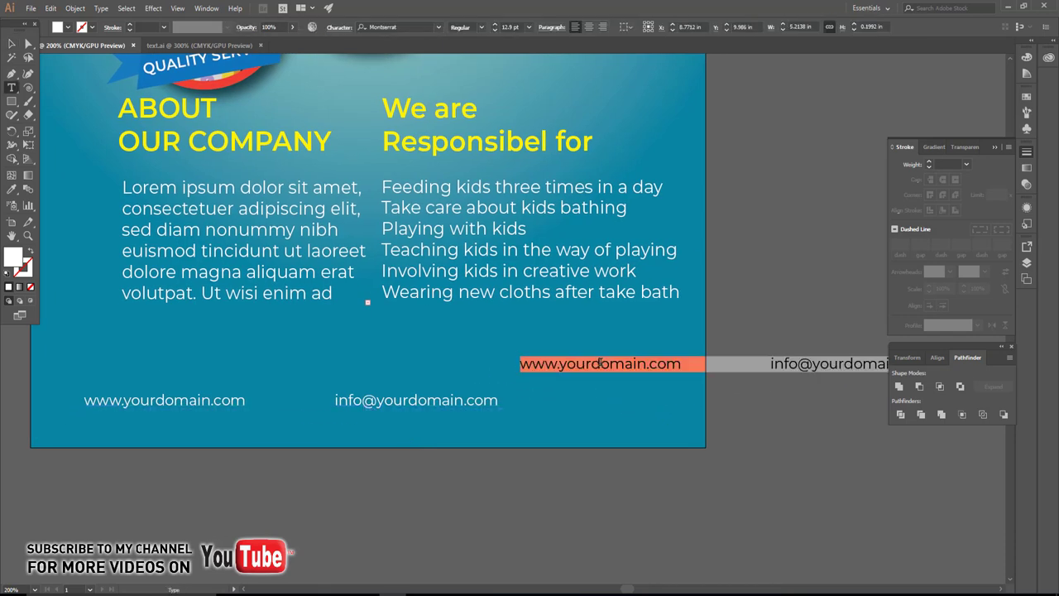
pyautogui.write('FOR')
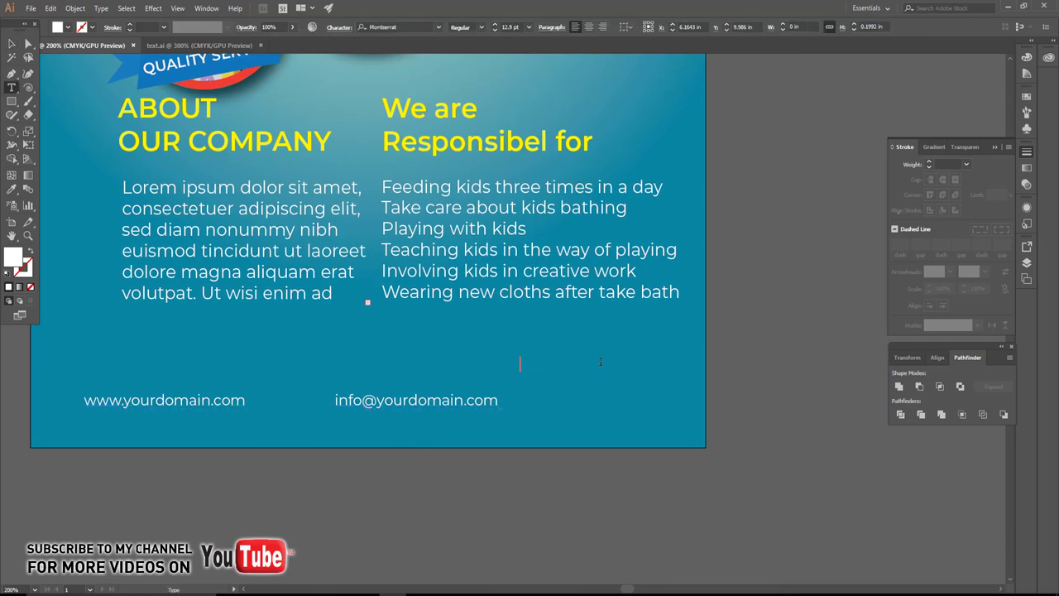
pyautogui.write('For Enrollment')
pyautogui.click(12, 43)
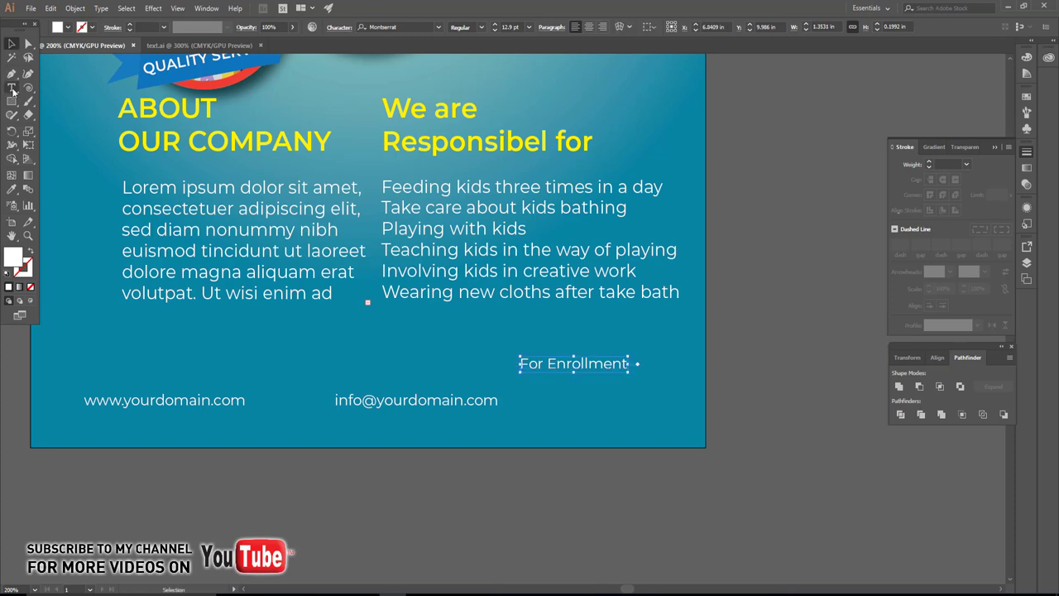
pyautogui.click(582, 432)
pyautogui.scroll(-2, 552, 452)
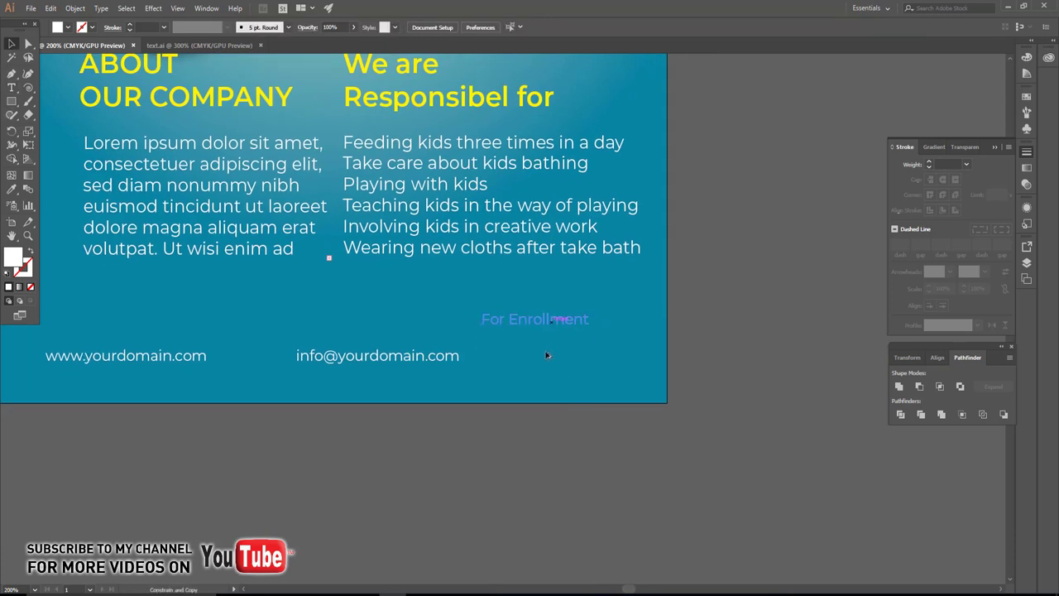
pyautogui.moveTo(554, 328); pyautogui.dragTo(553, 349)
pyautogui.doubleClick(533, 341)
pyautogui.hotkey('ctrl', 'a')
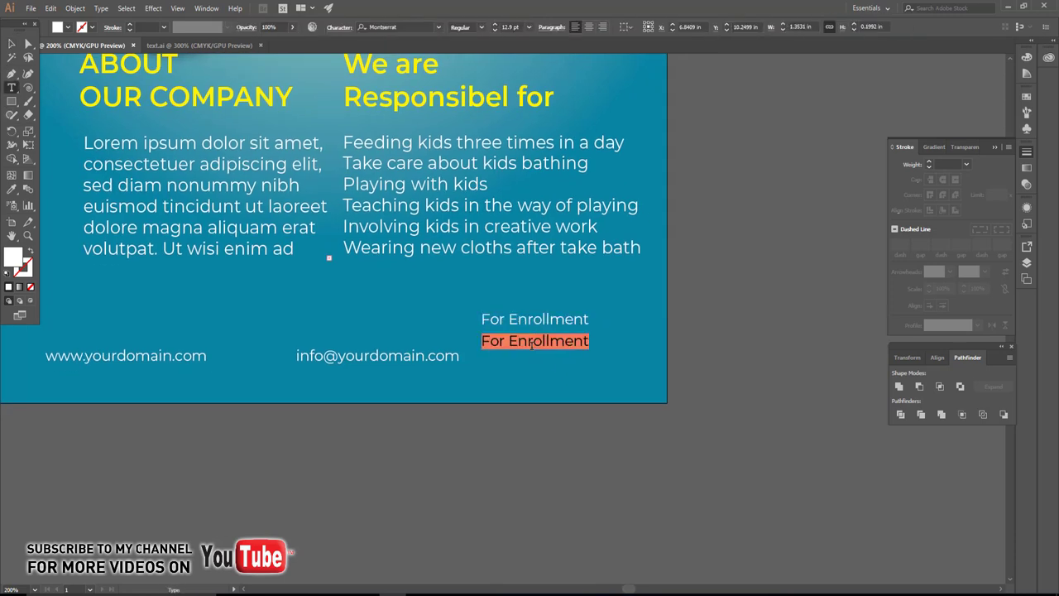
pyautogui.write('0123456789')
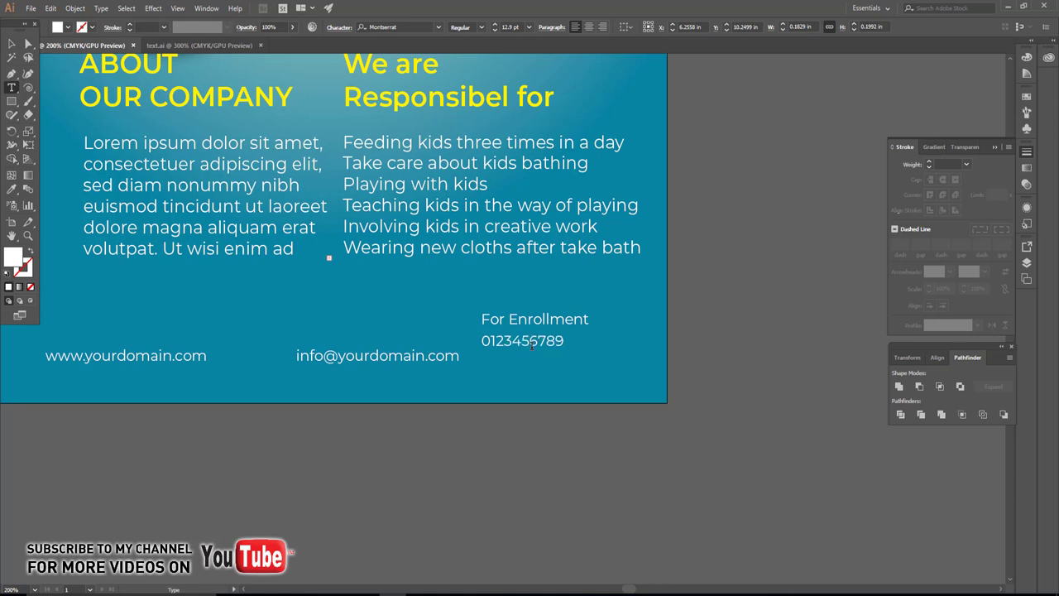
# - Make the phone number bold, yellow, and larger
pyautogui.click(15, 42)
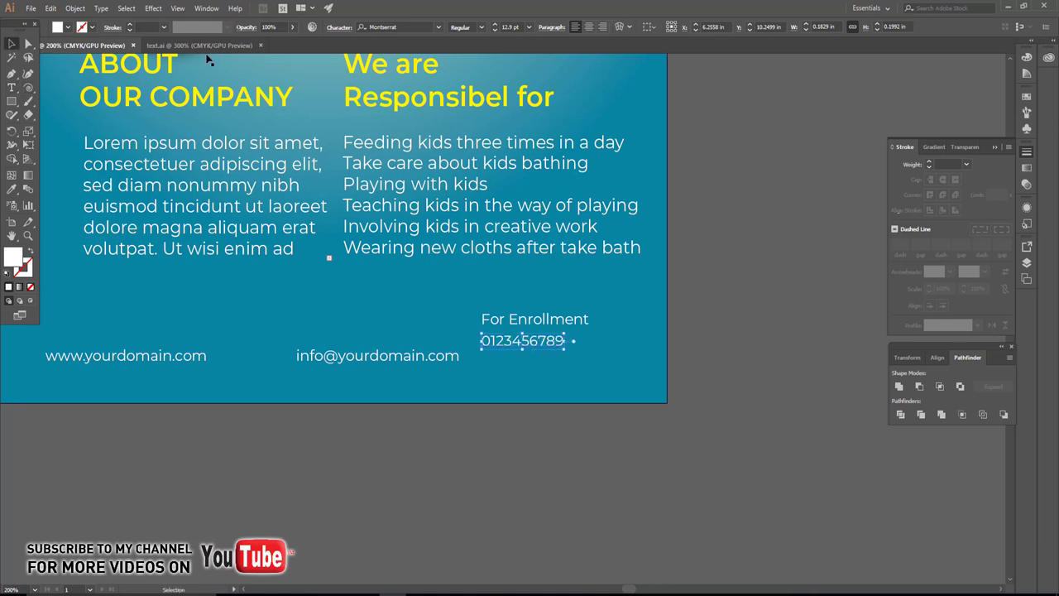
pyautogui.click(481, 27)
pyautogui.click(464, 66)
pyautogui.click(67, 29)
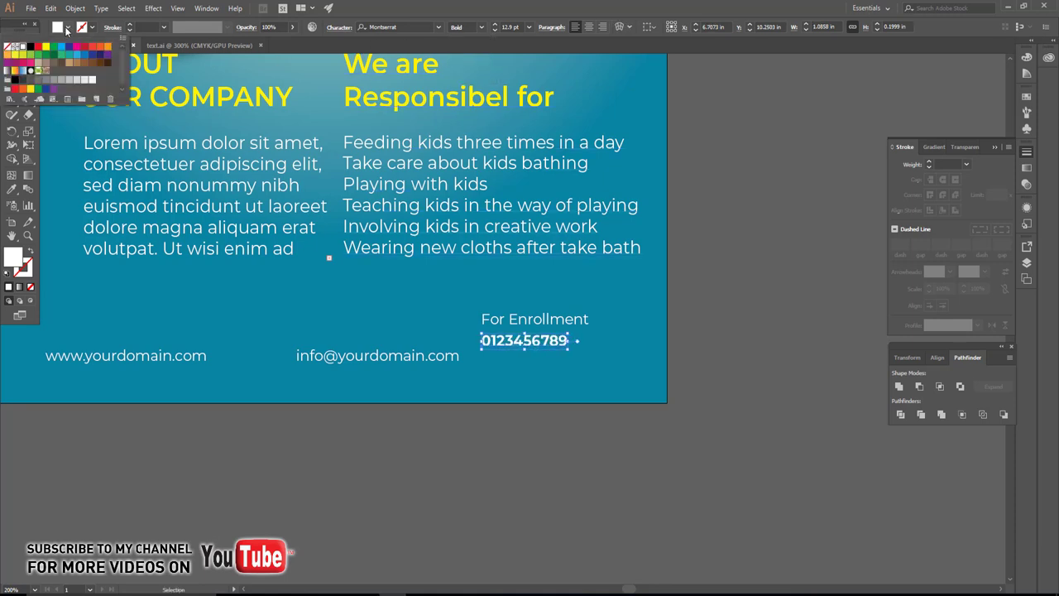
pyautogui.doubleClick(43, 47)
pyautogui.press('Escape')
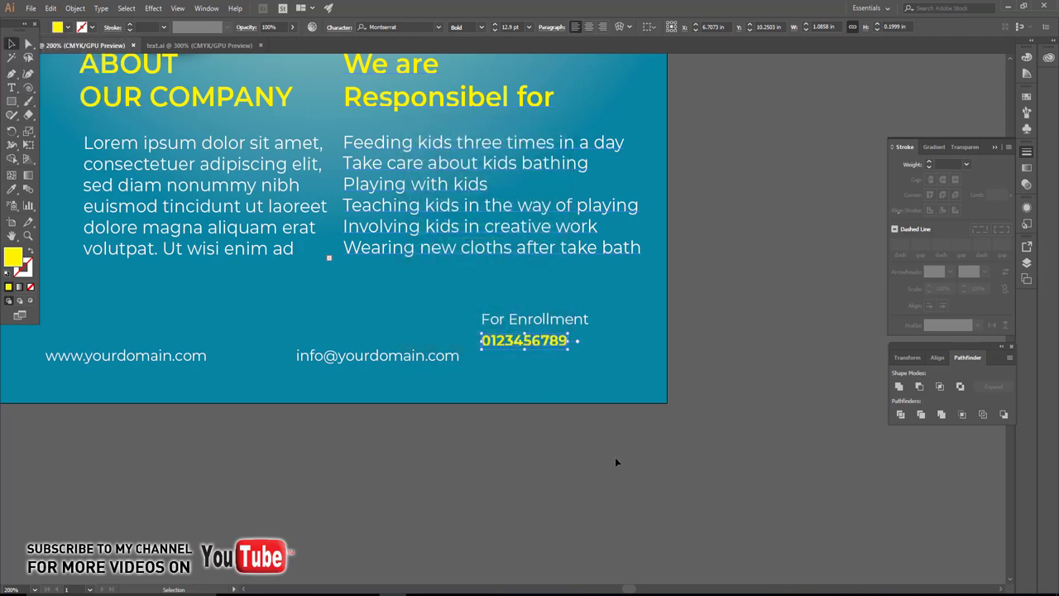
pyautogui.hotkey('ctrl', '+')
pyautogui.moveTo(566, 331); pyautogui.dragTo(615, 337)
# - Shift both enrollment lines right and draw a white rectangle over the phone number
pyautogui.keyDown('shift'); pyautogui.click(572, 267); pyautogui.keyUp('shift')
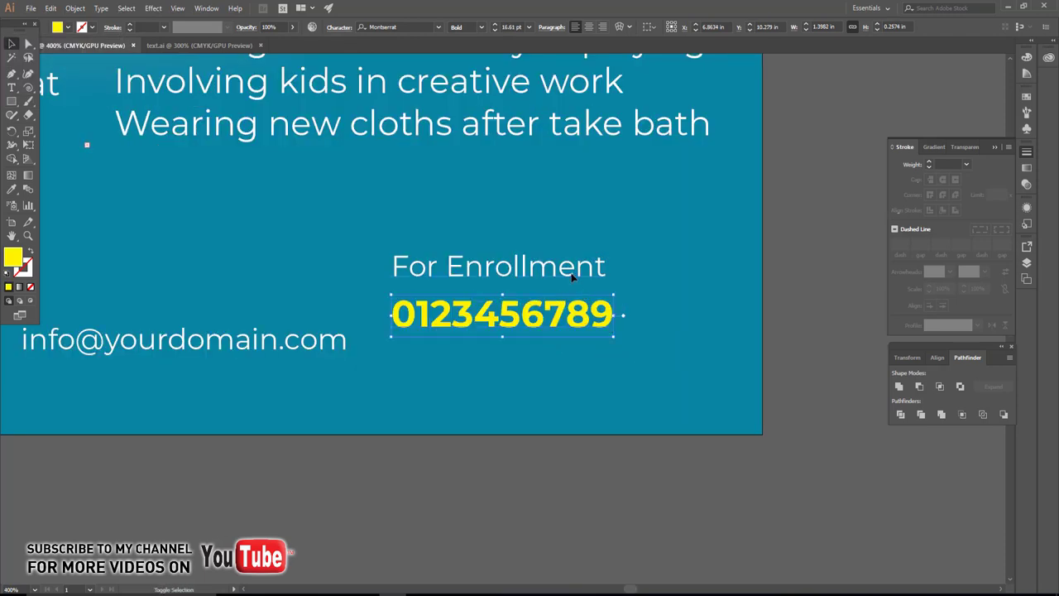
pyautogui.moveTo(572, 267); pyautogui.dragTo(652, 267)
pyautogui.click(156, 255)
pyautogui.click(13, 101)
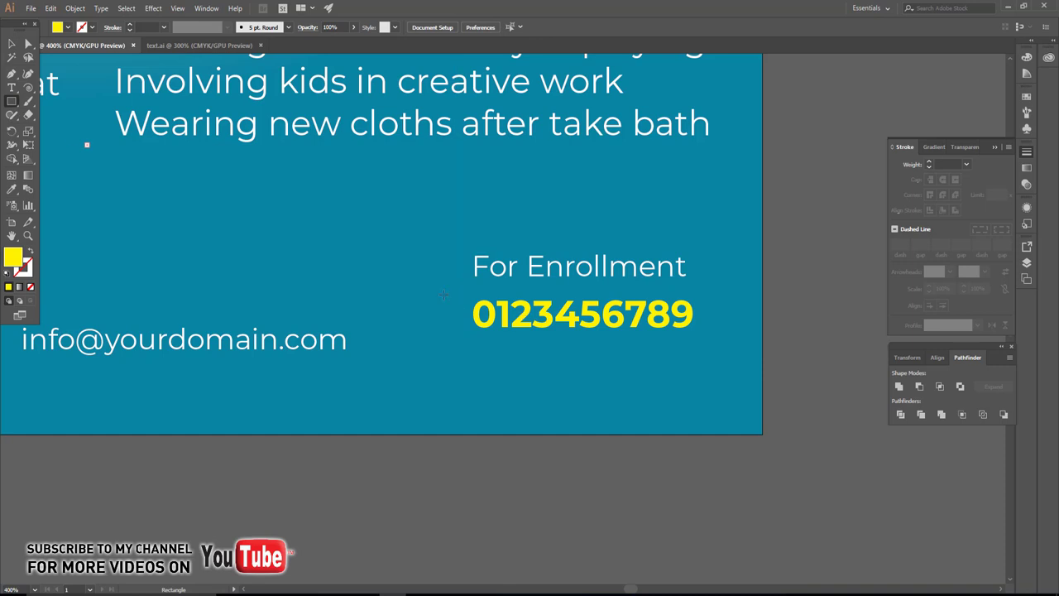
pyautogui.moveTo(455, 291); pyautogui.dragTo(705, 338)
pyautogui.click(12, 43)
pyautogui.click(67, 27)
pyautogui.click(25, 47)
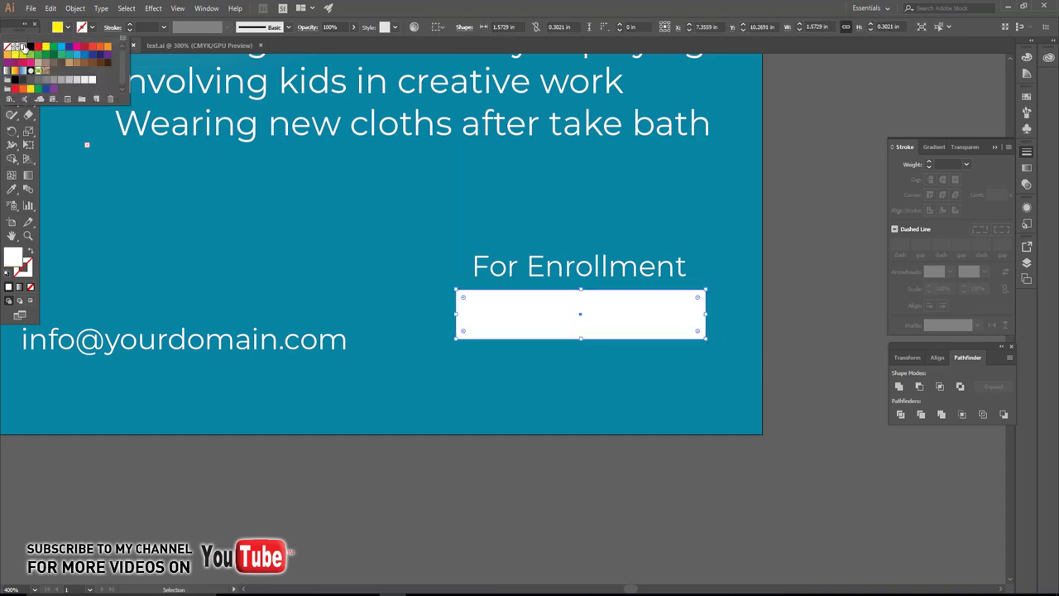
# - Send the rectangle to back, make it a yellow outline, and round its corners fully
pyautogui.press('Escape')
pyautogui.hotkey('ctrl', 'shift', '[')
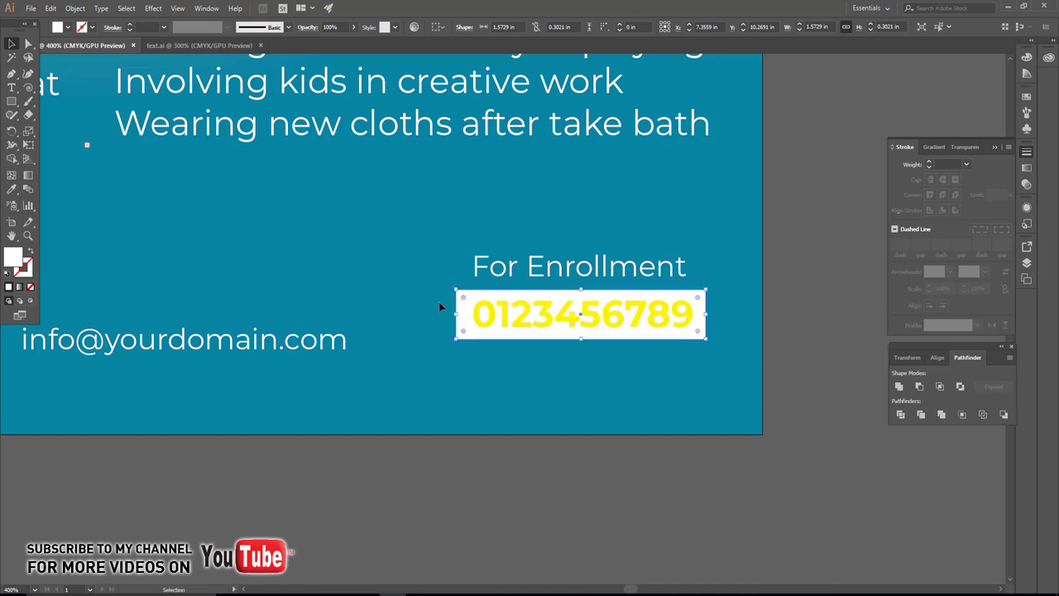
pyautogui.click(12, 189)
pyautogui.click(488, 306)
pyautogui.click(35, 253)
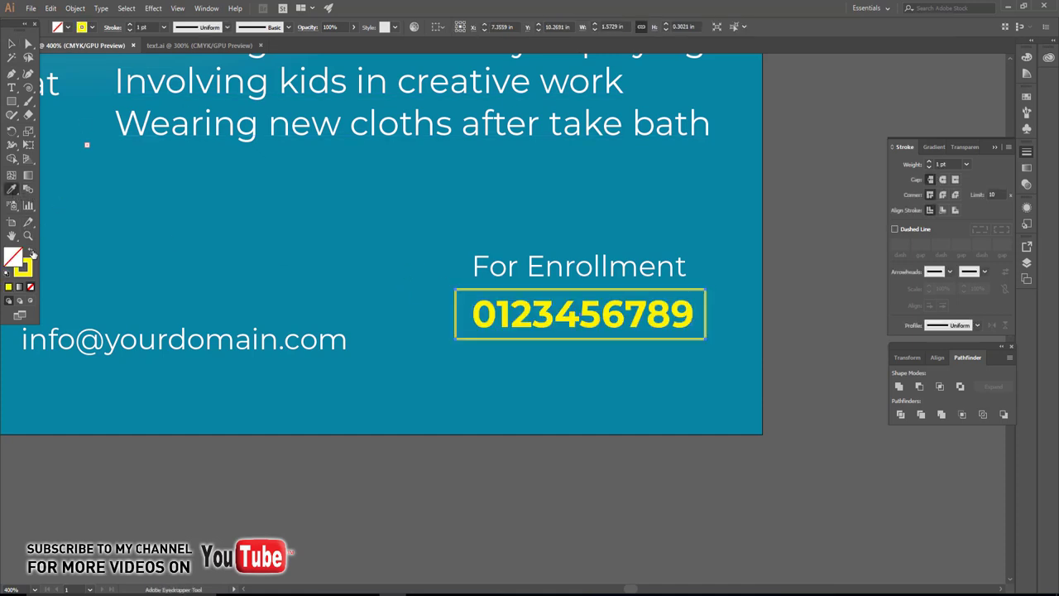
pyautogui.click(29, 43)
pyautogui.moveTo(466, 305); pyautogui.dragTo(511, 319)
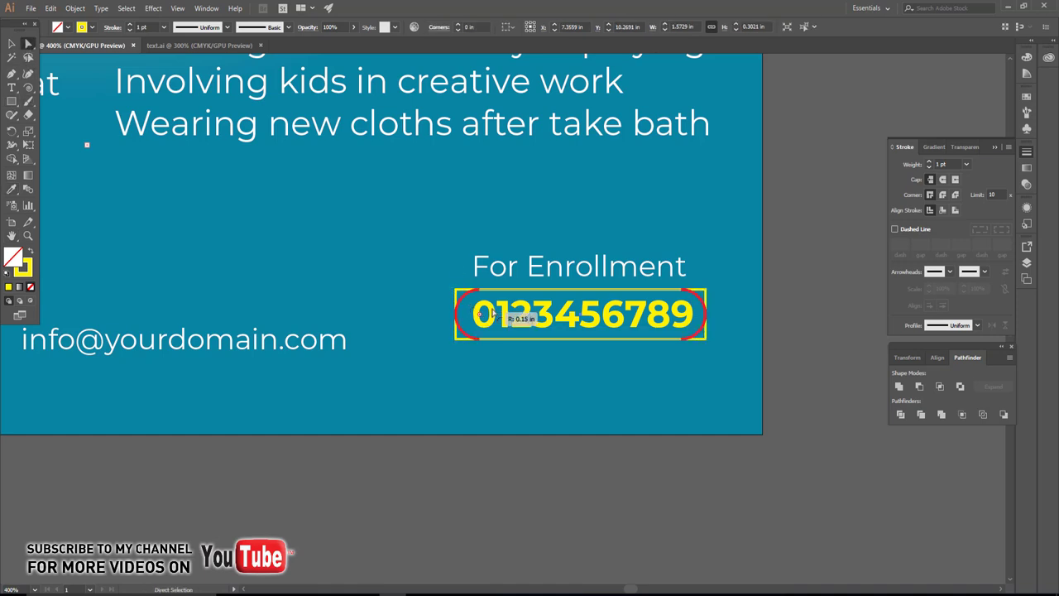
# - Move the enrollment label and phone number pill down slightly
pyautogui.click(12, 43)
pyautogui.click(779, 389)
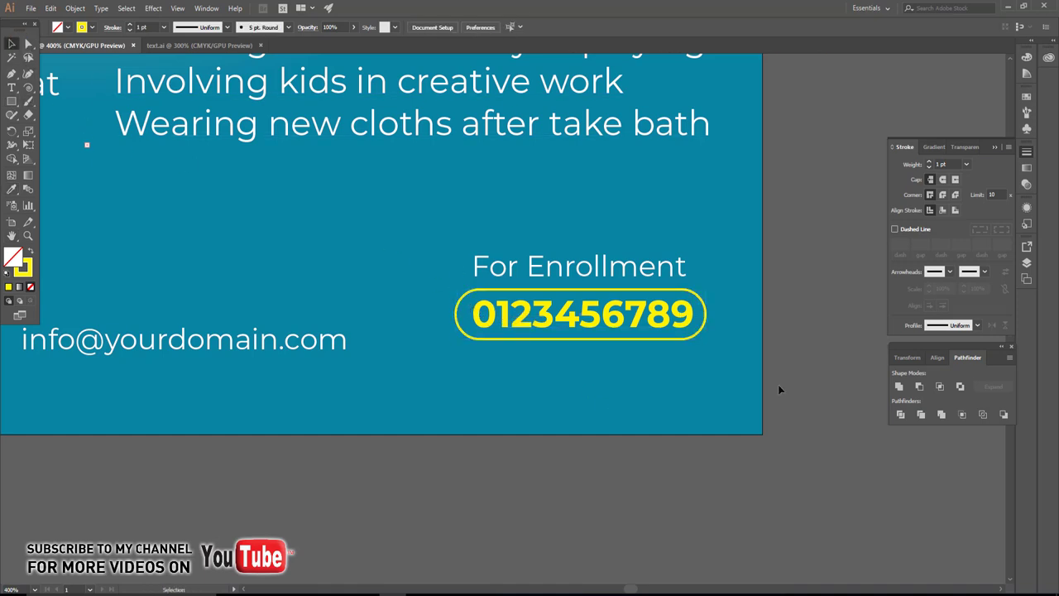
pyautogui.moveTo(579, 314); pyautogui.dragTo(579, 333)
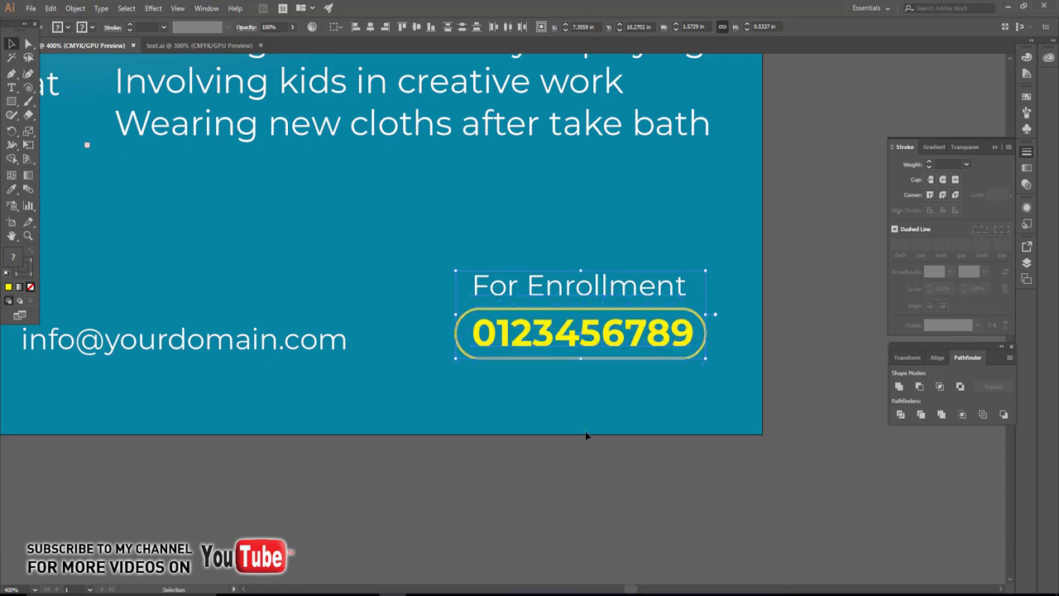
pyautogui.hotkey('ctrl', '-')
pyautogui.hotkey('ctrl', '-')
pyautogui.hotkey('ctrl', '-')
pyautogui.click(553, 370)
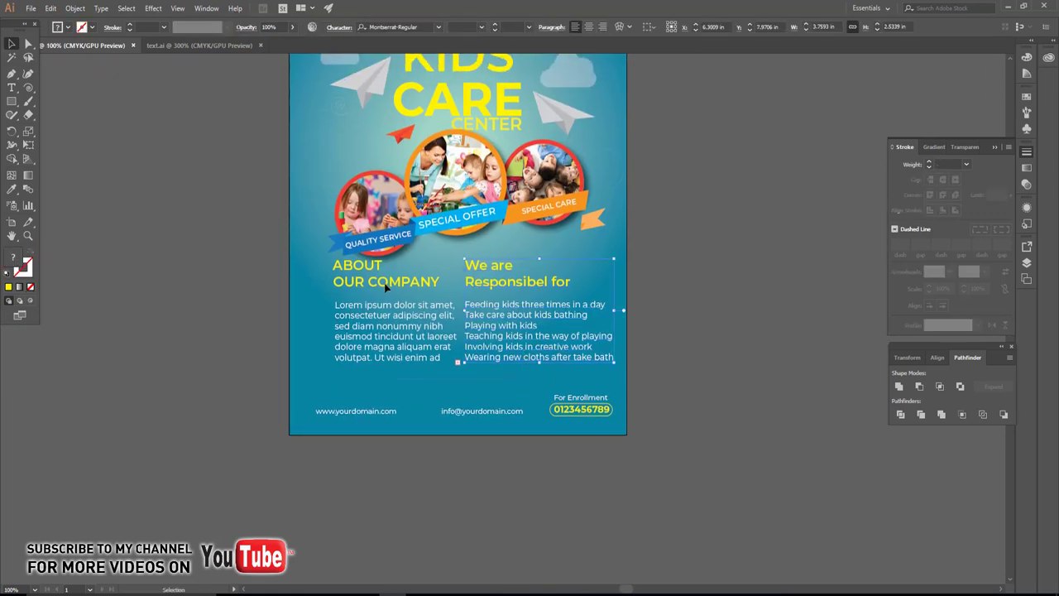
# - Nudge both text columns down and centre them horizontally on the artboard
pyautogui.keyDown('shift'); pyautogui.click(434, 296); pyautogui.keyUp('shift')
pyautogui.moveTo(434, 296); pyautogui.dragTo(434, 304)
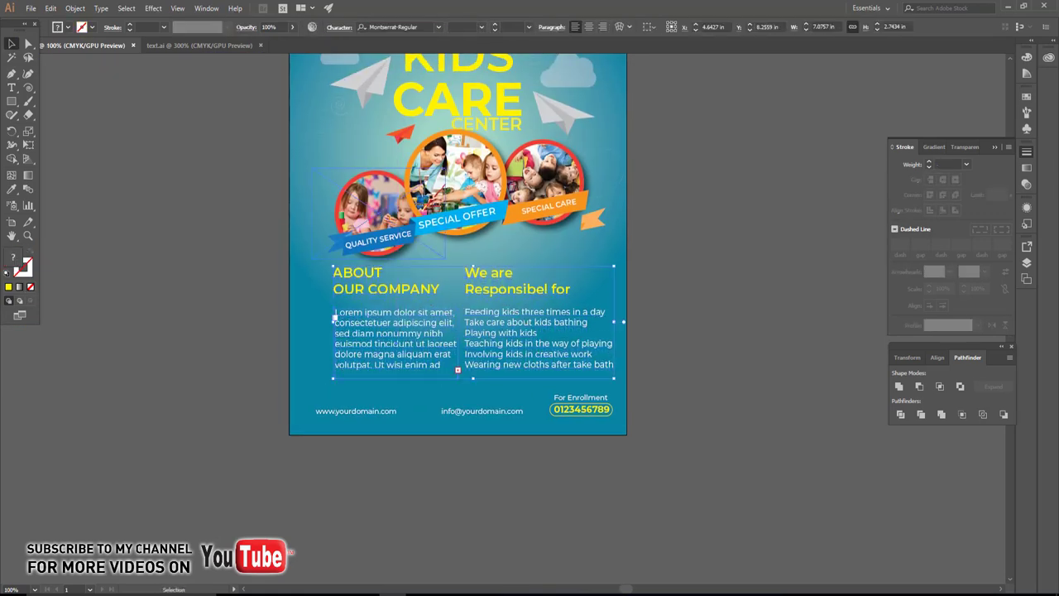
pyautogui.click(648, 26)
pyautogui.click(674, 66)
pyautogui.click(684, 26)
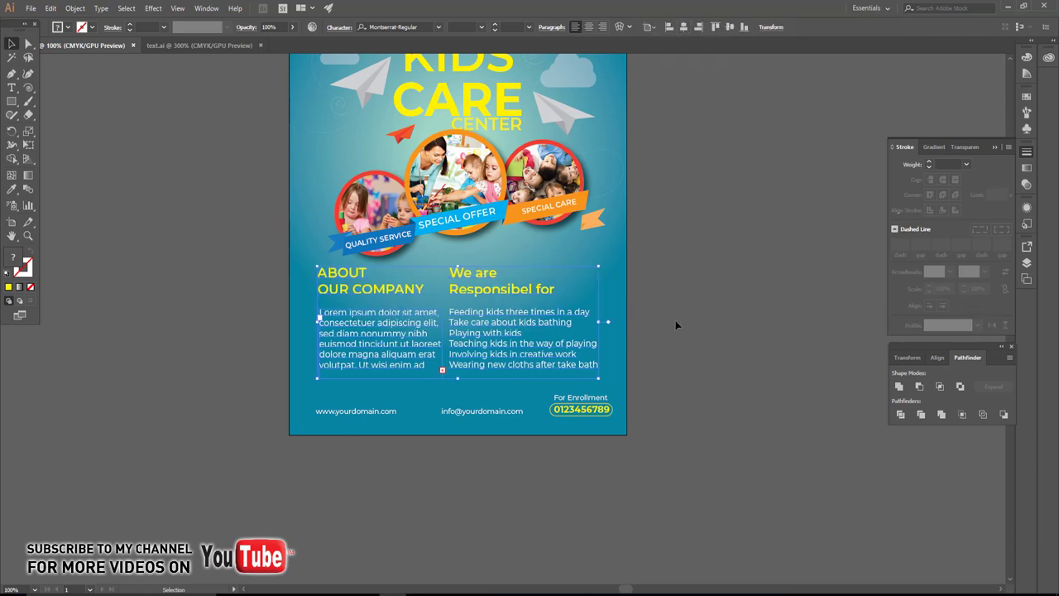
# - Pan over the lower poster and reselect the text columns to check their placement
pyautogui.click(677, 326)
pyautogui.scroll(3, 678, 343)
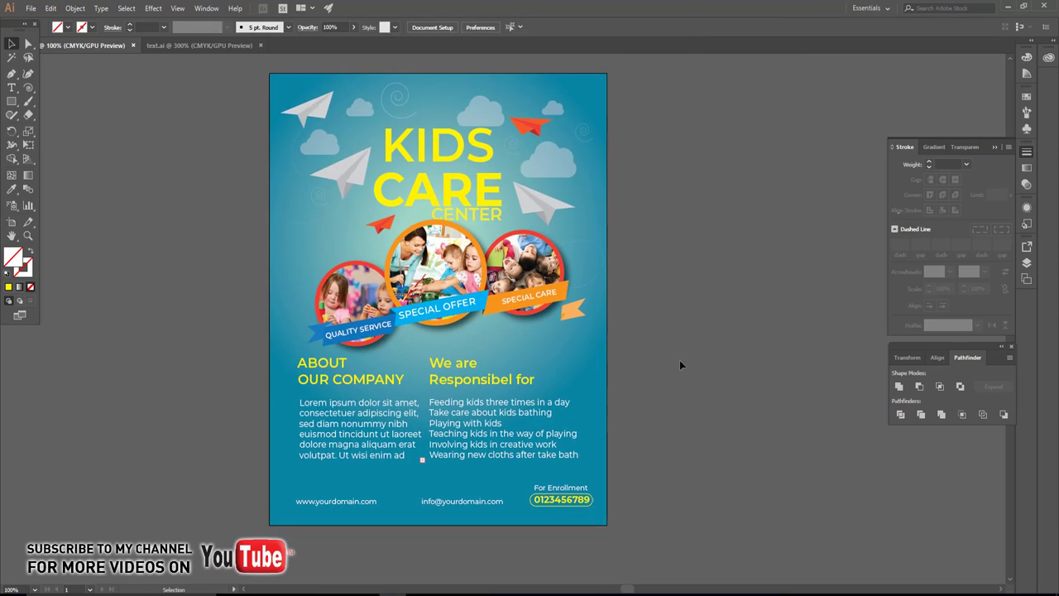
pyautogui.scroll(1, 639, 413)
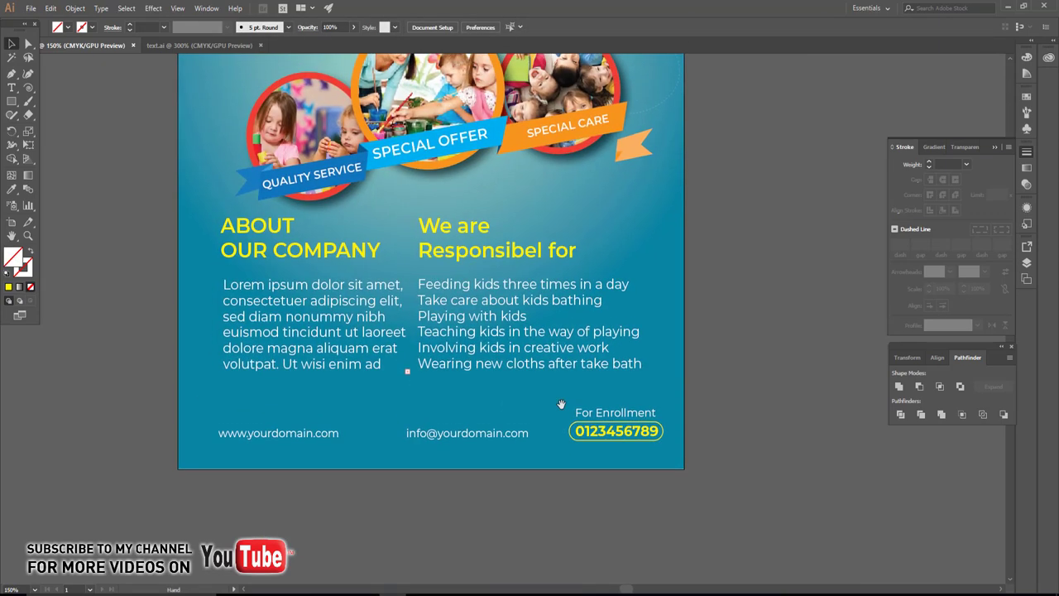
pyautogui.moveTo(561, 405); pyautogui.dragTo(575, 443)
pyautogui.click(471, 403)
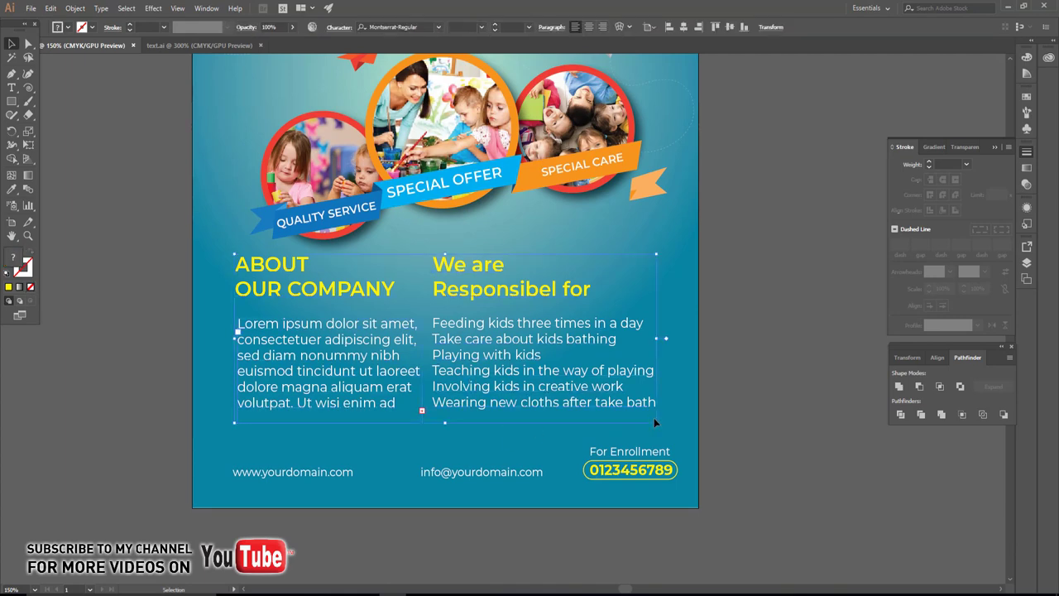
pyautogui.click(755, 363)
pyautogui.scroll(-1, 749, 364)
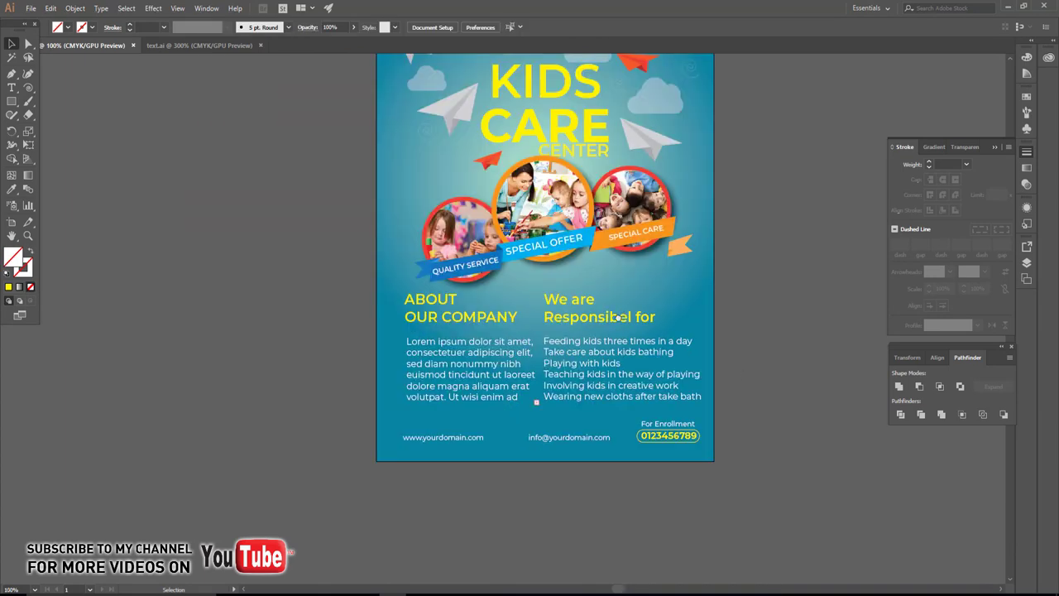
pyautogui.scroll(1, 618, 317)
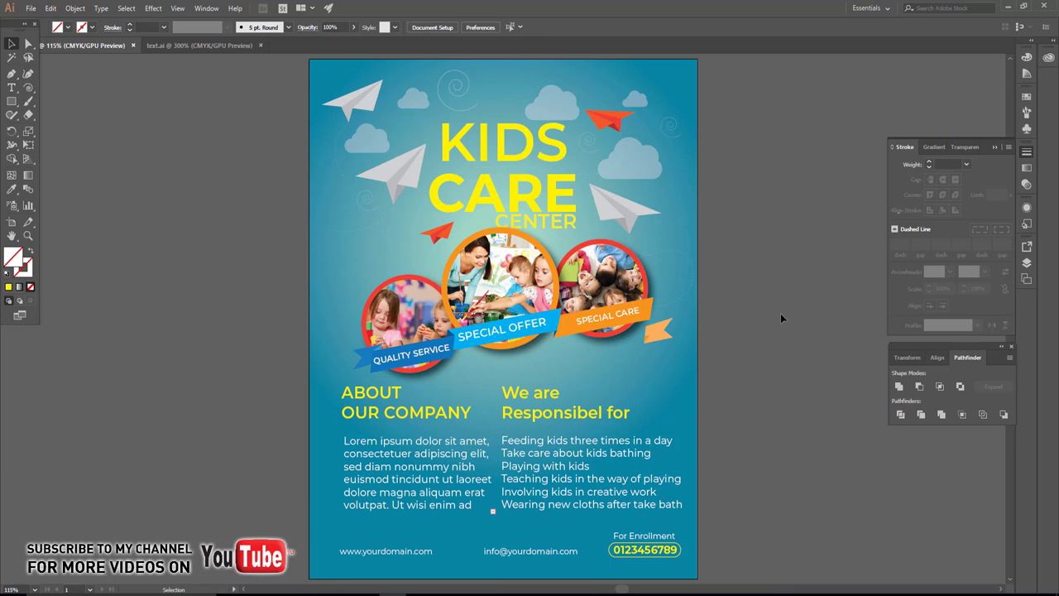